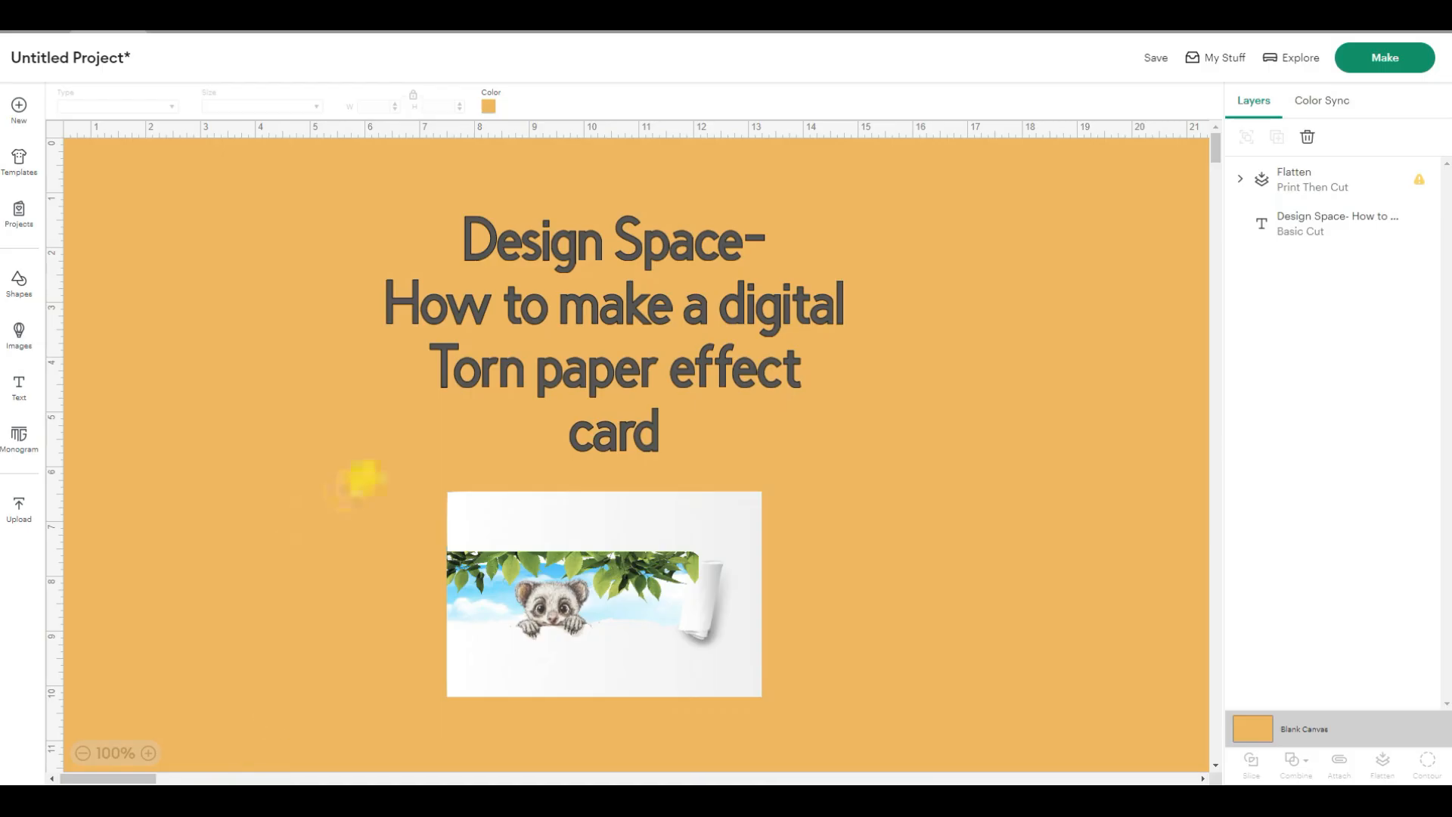
{"action": "scroll", "coordinate": [363, 478], "scroll_direction": "down", "scroll_amount": 5}
{"action": "scroll", "coordinate": [367, 478], "scroll_direction": "down", "scroll_amount": 4}
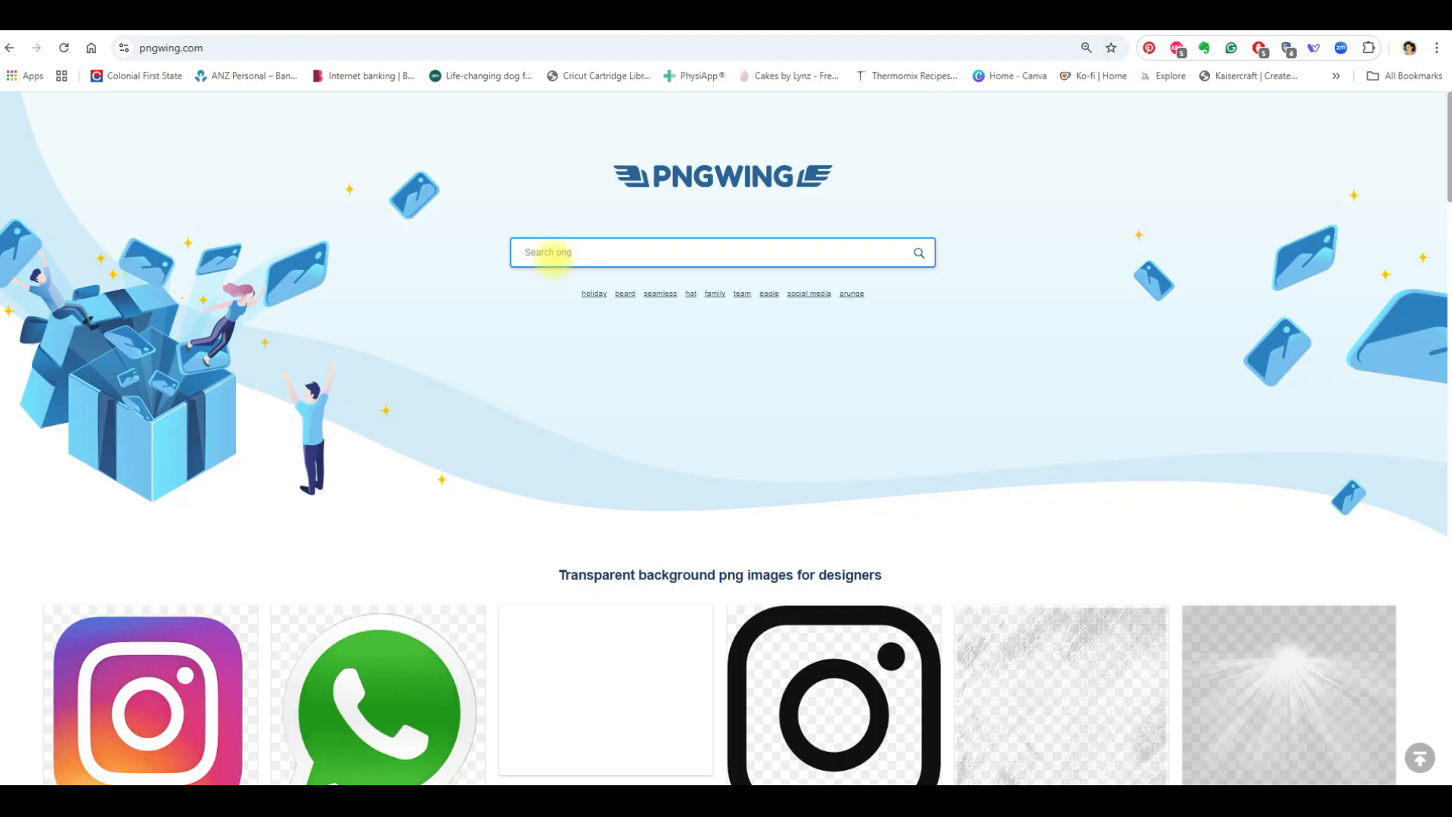
- Switch to the PNGWing website, search for "torn paper" and browse the results for a suitable torn paper image
{"action": "type", "text": "torn paper"}
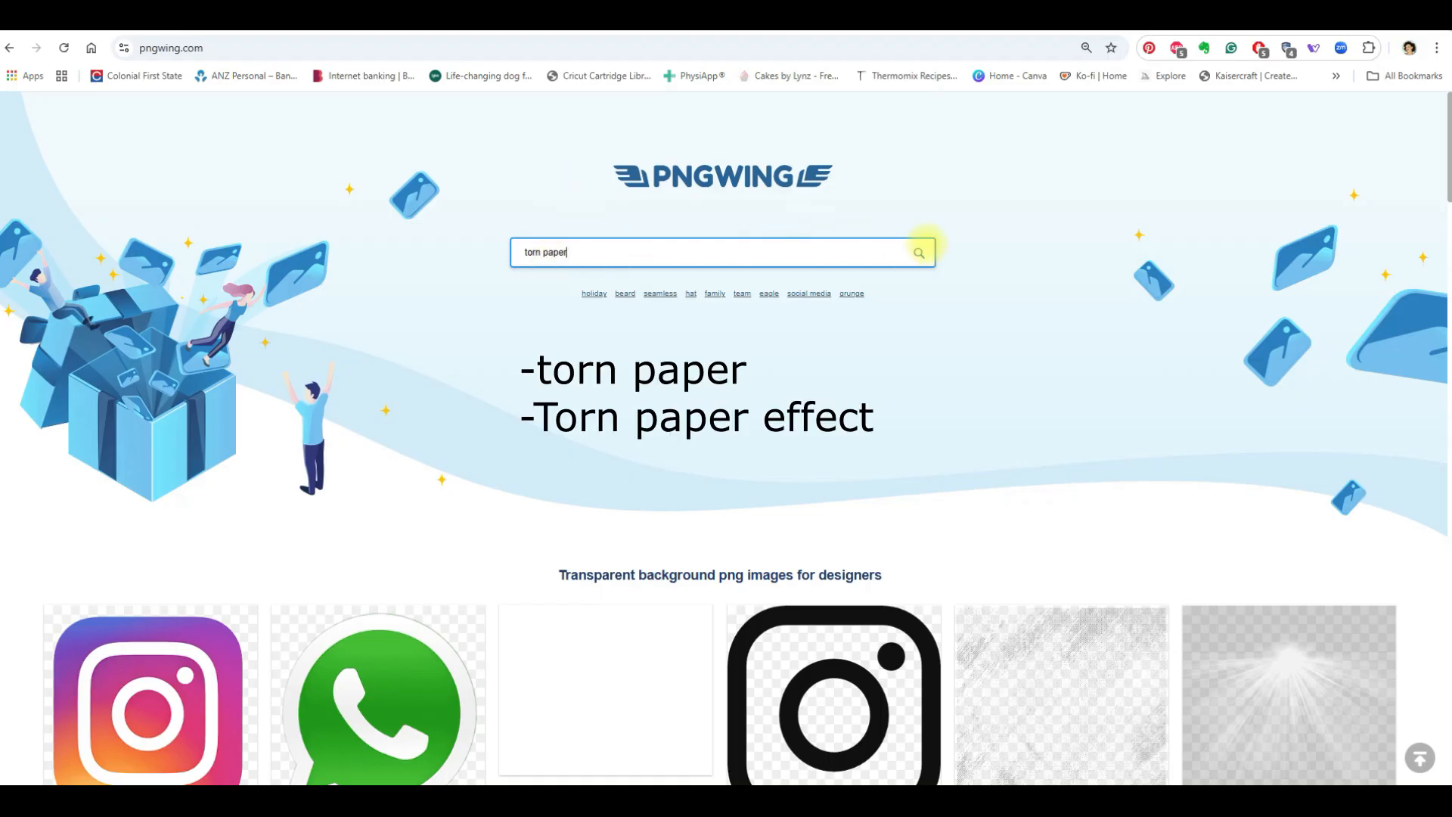
{"action": "left_click", "coordinate": [920, 253]}
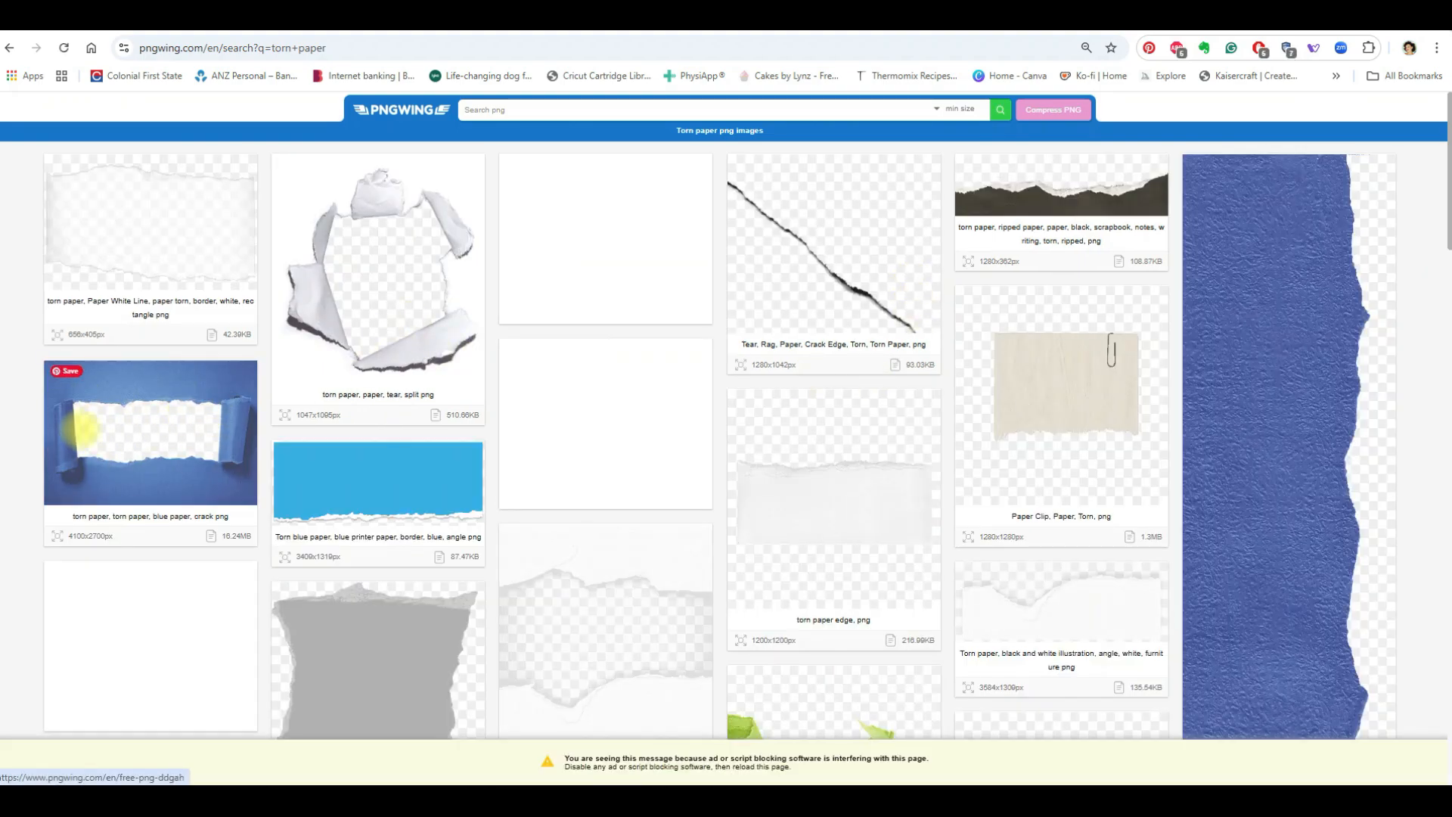
{"action": "scroll", "coordinate": [772, 593], "scroll_direction": "down", "scroll_amount": 4}
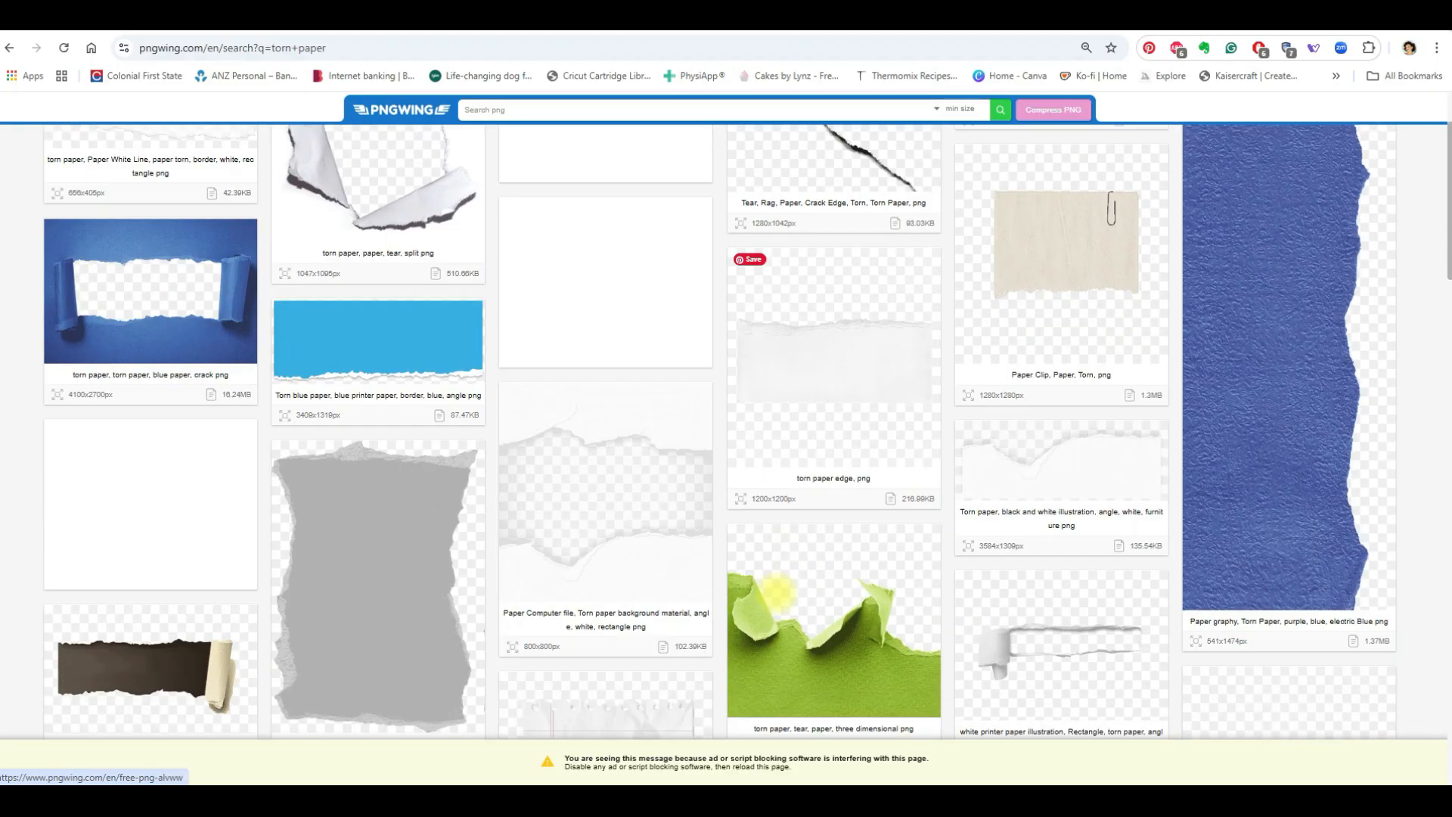
{"action": "scroll", "coordinate": [776, 593], "scroll_direction": "down", "scroll_amount": 3}
{"action": "scroll", "coordinate": [787, 594], "scroll_direction": "down", "scroll_amount": 6}
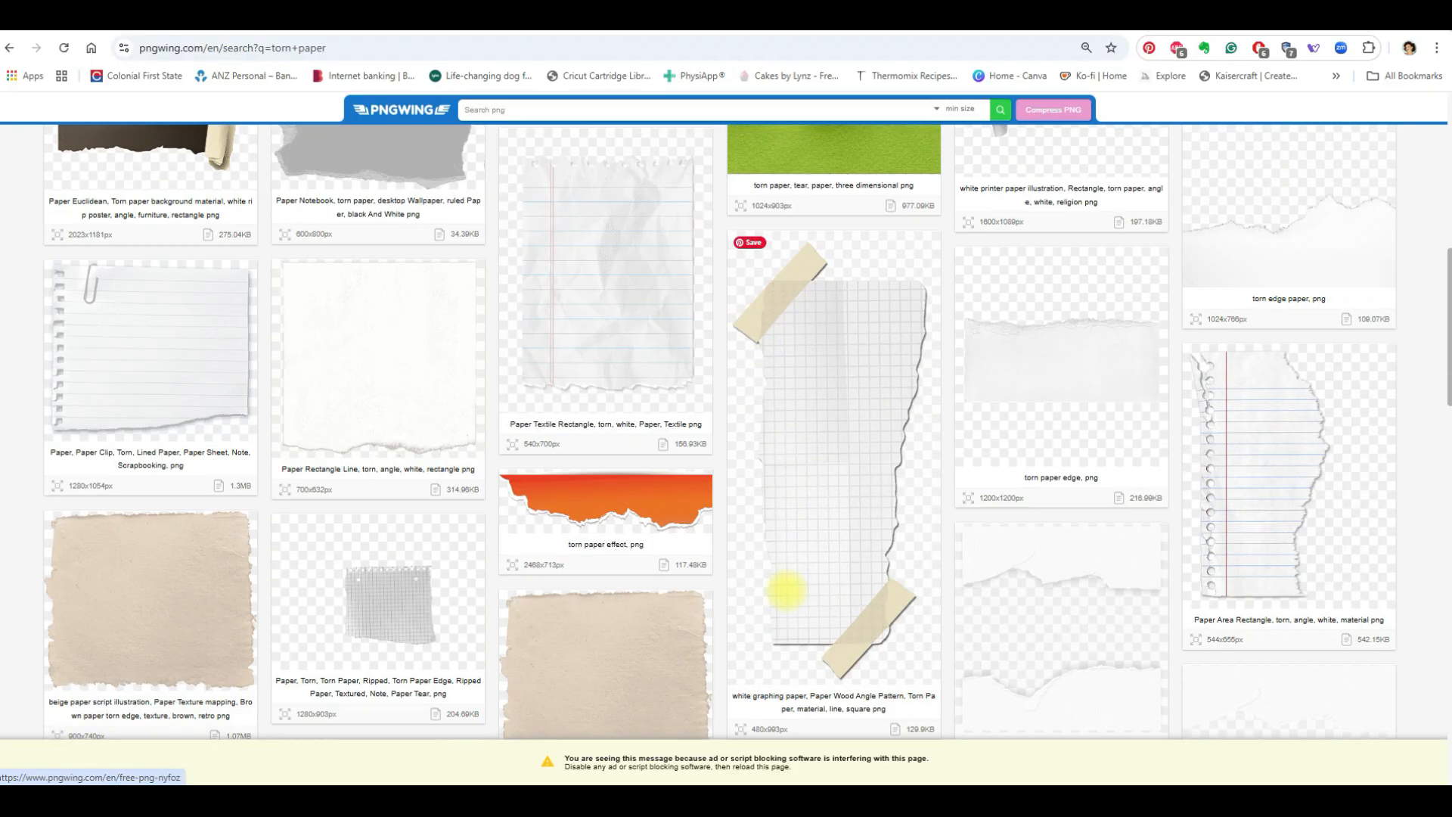
{"action": "scroll", "coordinate": [794, 577], "scroll_direction": "down", "scroll_amount": 6}
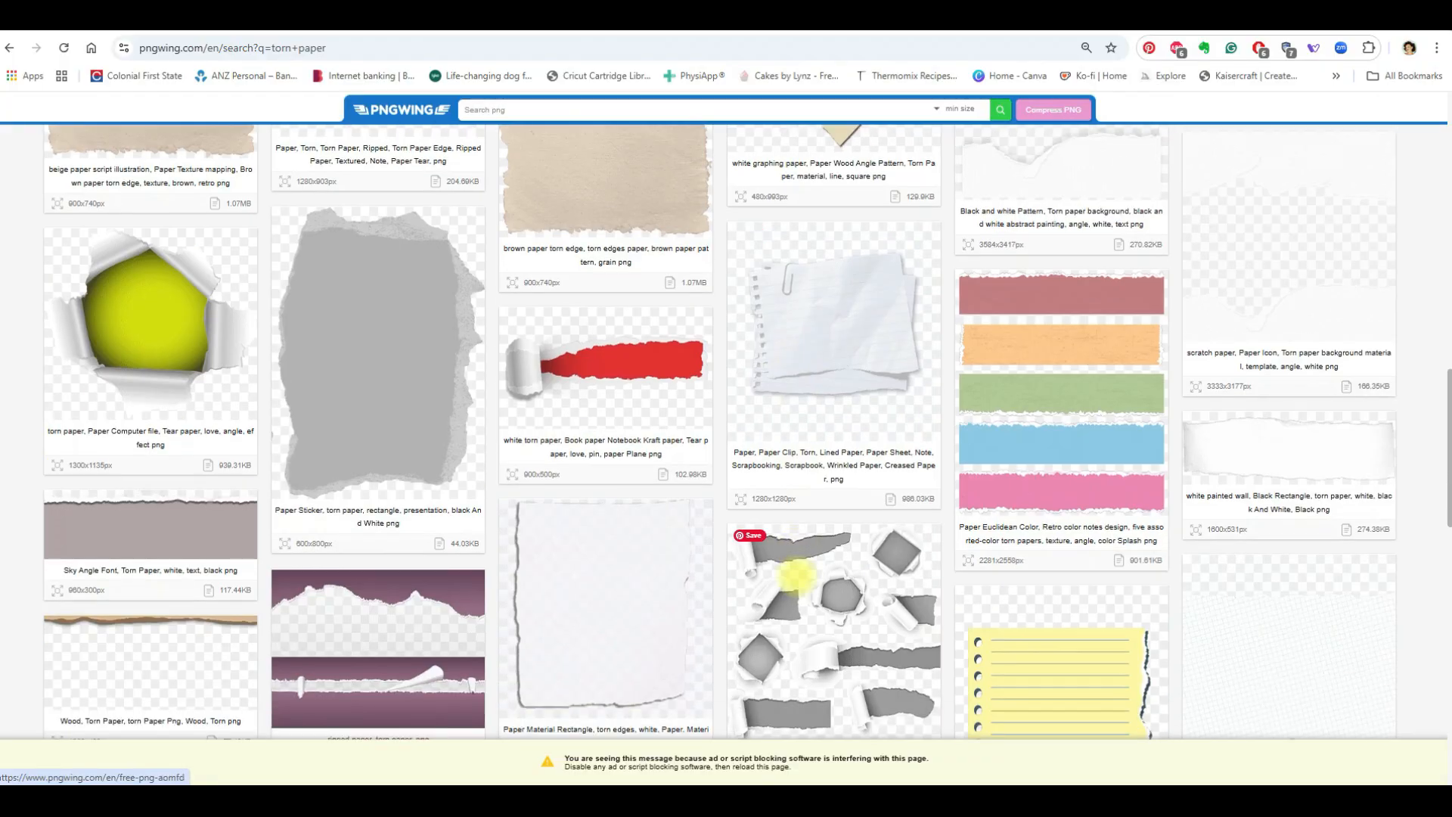
{"action": "scroll", "coordinate": [794, 564], "scroll_direction": "down", "scroll_amount": 4}
{"action": "scroll", "coordinate": [794, 563], "scroll_direction": "down", "scroll_amount": 7}
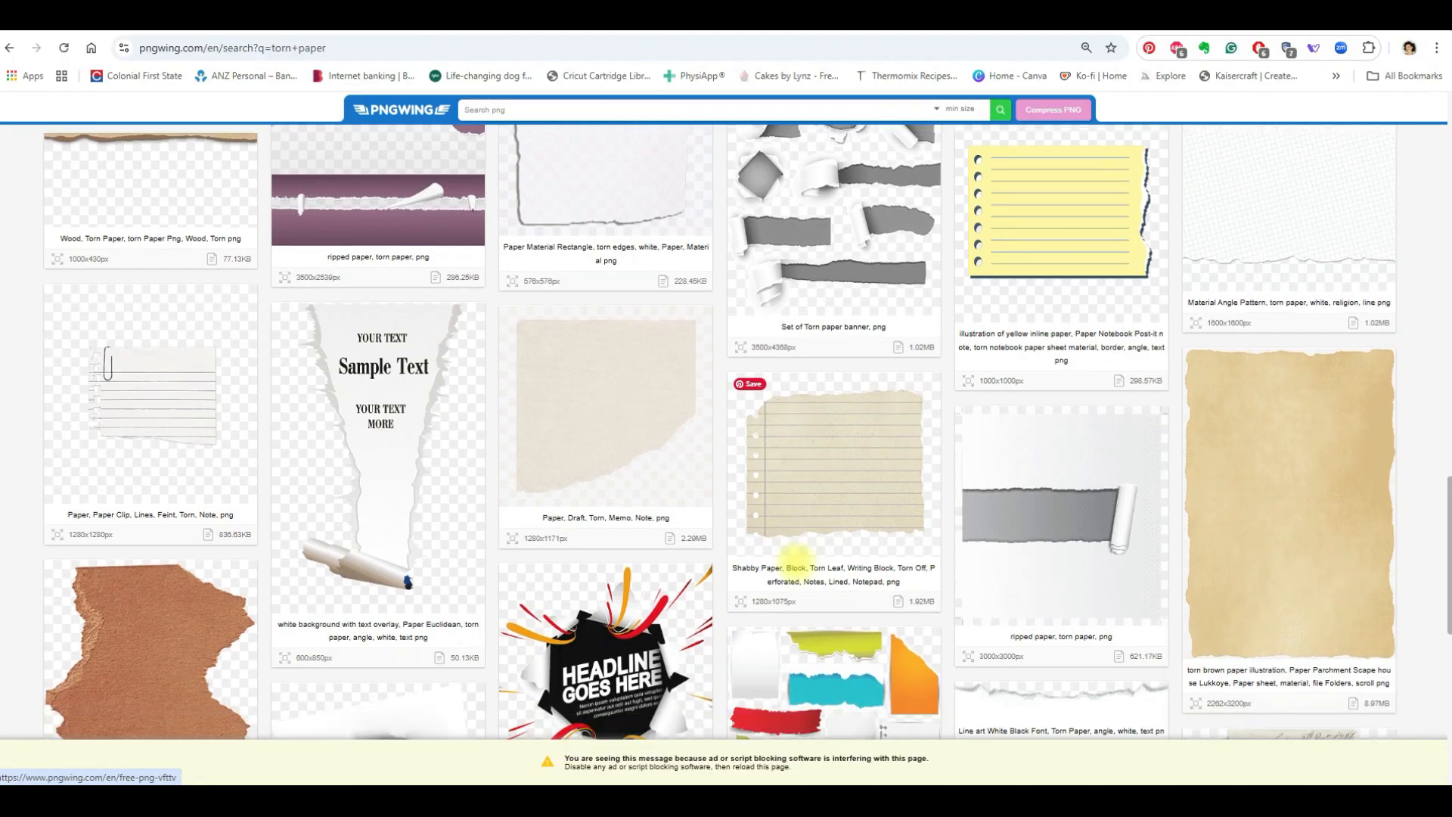
{"action": "scroll", "coordinate": [795, 566], "scroll_direction": "down", "scroll_amount": 2}
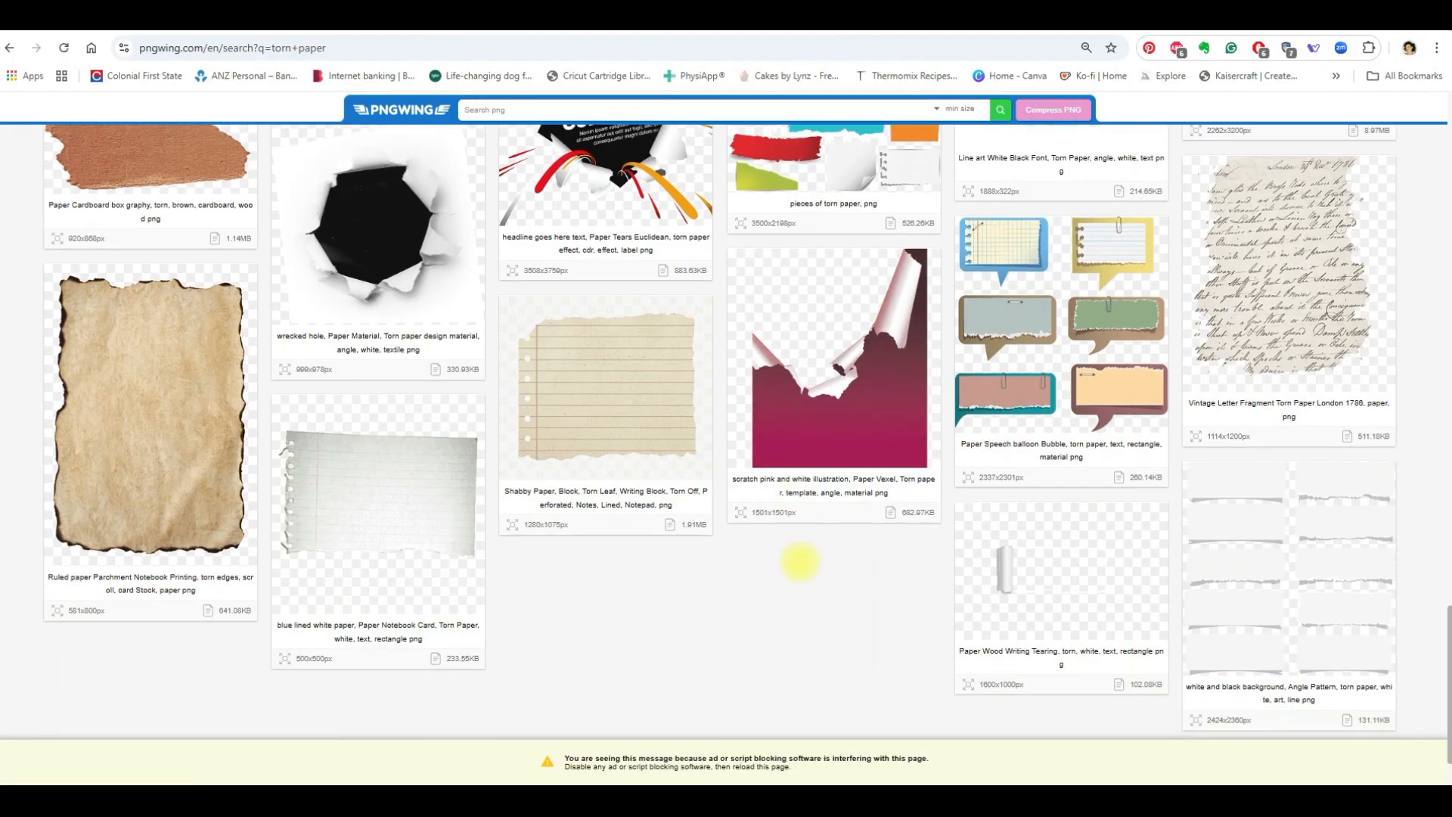
{"action": "scroll", "coordinate": [804, 560], "scroll_direction": "up", "scroll_amount": 20}
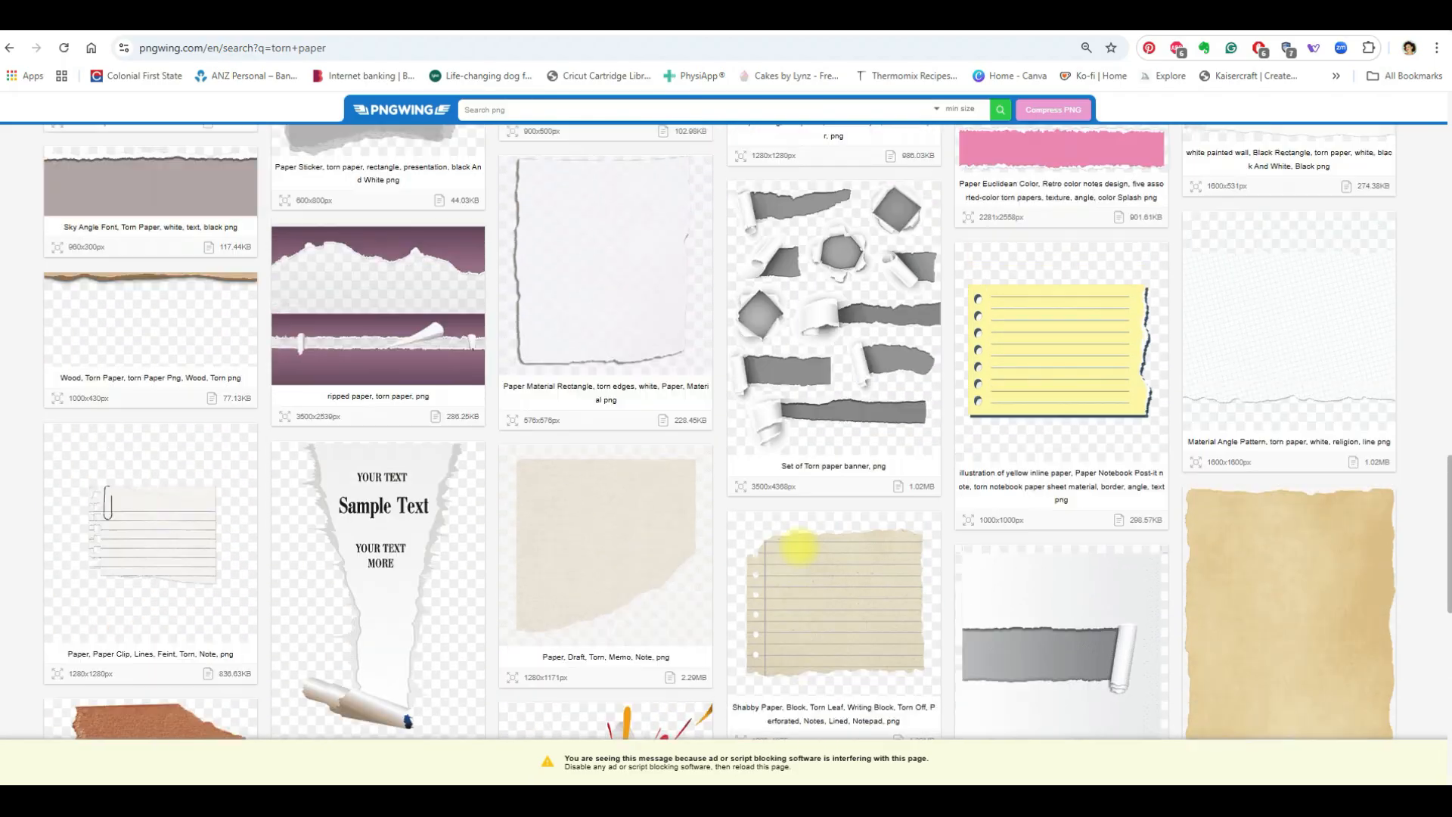
{"action": "scroll", "coordinate": [798, 545], "scroll_direction": "up", "scroll_amount": 10}
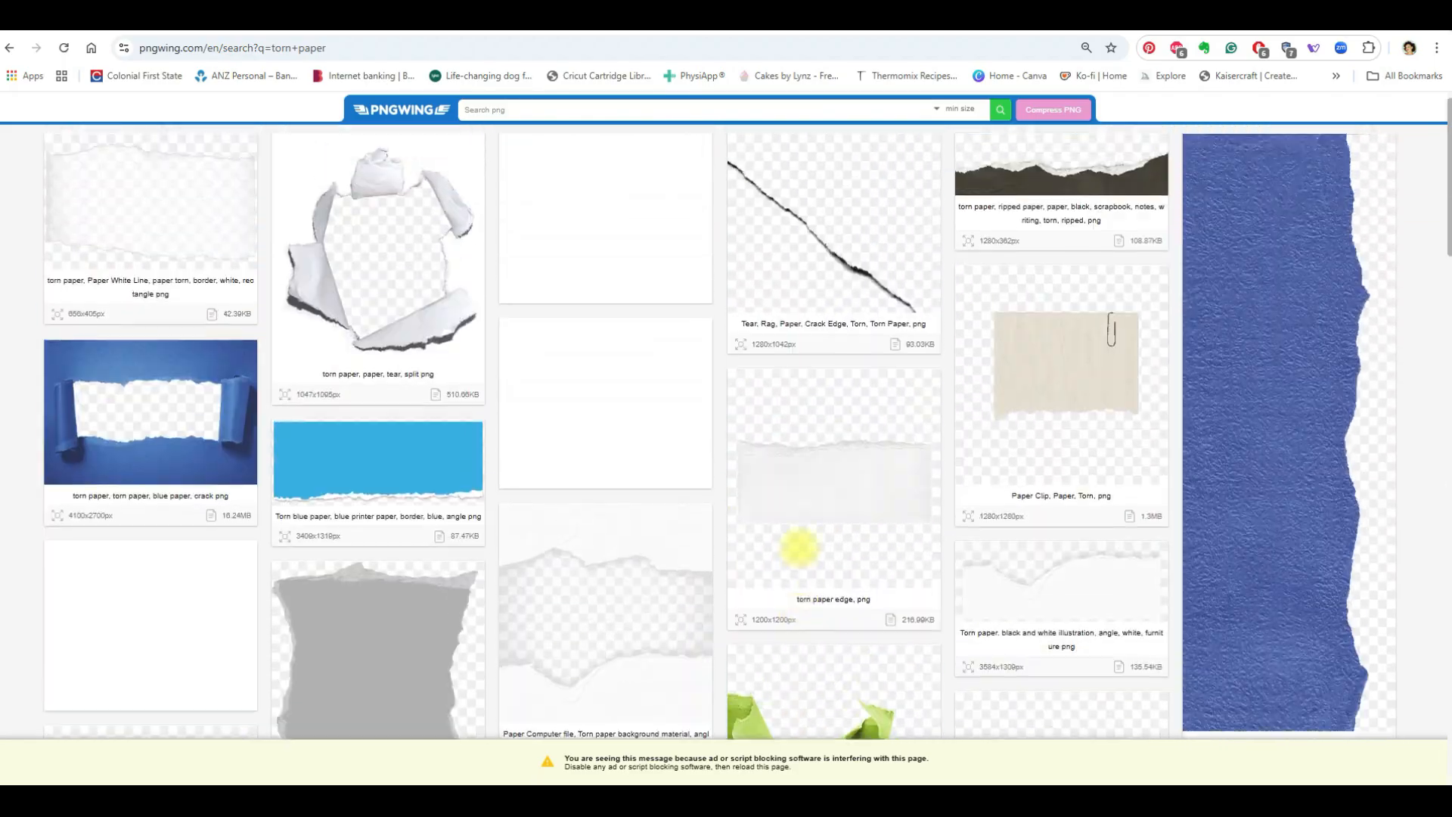
- Search for "torn paper effect" and open the white ripped paper image with the rolled-back strip
{"action": "left_click", "coordinate": [484, 113]}
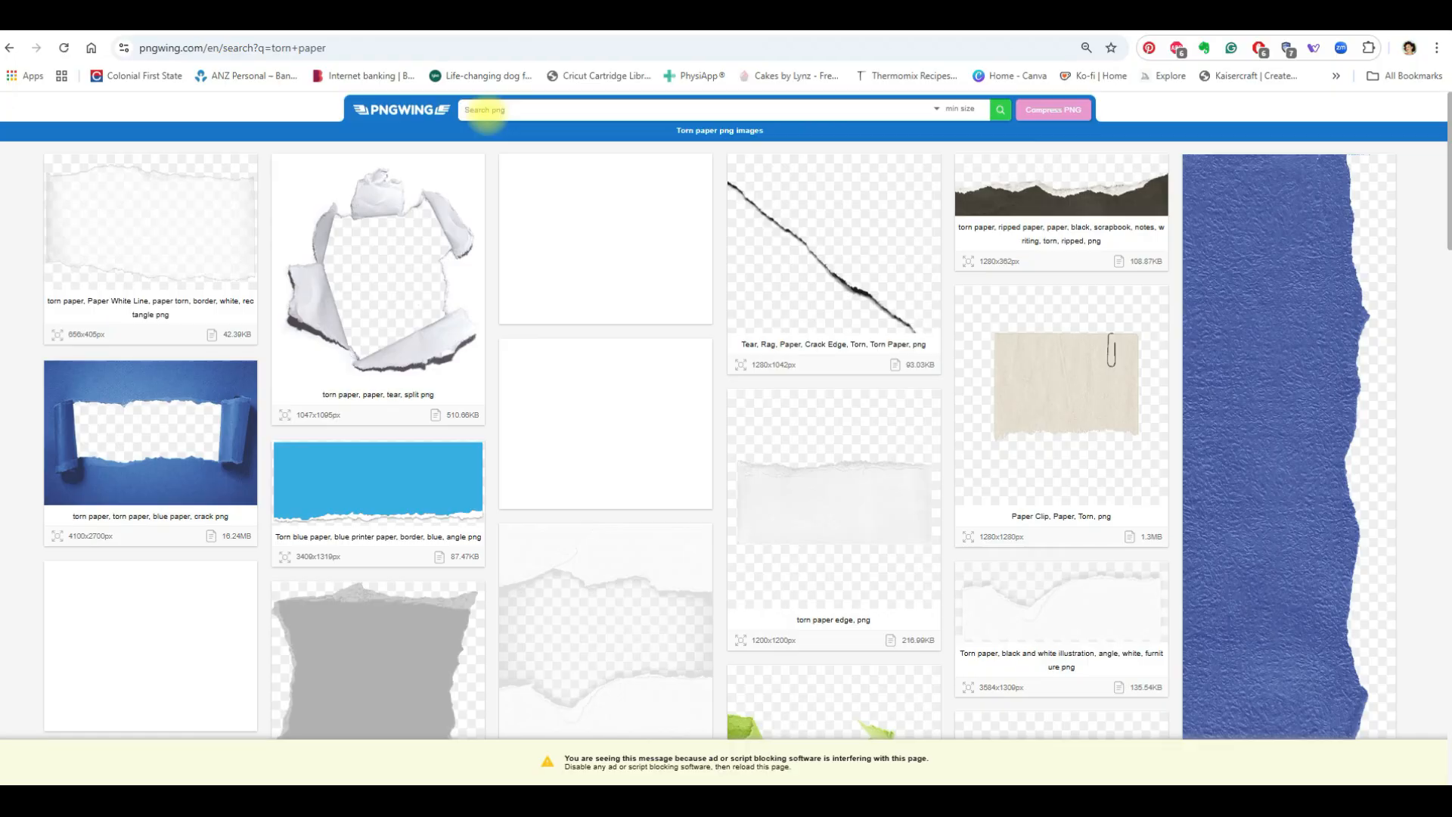
{"action": "type", "text": "torn paper effect"}
{"action": "key", "text": "Return"}
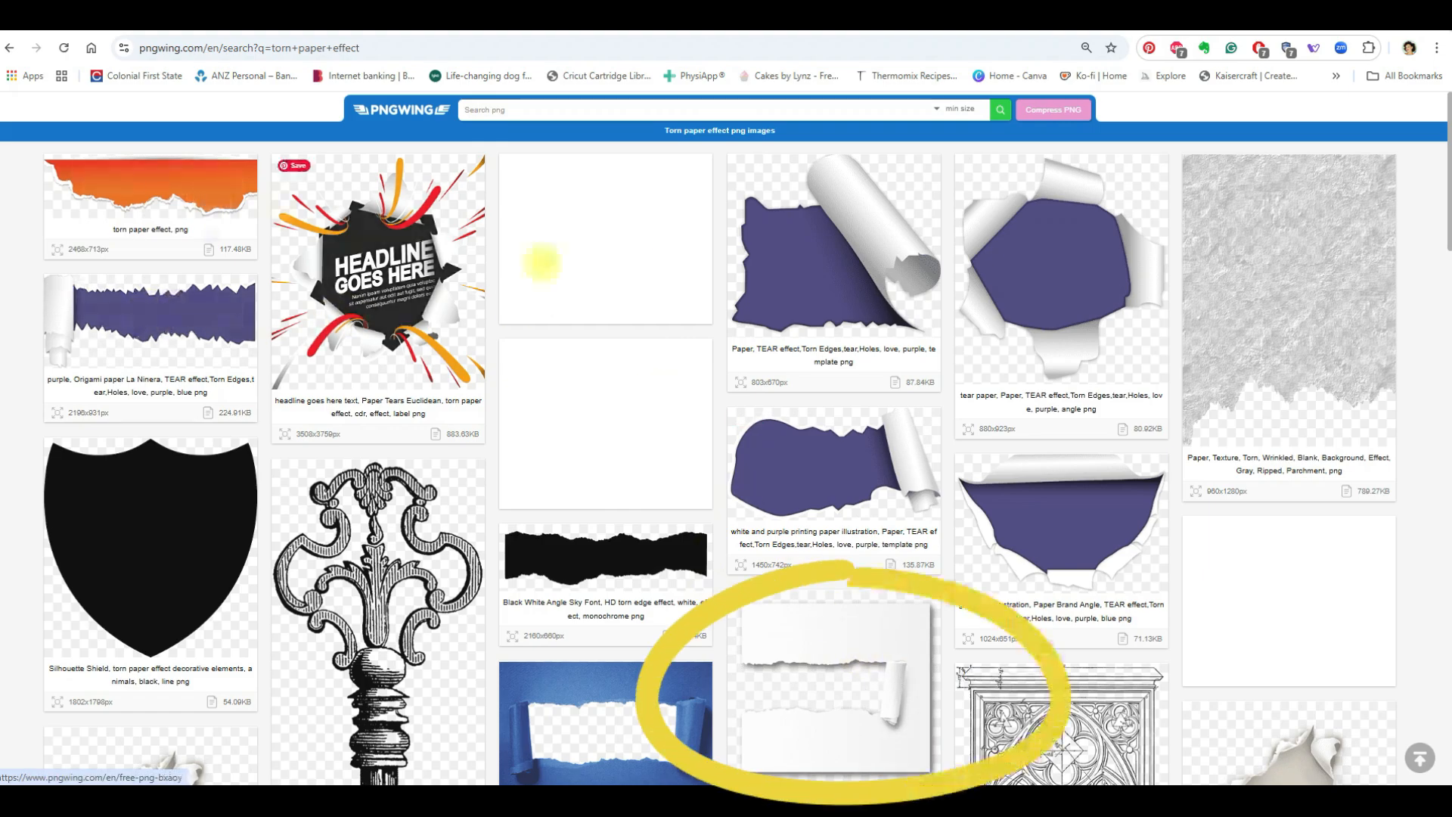
{"action": "scroll", "coordinate": [643, 625], "scroll_direction": "down", "scroll_amount": 3}
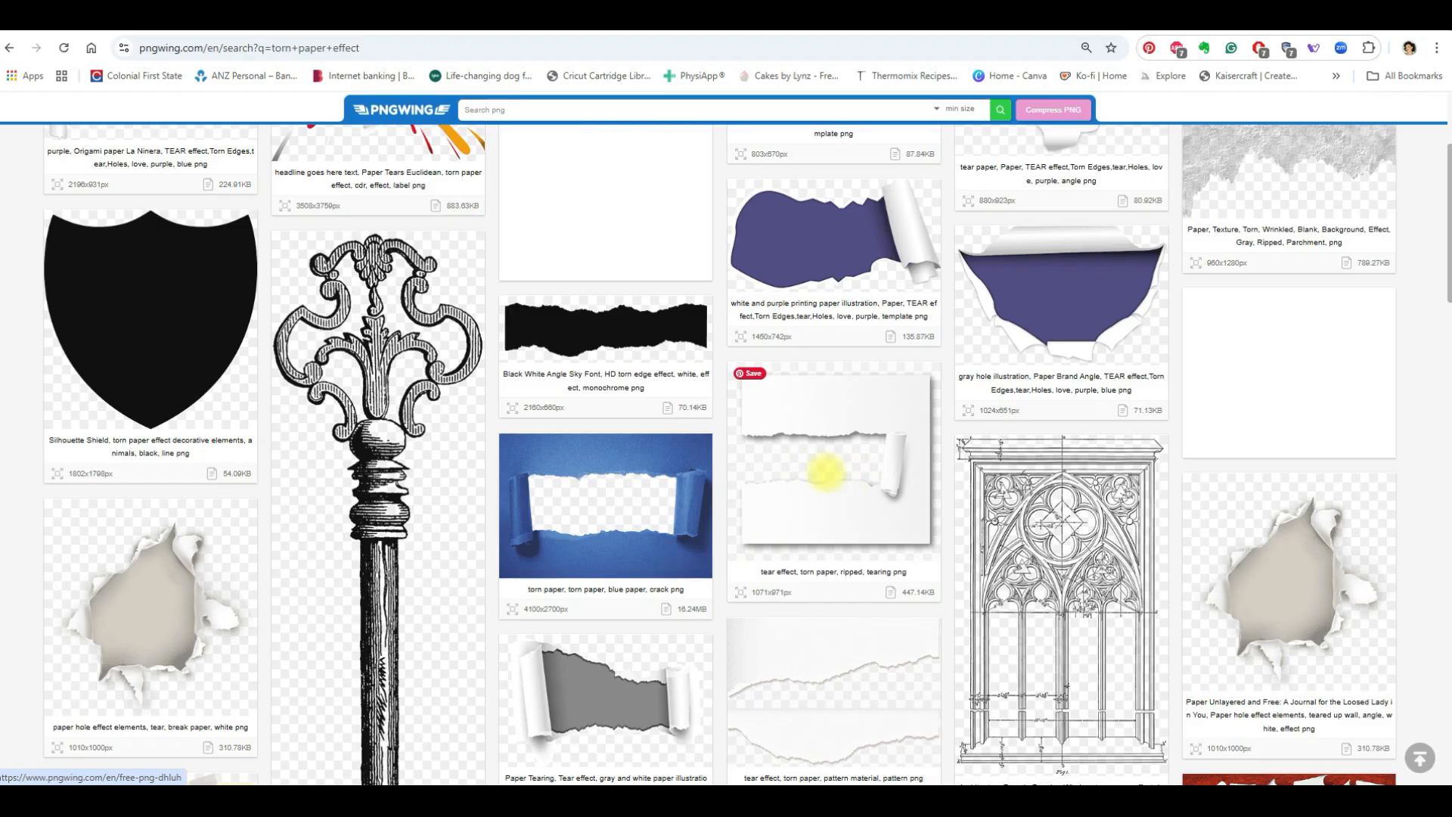
{"action": "left_click", "coordinate": [824, 472]}
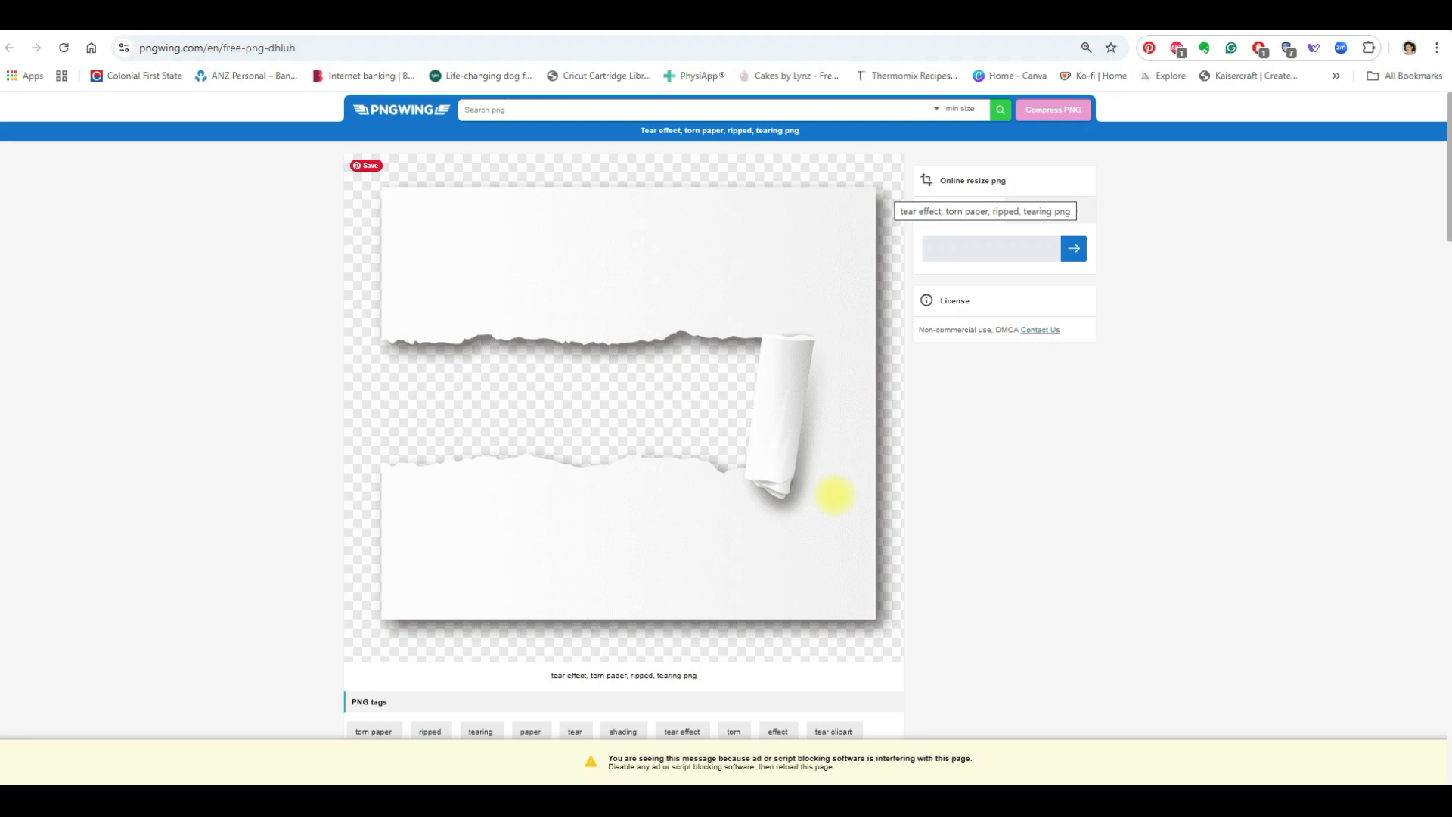
- Download the white torn paper PNG, completing the character-order check with the requested characters in sequence
{"action": "scroll", "coordinate": [834, 496], "scroll_direction": "down", "scroll_amount": 4}
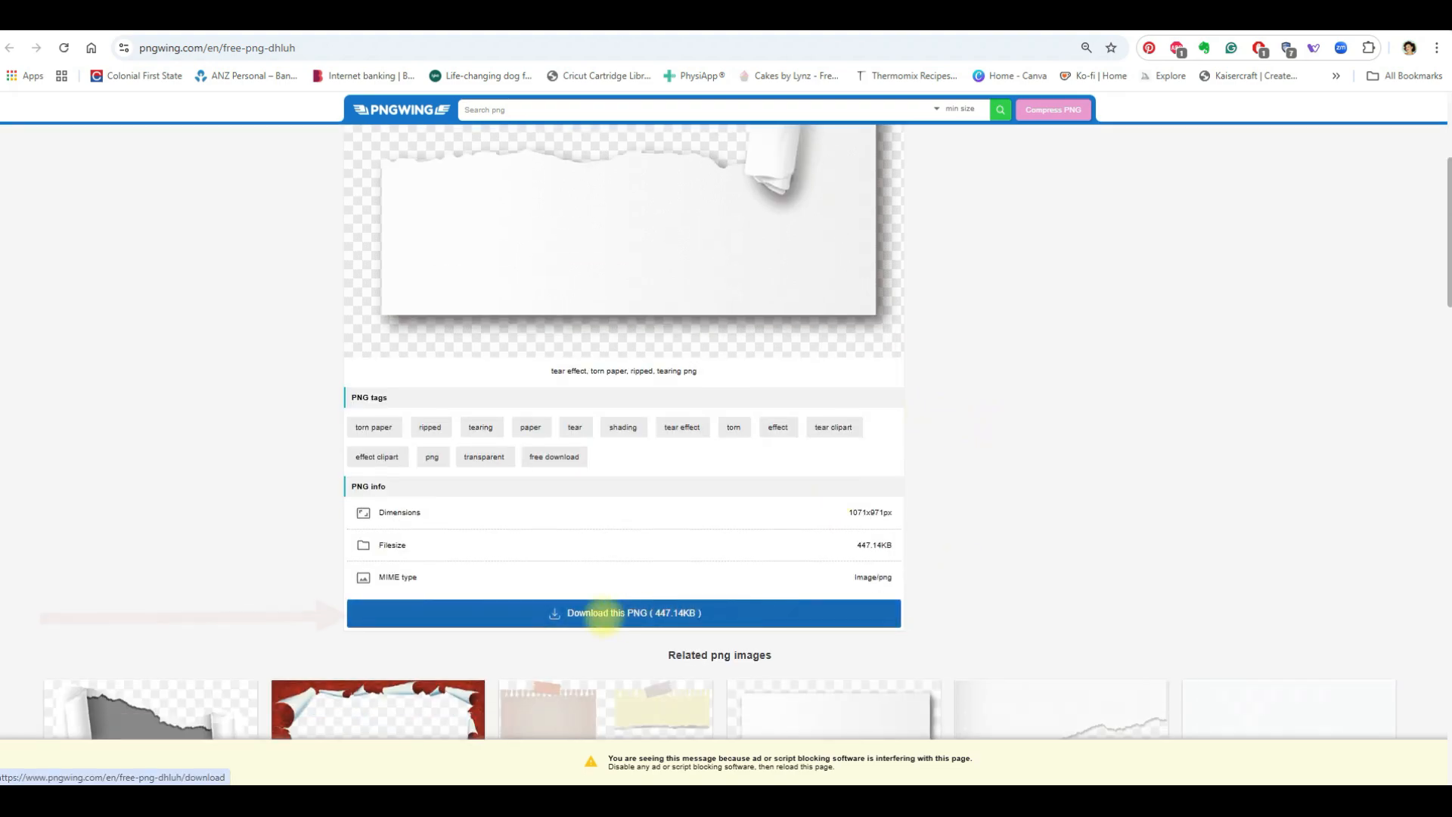
{"action": "left_click", "coordinate": [603, 613]}
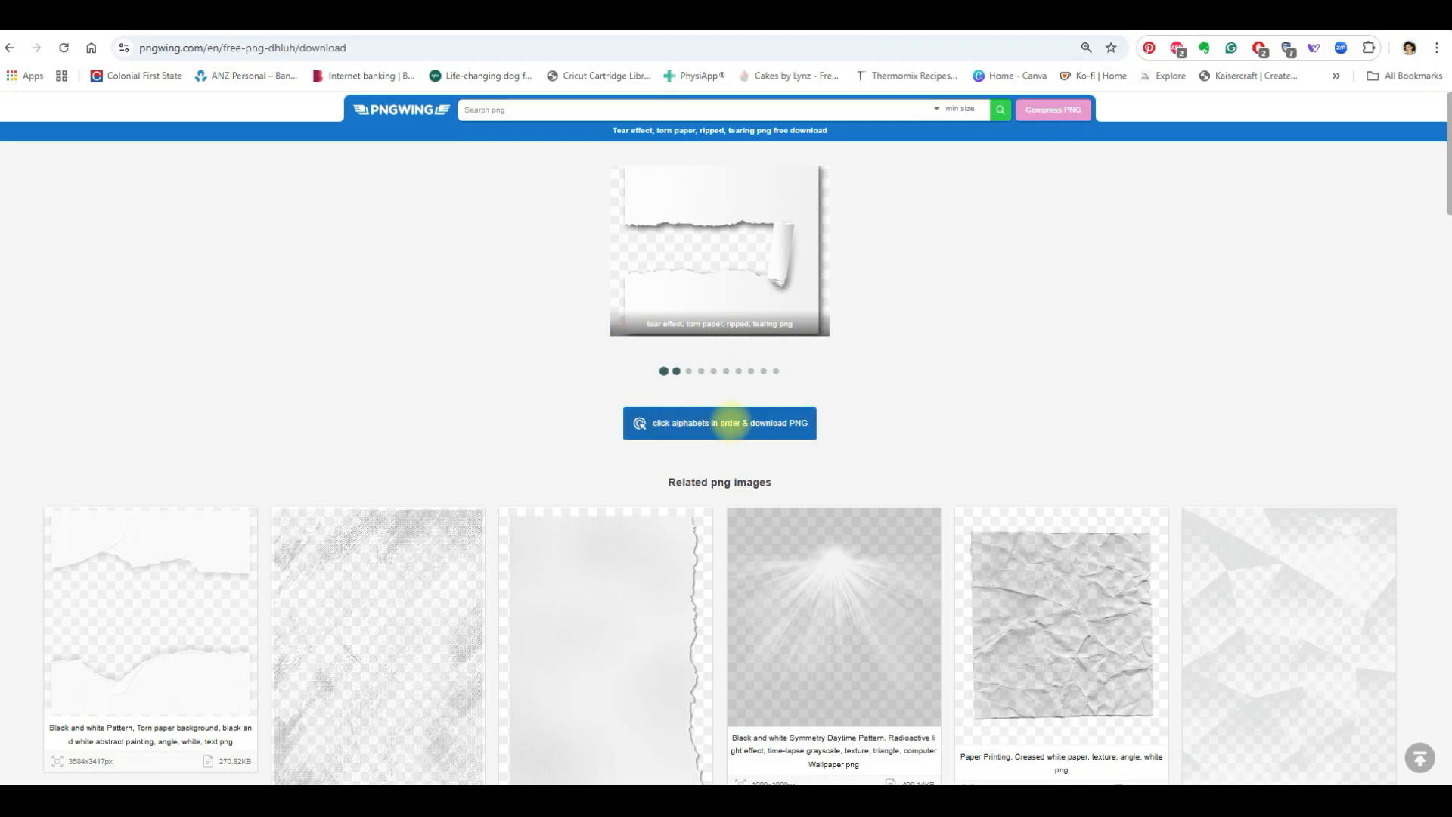
{"action": "left_click", "coordinate": [730, 424]}
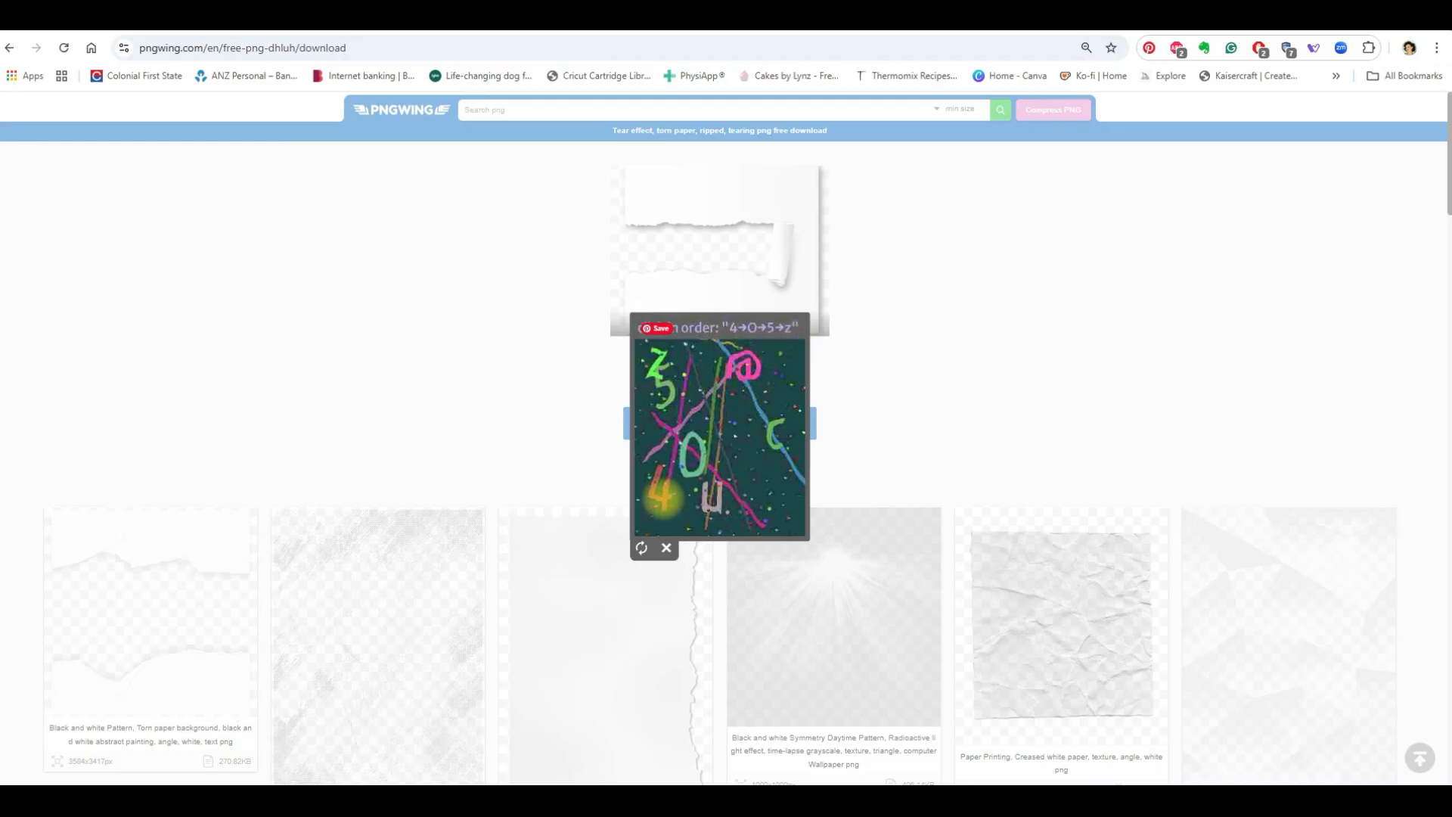
{"action": "left_click", "coordinate": [663, 498]}
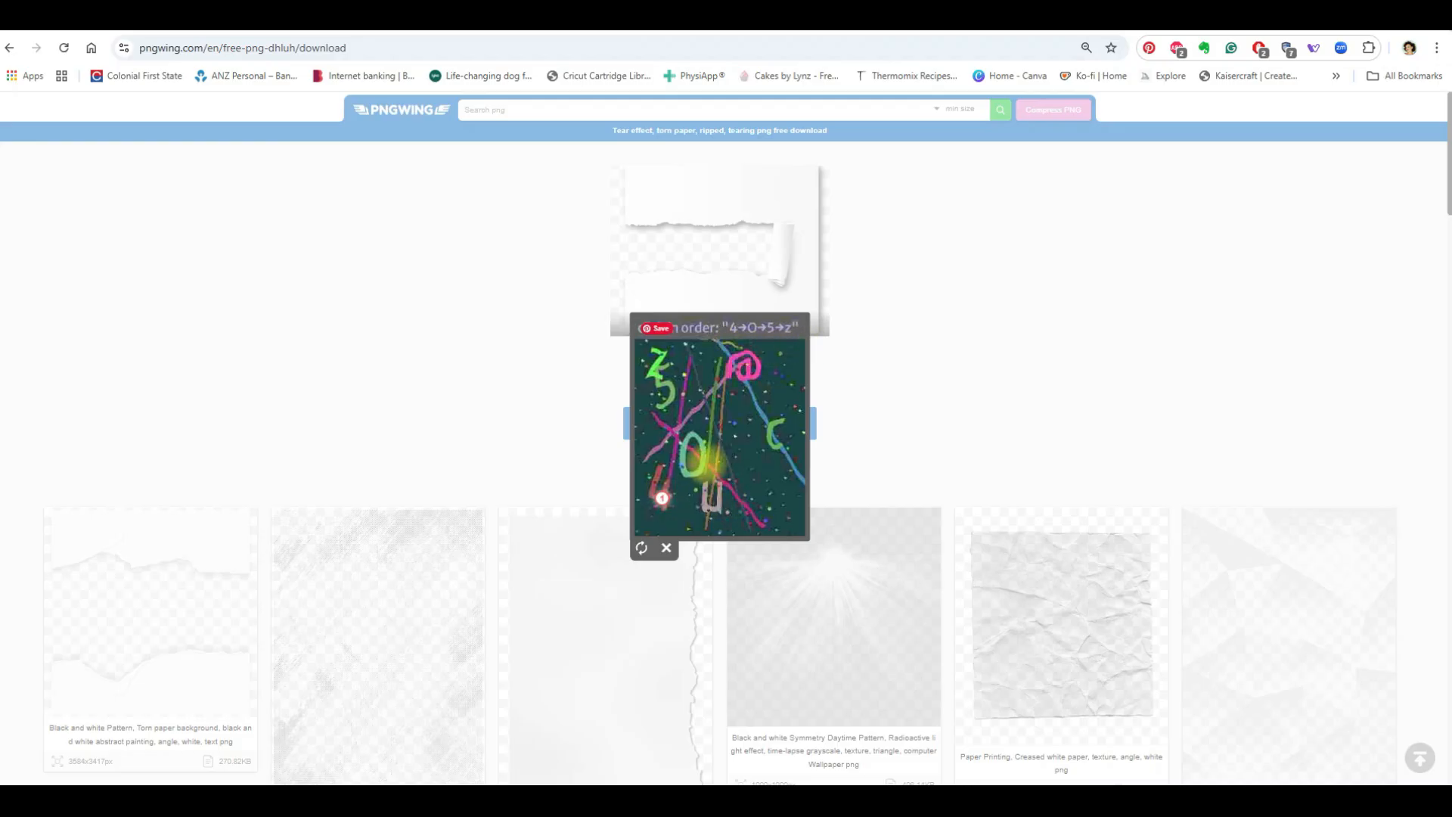
{"action": "left_click", "coordinate": [705, 462]}
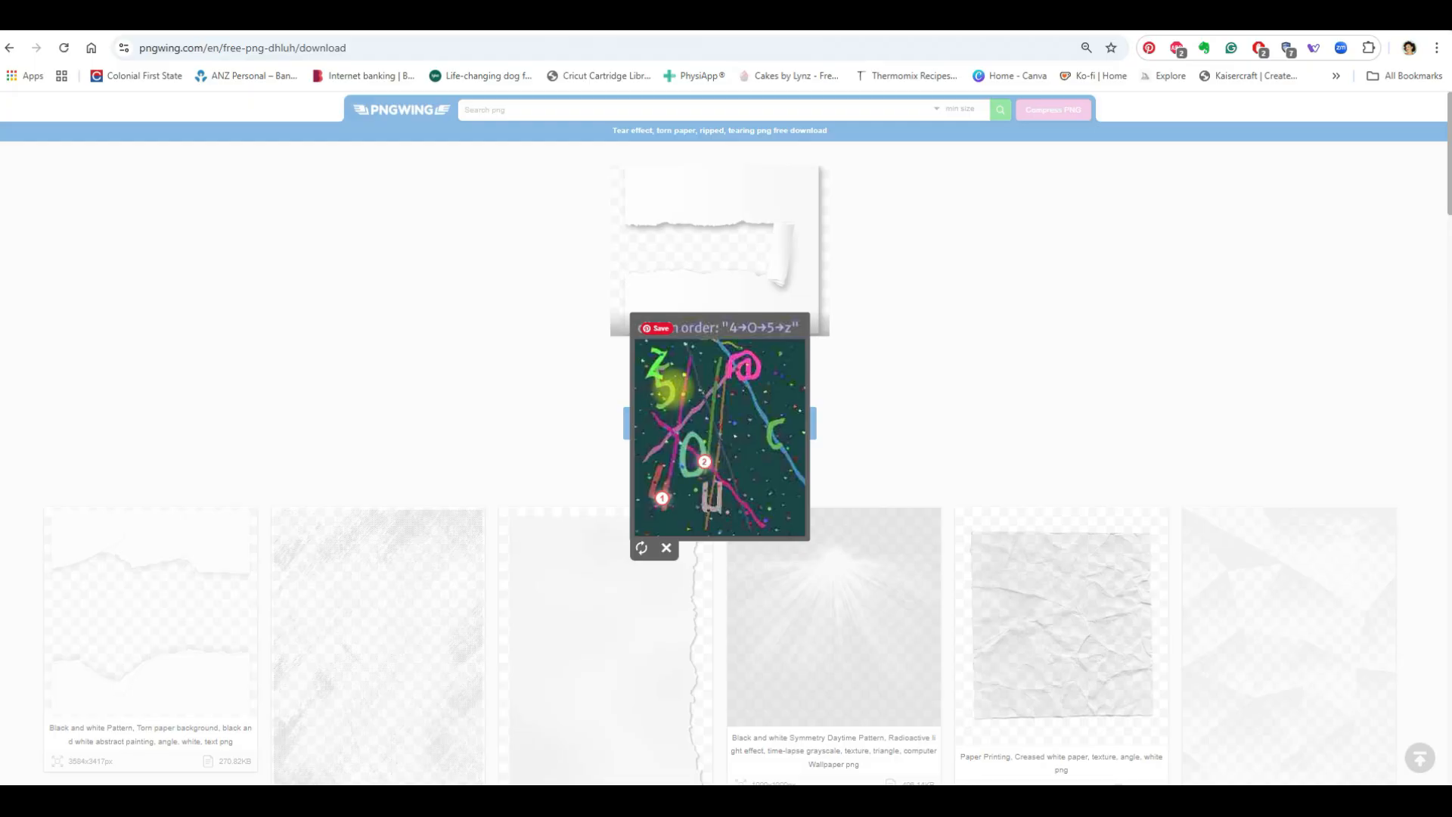
{"action": "left_click", "coordinate": [669, 386]}
{"action": "left_click", "coordinate": [656, 360]}
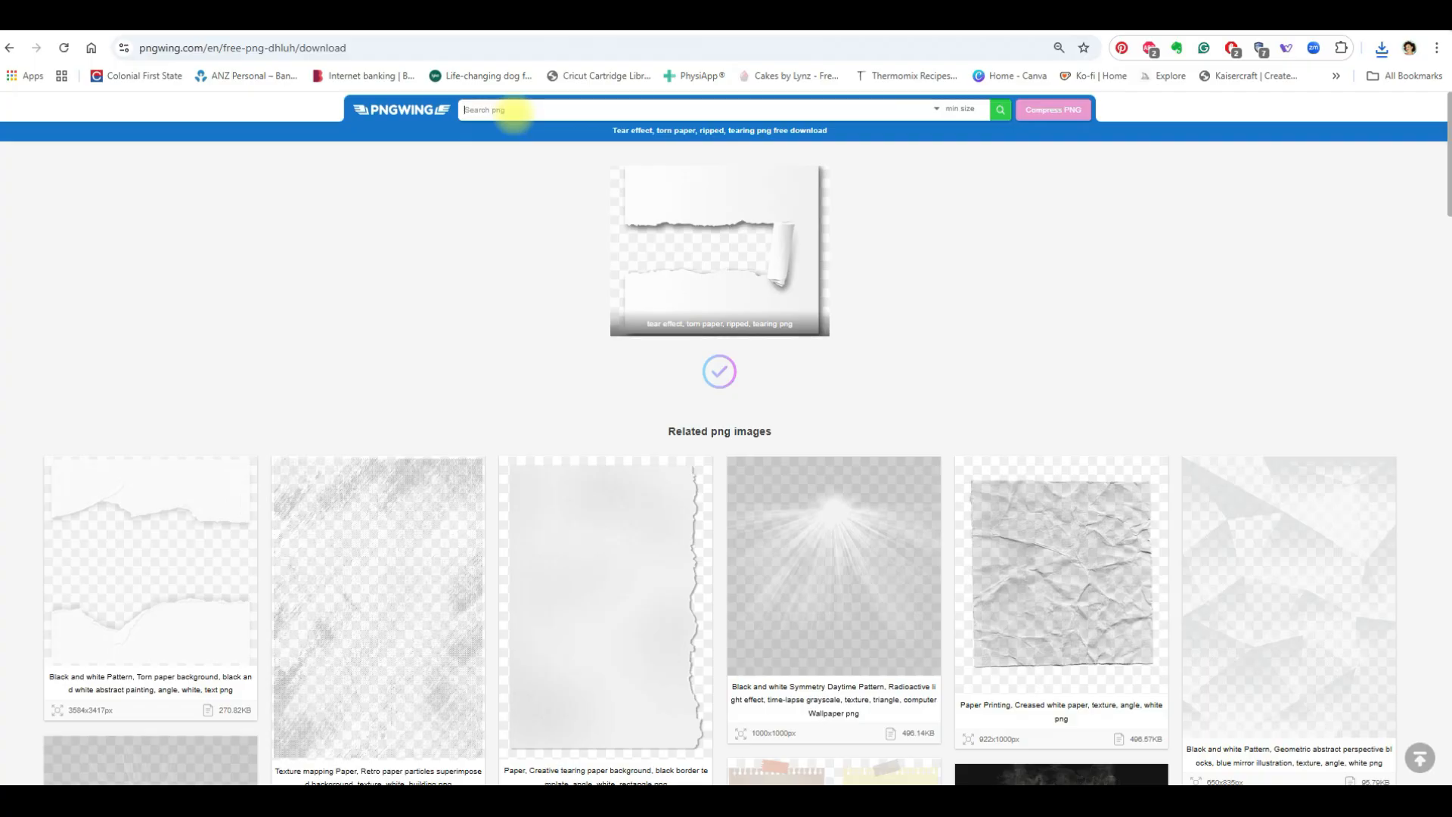
- Search the PNG library for "blue sky with clouds"
{"action": "left_click", "coordinate": [513, 113]}
{"action": "type", "text": "t"}
{"action": "type", "text": "lue sky"}
{"action": "type", "text": " w"}
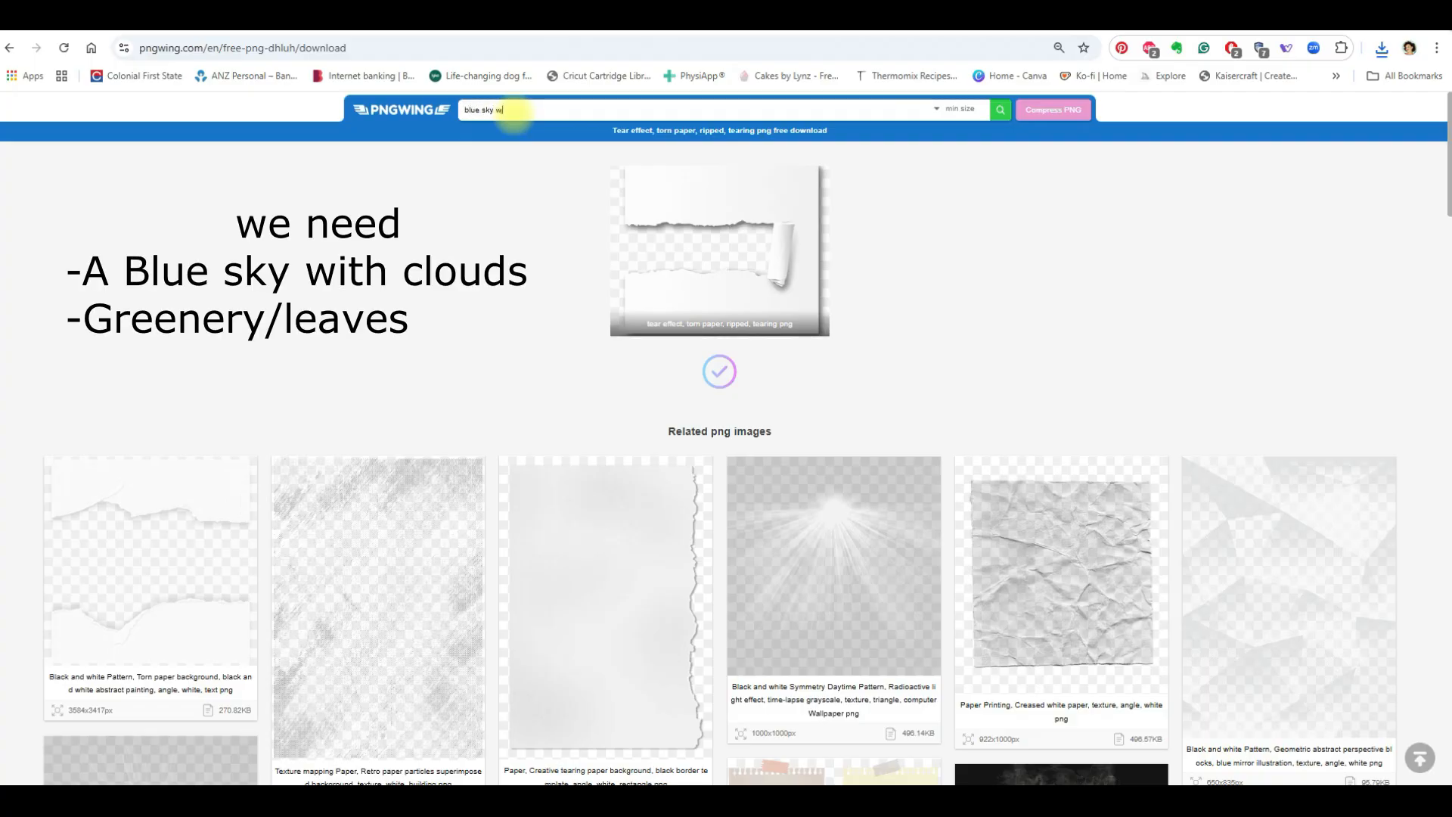
{"action": "type", "text": "ith cloud"}
{"action": "key", "text": "Return"}
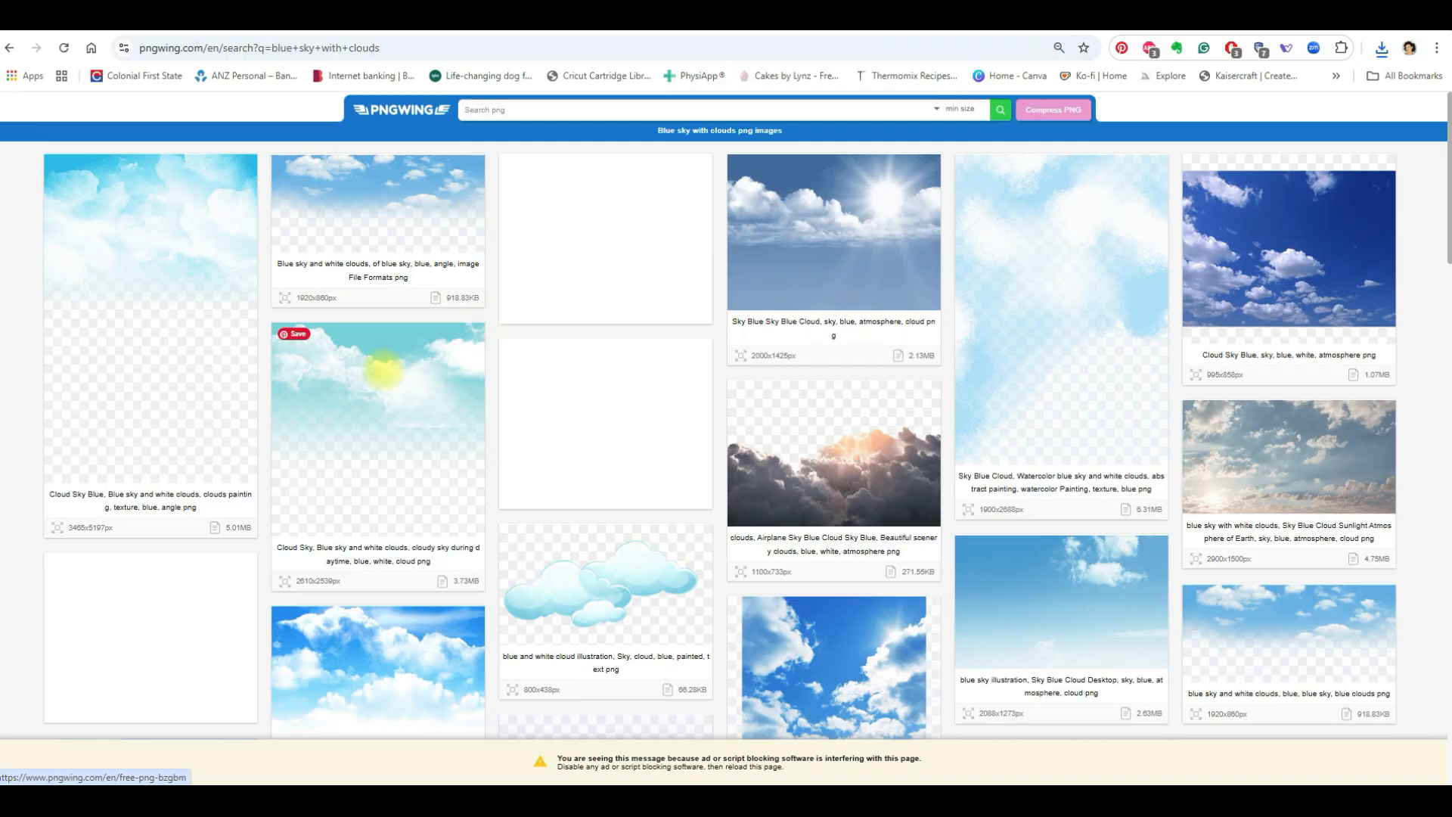
- Open the teal sky image with white clouds fading to transparent and download its PNG
{"action": "left_click", "coordinate": [382, 371]}
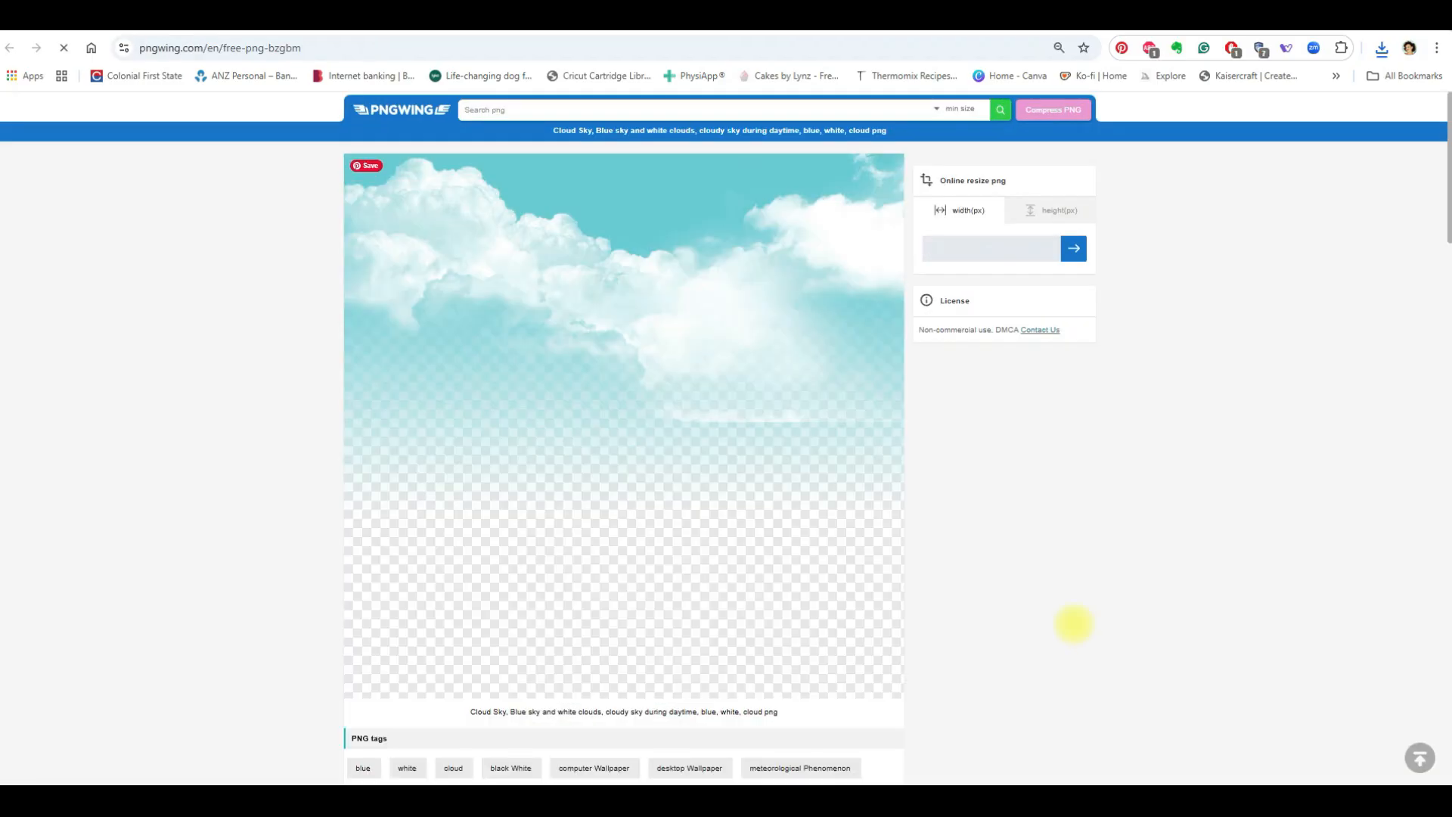
{"action": "scroll", "coordinate": [1110, 581], "scroll_direction": "down", "scroll_amount": 4}
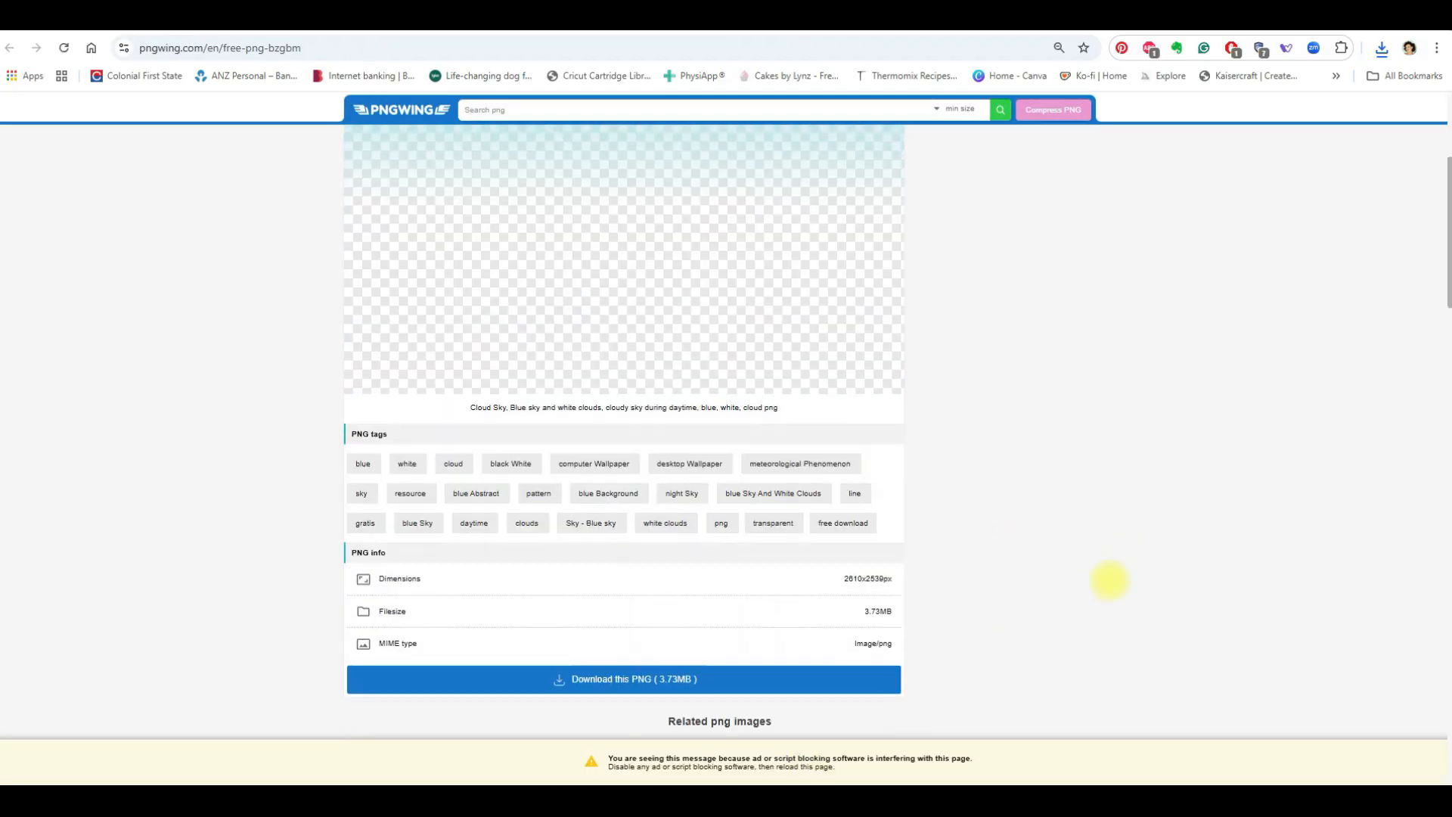
{"action": "left_click", "coordinate": [613, 679]}
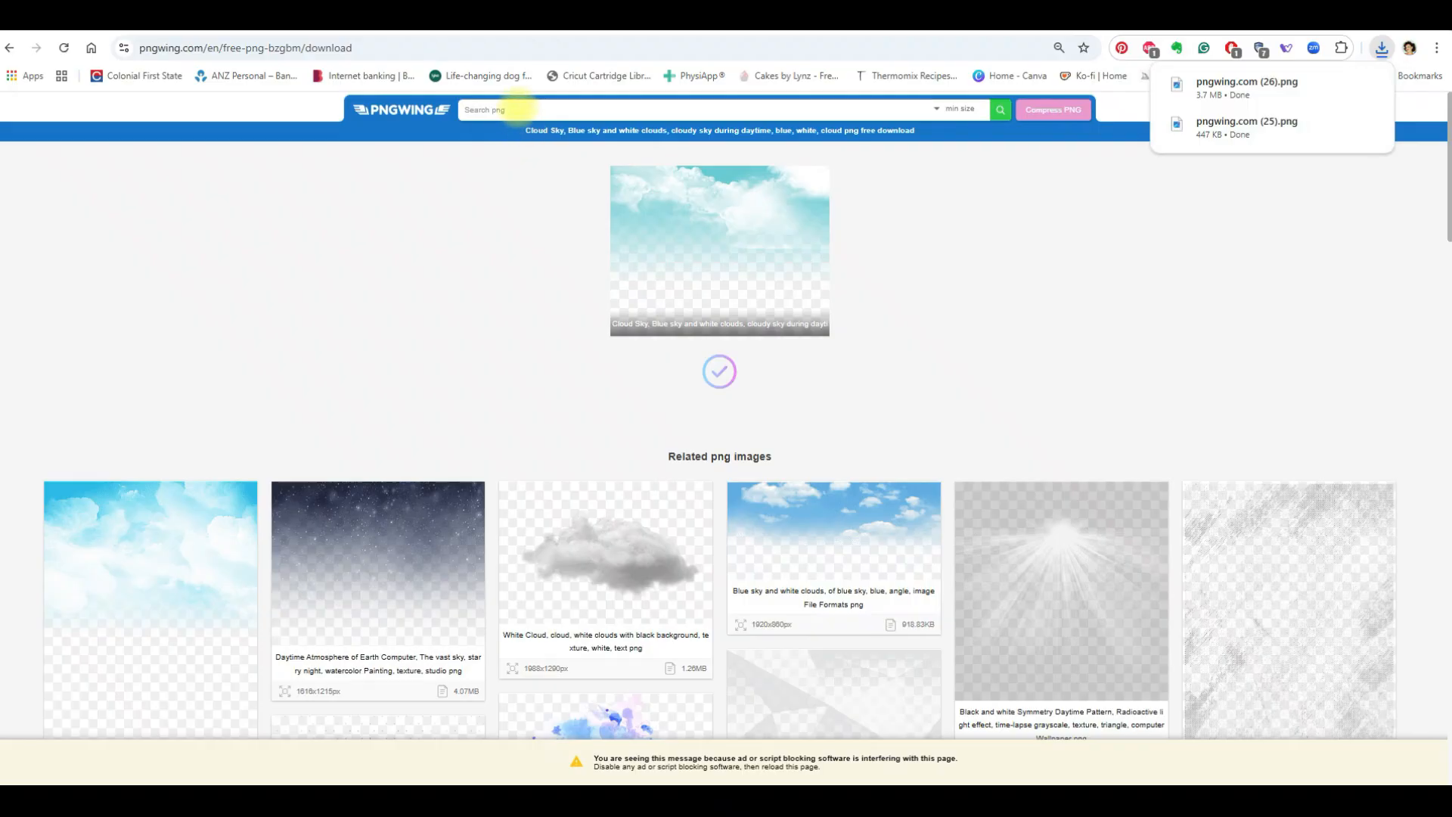
- Search the PNG library for "green leaves" and look for a leafy border image
{"action": "left_click", "coordinate": [517, 108]}
{"action": "type", "text": "green"}
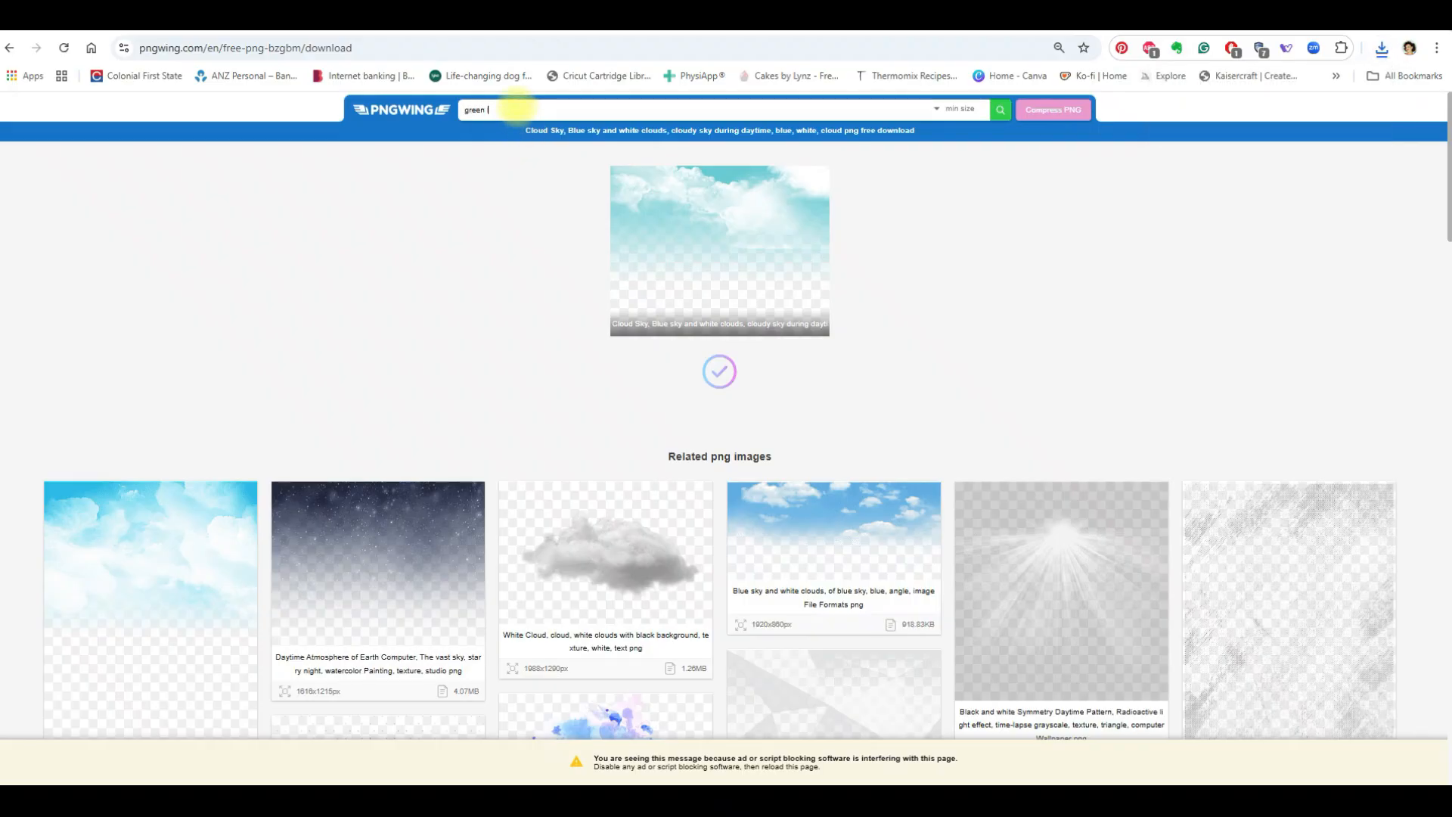
{"action": "type", "text": " leaves"}
{"action": "key", "text": "Return"}
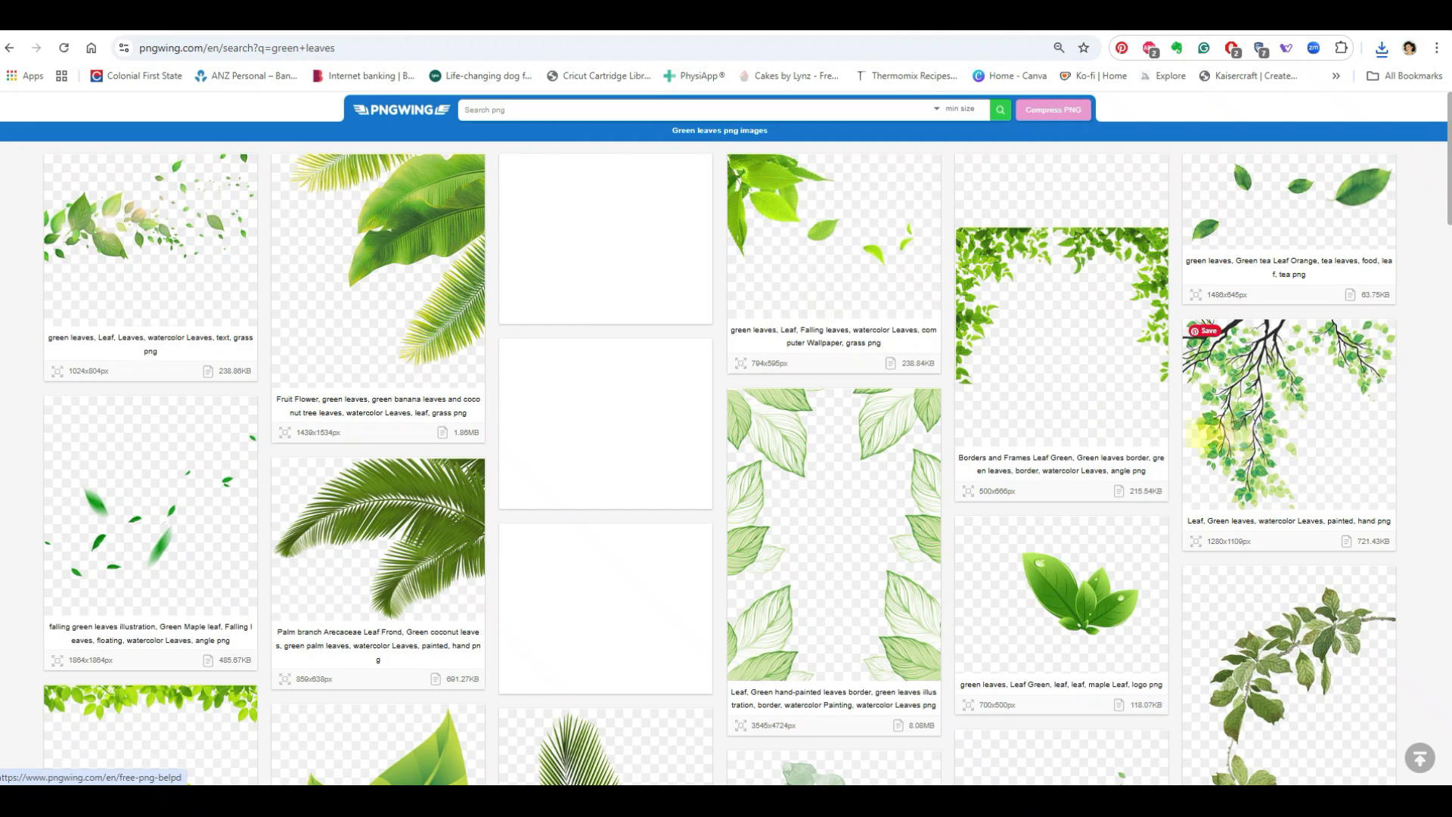
{"action": "scroll", "coordinate": [1006, 442], "scroll_direction": "down", "scroll_amount": 1}
{"action": "scroll", "coordinate": [1007, 442], "scroll_direction": "down", "scroll_amount": 4}
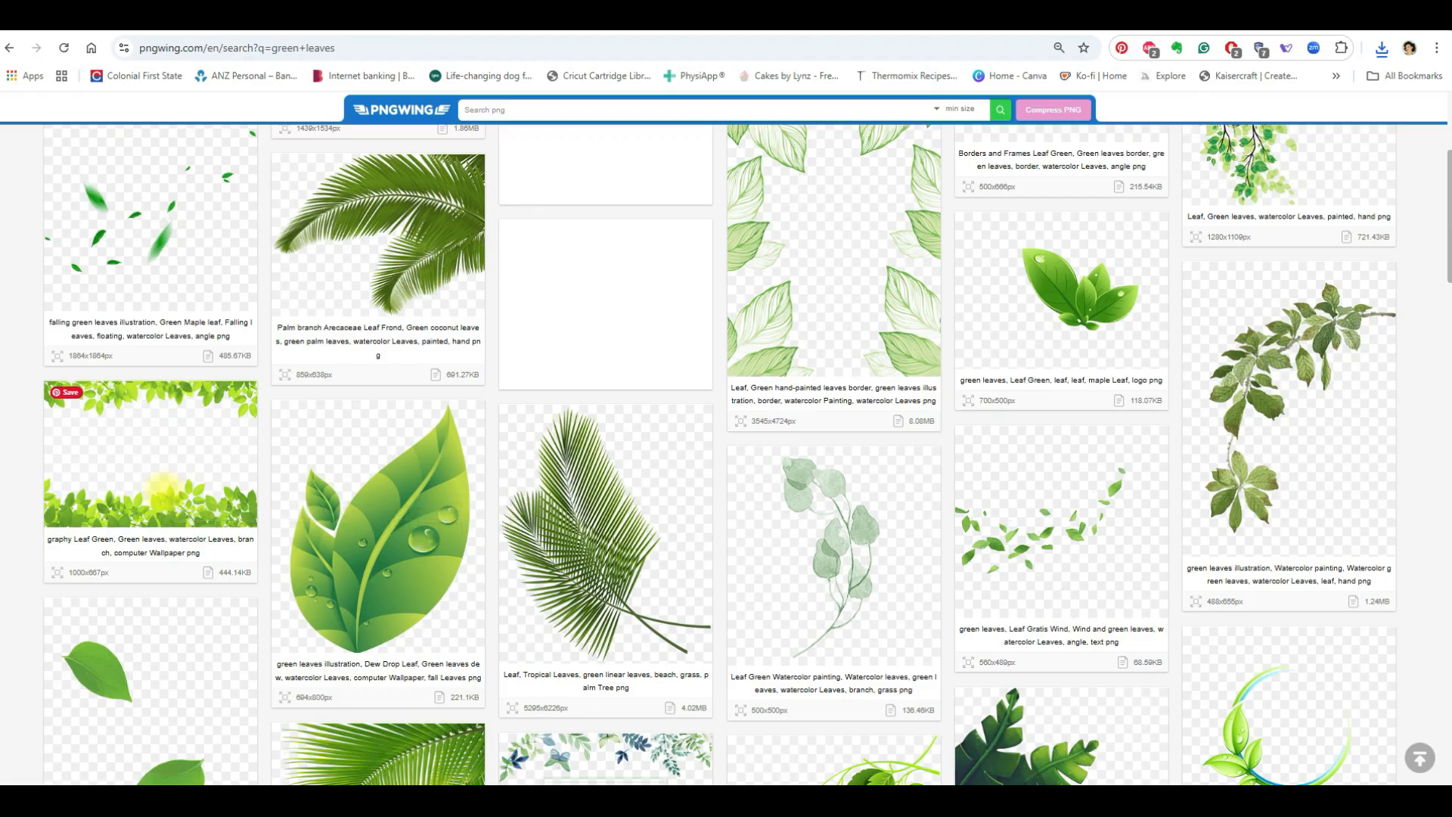
- Open the image with green leaf borders along its upper and lower edges and download its PNG
{"action": "left_click", "coordinate": [164, 492]}
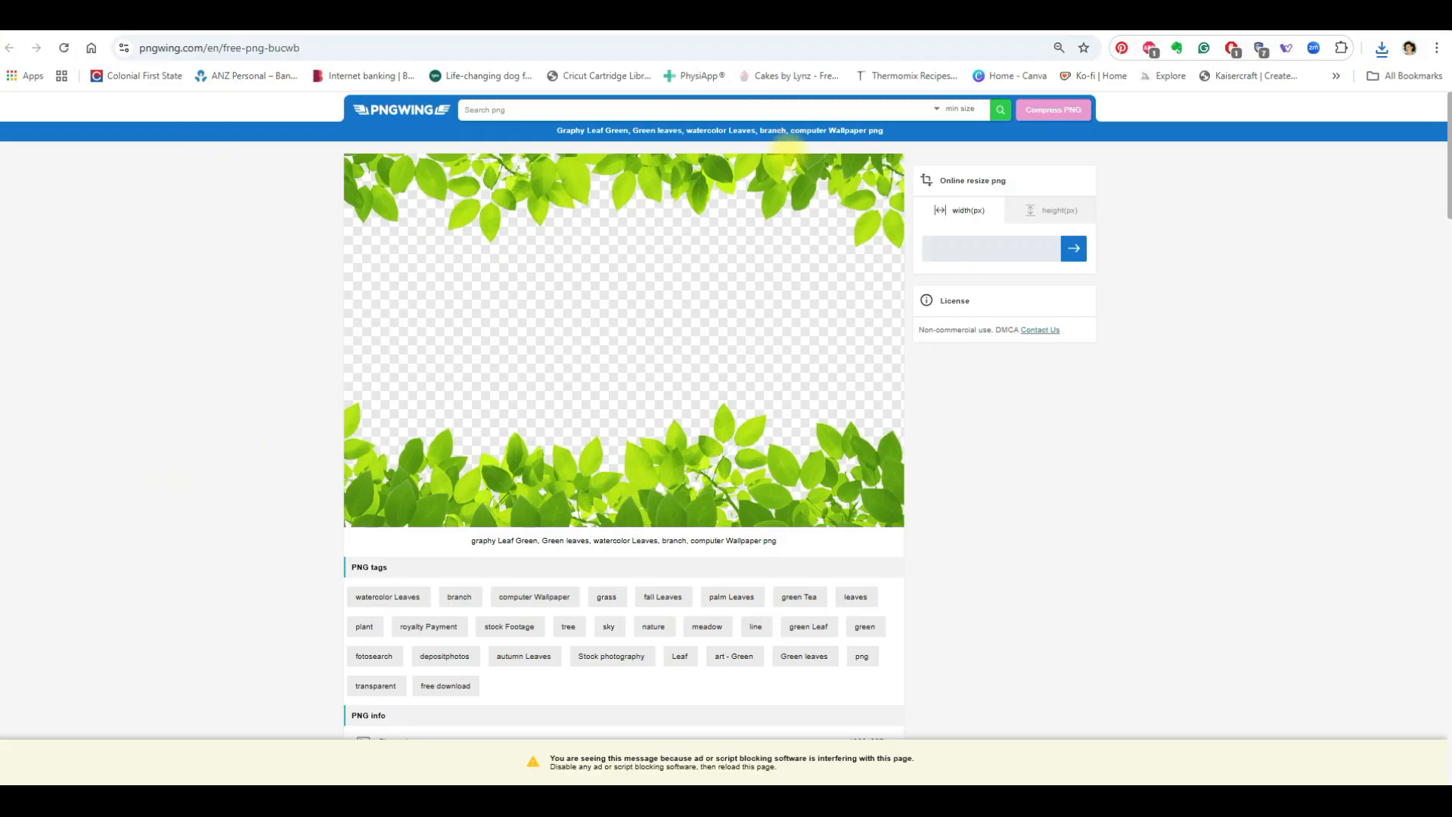
{"action": "scroll", "coordinate": [618, 634], "scroll_direction": "down", "scroll_amount": 2}
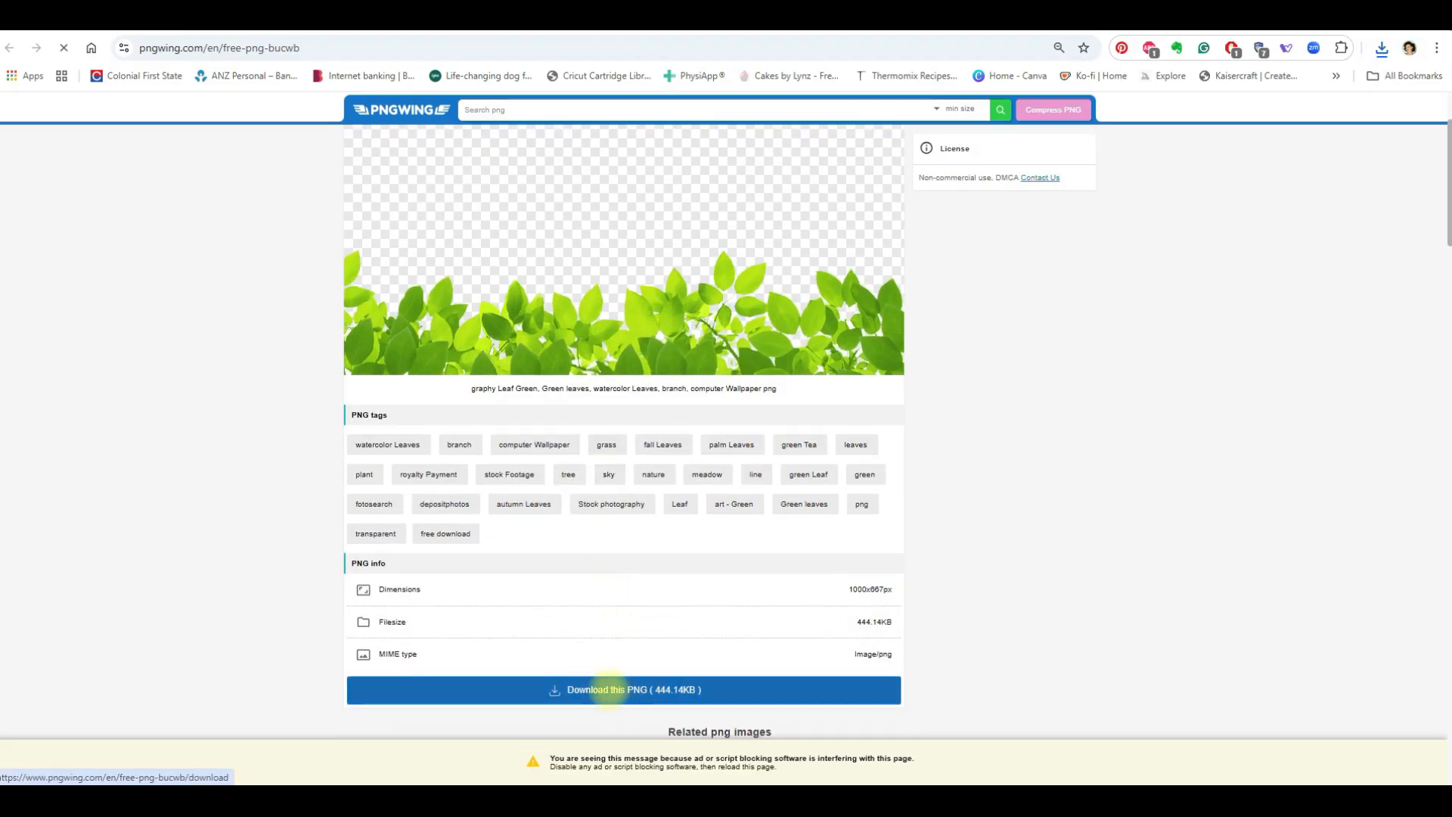
{"action": "left_click", "coordinate": [608, 689]}
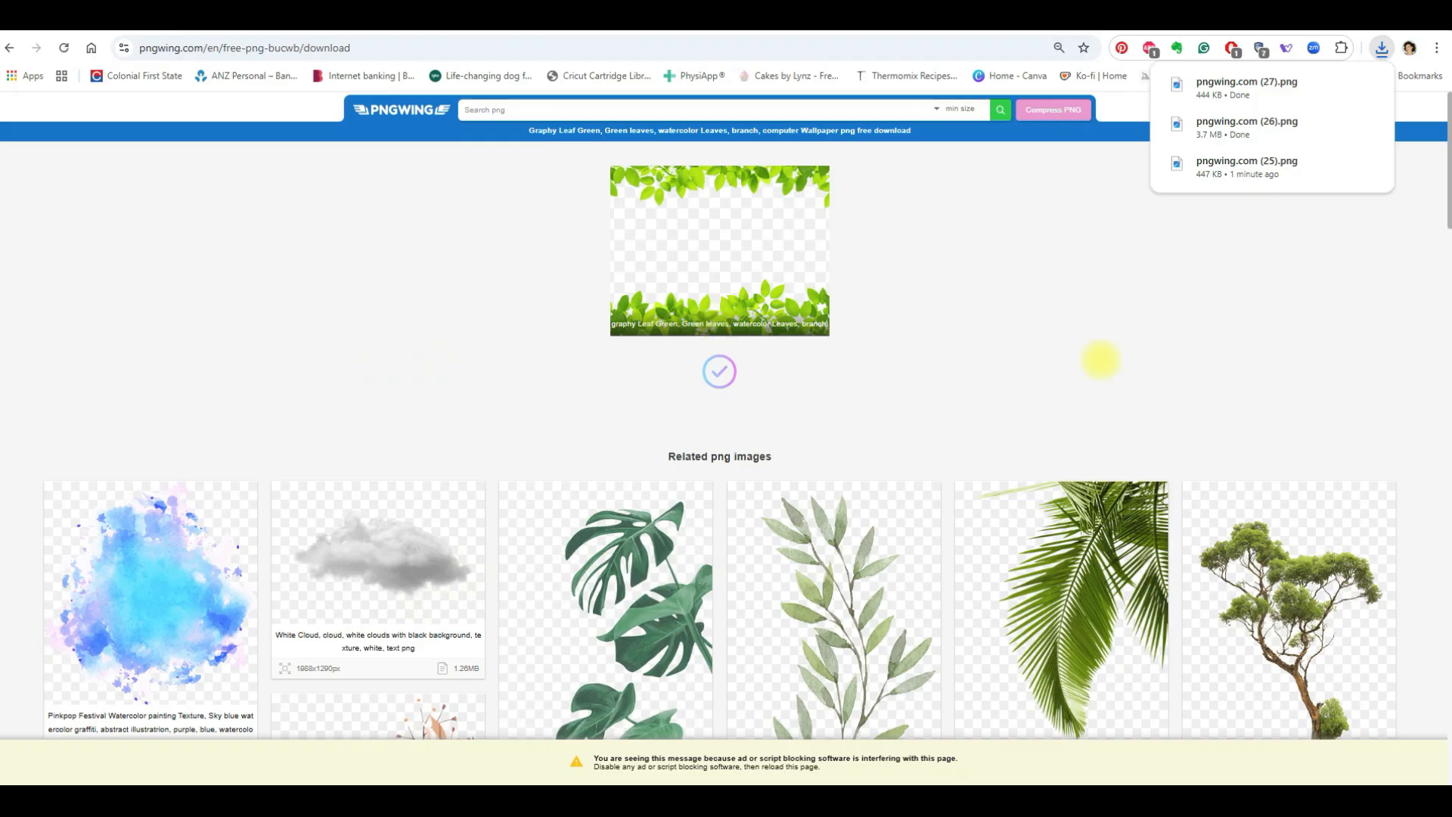
{"action": "mouse_move", "coordinate": [1236, 76]}
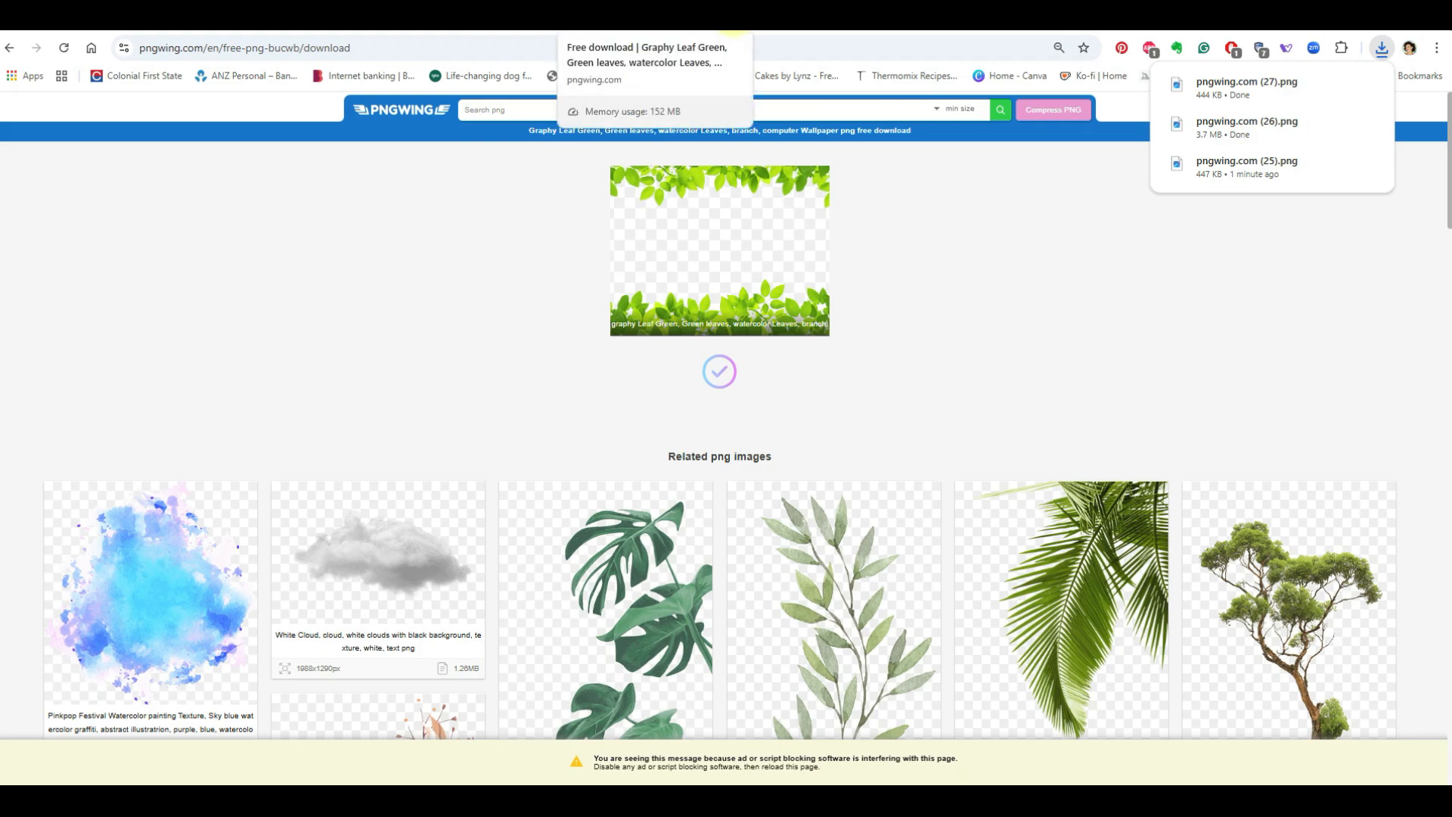
- Switch to Cricut Design Space and open the leaf border file pngwing.com (27).png from Downloads as a new image upload
{"action": "left_click", "coordinate": [662, 33]}
{"action": "left_click", "coordinate": [369, 31]}
{"action": "left_click", "coordinate": [348, 30]}
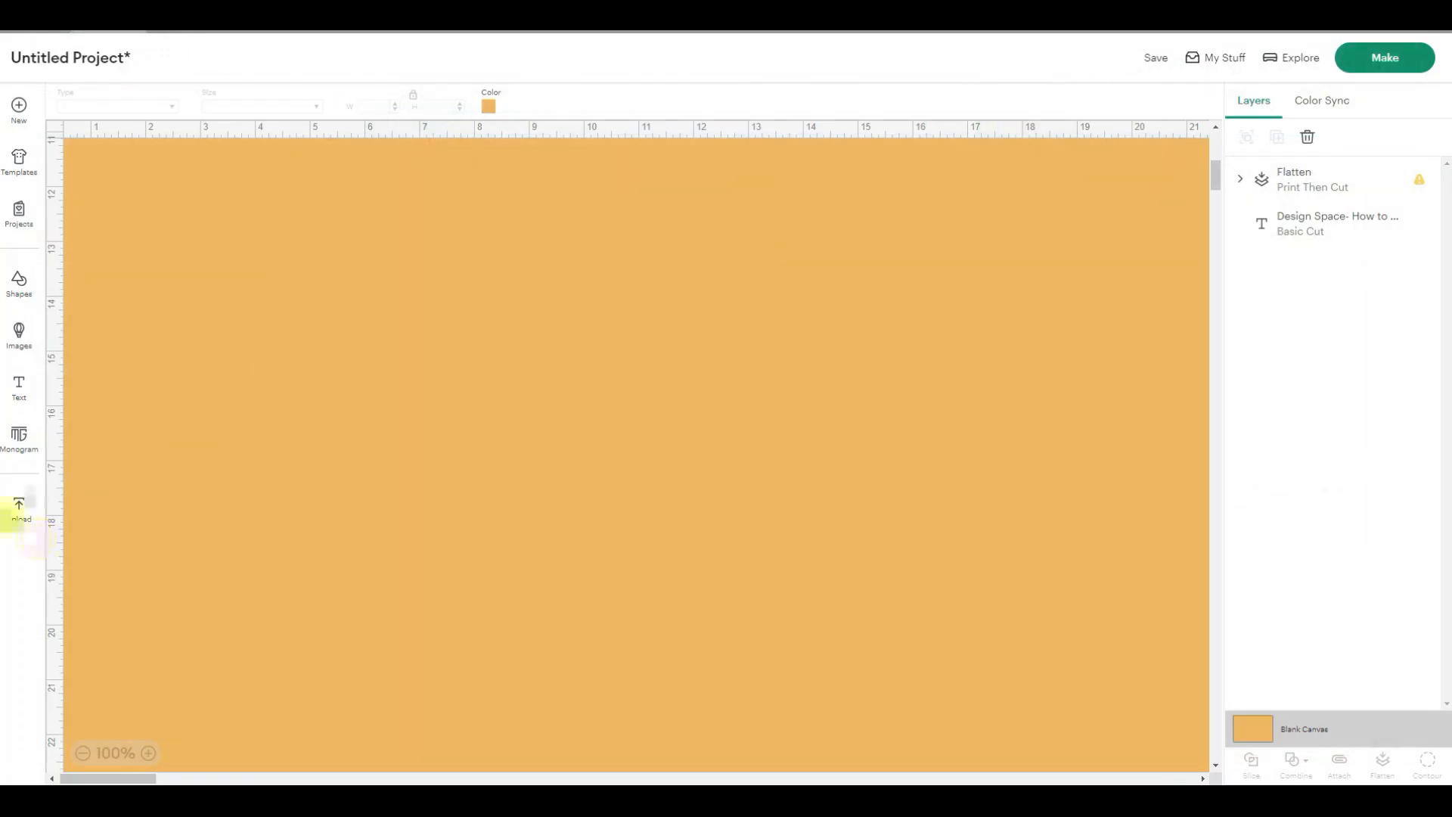
{"action": "left_click", "coordinate": [19, 508]}
{"action": "left_click", "coordinate": [164, 280]}
{"action": "left_click", "coordinate": [747, 457]}
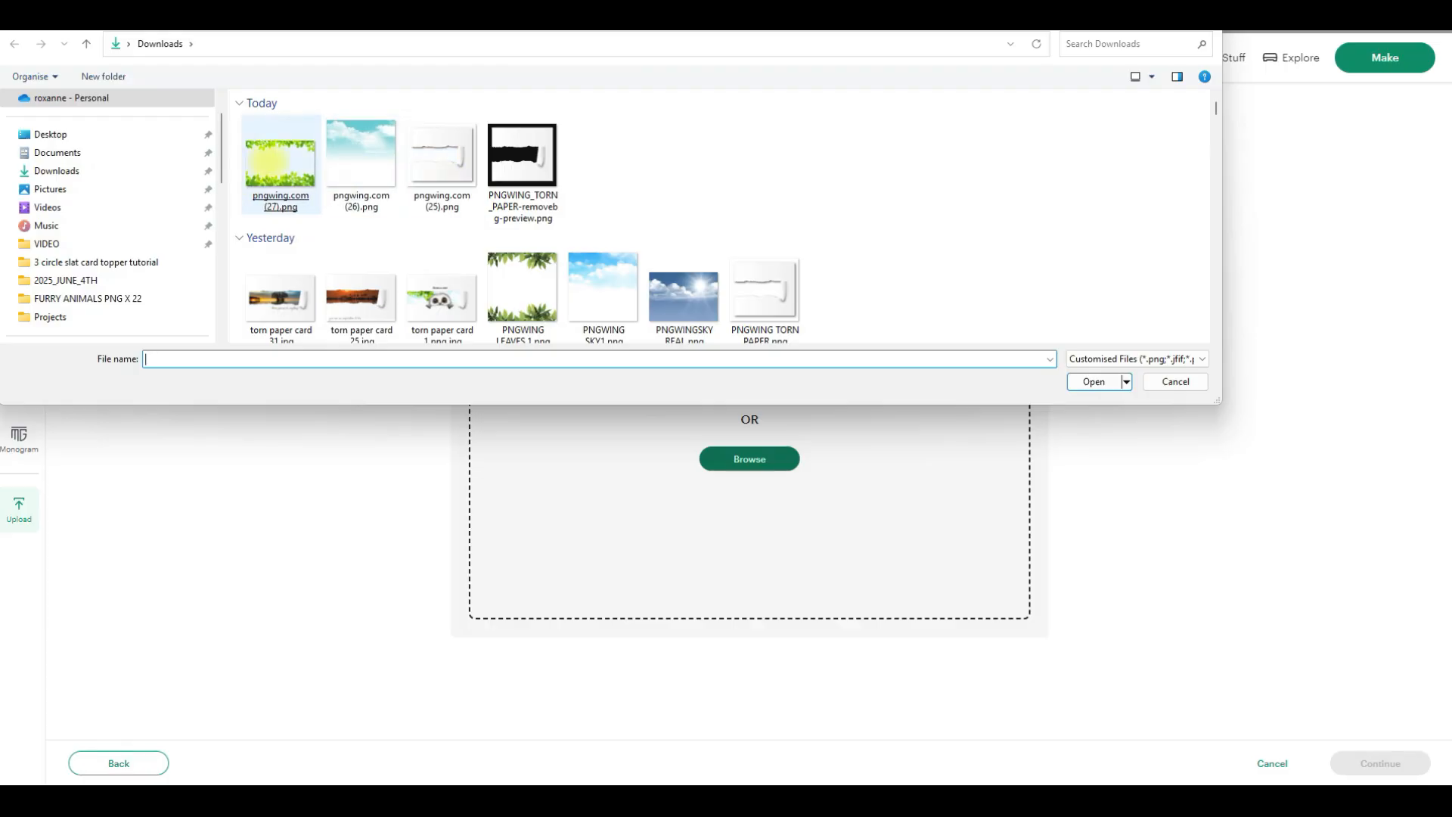
{"action": "double_click", "coordinate": [279, 161]}
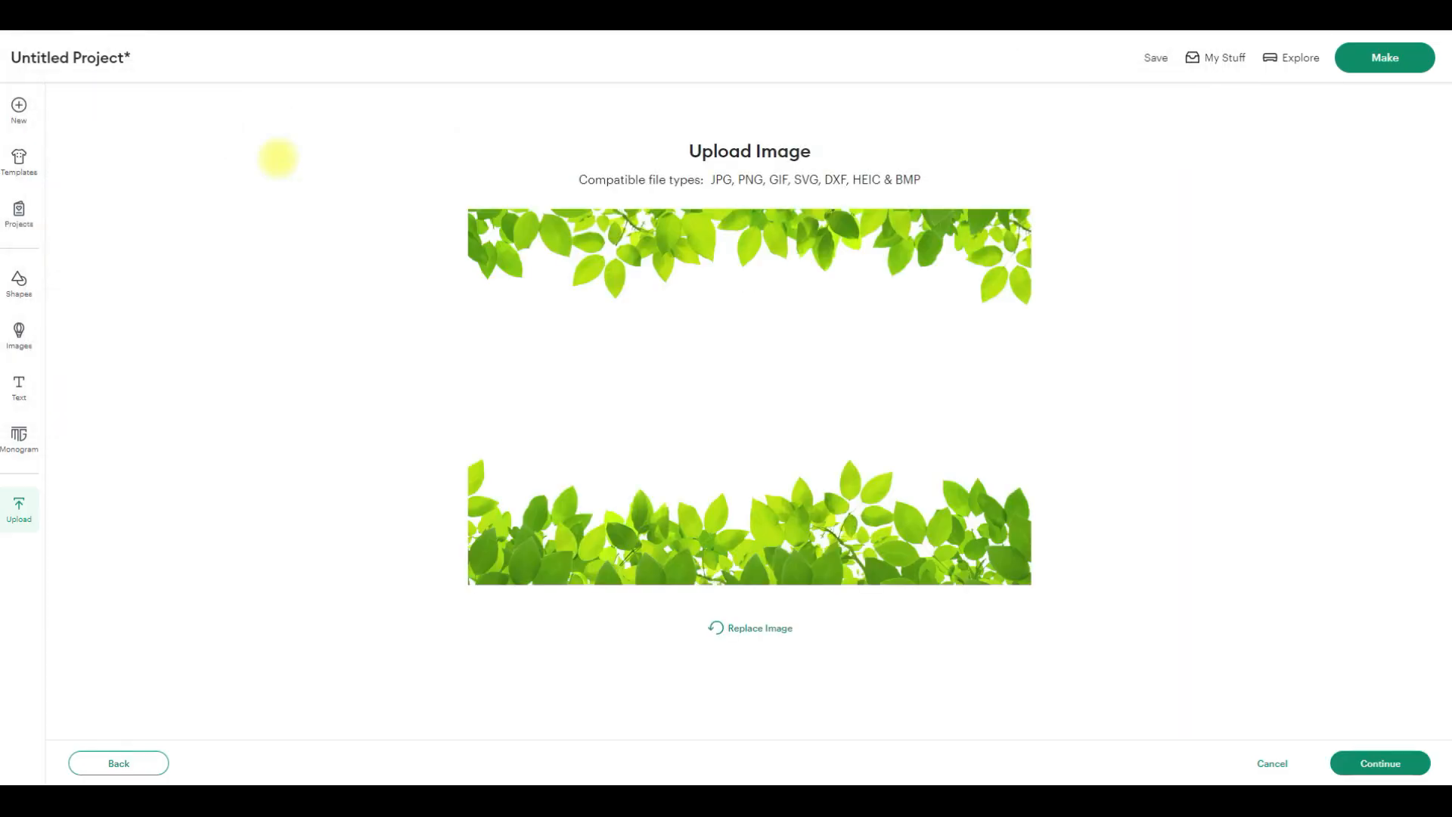
- Convert the leaf border to a Flat Graphic without removing any background and upload it to the canvas
{"action": "left_click", "coordinate": [1380, 763]}
{"action": "left_click", "coordinate": [1378, 764]}
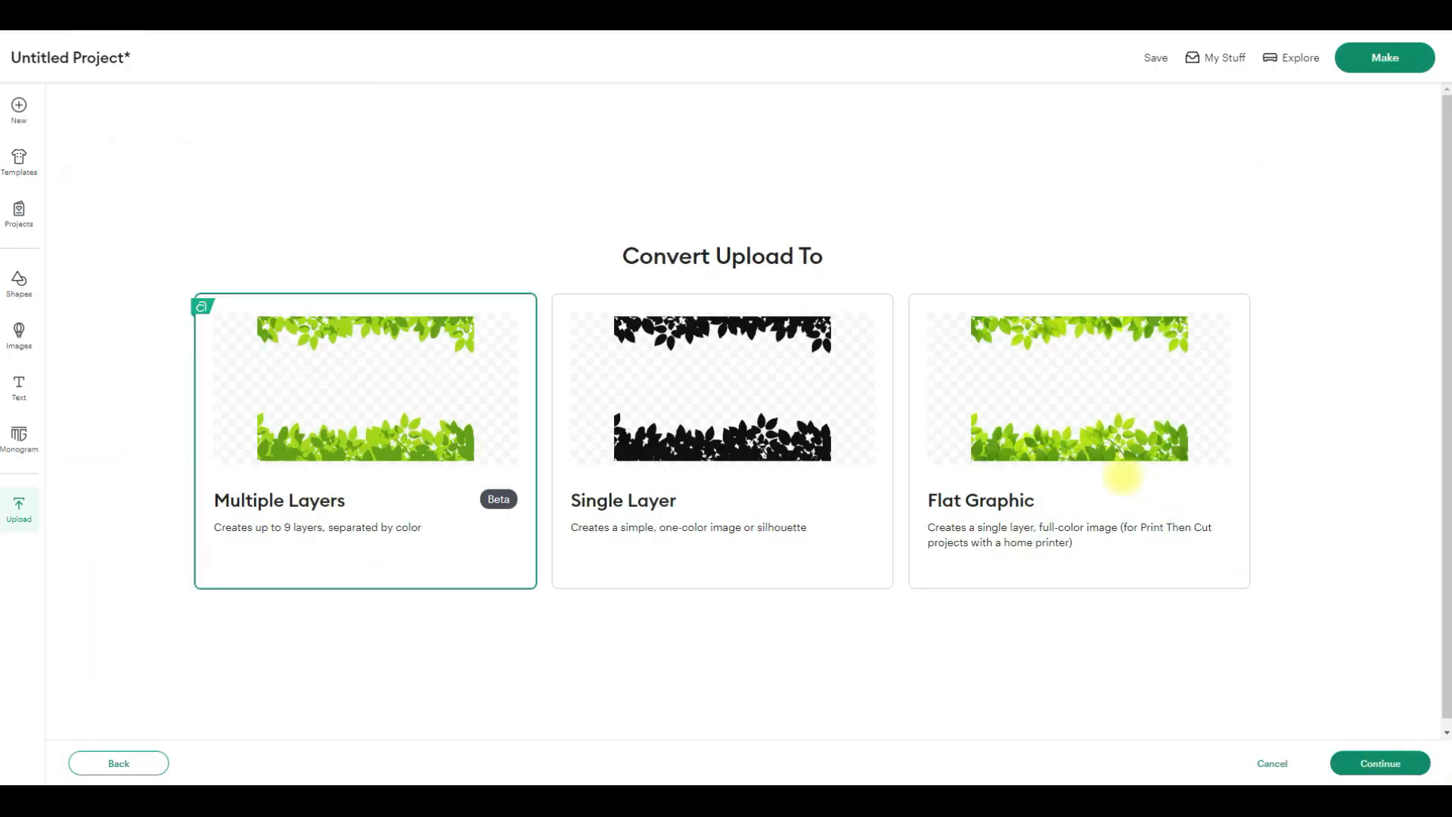
{"action": "left_click", "coordinate": [1061, 432]}
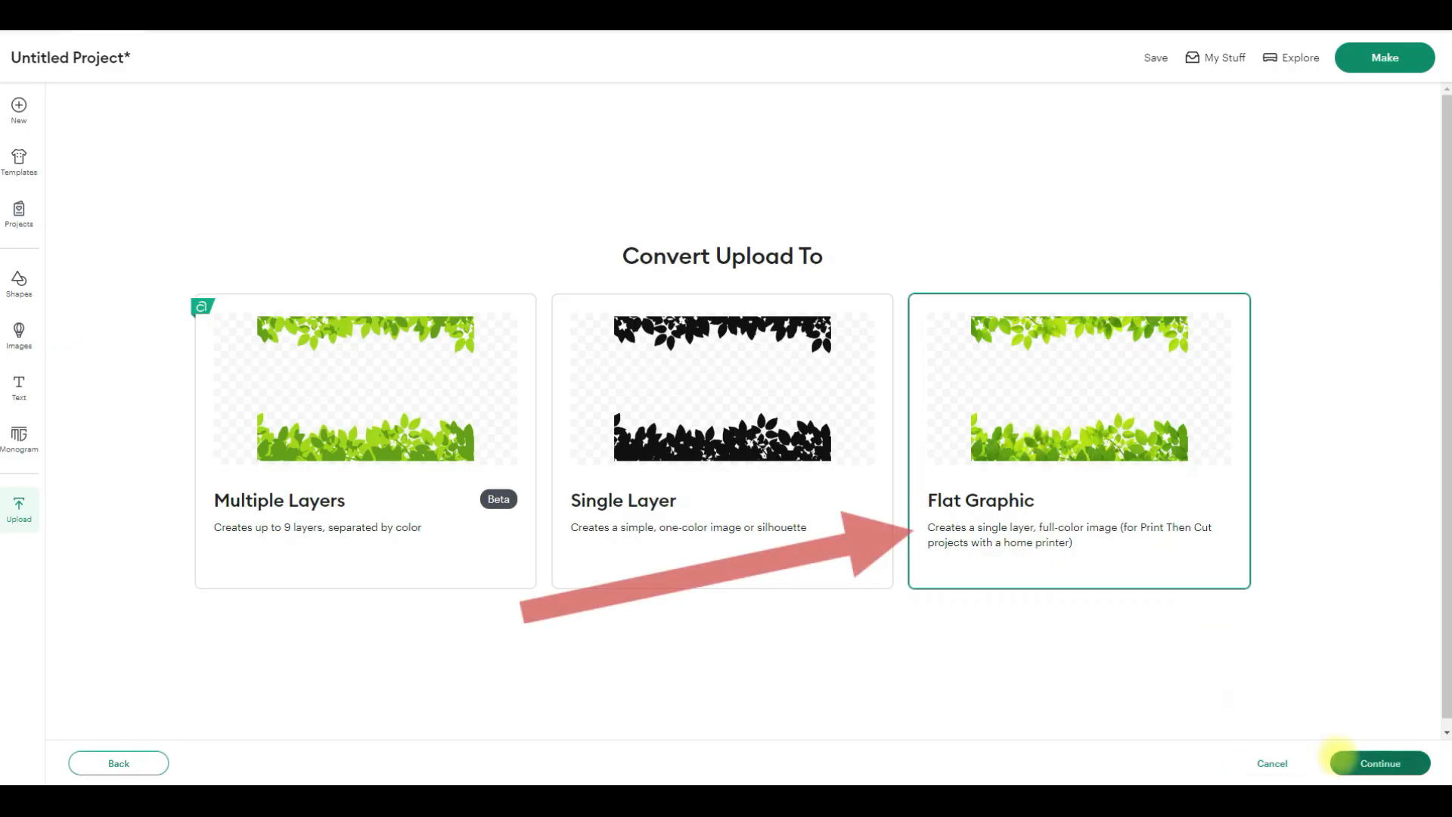
{"action": "left_click", "coordinate": [1341, 760]}
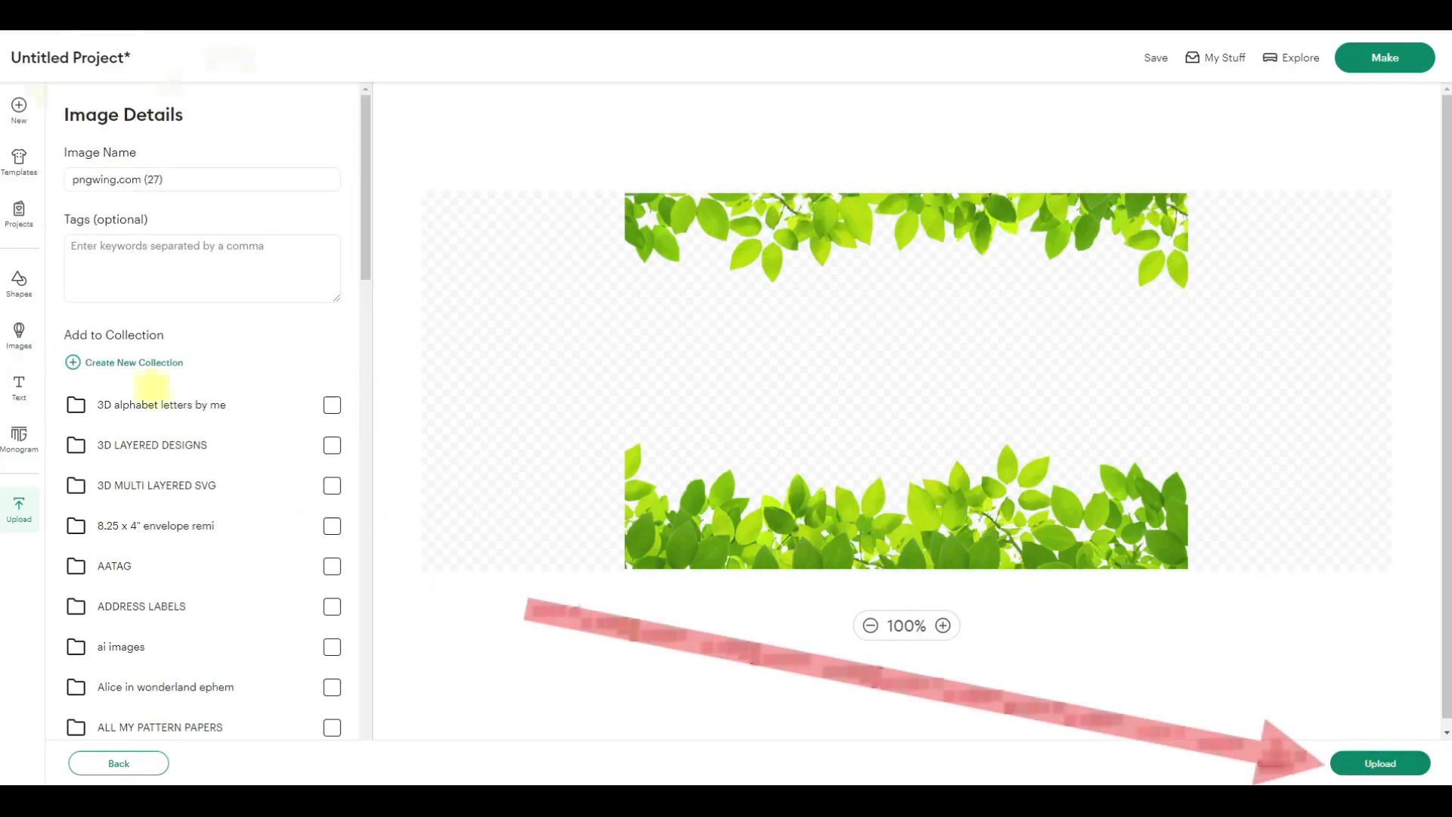
{"action": "left_click", "coordinate": [1358, 754]}
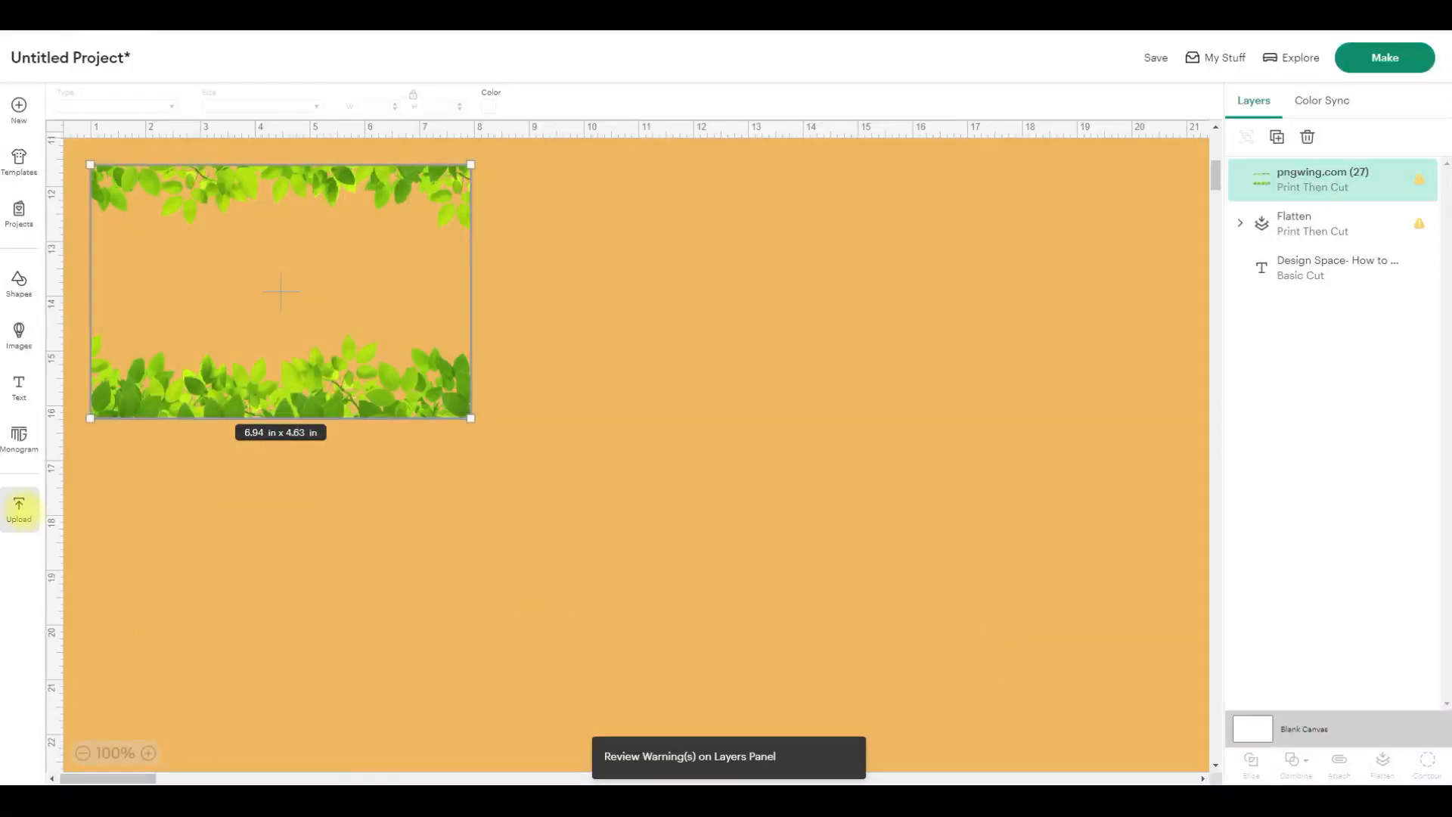
- Upload the torn paper image pngwing.com (25).png to the canvas as a Flat Graphic, keeping its shadow
{"action": "left_click", "coordinate": [19, 509]}
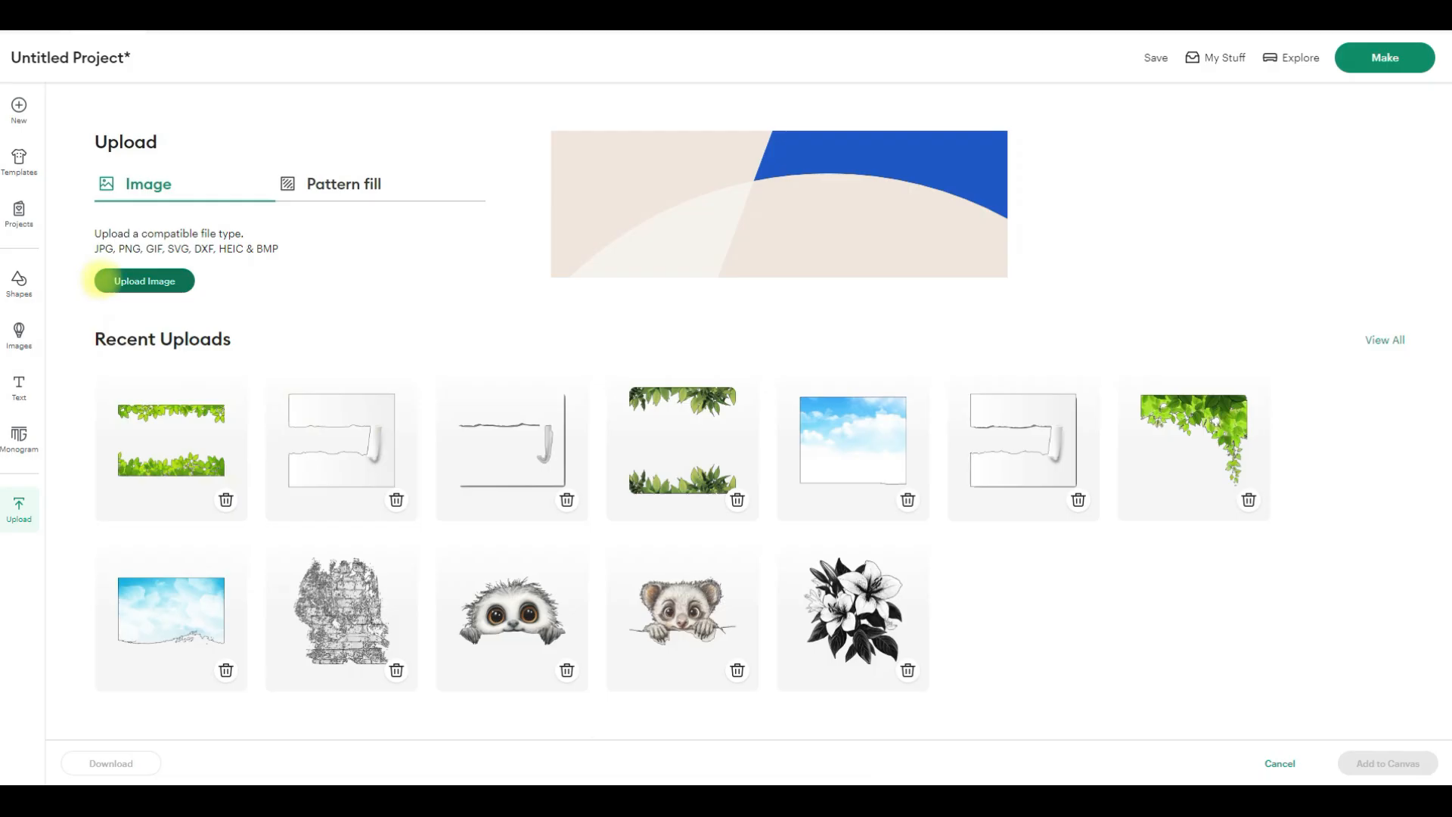
{"action": "left_click", "coordinate": [117, 278]}
{"action": "left_click", "coordinate": [718, 458]}
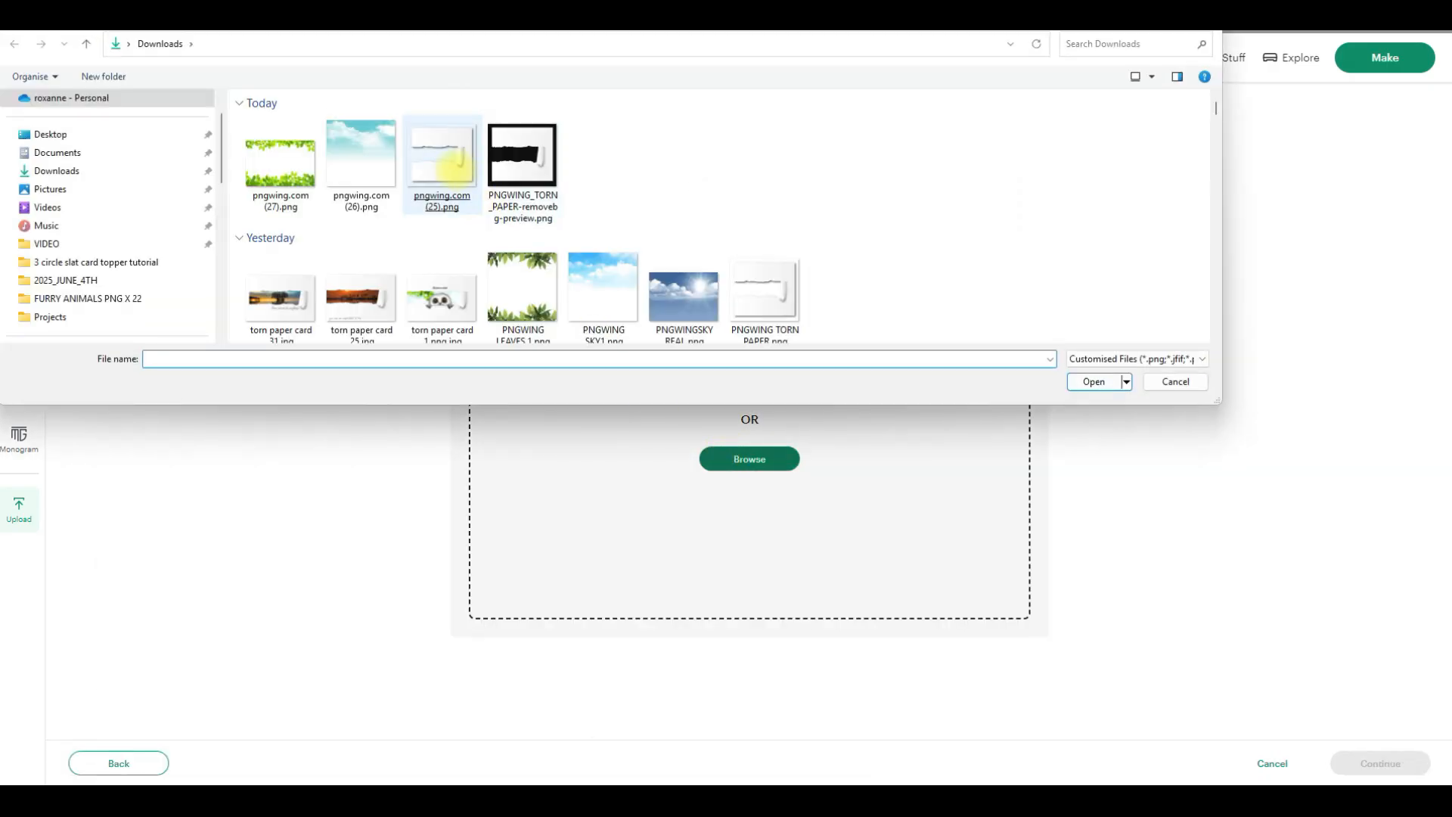
{"action": "double_click", "coordinate": [422, 163]}
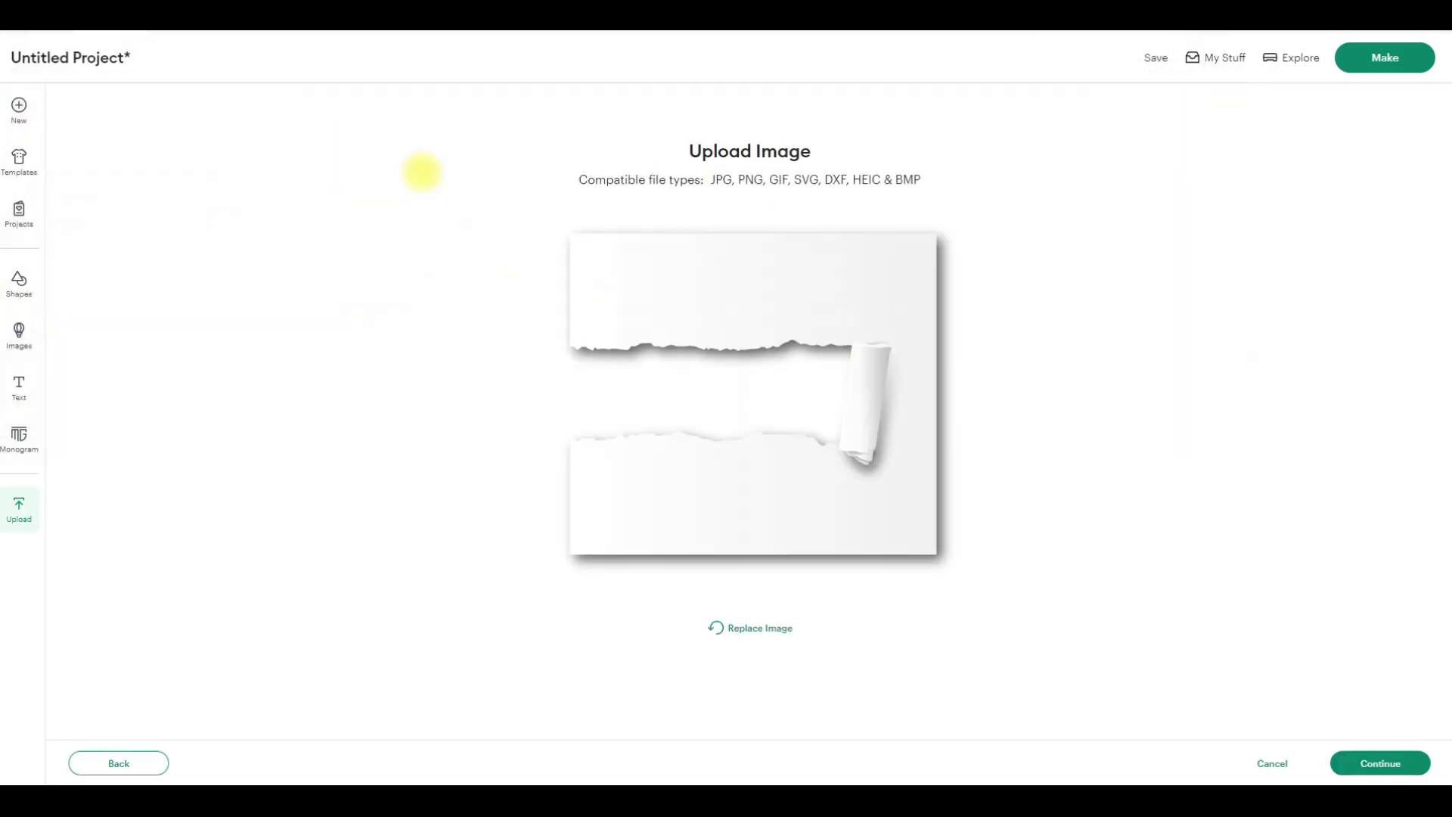
{"action": "left_click", "coordinate": [1380, 763]}
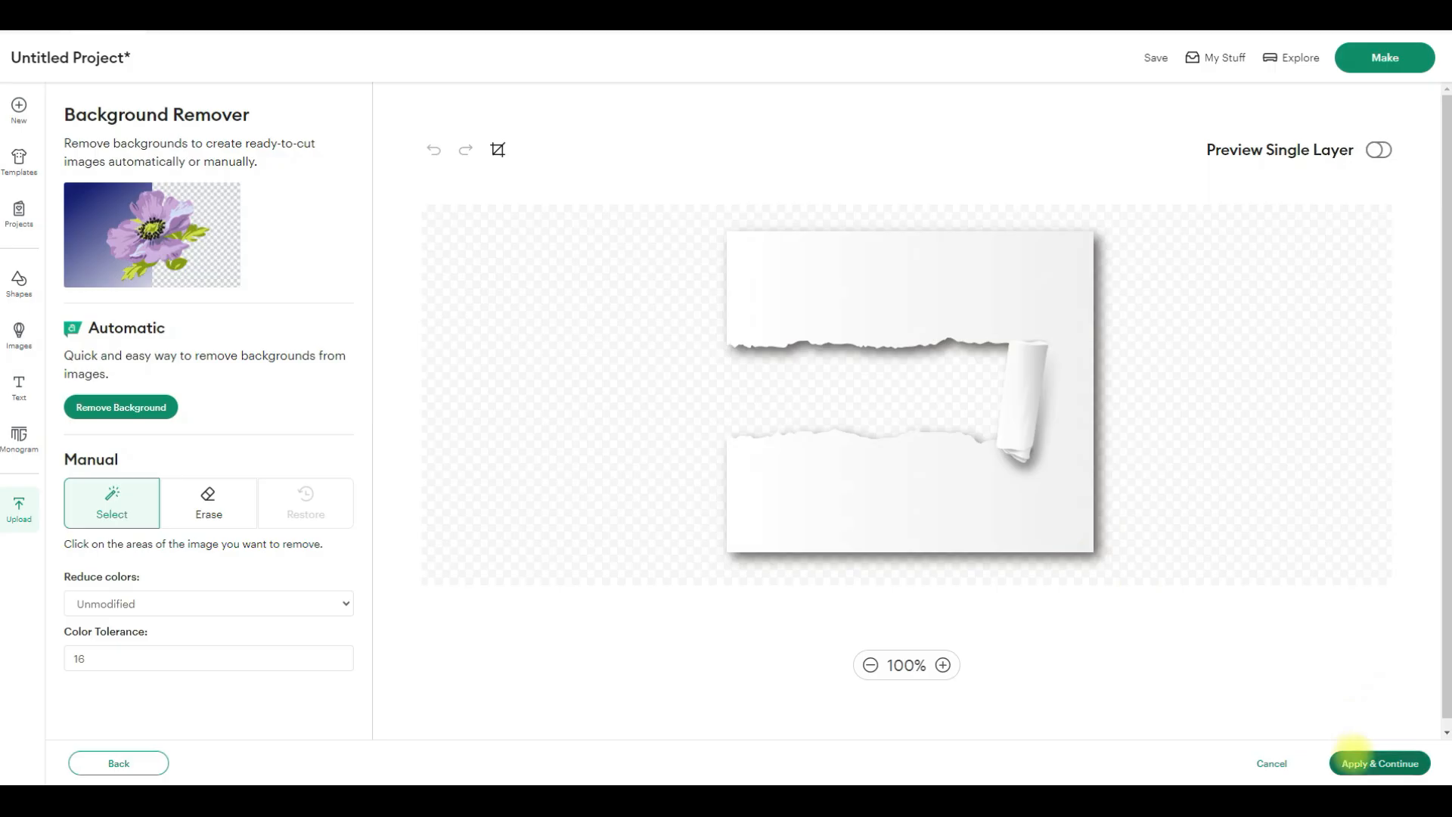
{"action": "left_click", "coordinate": [1361, 762]}
{"action": "left_click", "coordinate": [1034, 394]}
{"action": "left_click", "coordinate": [1357, 763]}
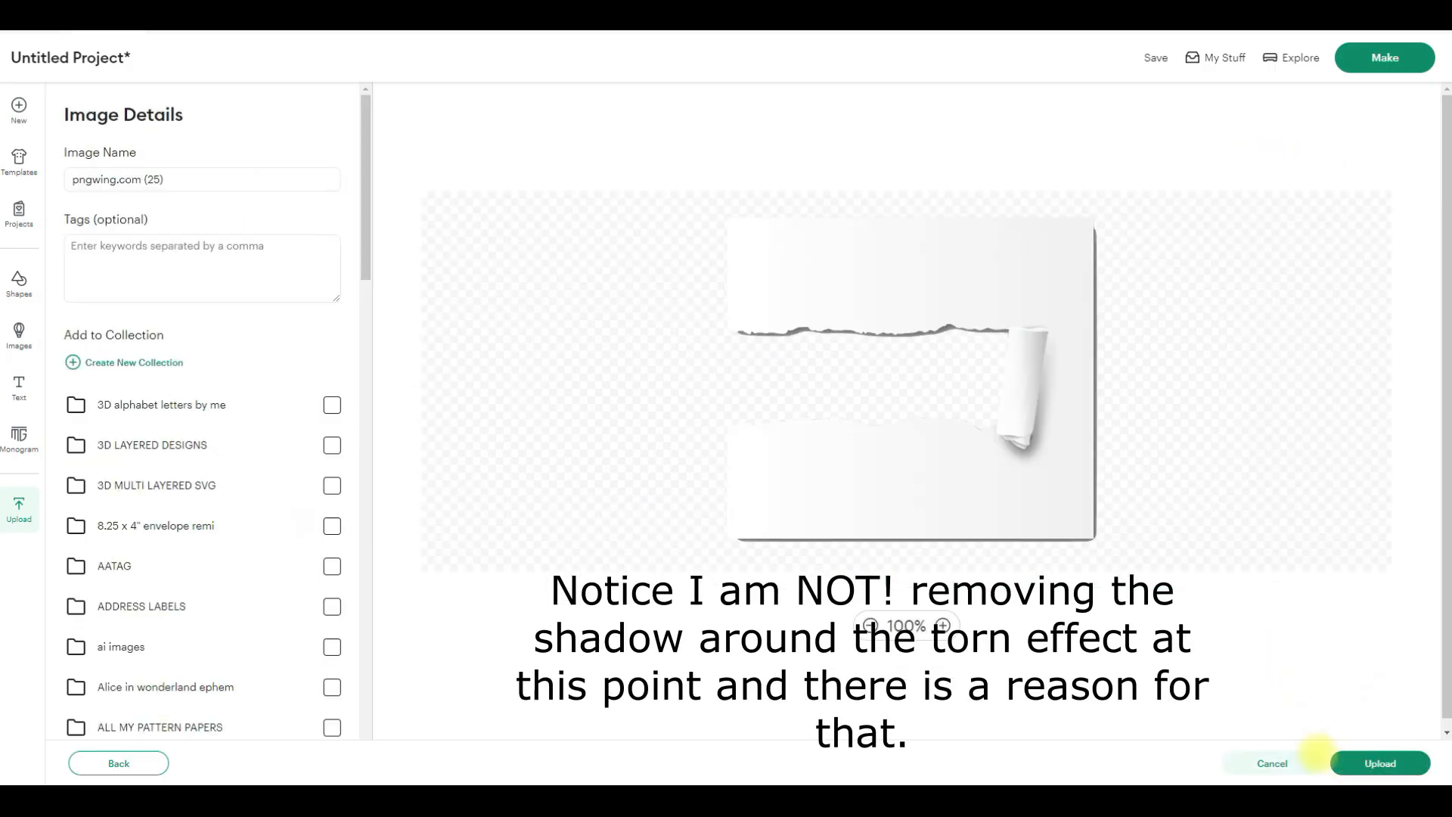
{"action": "left_click", "coordinate": [1358, 762]}
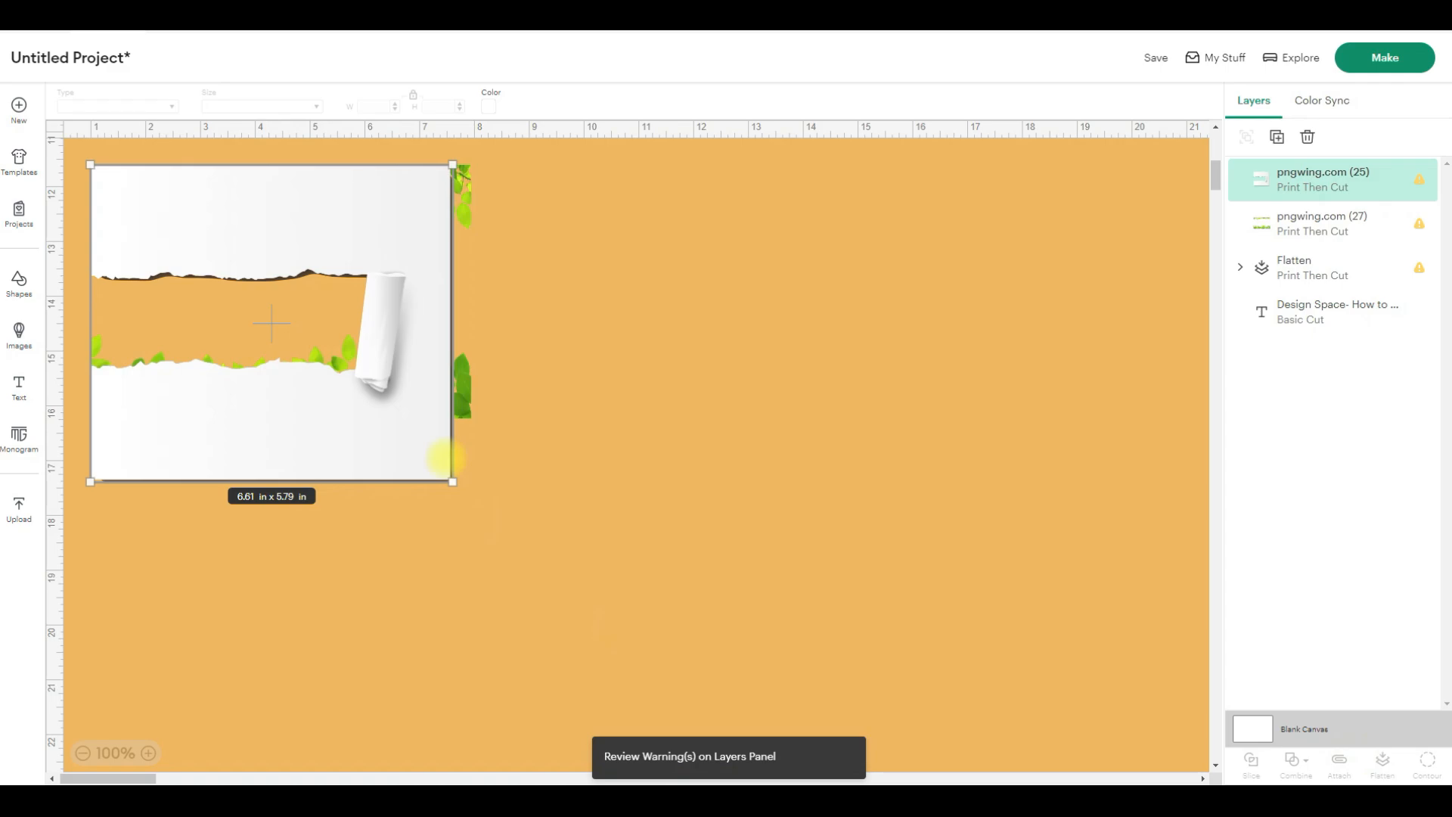
- Upload the cloudy sky image pngwing.com (26).png as a Flat Graphic, shrink it and place it beside the torn paper
{"action": "left_click", "coordinate": [19, 507]}
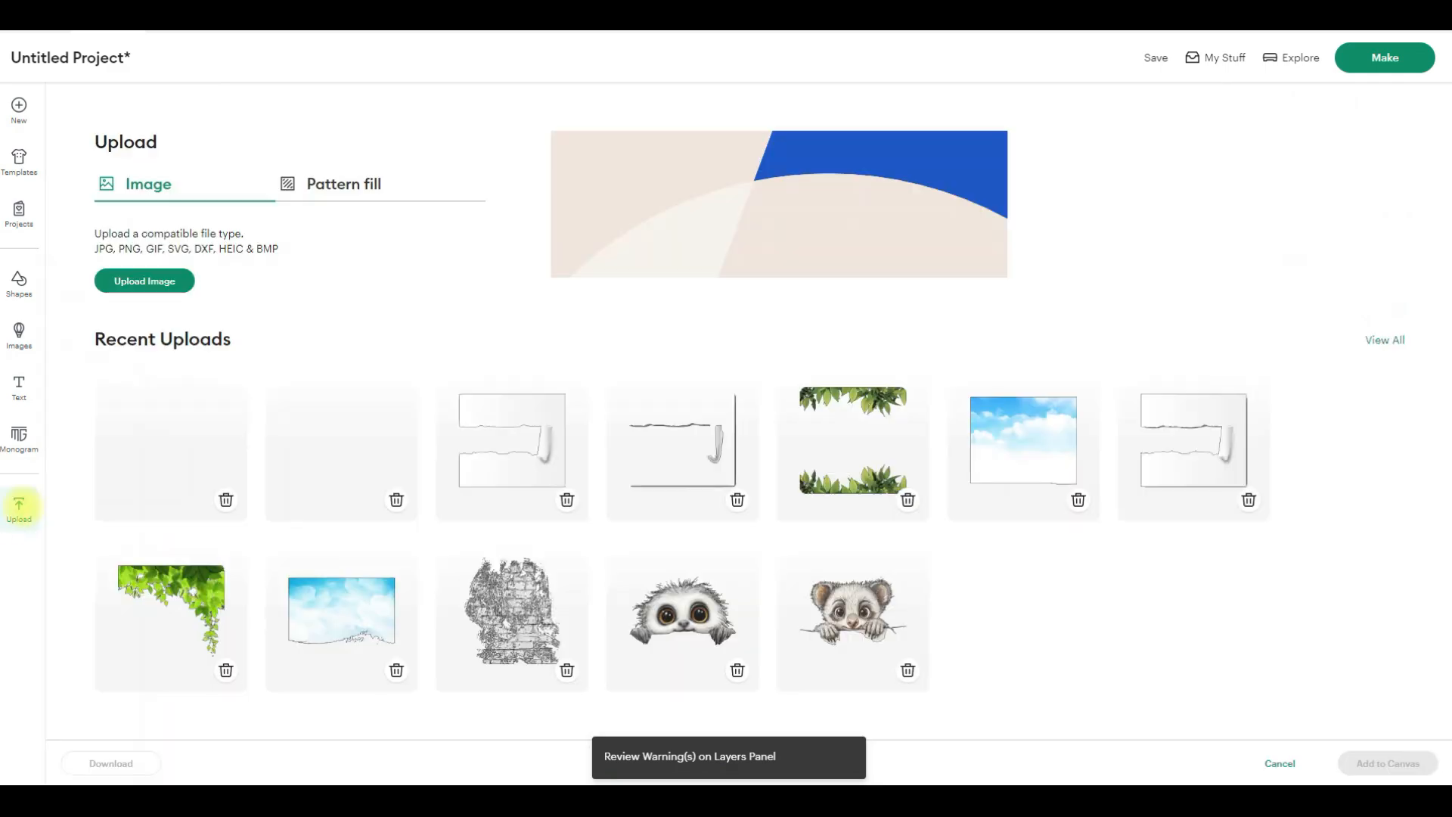
{"action": "left_click", "coordinate": [158, 281]}
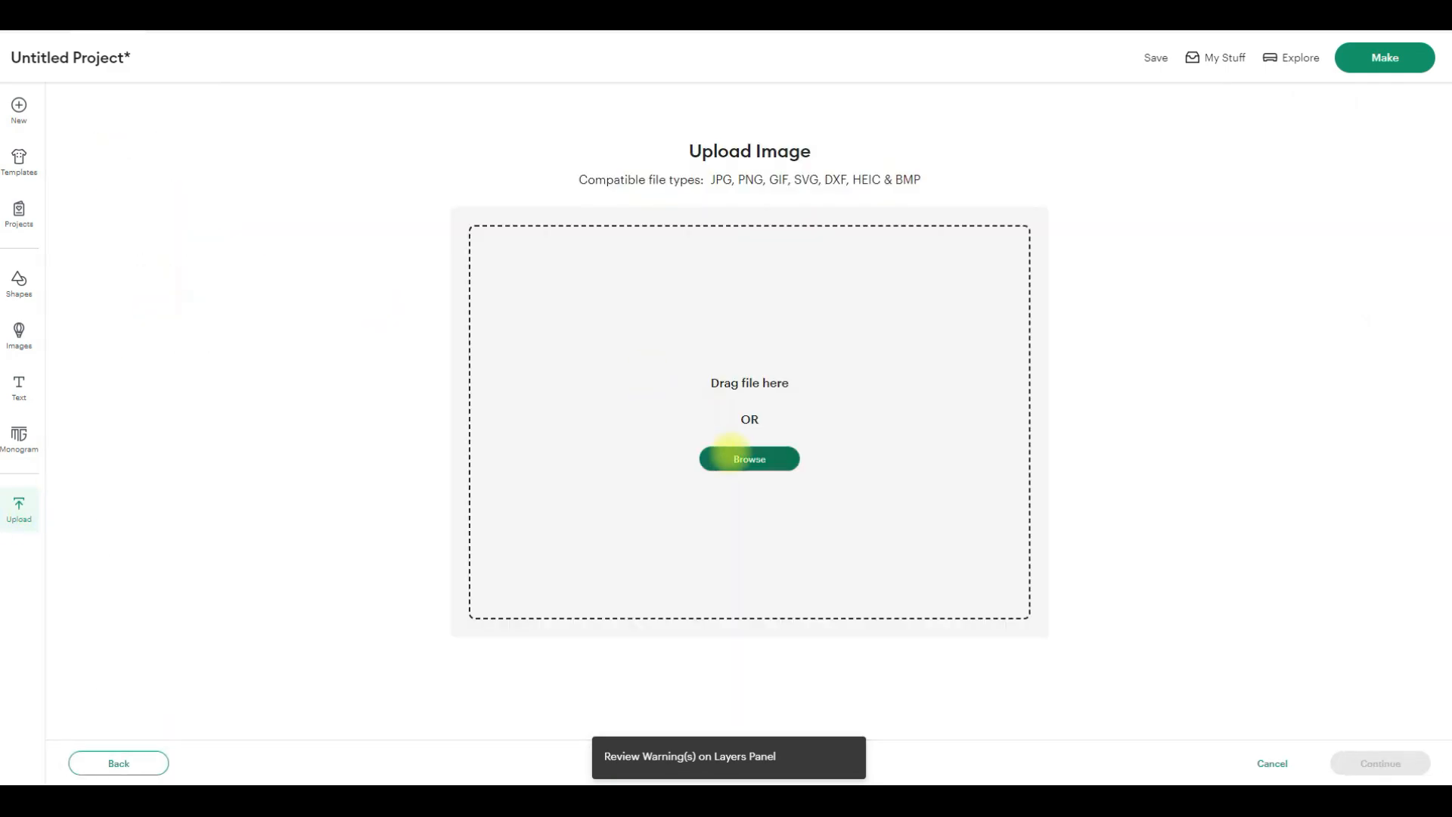
{"action": "left_click", "coordinate": [750, 459]}
{"action": "double_click", "coordinate": [350, 152]}
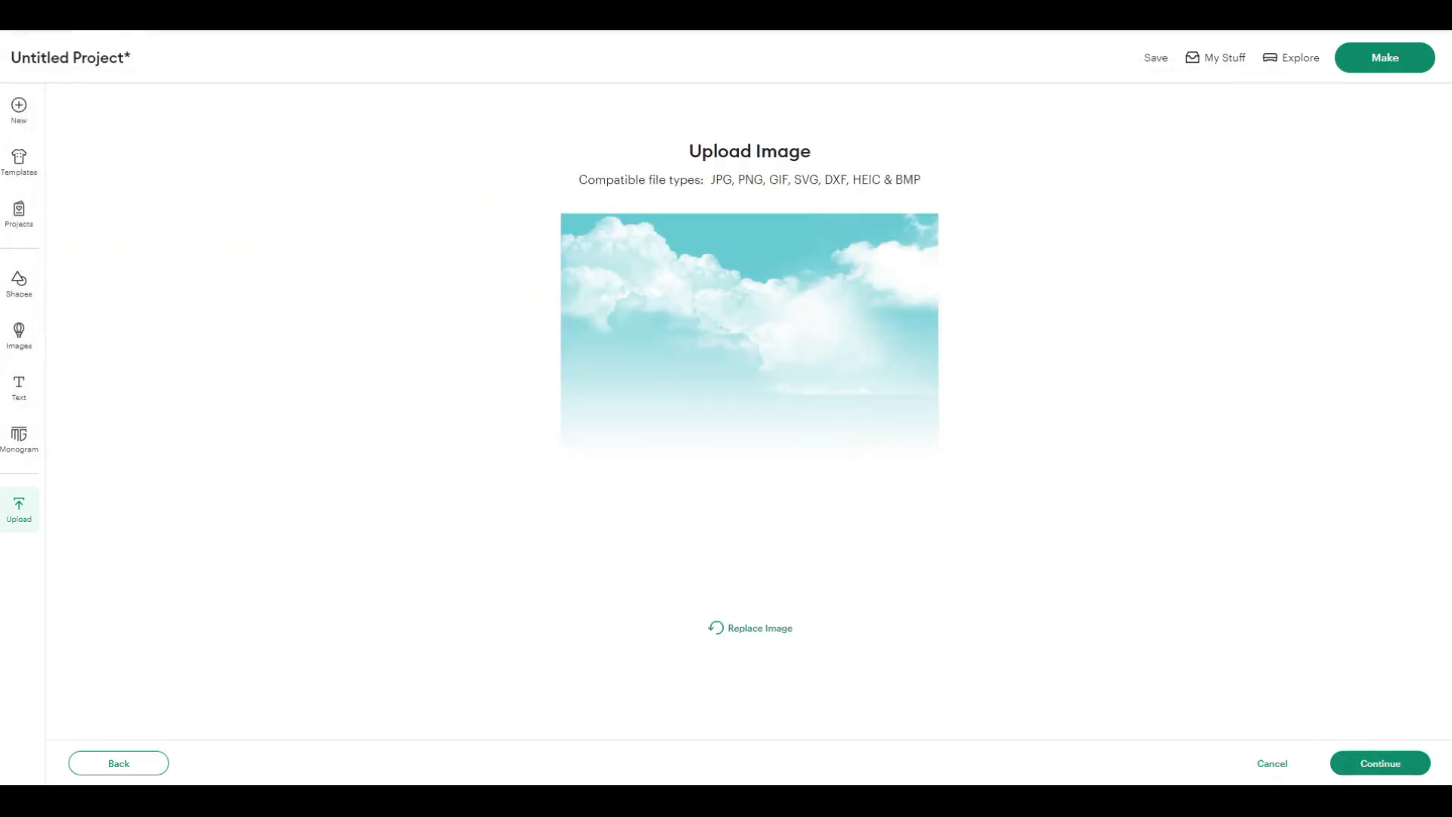
{"action": "left_click", "coordinate": [1378, 764]}
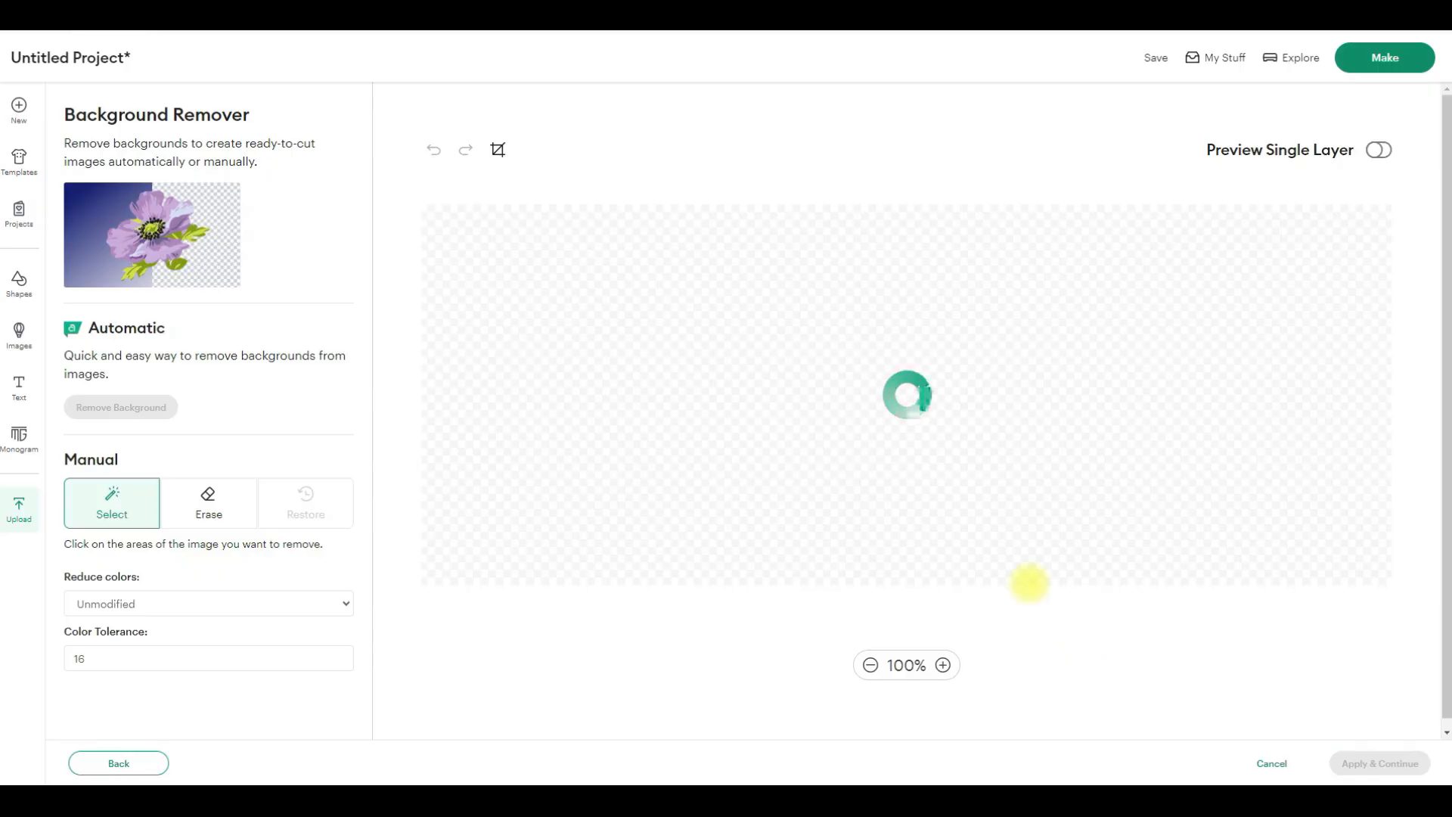
{"action": "left_click", "coordinate": [1364, 764]}
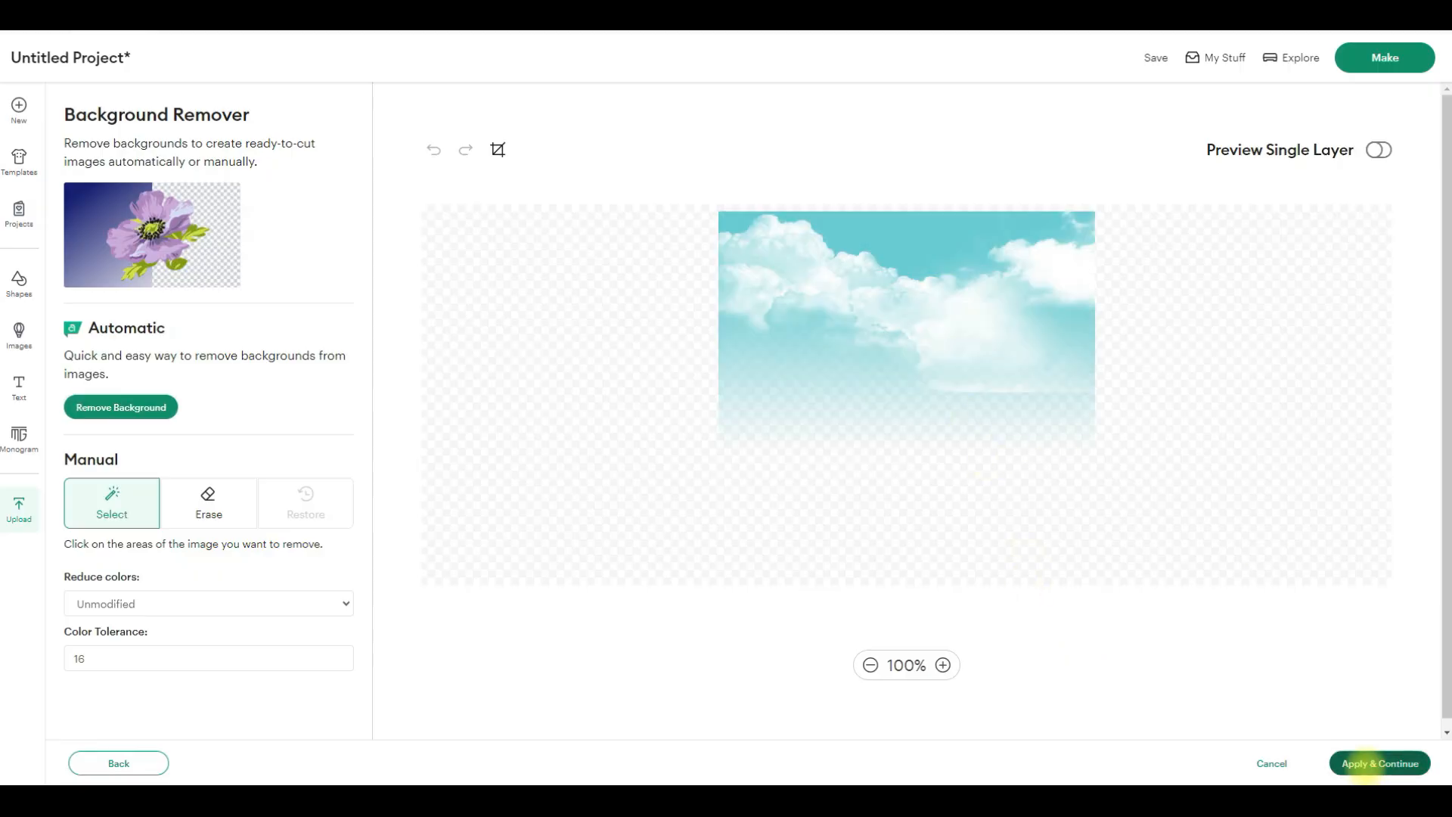
{"action": "left_click", "coordinate": [1070, 363]}
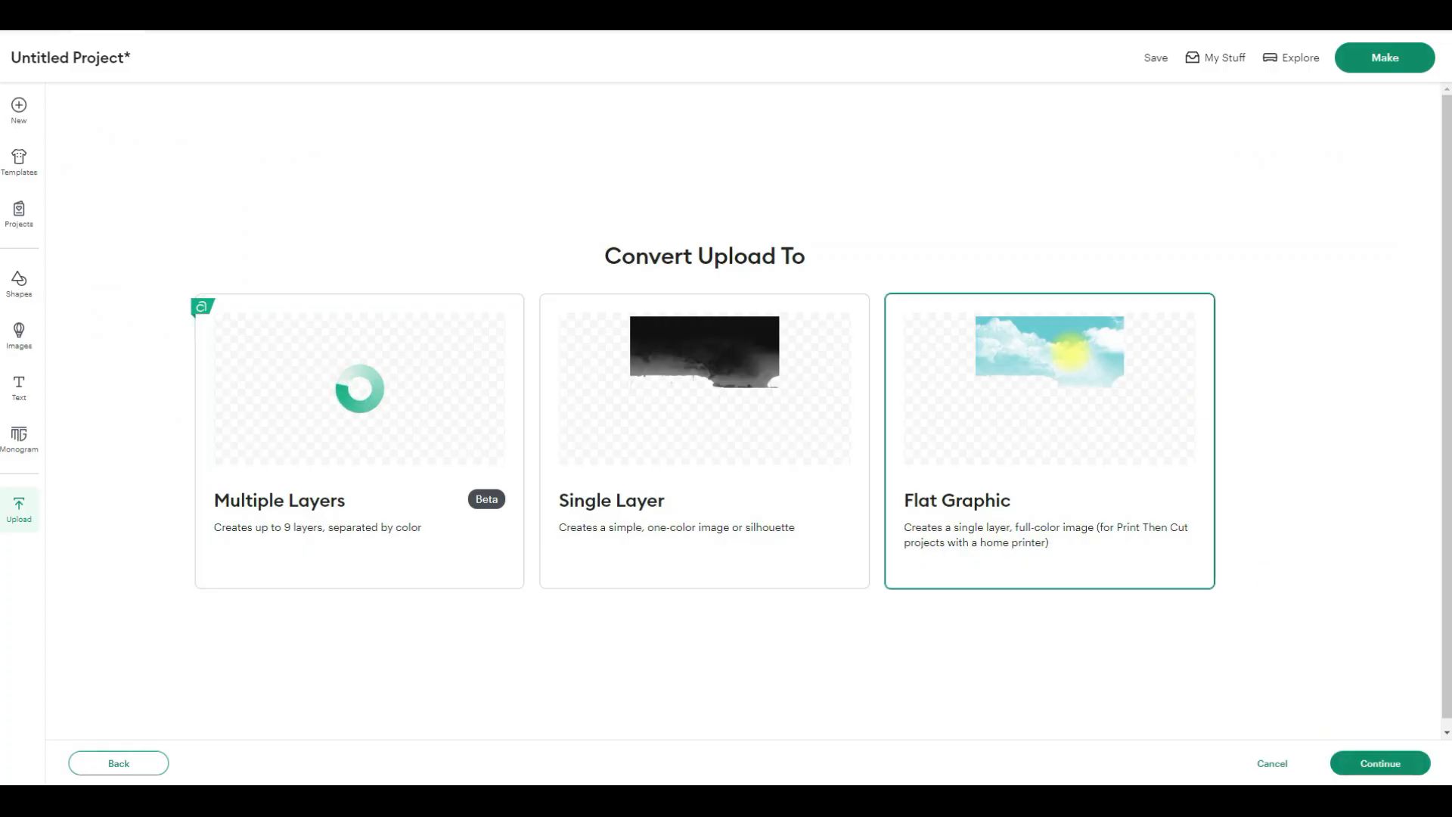
{"action": "left_click", "coordinate": [1354, 762]}
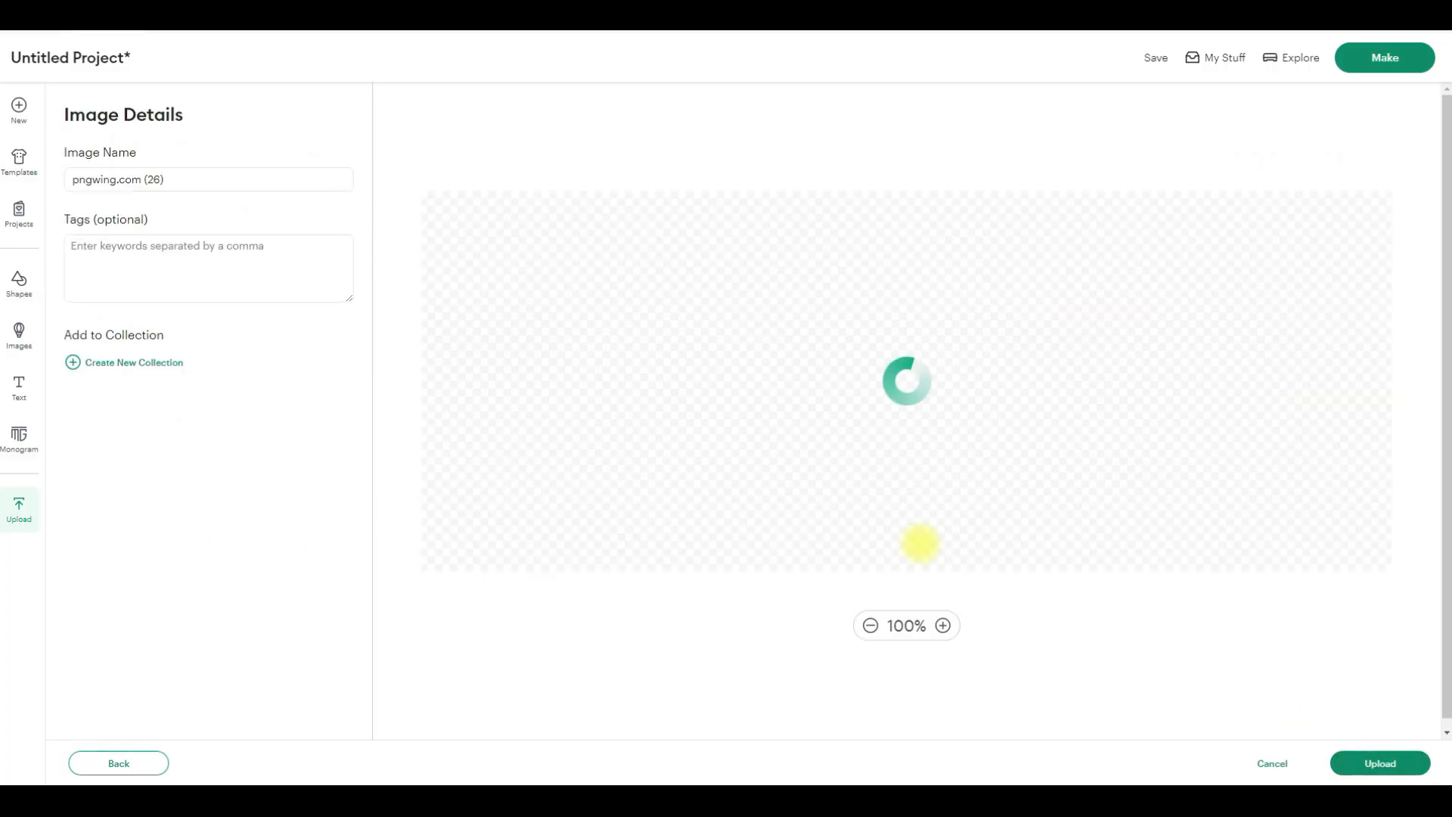
{"action": "left_click", "coordinate": [1362, 761]}
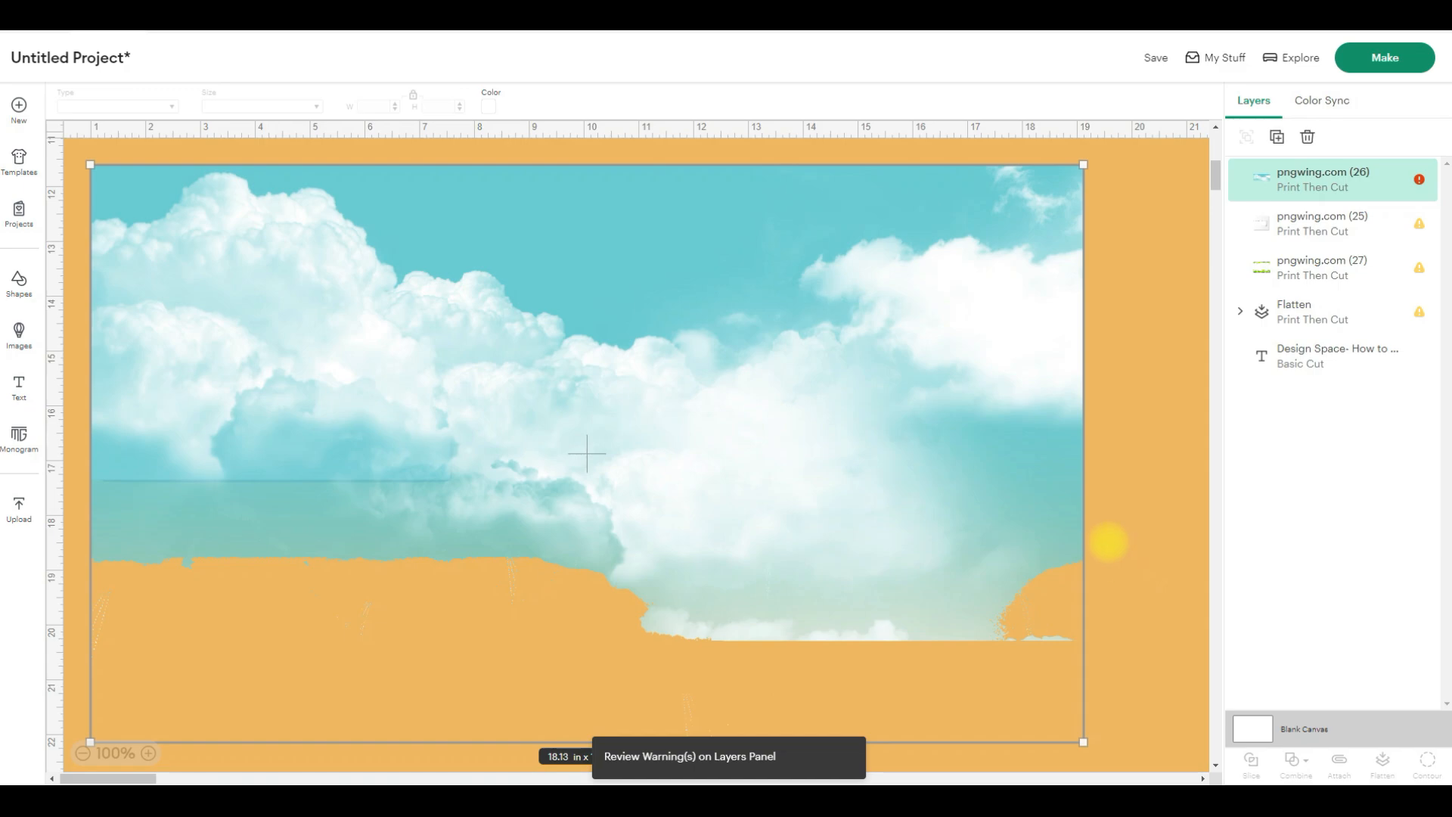
{"action": "left_click_drag", "start_coordinate": [1084, 171], "coordinate": [898, 347]}
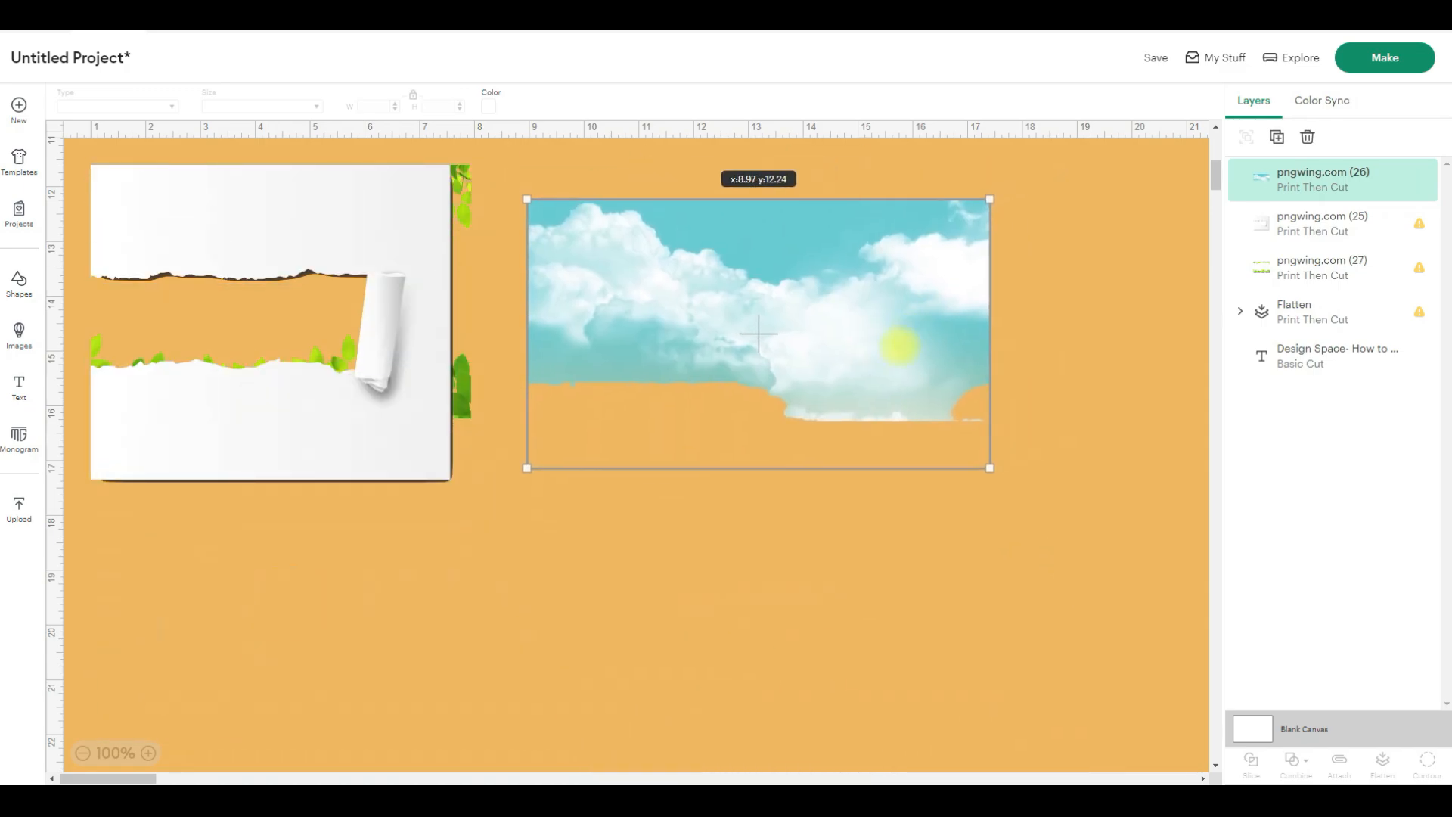
- Add the furry baby animal from the recent uploads to the canvas and place it over the sky's lower edge
{"action": "left_click", "coordinate": [19, 508]}
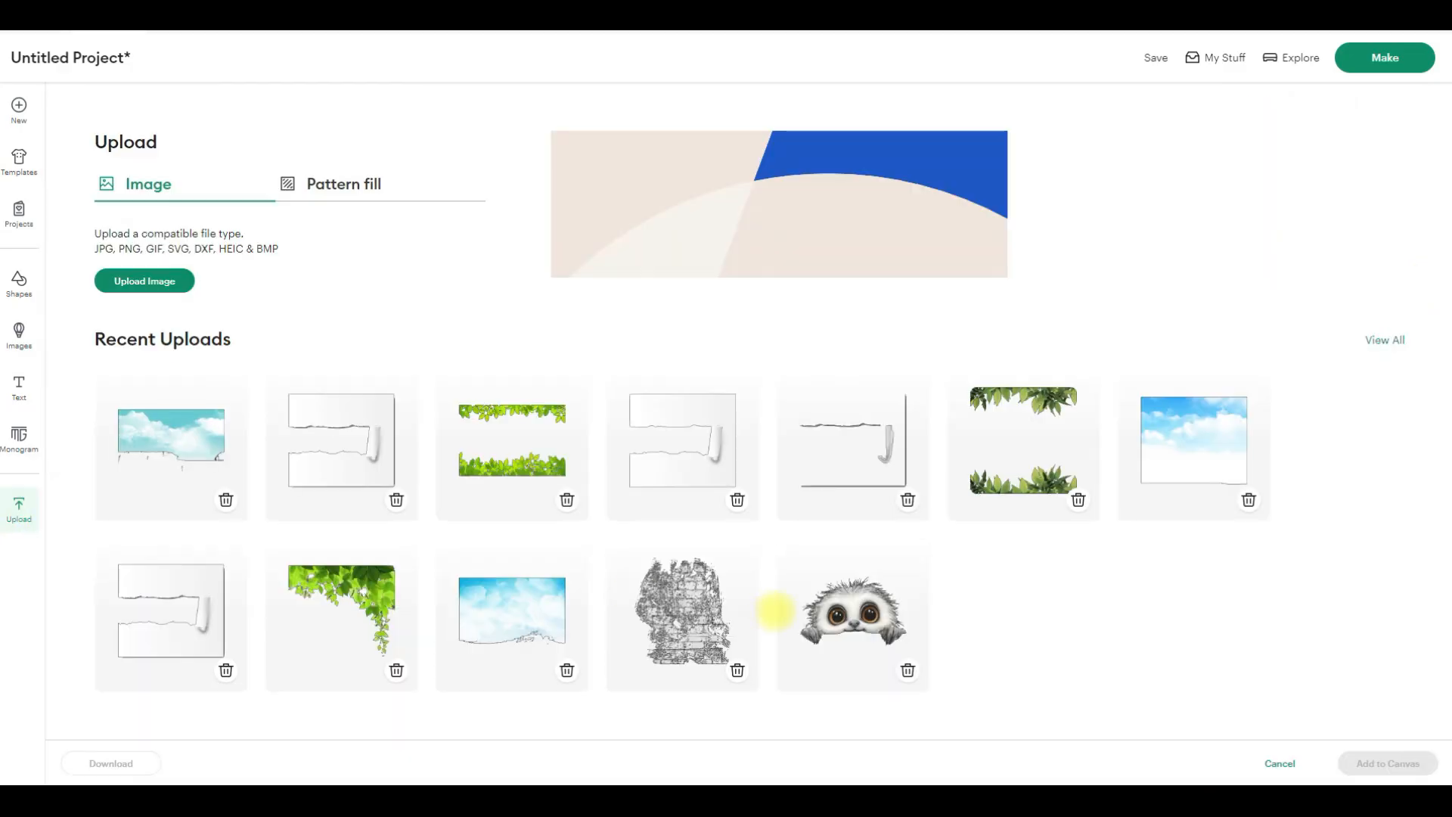
{"action": "left_click", "coordinate": [836, 614]}
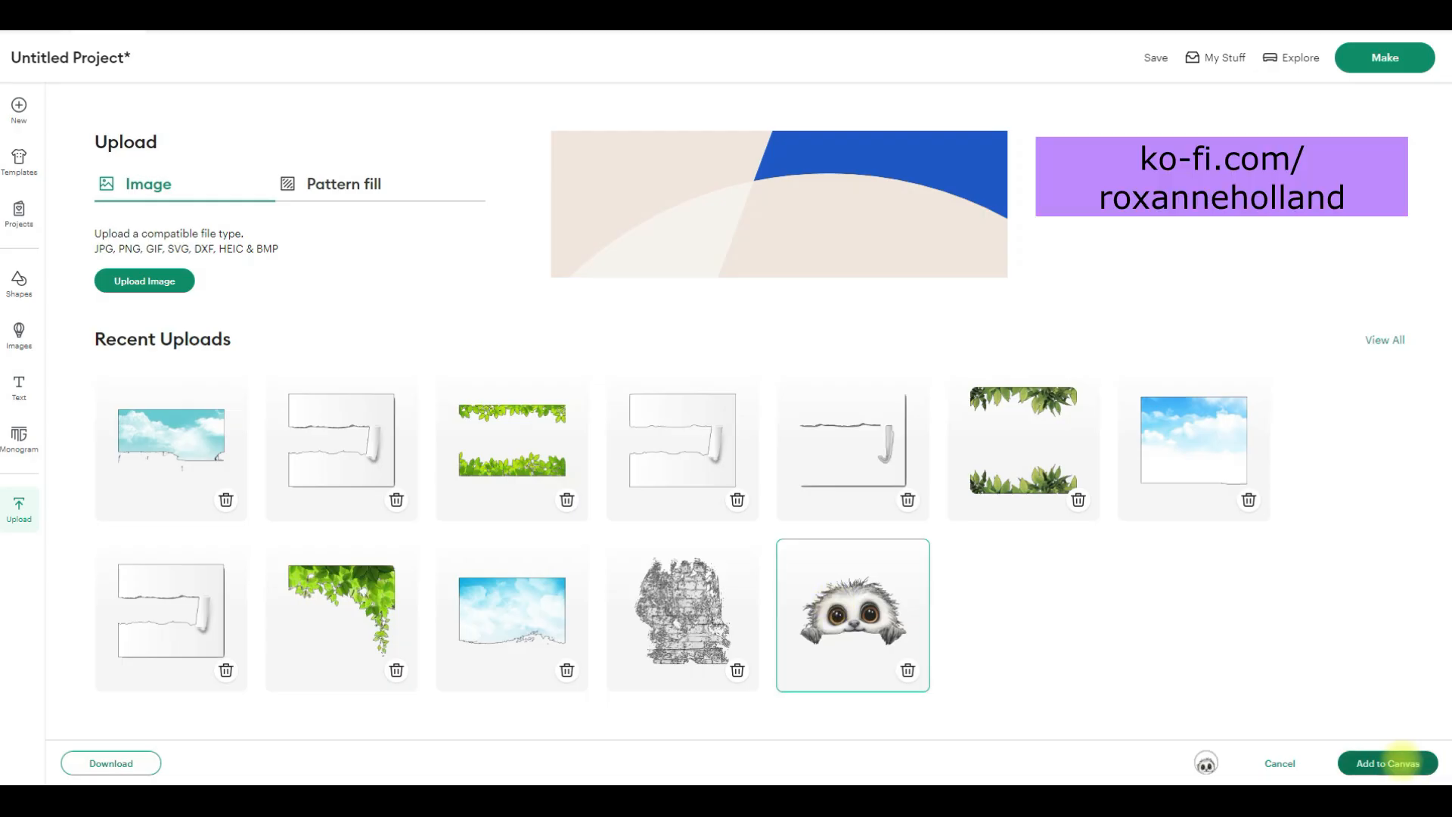
{"action": "left_click", "coordinate": [1373, 763]}
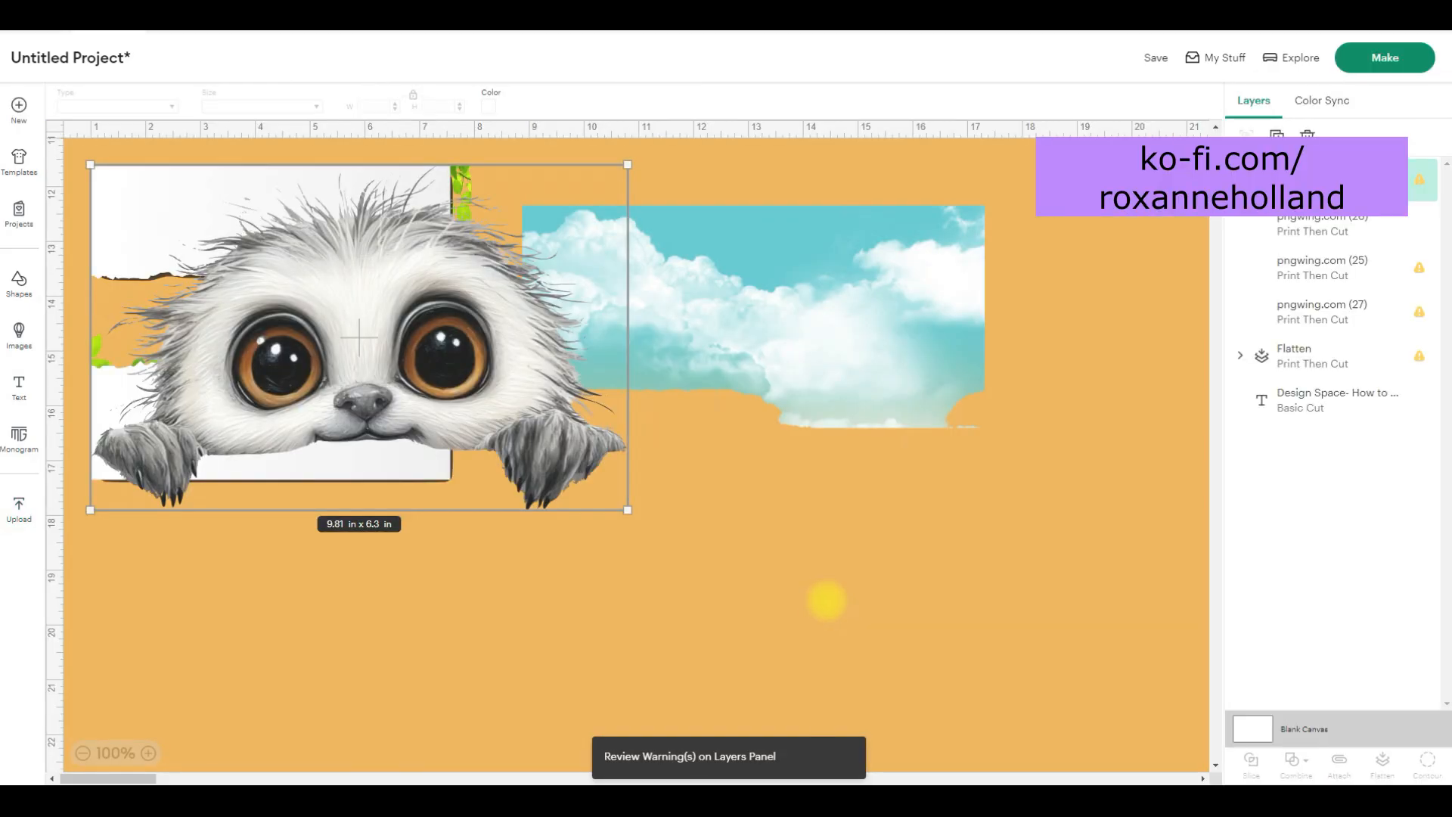
{"action": "left_click_drag", "start_coordinate": [360, 370], "coordinate": [817, 550]}
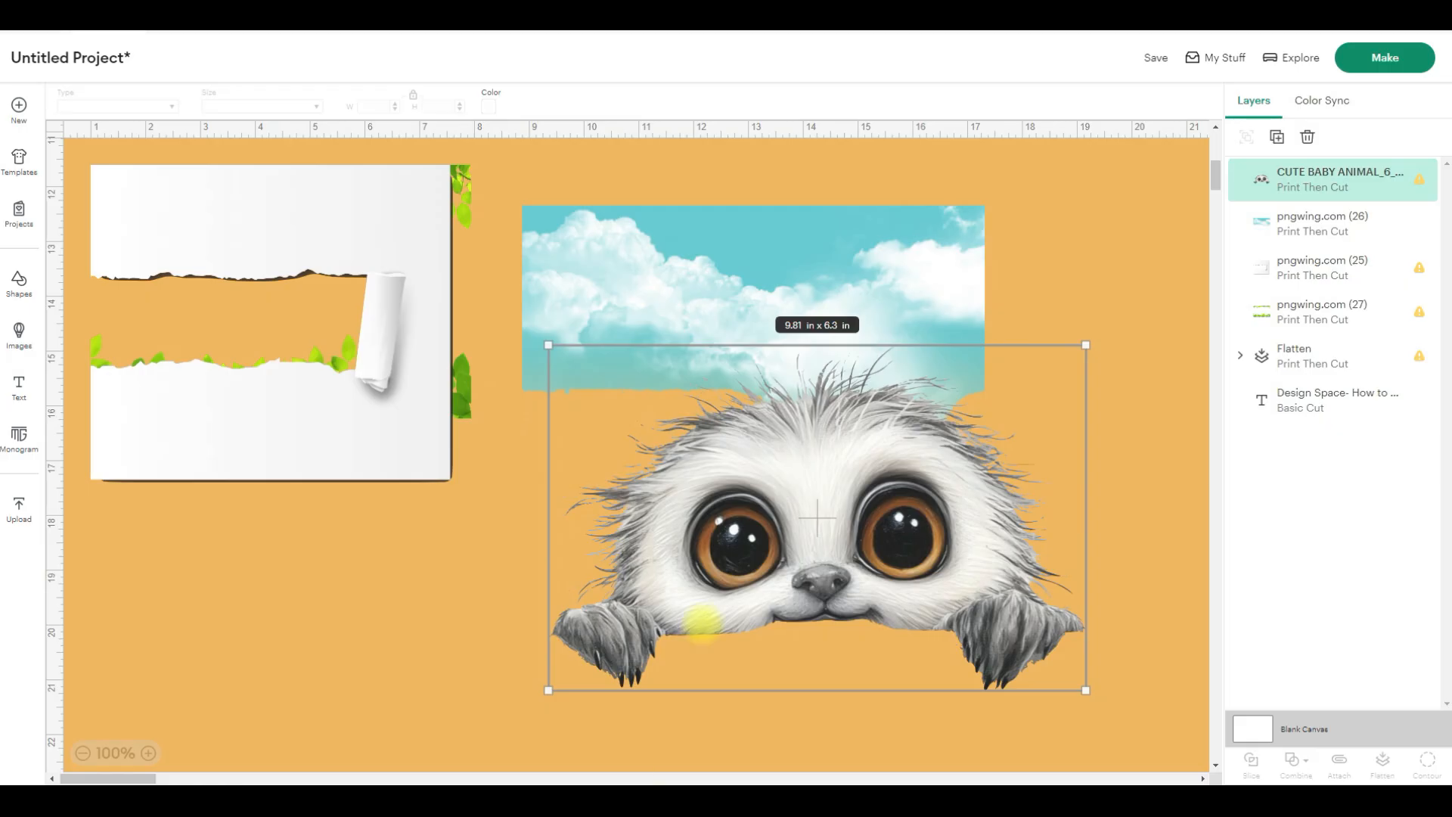
- Move the torn paper around the canvas and leave it over the leaf border at about X 2.8, Y 12.3
{"action": "left_click_drag", "start_coordinate": [256, 422], "coordinate": [279, 528]}
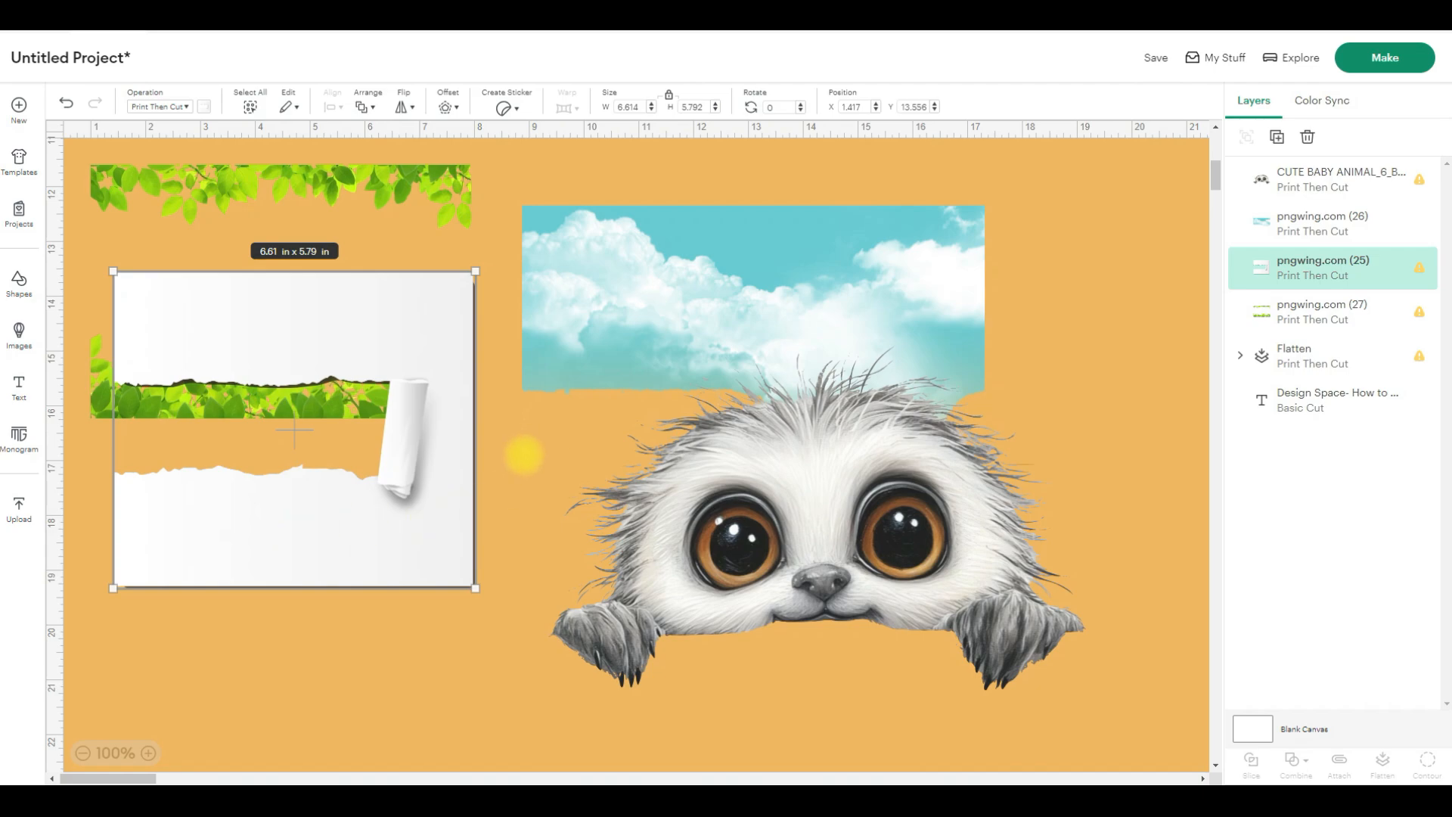
{"action": "left_click_drag", "start_coordinate": [294, 431], "coordinate": [302, 539]}
{"action": "left_click_drag", "start_coordinate": [406, 433], "coordinate": [409, 432]}
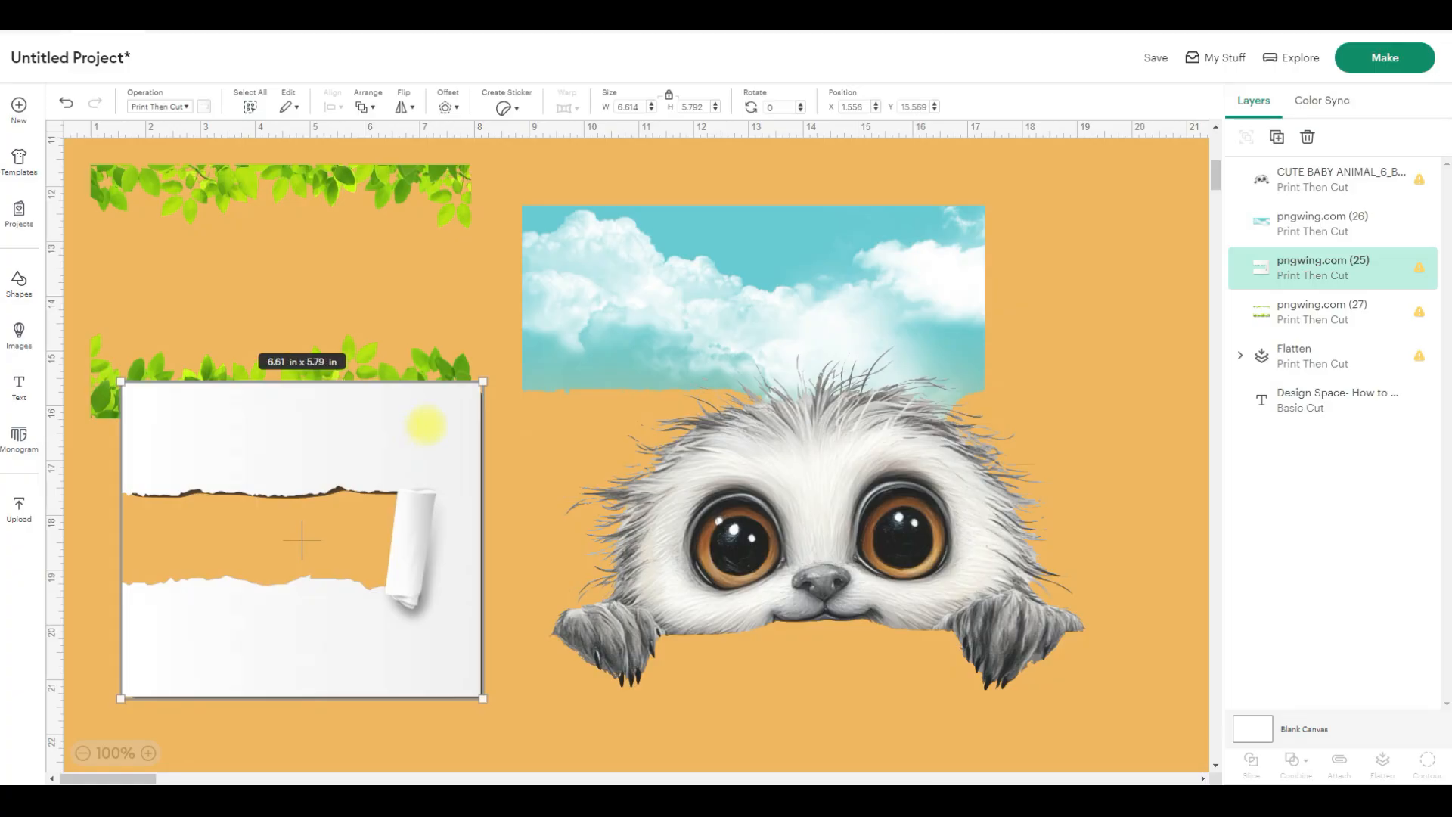
{"action": "left_click_drag", "start_coordinate": [302, 540], "coordinate": [315, 484]}
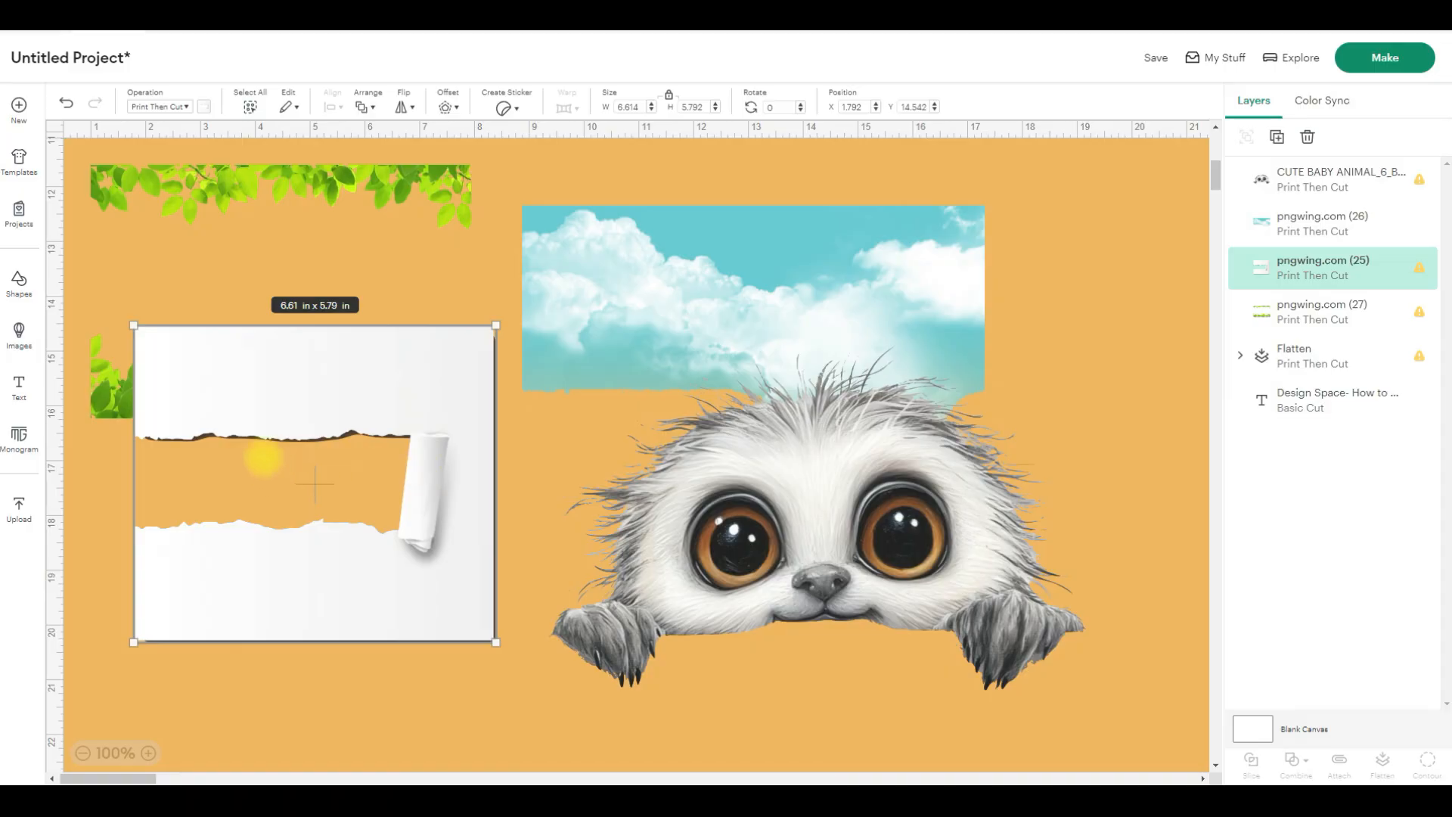
{"action": "left_click_drag", "start_coordinate": [446, 397], "coordinate": [512, 260]}
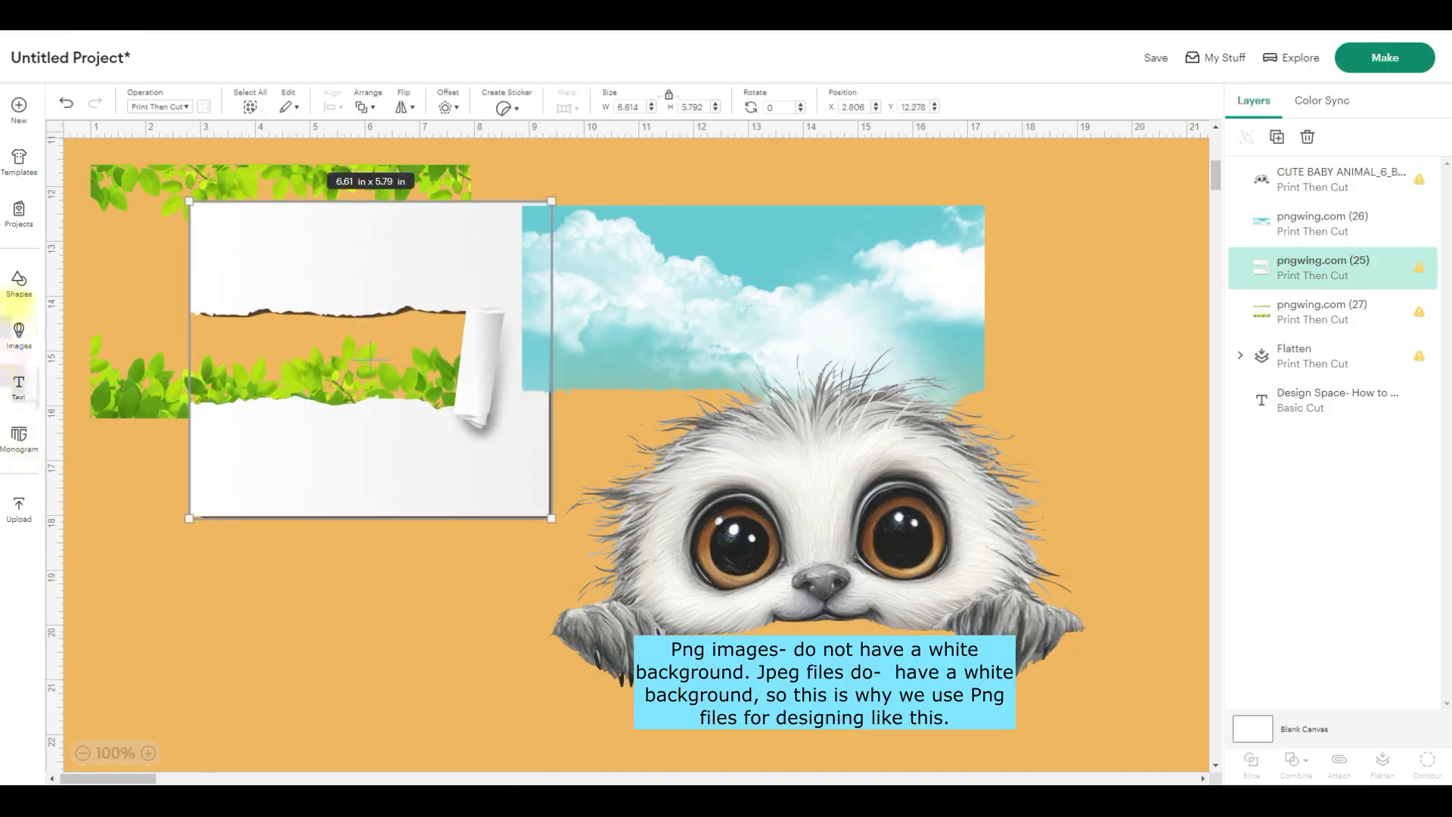
- Insert a square and resize it without locked proportions to 5.75 in wide by 3.75 in high
{"action": "left_click", "coordinate": [19, 284]}
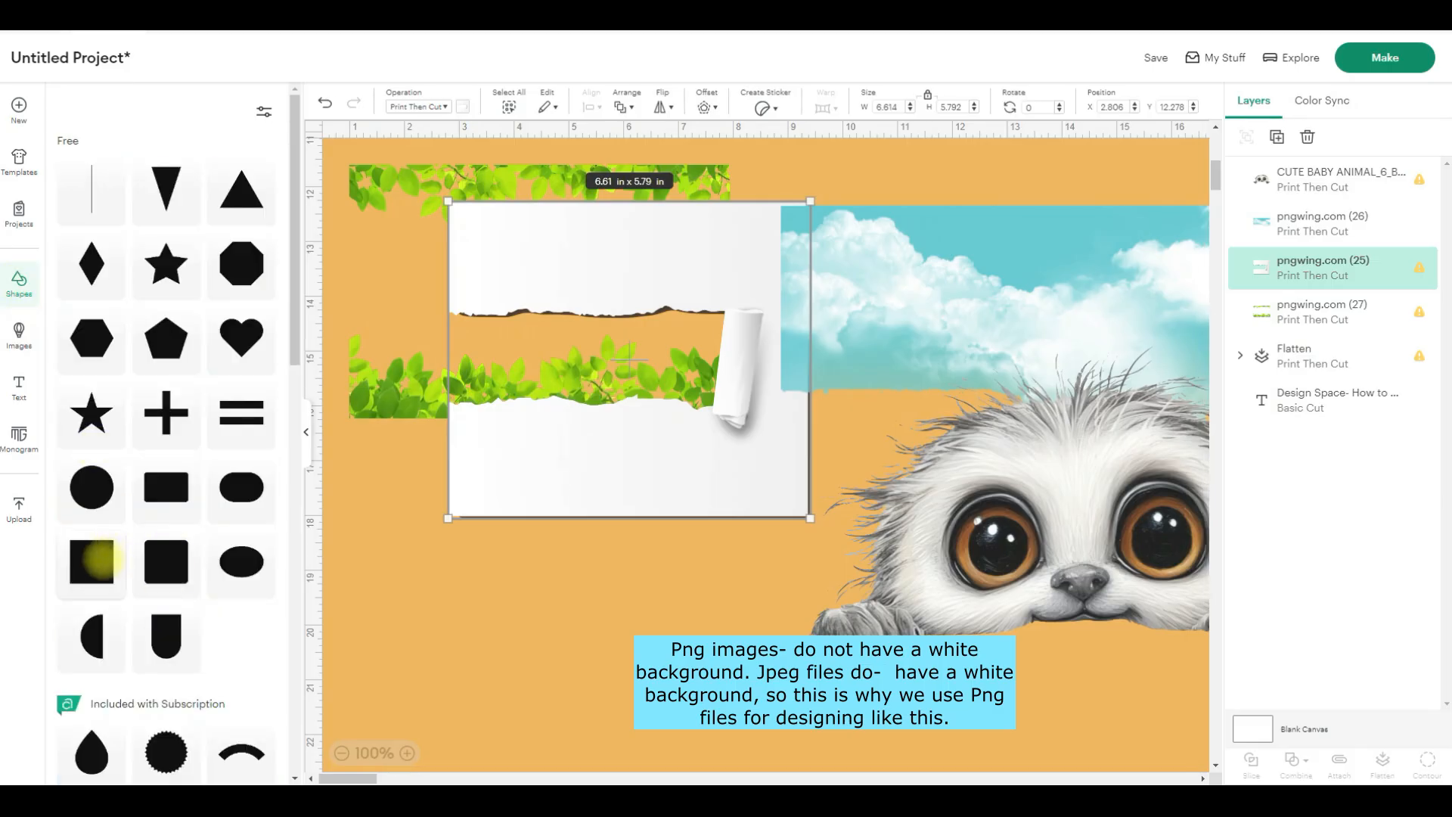
{"action": "left_click", "coordinate": [99, 560]}
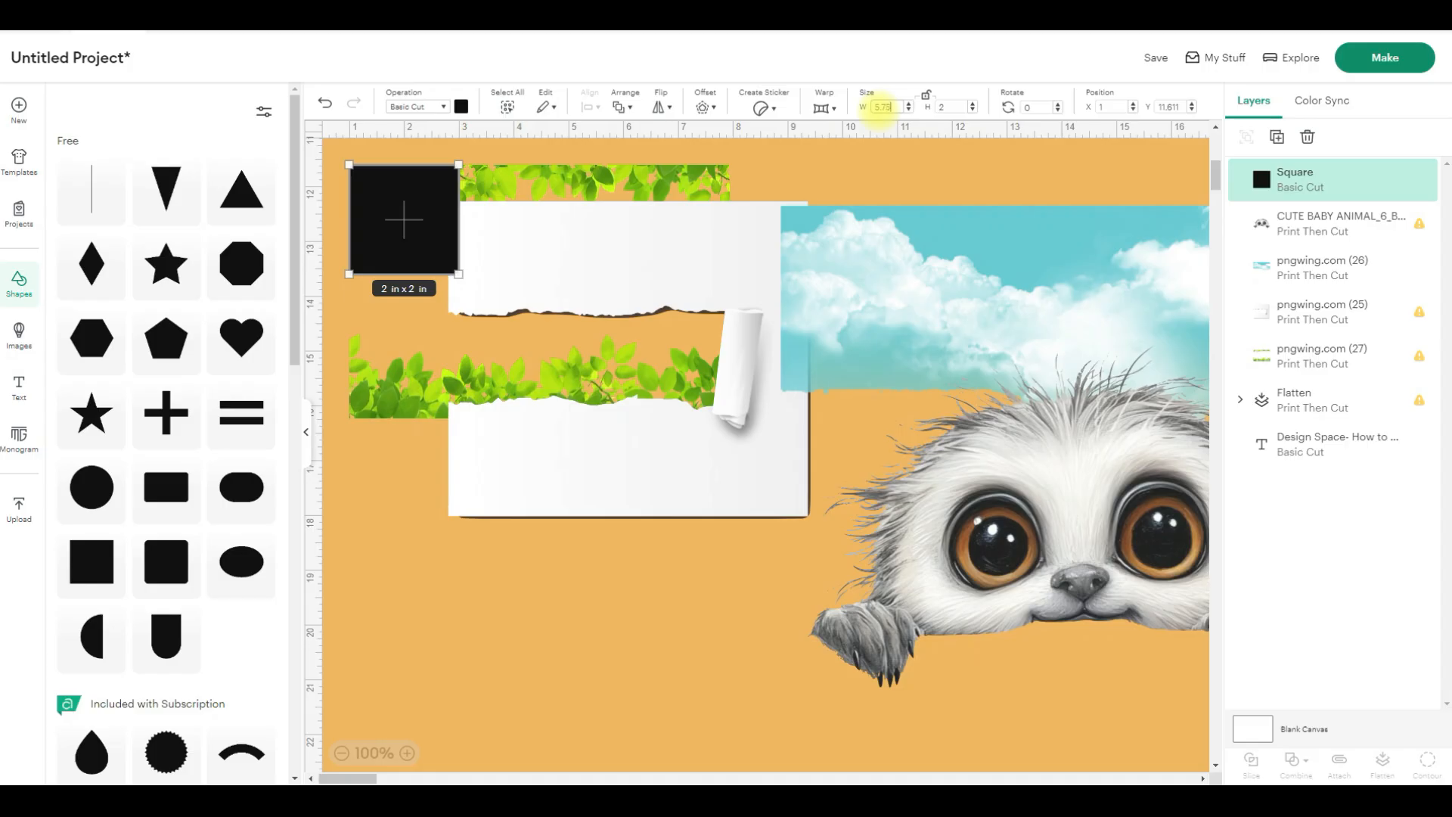
{"action": "key", "text": "Return"}
{"action": "left_click", "coordinate": [955, 106]}
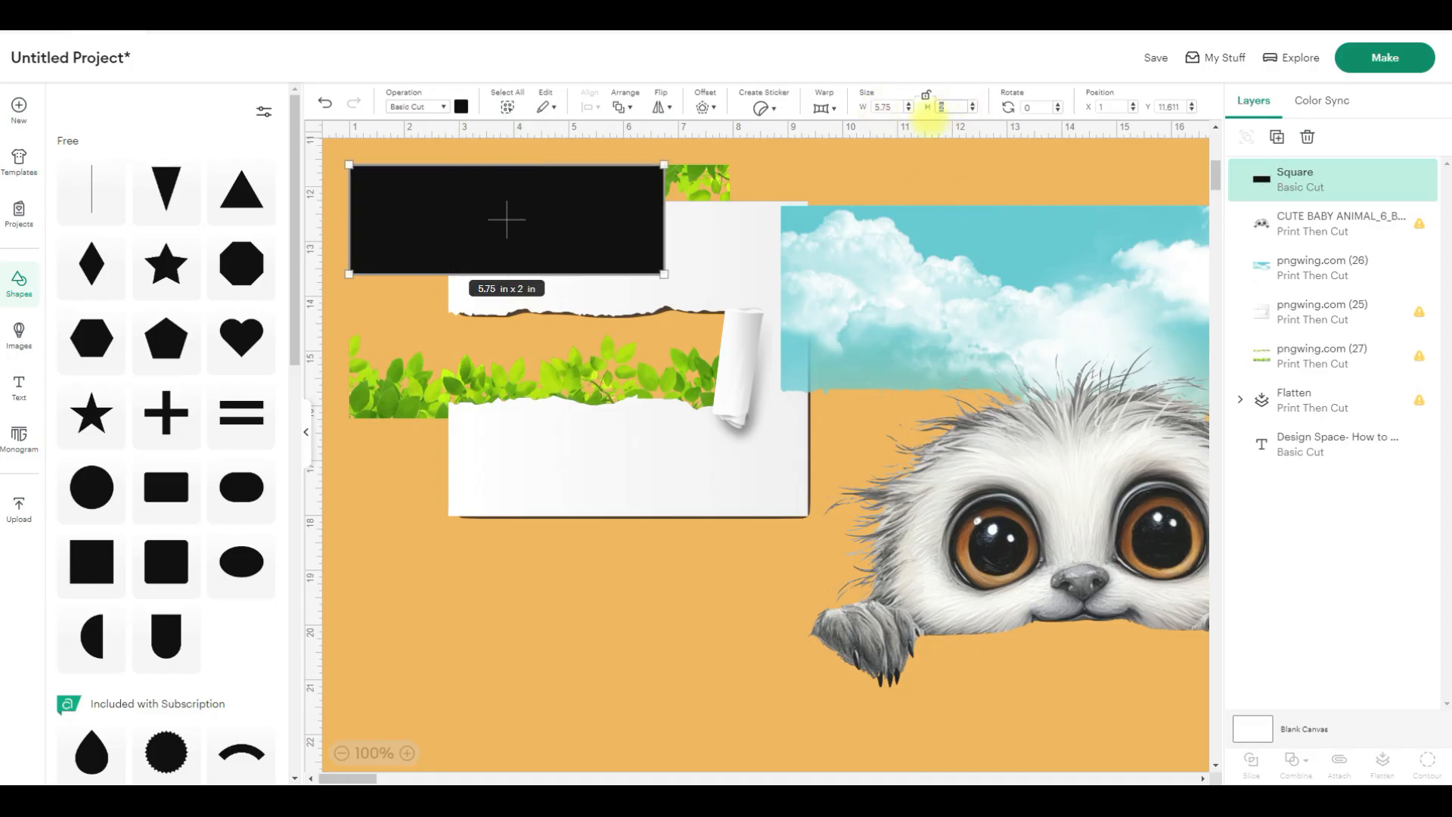
{"action": "type", "text": "3.75"}
{"action": "key", "text": "Return"}
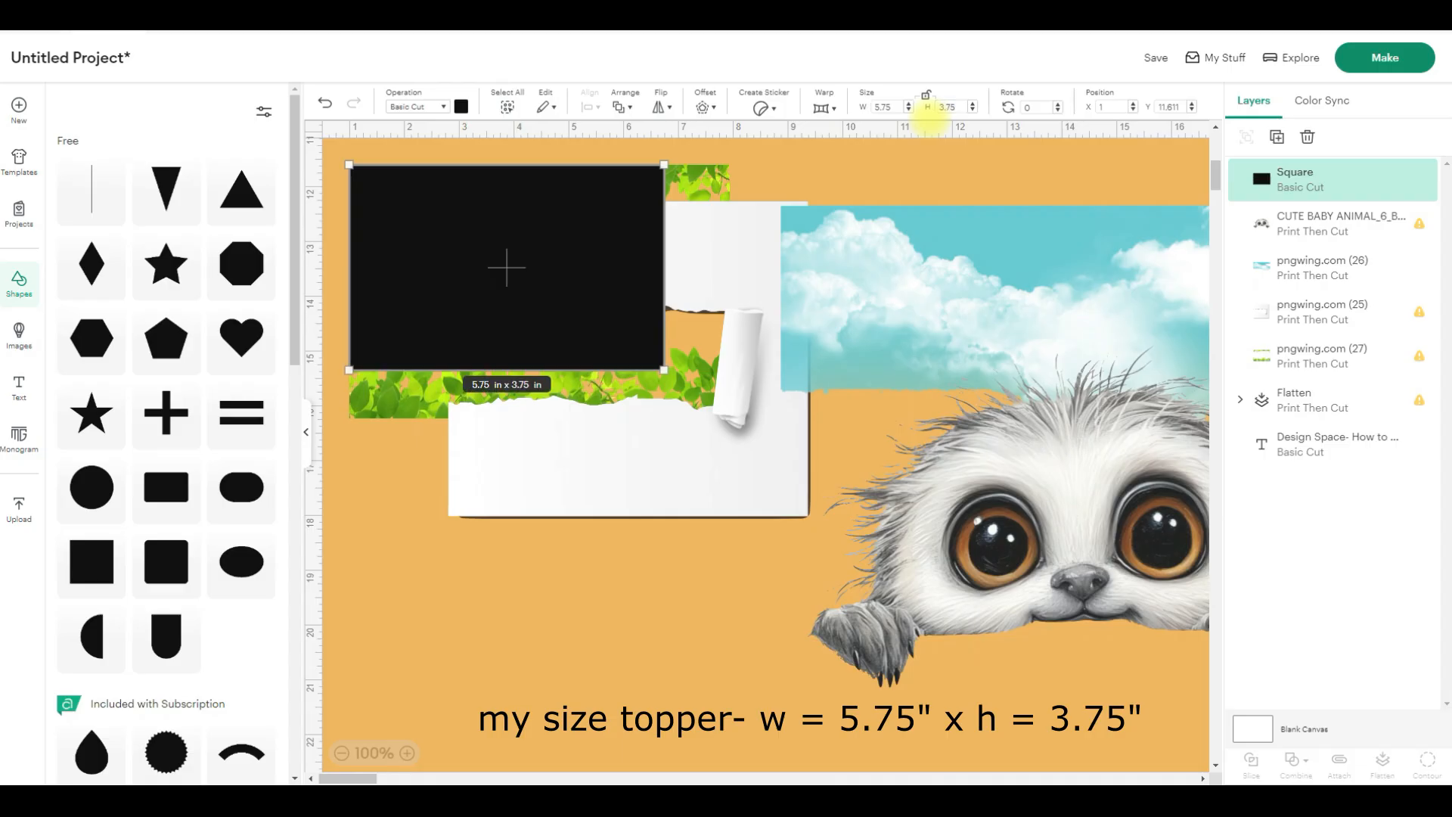
- Color the square white and arrange it below the torn paper at about X 2.1, Y 18.8
{"action": "left_click", "coordinate": [461, 105]}
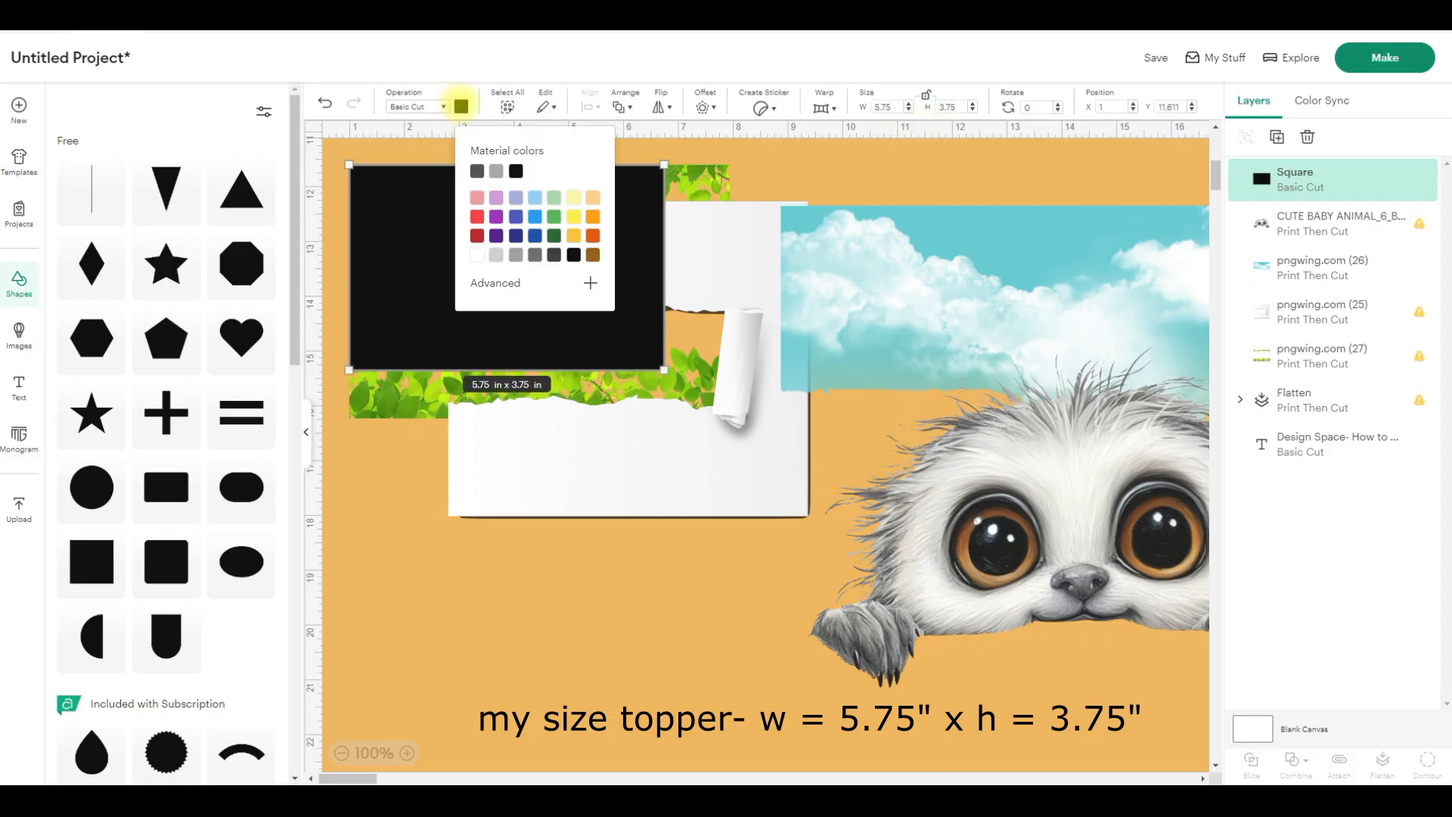
{"action": "left_click", "coordinate": [476, 255]}
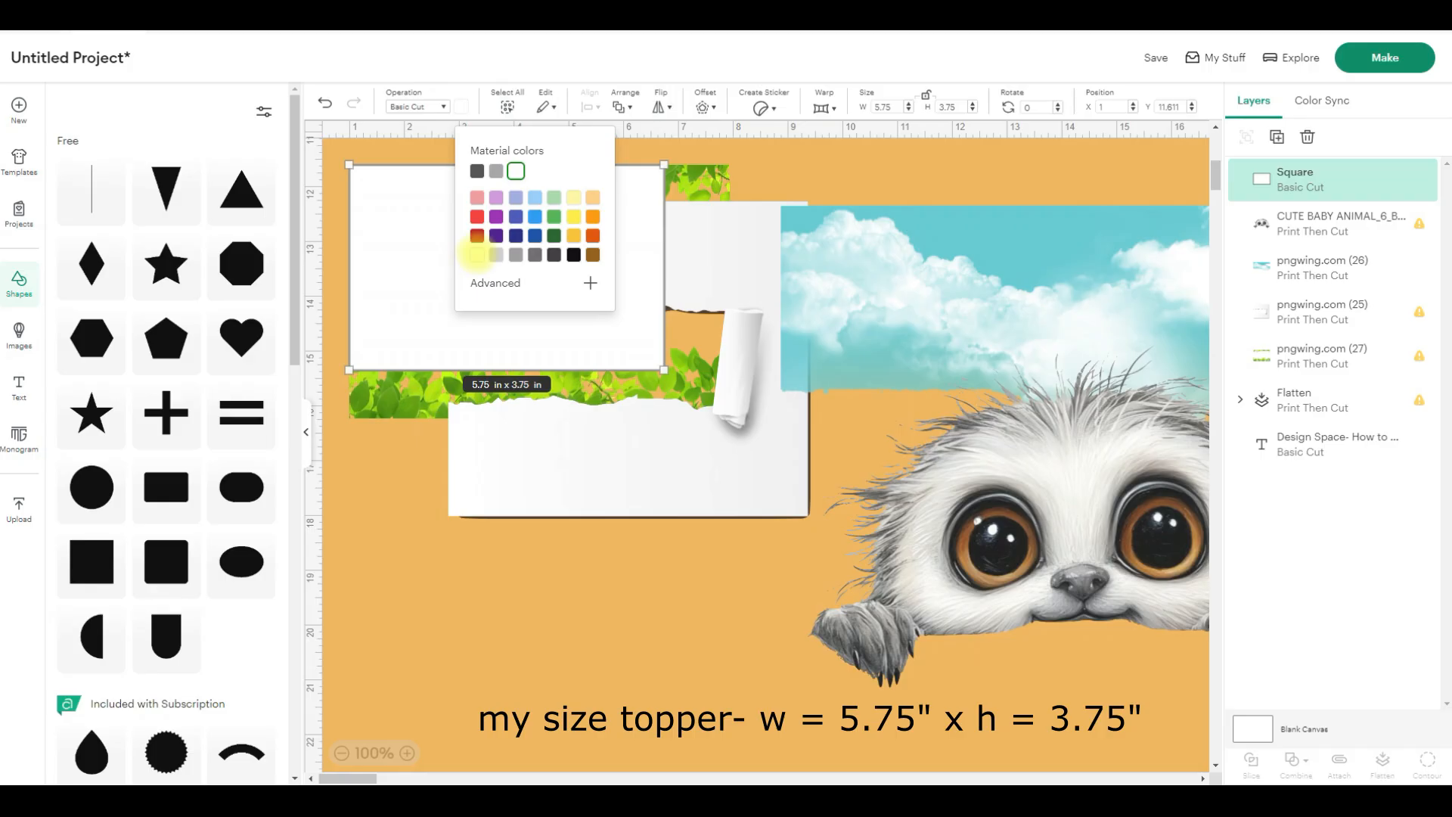
{"action": "left_click_drag", "start_coordinate": [431, 338], "coordinate": [493, 701]}
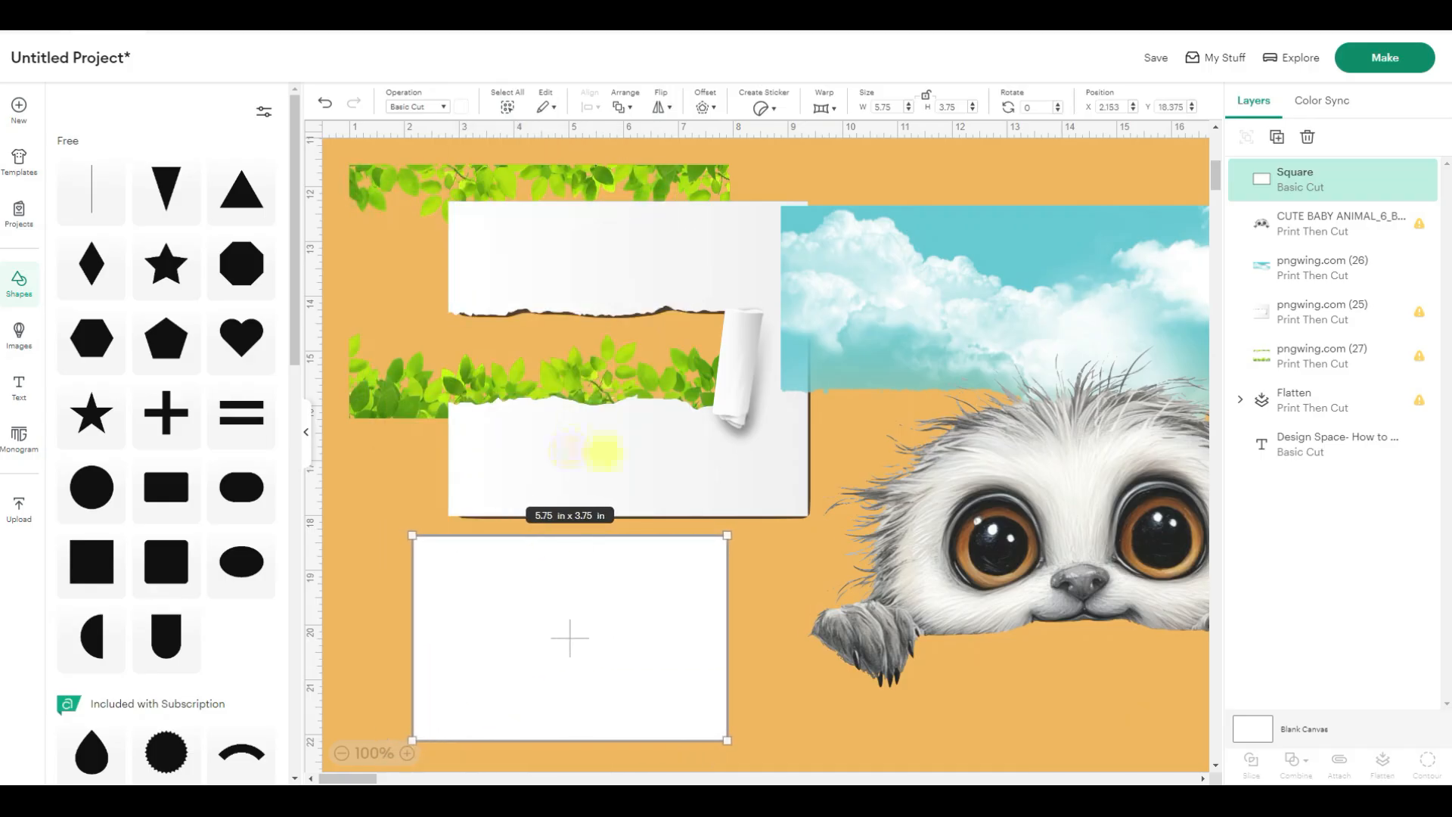
{"action": "left_click_drag", "start_coordinate": [603, 454], "coordinate": [551, 463]}
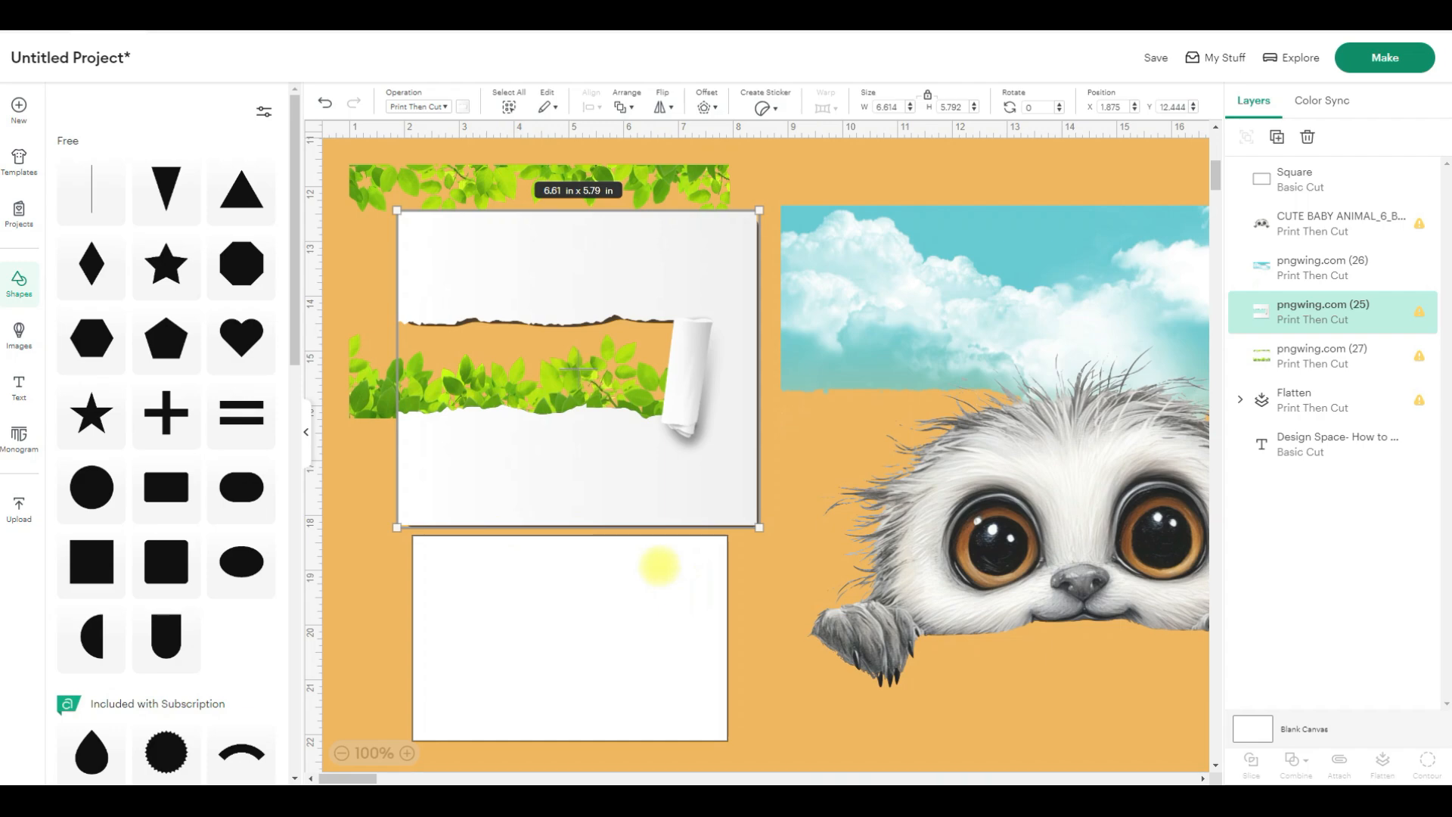
{"action": "left_click_drag", "start_coordinate": [618, 612], "coordinate": [618, 635]}
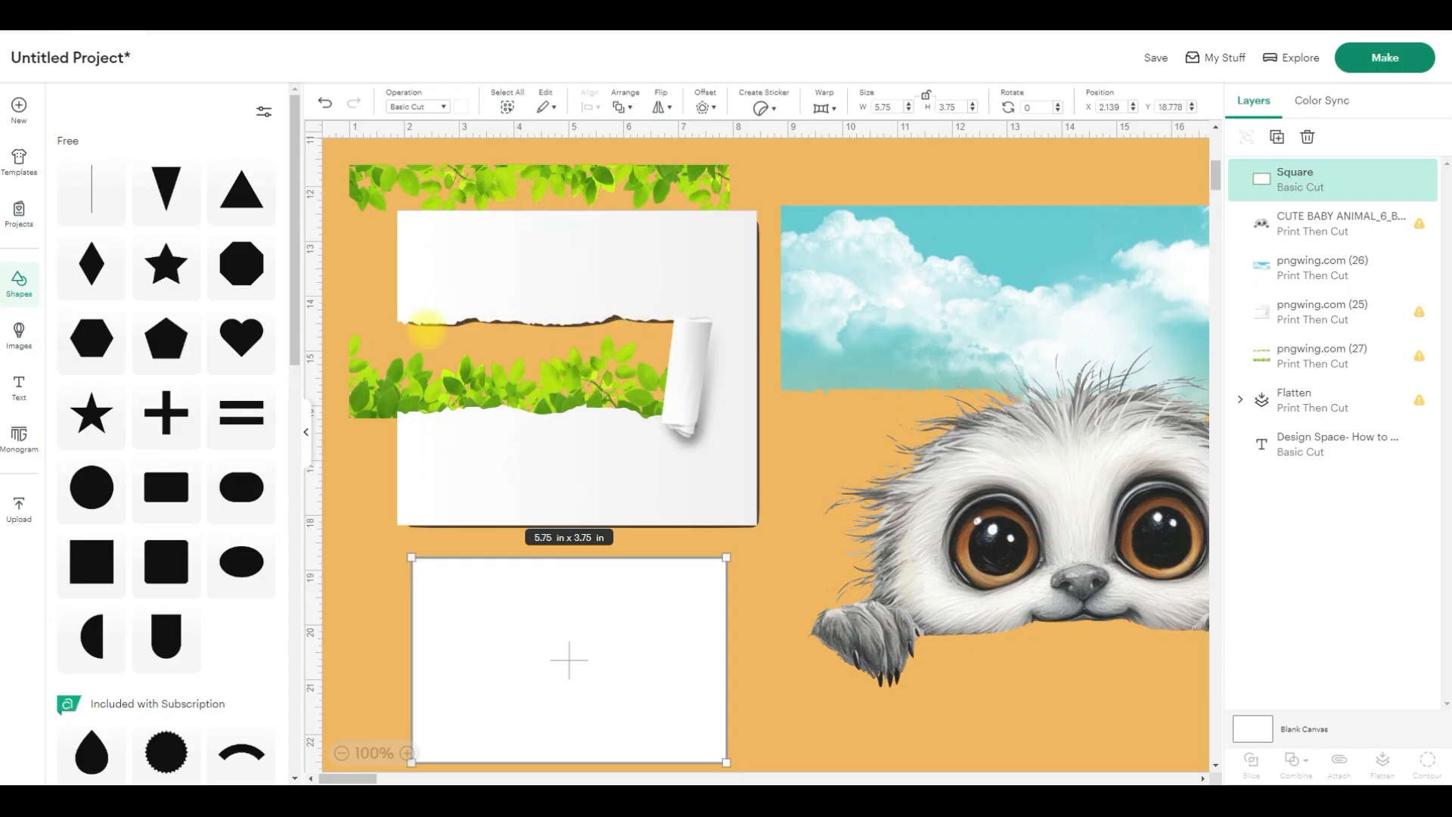
- Resize the torn paper to 5.75 in wide, unlock its proportions and set the height to 3.75 in
{"action": "left_click", "coordinate": [695, 291]}
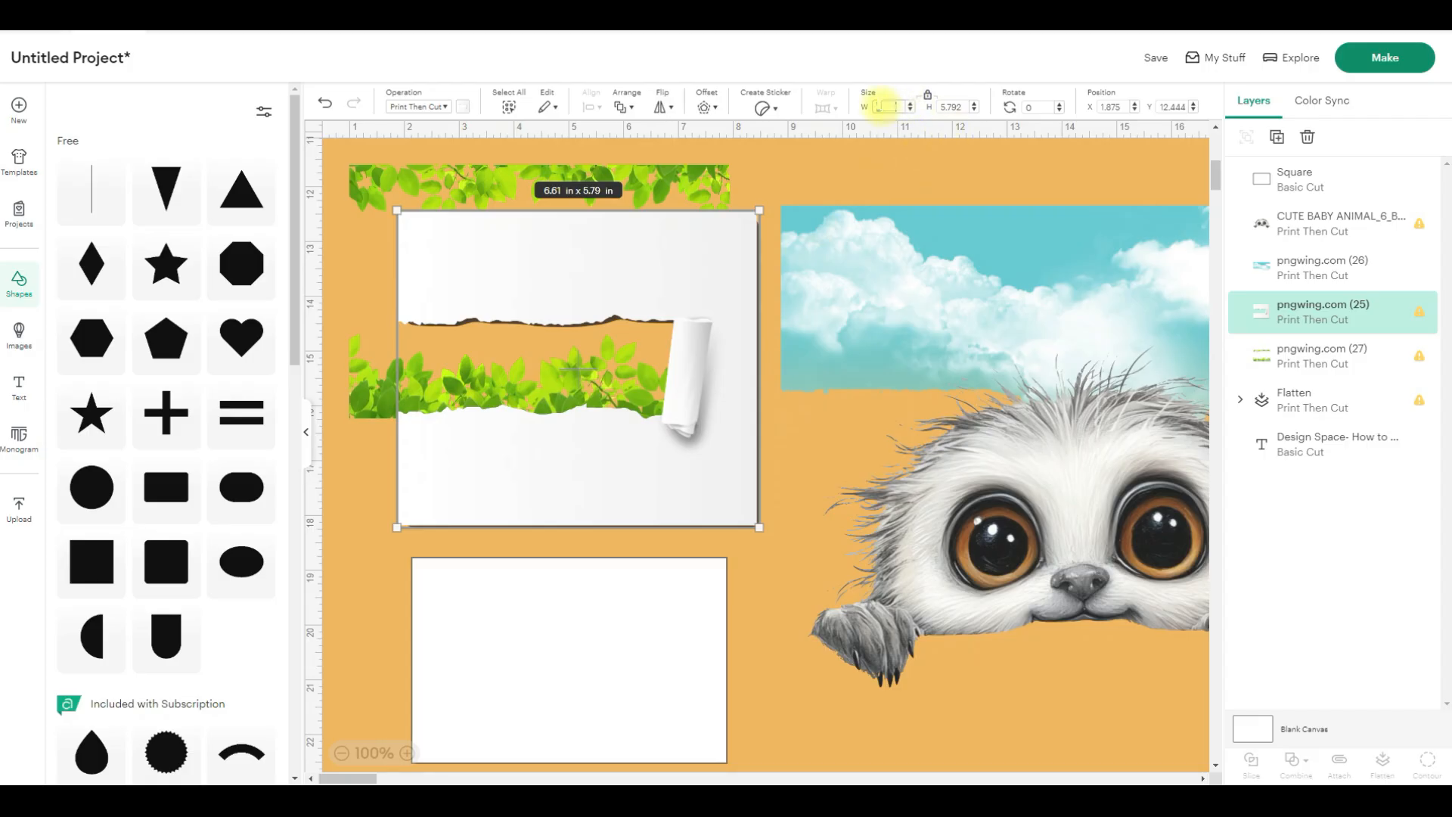
{"action": "left_click", "coordinate": [883, 105]}
{"action": "type", "text": "5.75"}
{"action": "key", "text": "Return"}
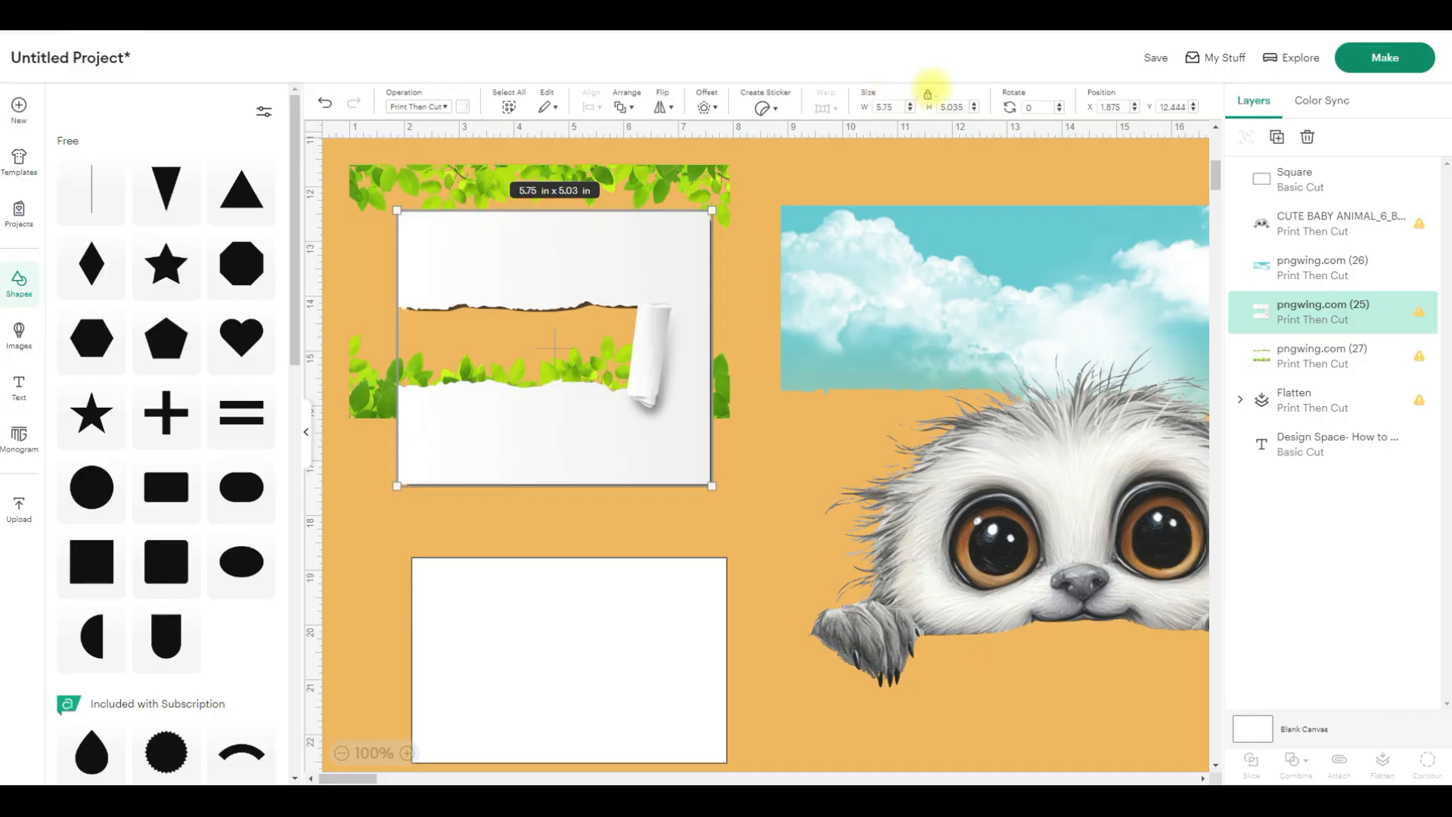
{"action": "left_click", "coordinate": [928, 93]}
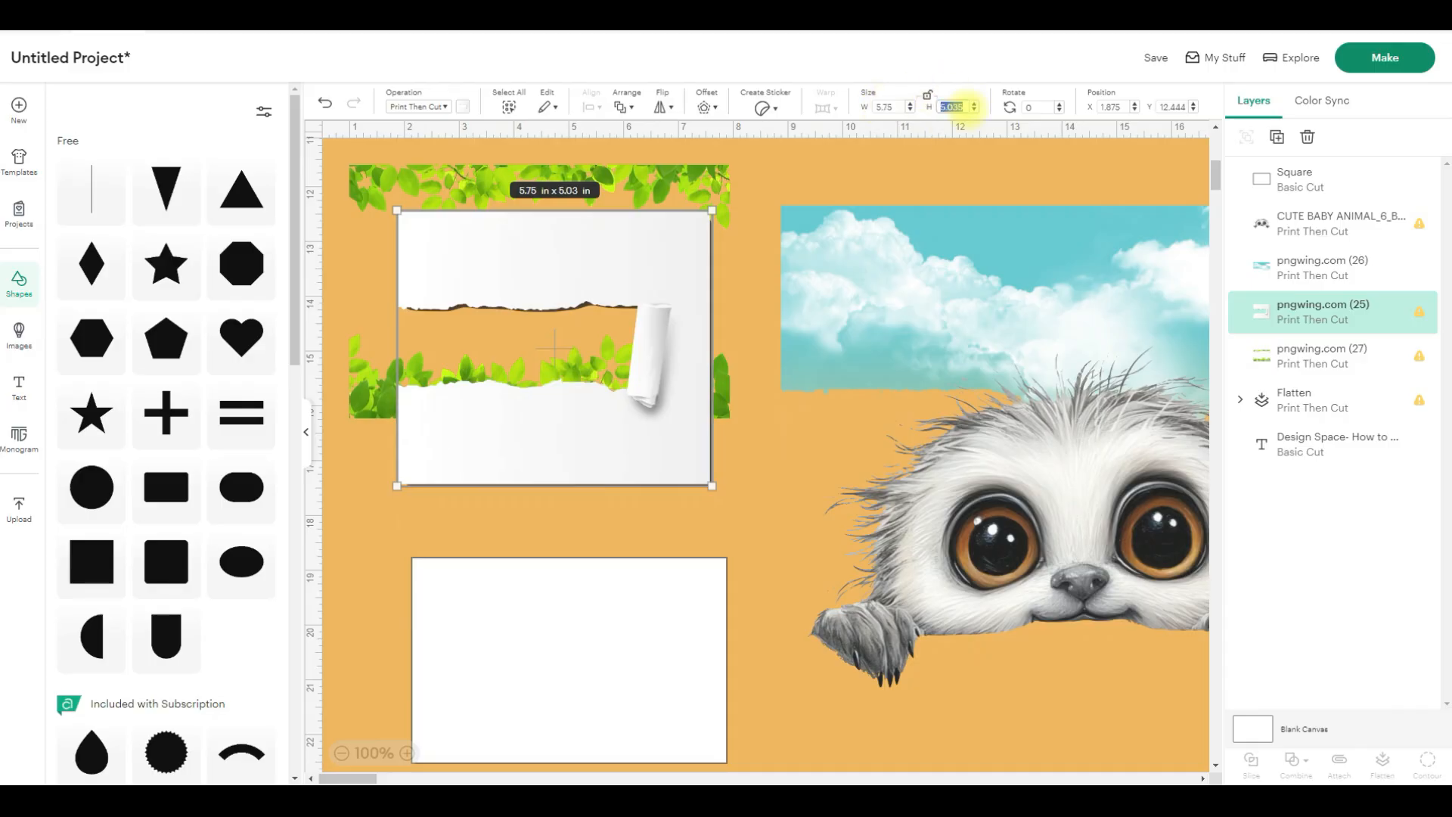
{"action": "left_click", "coordinate": [958, 106]}
{"action": "type", "text": "3.75"}
{"action": "key", "text": "Return"}
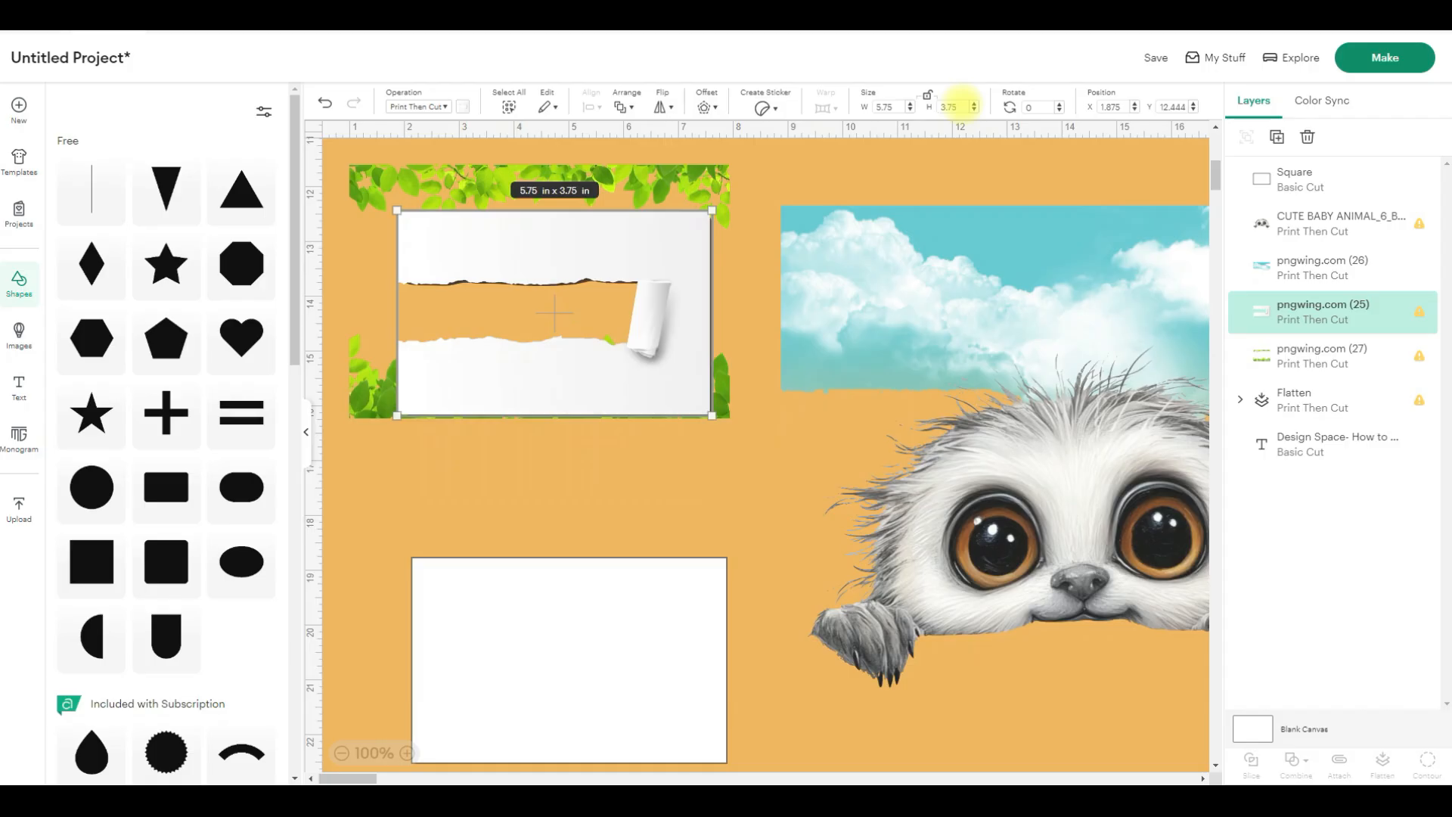
- Place the torn paper over the white square and bring it to the front
{"action": "left_click_drag", "start_coordinate": [555, 312], "coordinate": [569, 655]}
{"action": "left_click_drag", "start_coordinate": [606, 585], "coordinate": [606, 585]}
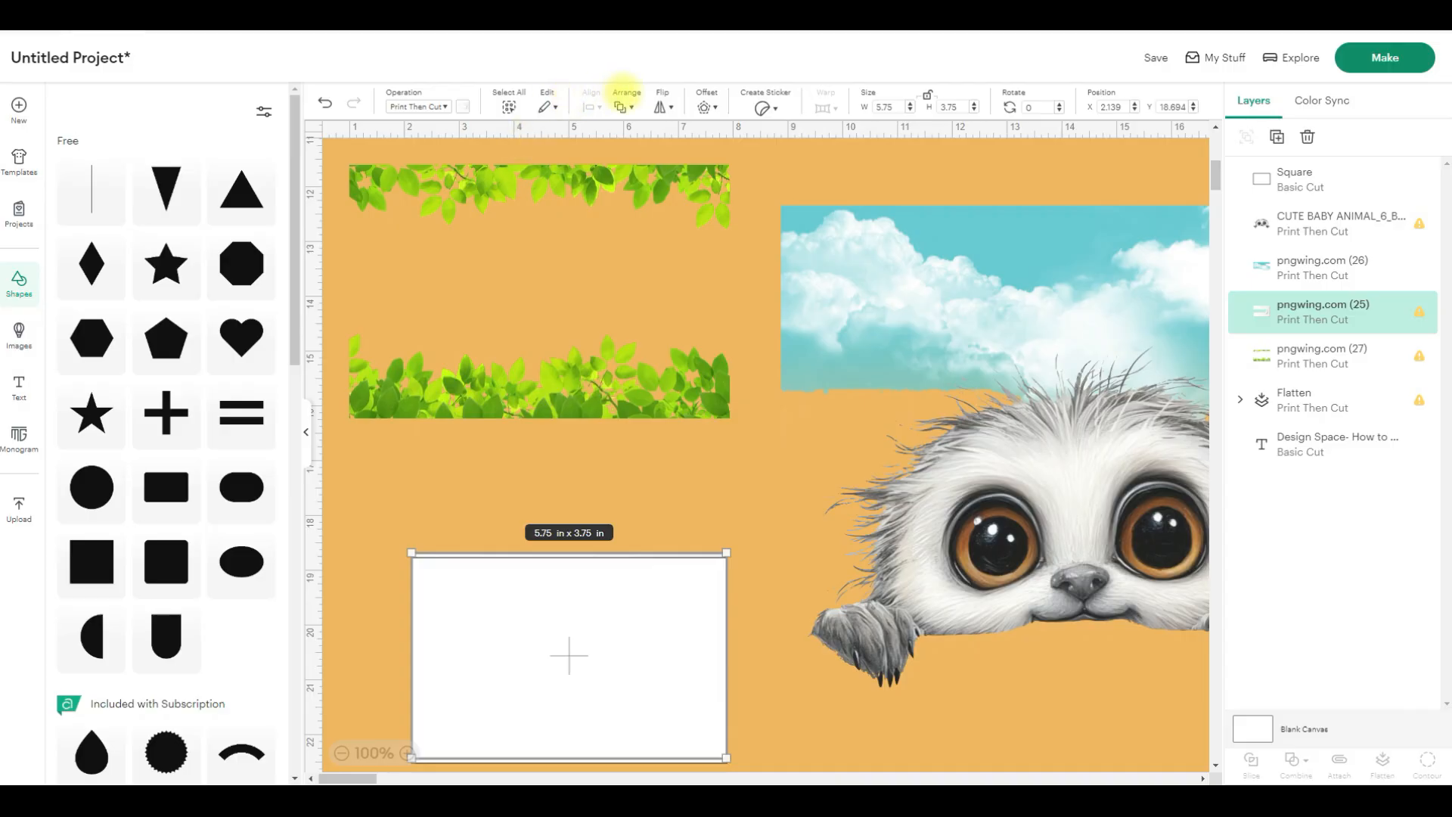
{"action": "left_click", "coordinate": [623, 106]}
{"action": "left_click", "coordinate": [666, 138]}
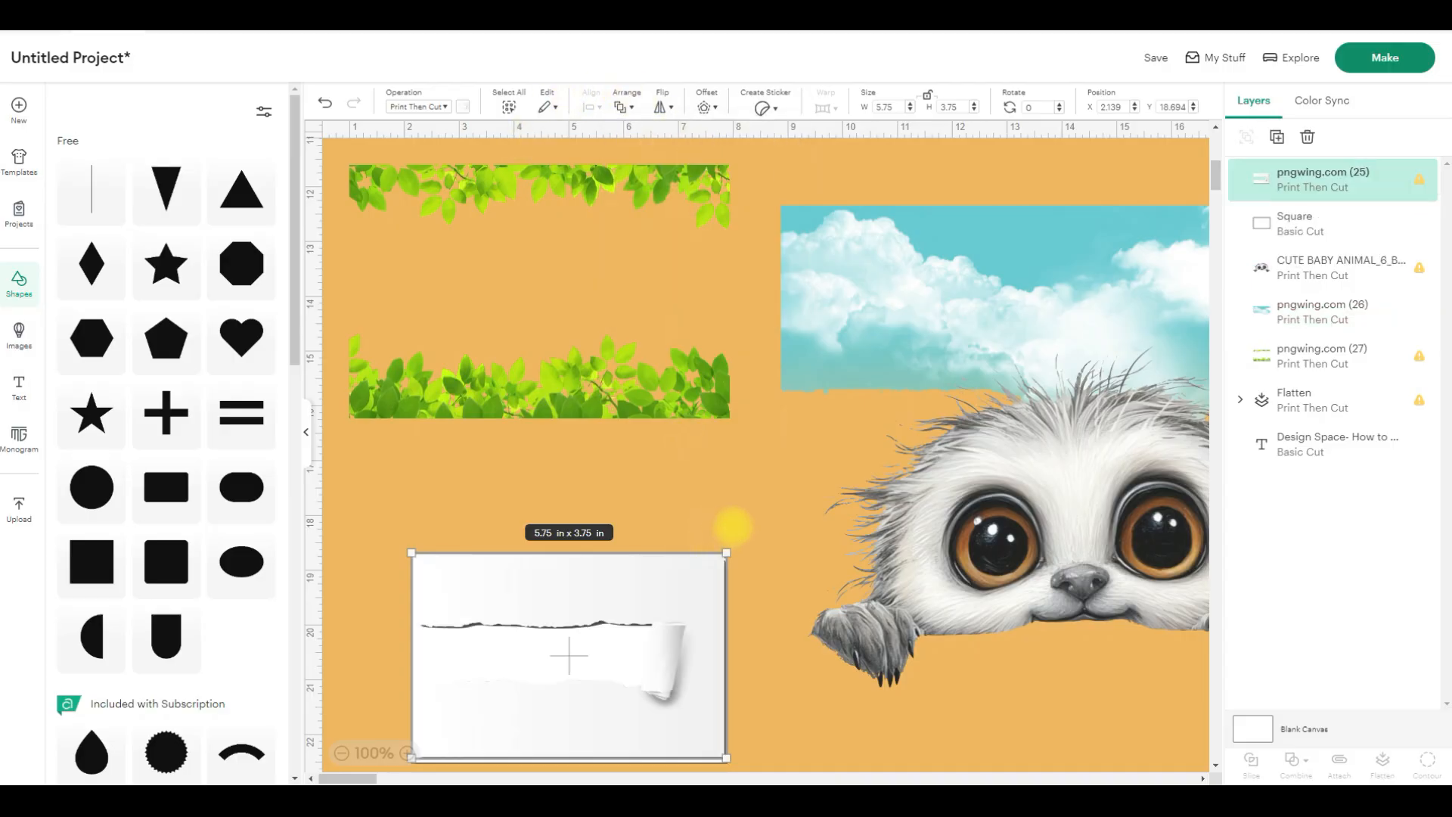
- Center the torn paper and the white square on each other and move them together to about X 1.8, Y 17.2
{"action": "left_click_drag", "start_coordinate": [379, 541], "coordinate": [515, 667]}
{"action": "left_click", "coordinate": [588, 106]}
{"action": "left_click", "coordinate": [632, 318]}
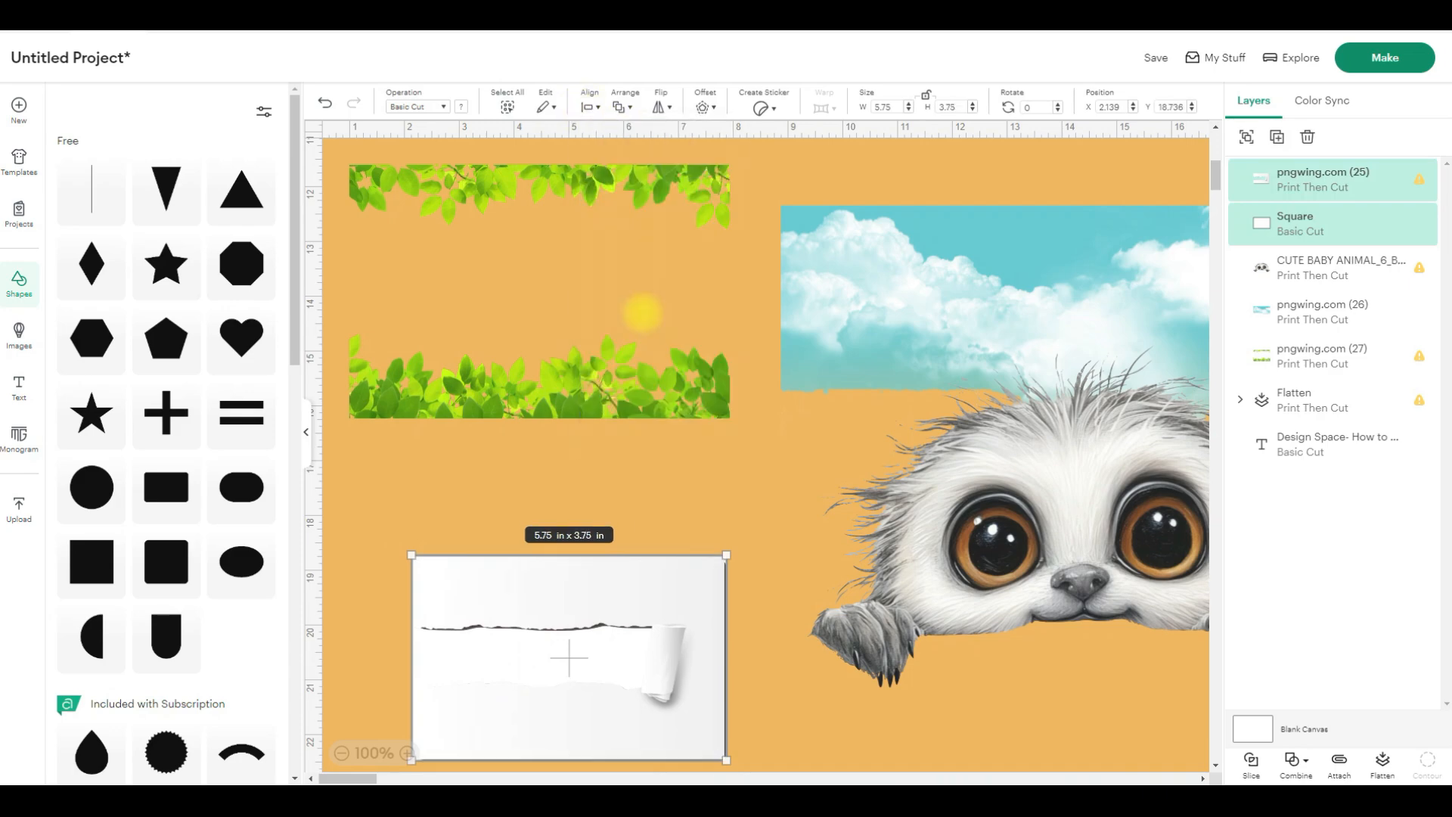
{"action": "left_click_drag", "start_coordinate": [651, 704], "coordinate": [606, 630]}
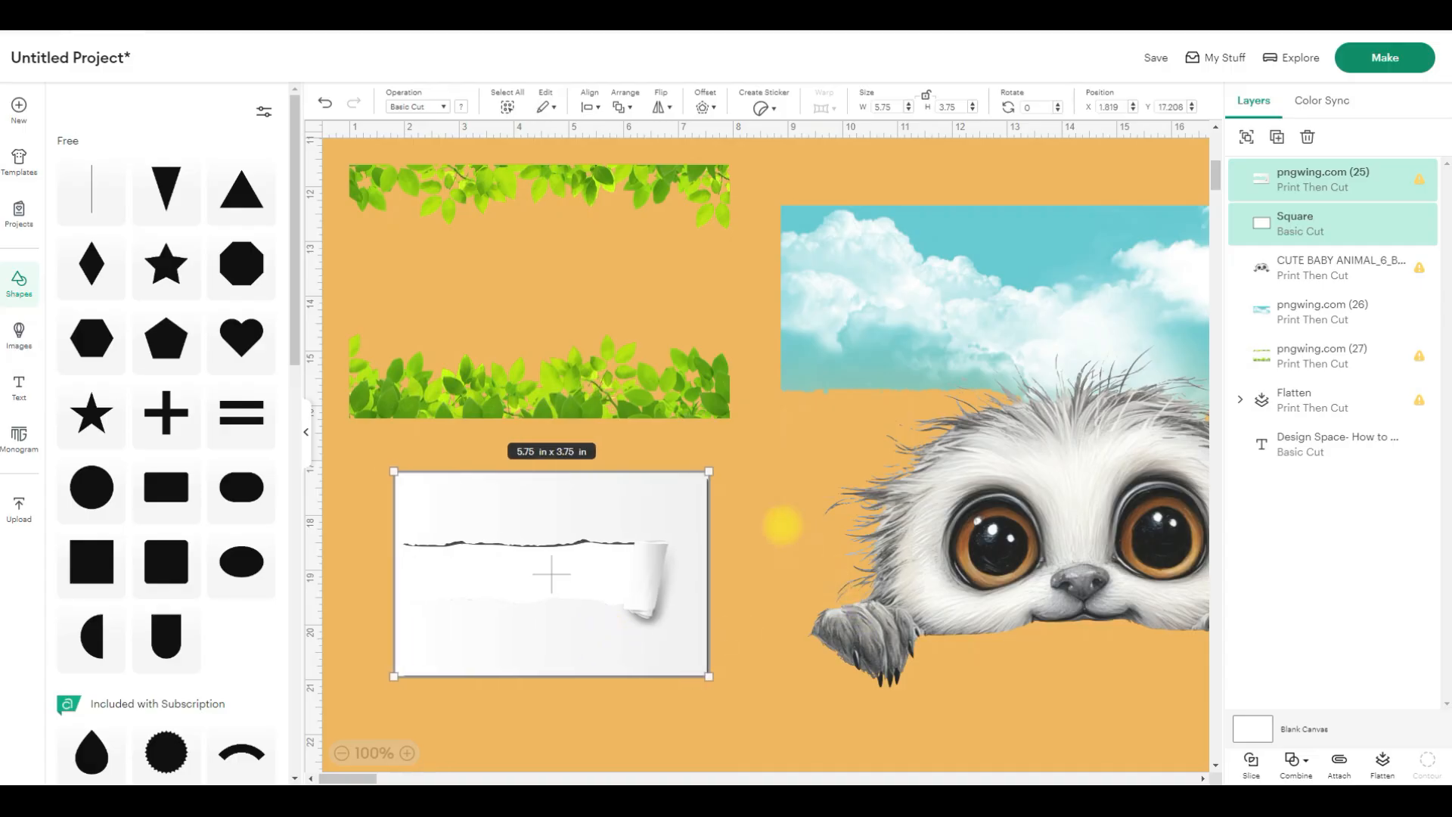
{"action": "left_click", "coordinate": [783, 523]}
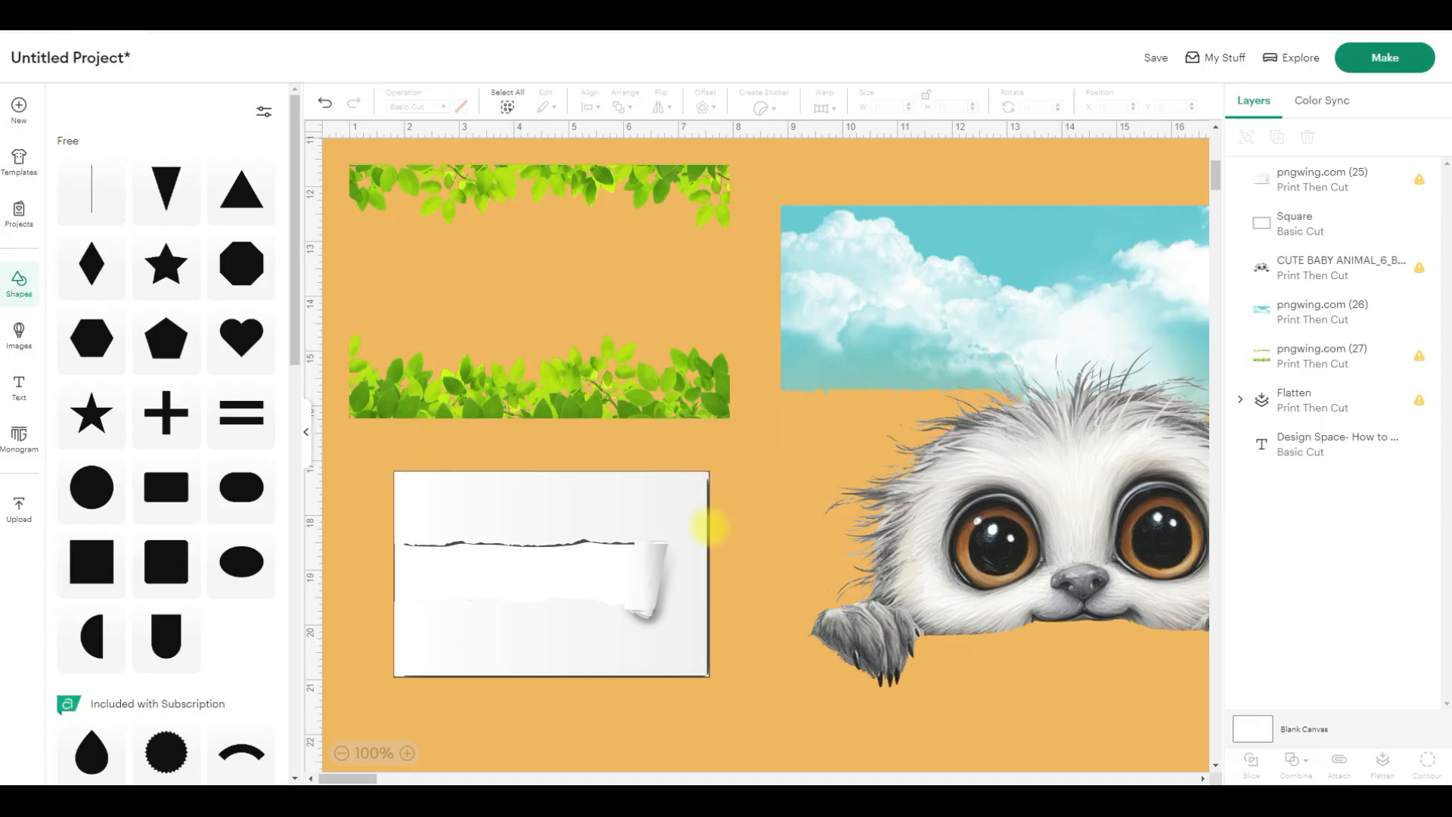
{"action": "left_click", "coordinate": [693, 612]}
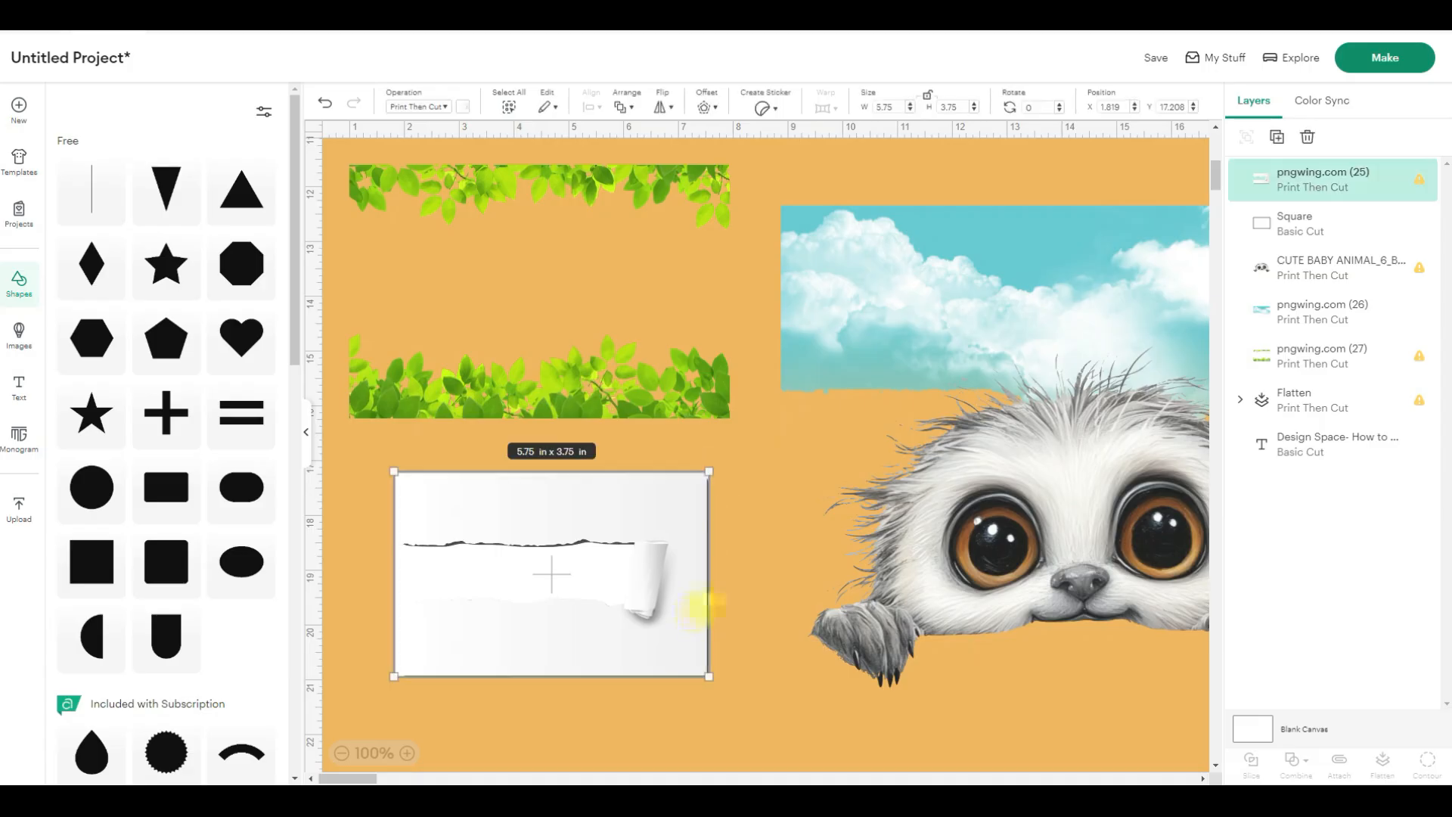
{"action": "left_click_drag", "start_coordinate": [711, 590], "coordinate": [719, 588]}
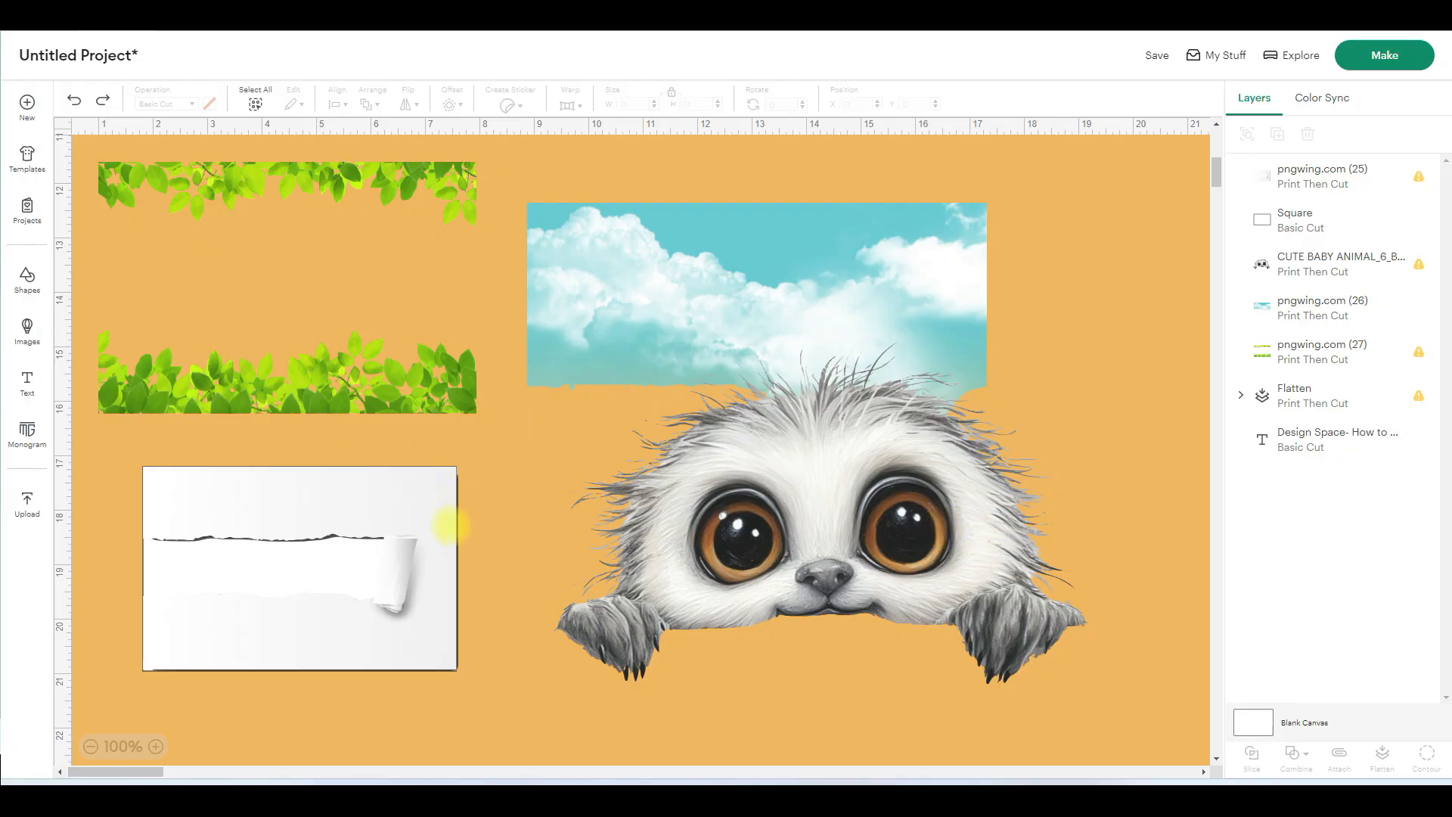
- Shrink the white square covering the torn paper to about 6.1 in by 3.74 in and slice the two with each other
{"action": "left_click_drag", "start_coordinate": [432, 506], "coordinate": [445, 503]}
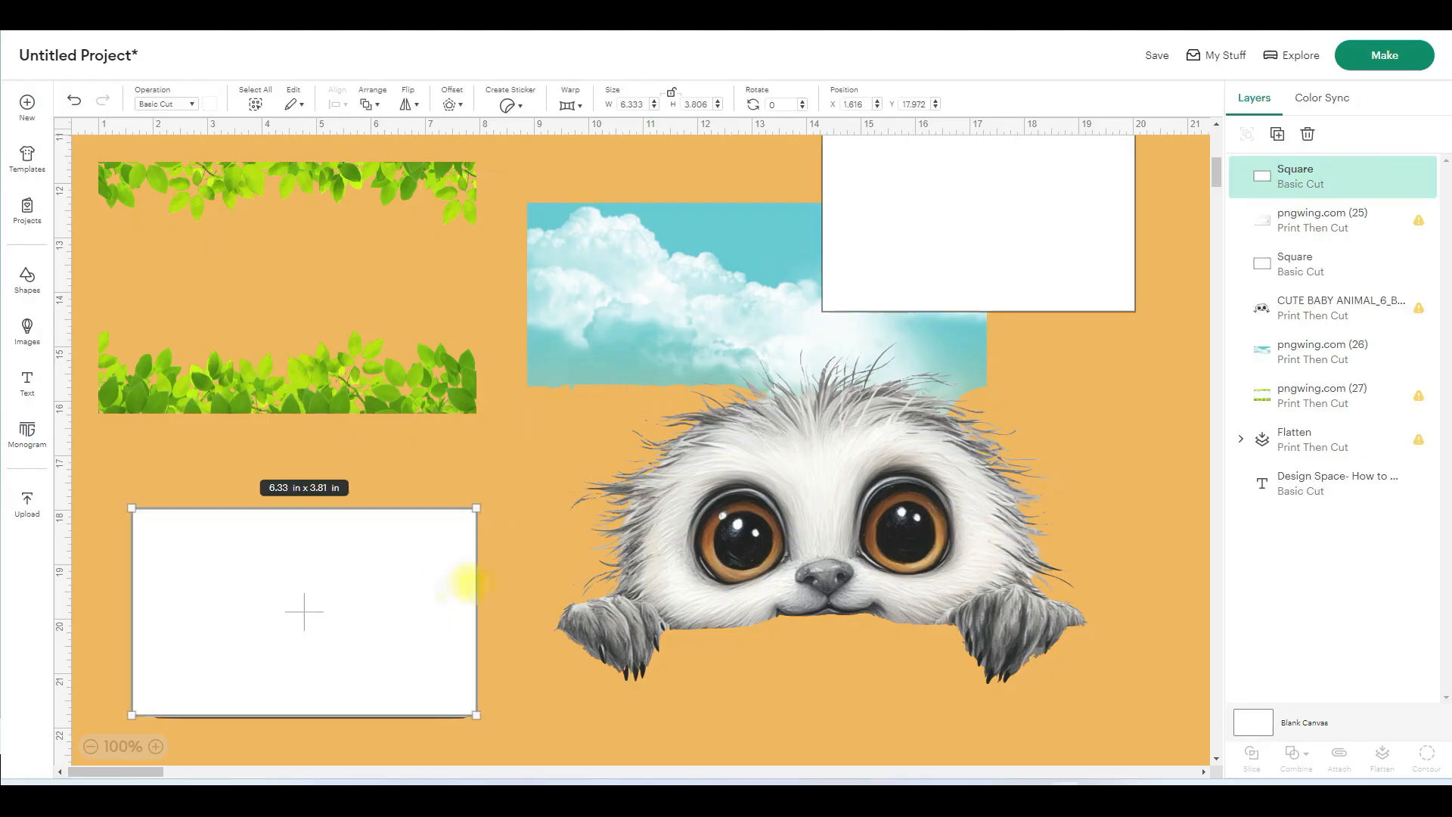
{"action": "left_click_drag", "start_coordinate": [475, 581], "coordinate": [463, 589]}
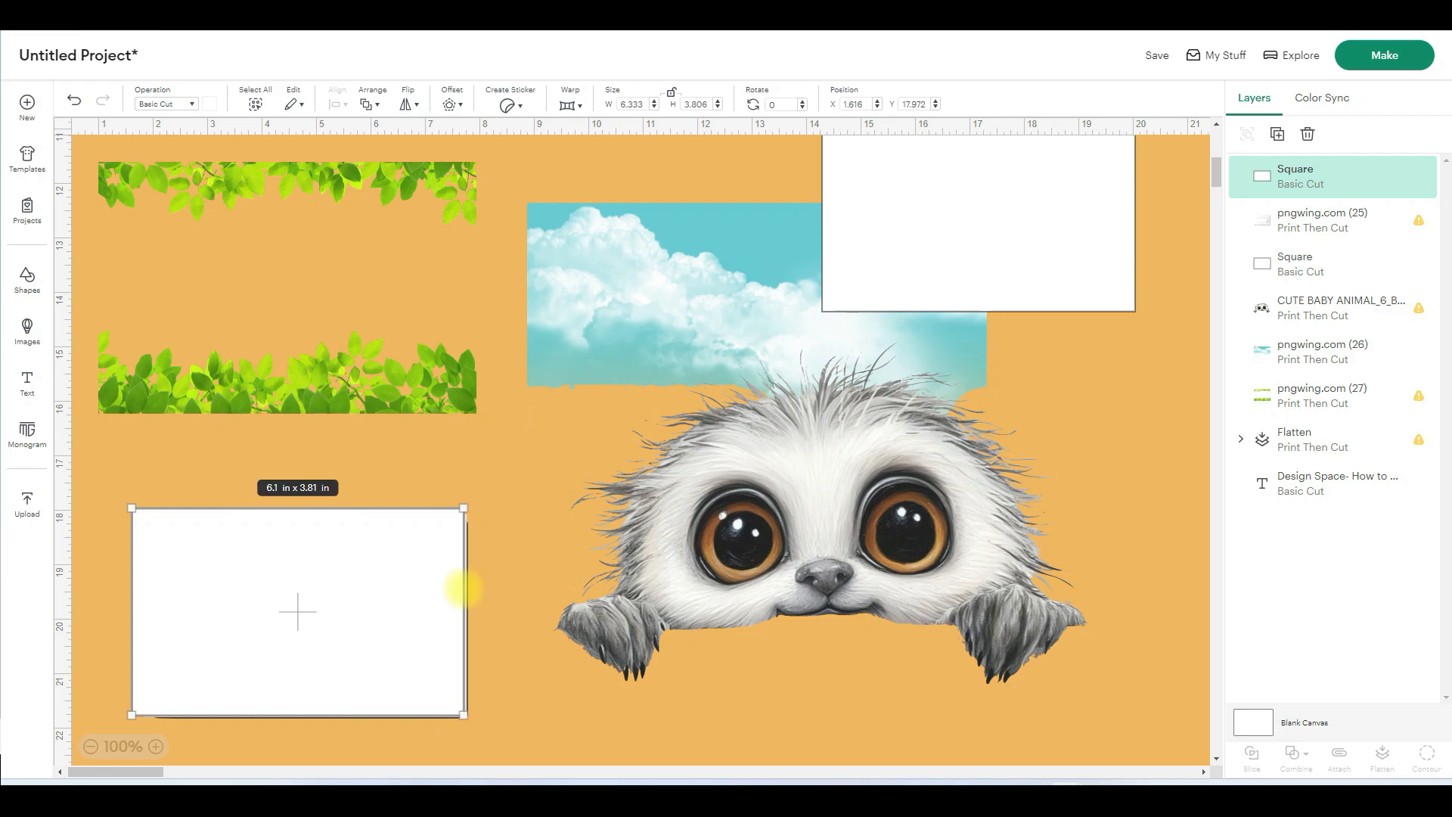
{"action": "left_click_drag", "start_coordinate": [348, 712], "coordinate": [348, 708]}
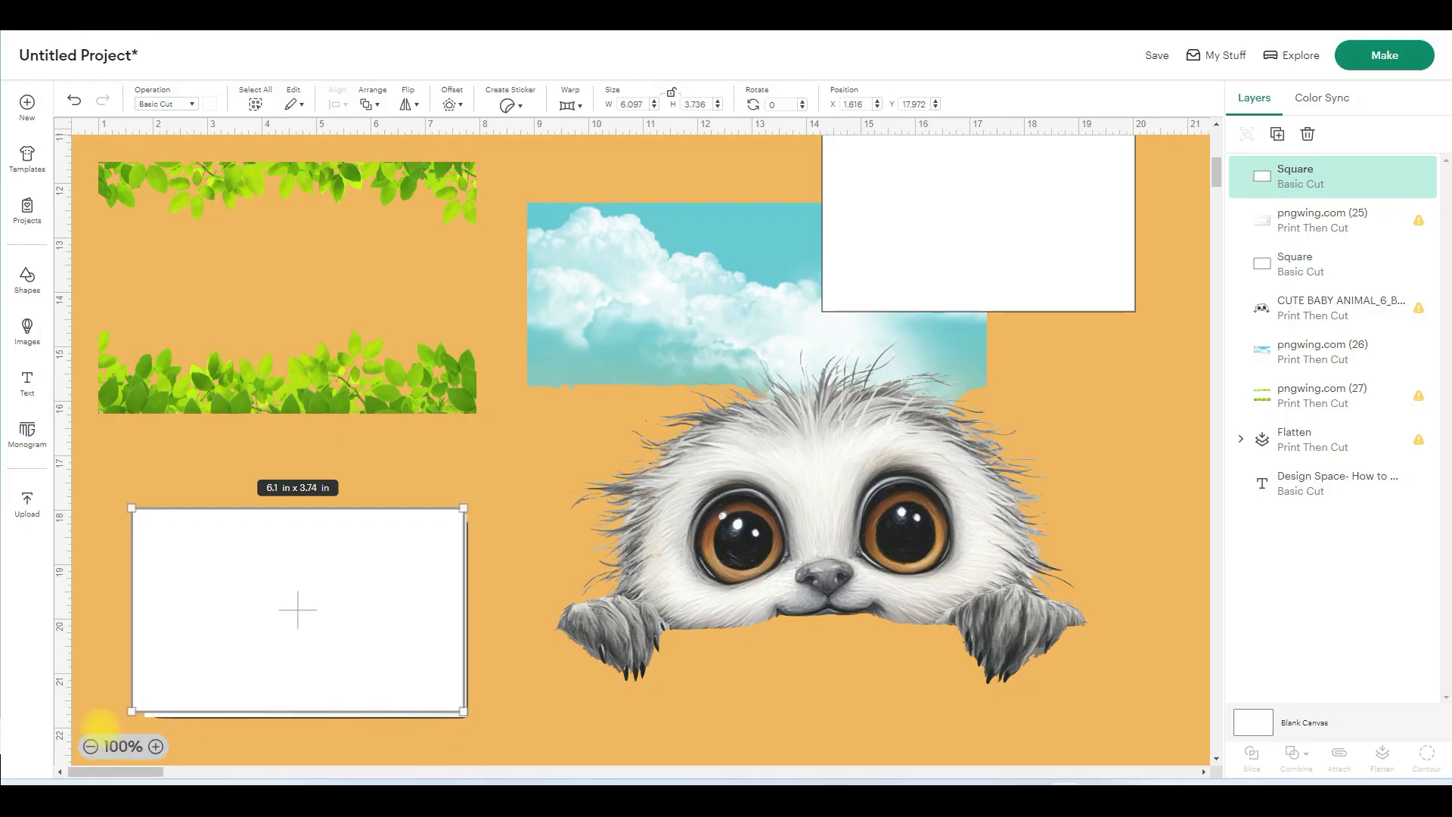
{"action": "left_click_drag", "start_coordinate": [103, 601], "coordinate": [492, 732]}
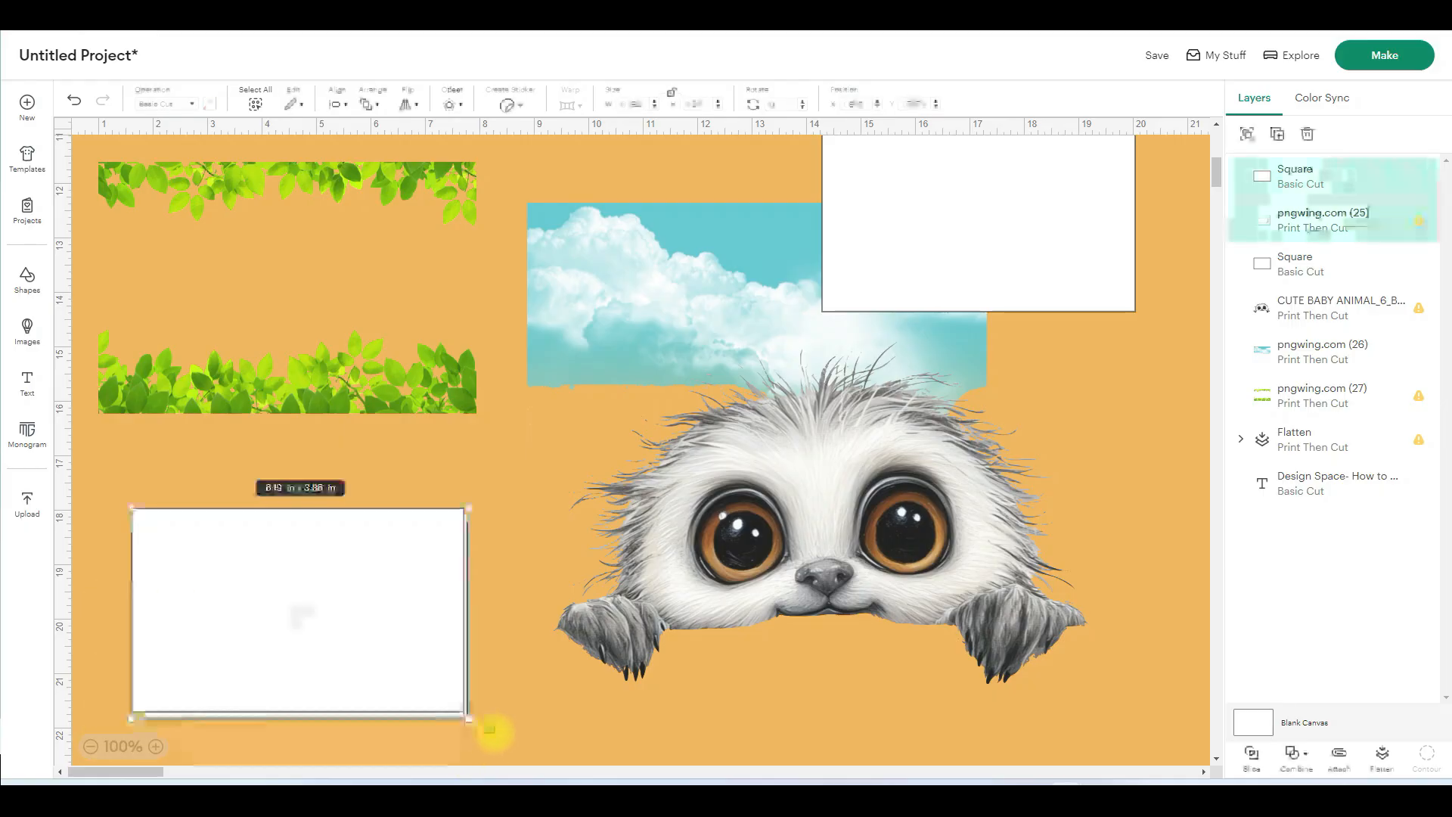
{"action": "left_click", "coordinate": [1252, 754]}
- Separate the slice results and delete the white pieces and the shadow strip, keeping only the torn paper with its open tear
{"action": "left_click_drag", "start_coordinate": [324, 593], "coordinate": [371, 443]}
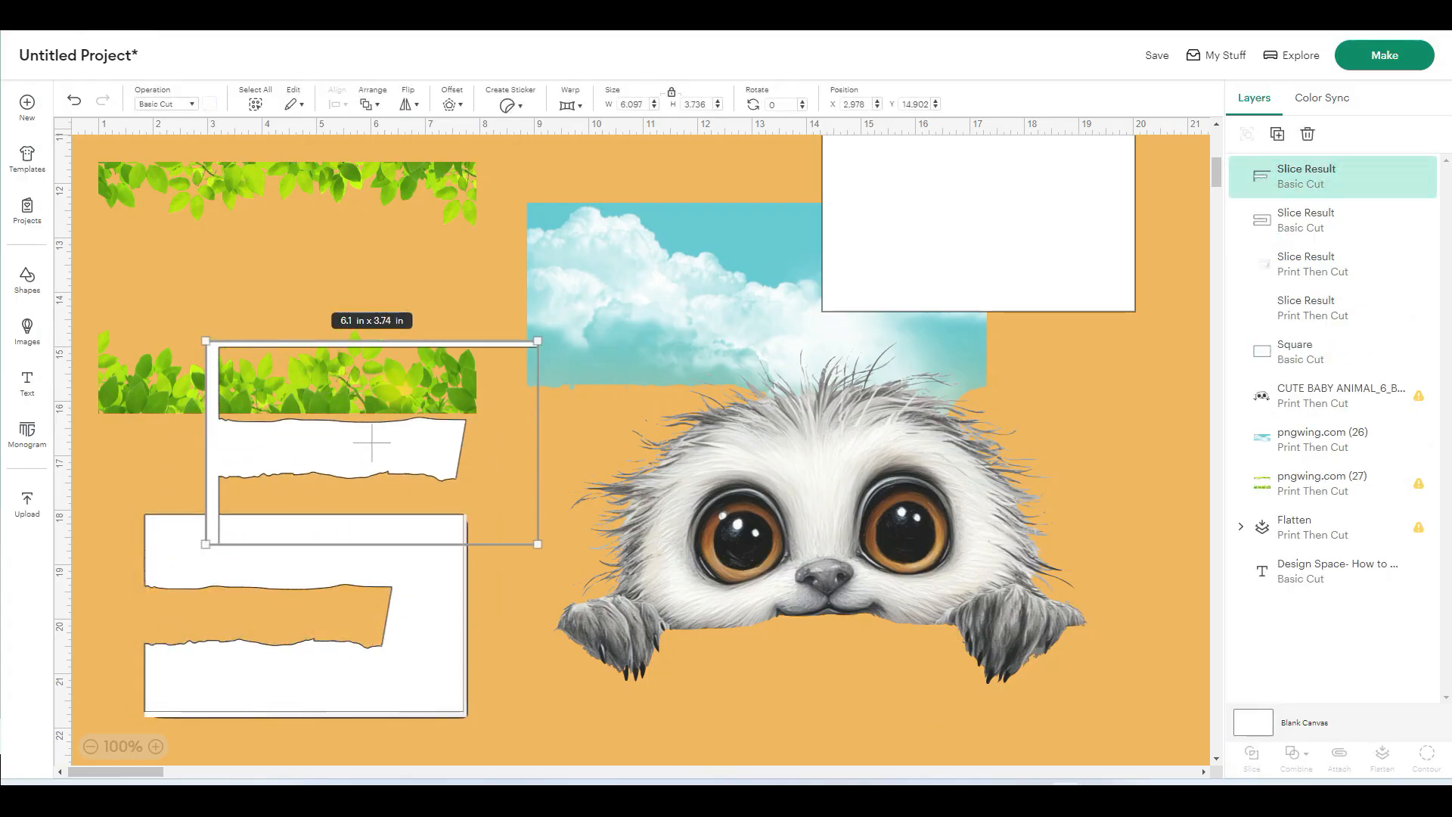
{"action": "key", "text": "Delete"}
{"action": "left_click_drag", "start_coordinate": [401, 540], "coordinate": [602, 363]}
{"action": "key", "text": "Delete"}
{"action": "left_click_drag", "start_coordinate": [421, 686], "coordinate": [403, 618]}
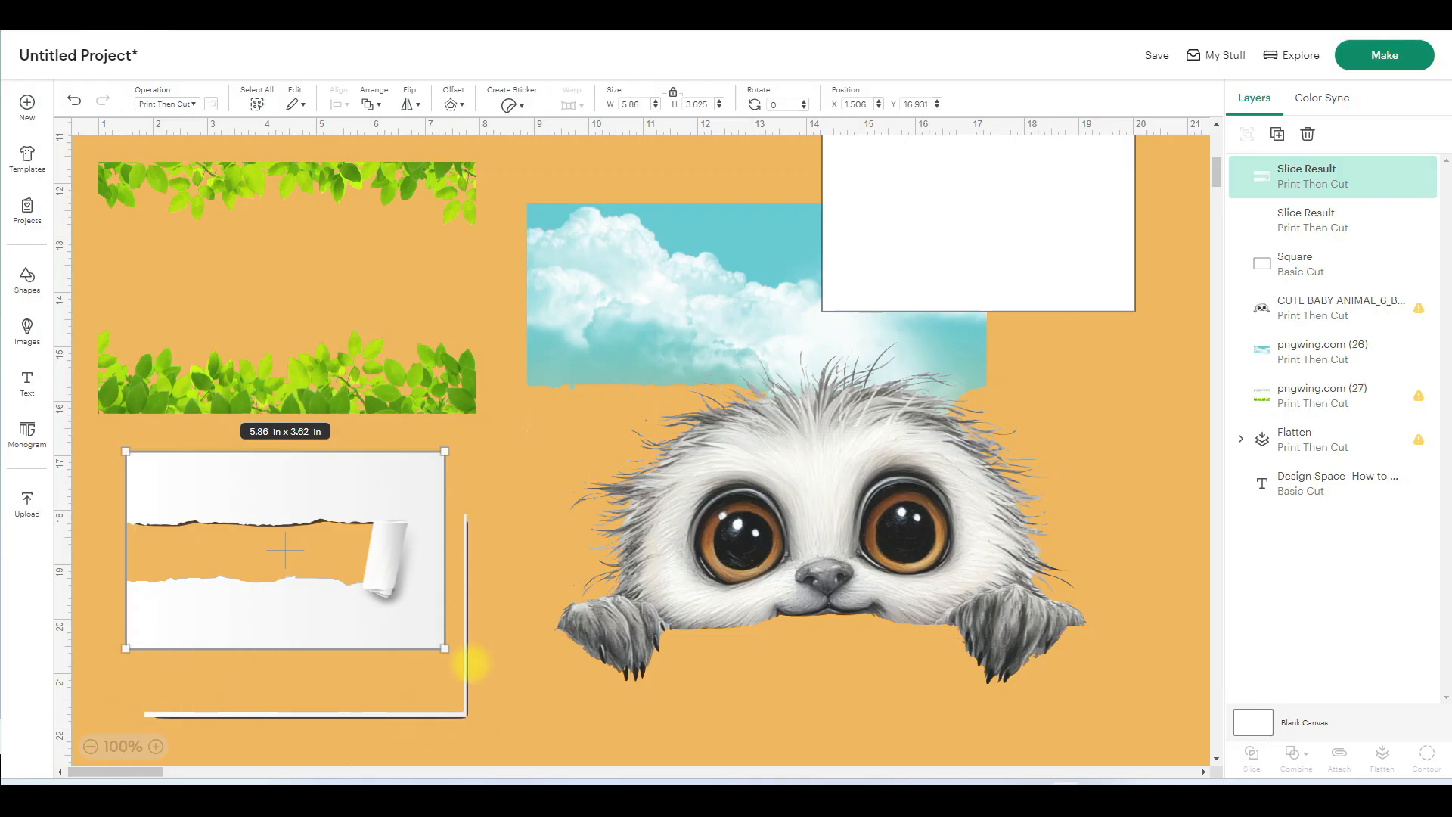
{"action": "left_click", "coordinate": [459, 712]}
{"action": "key", "text": "Delete"}
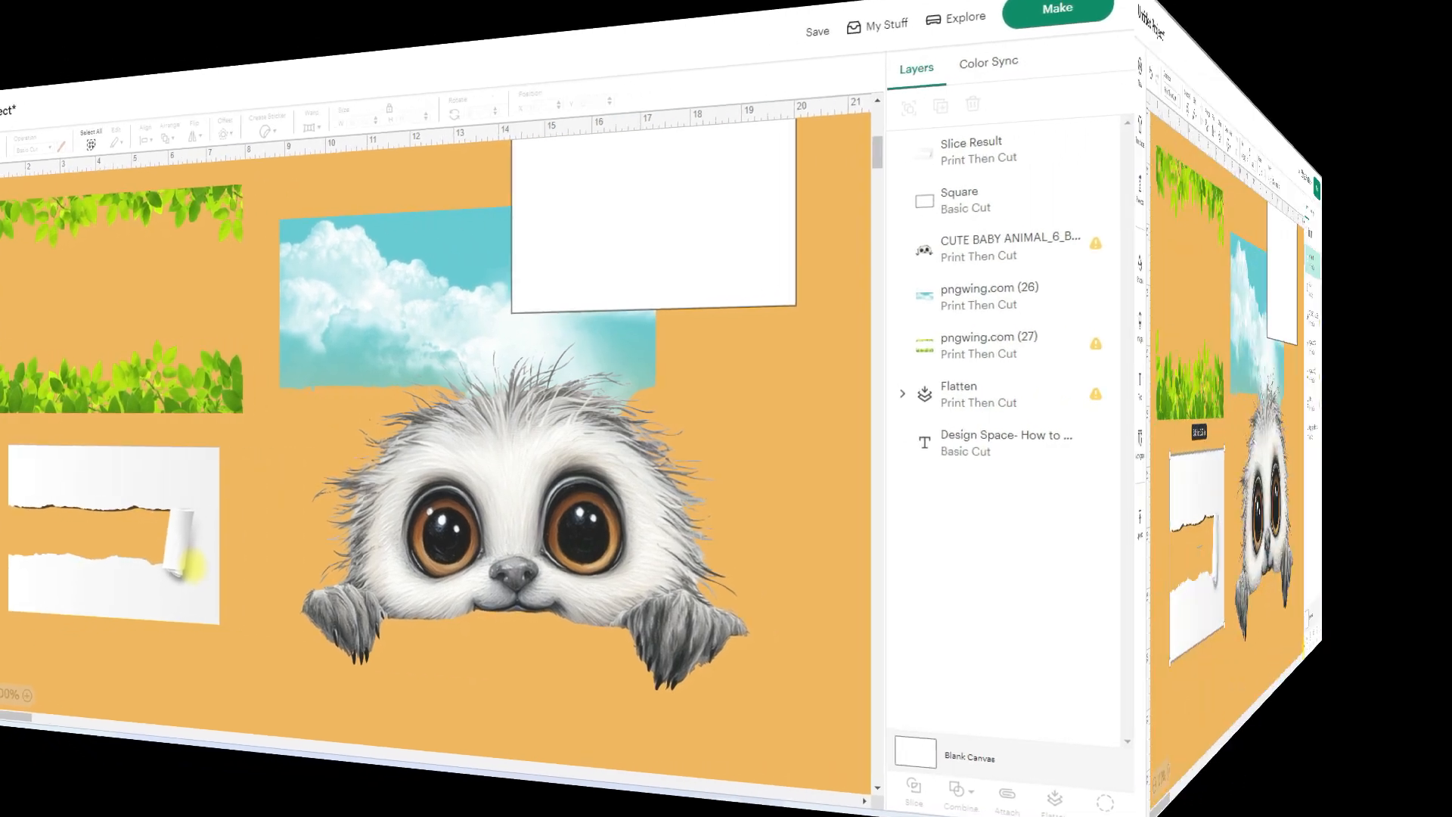
{"action": "left_click", "coordinate": [290, 552]}
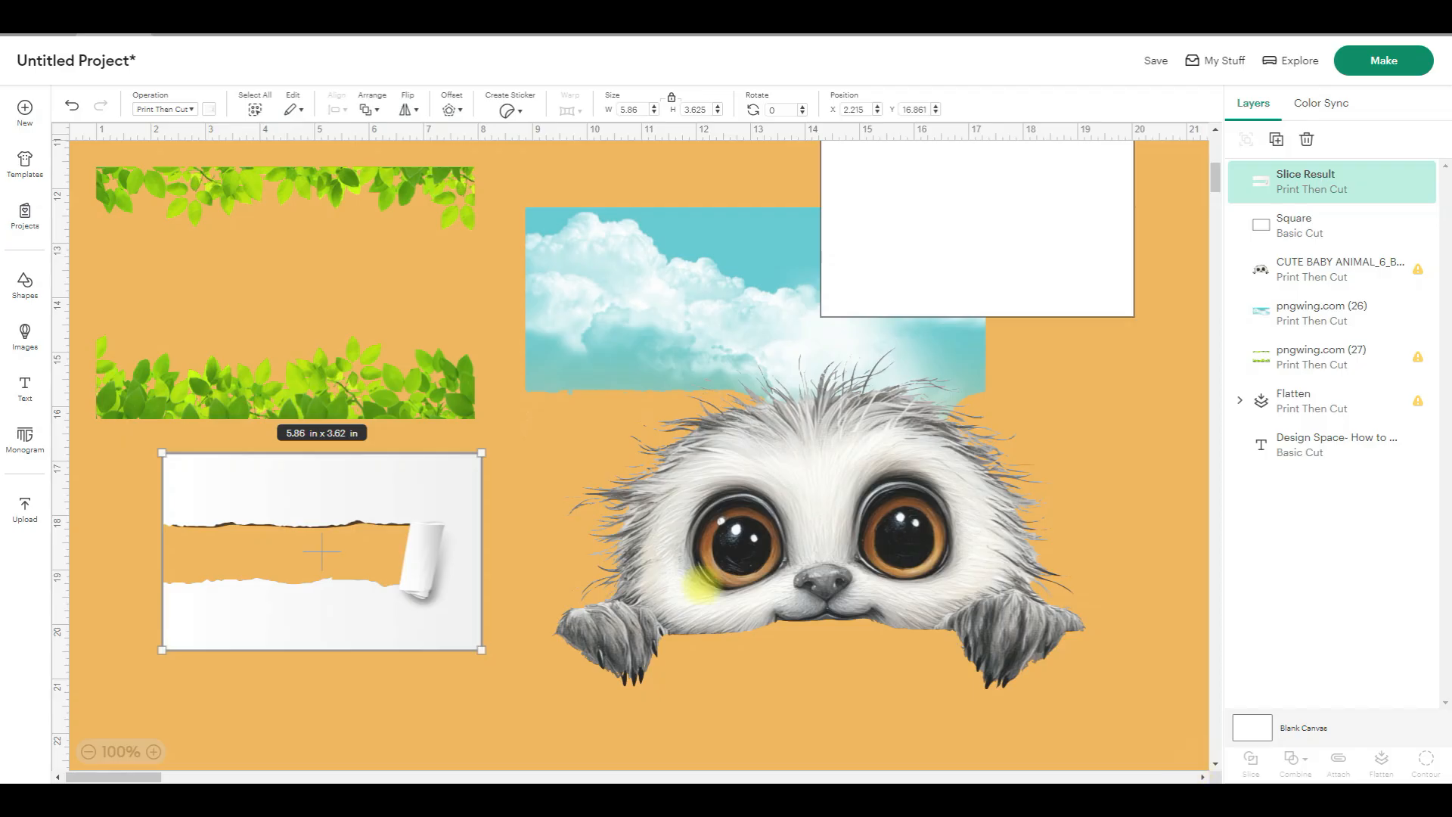
- Shift the sky slightly upward, move the leaf border onto the white square and bring the border to the front
{"action": "left_click_drag", "start_coordinate": [700, 285], "coordinate": [538, 254]}
{"action": "left_click_drag", "start_coordinate": [591, 308], "coordinate": [753, 310]}
{"action": "left_click_drag", "start_coordinate": [285, 293], "coordinate": [309, 291]}
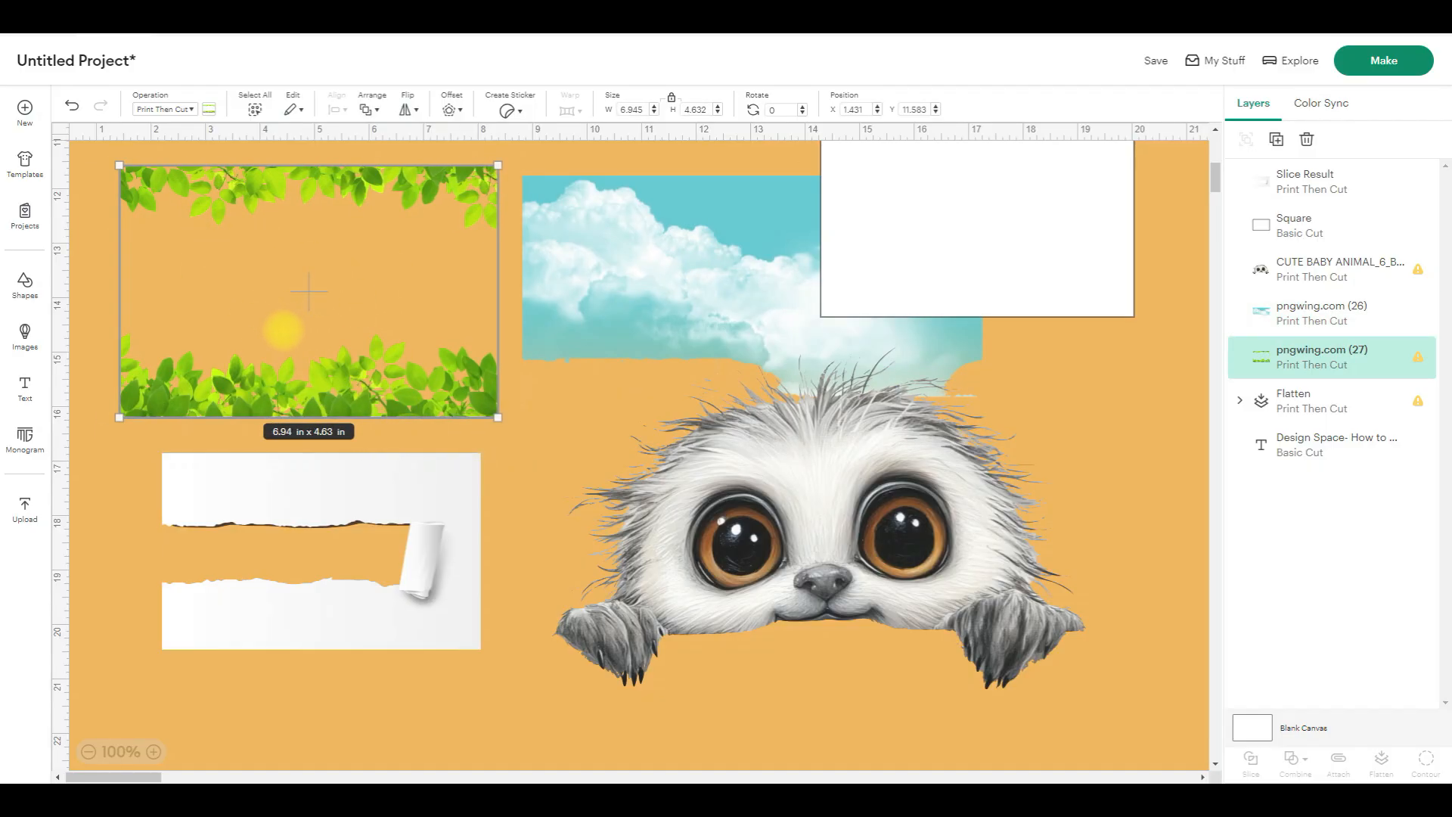
{"action": "left_click_drag", "start_coordinate": [309, 291], "coordinate": [1006, 191]}
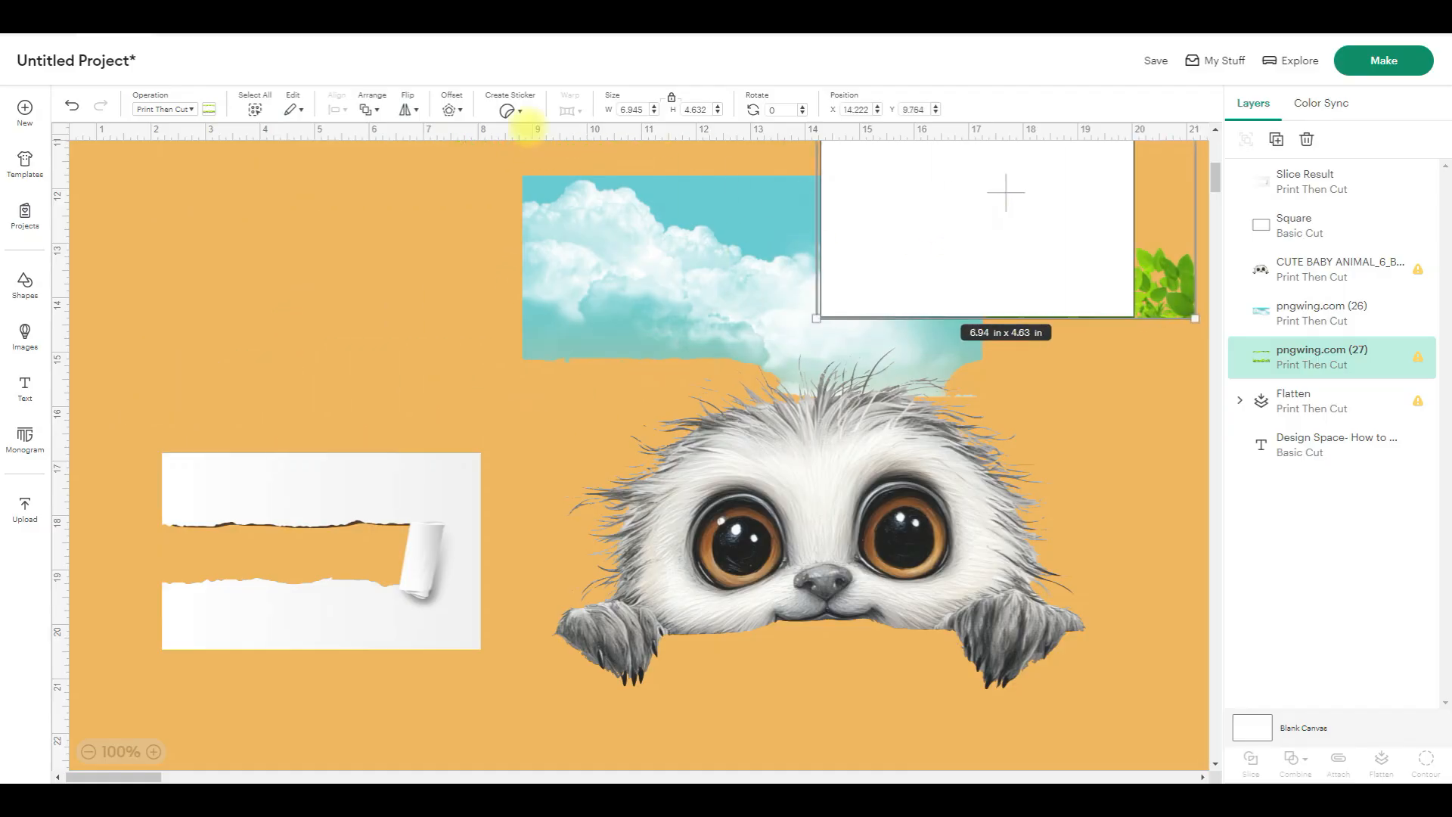
{"action": "left_click", "coordinate": [367, 109]}
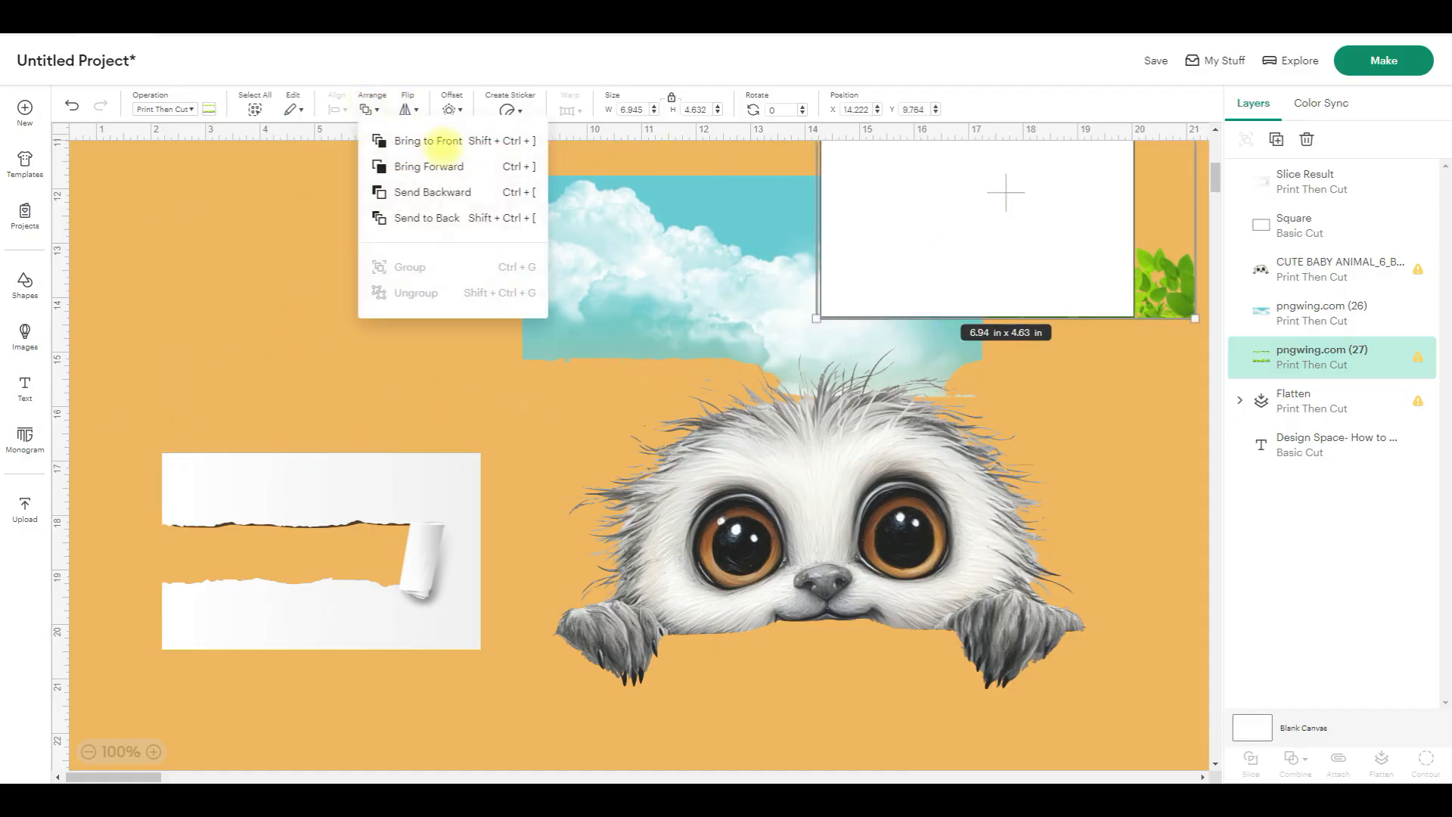
{"action": "left_click", "coordinate": [428, 141]}
- Place the leaf border above the torn paper with the white square behind it, stretching the square to about 6.85 in by 4.51 in
{"action": "left_click_drag", "start_coordinate": [1006, 191], "coordinate": [507, 289]}
{"action": "left_click_drag", "start_coordinate": [978, 216], "coordinate": [478, 308]}
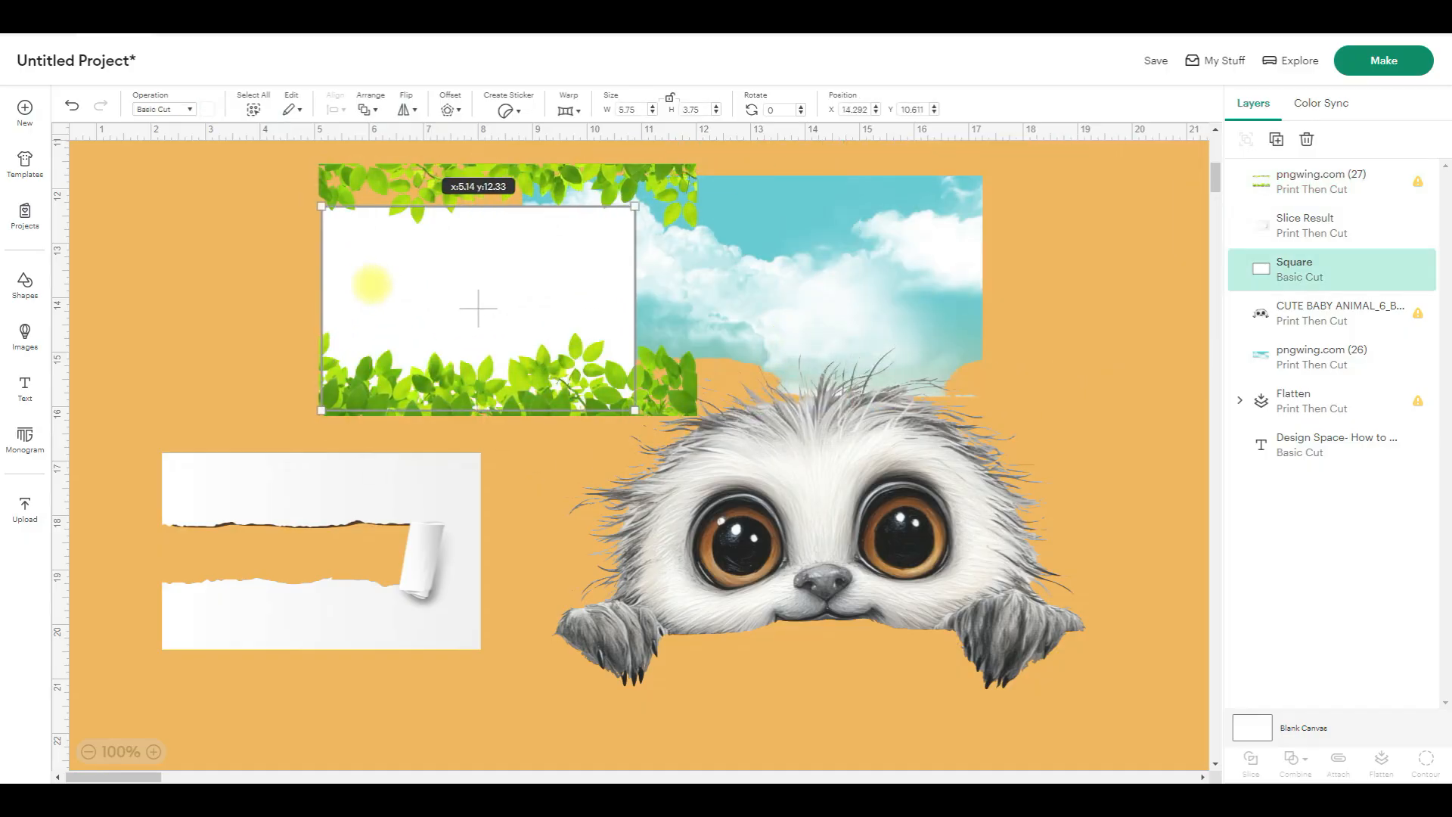
{"action": "left_click_drag", "start_coordinate": [447, 205], "coordinate": [447, 164]}
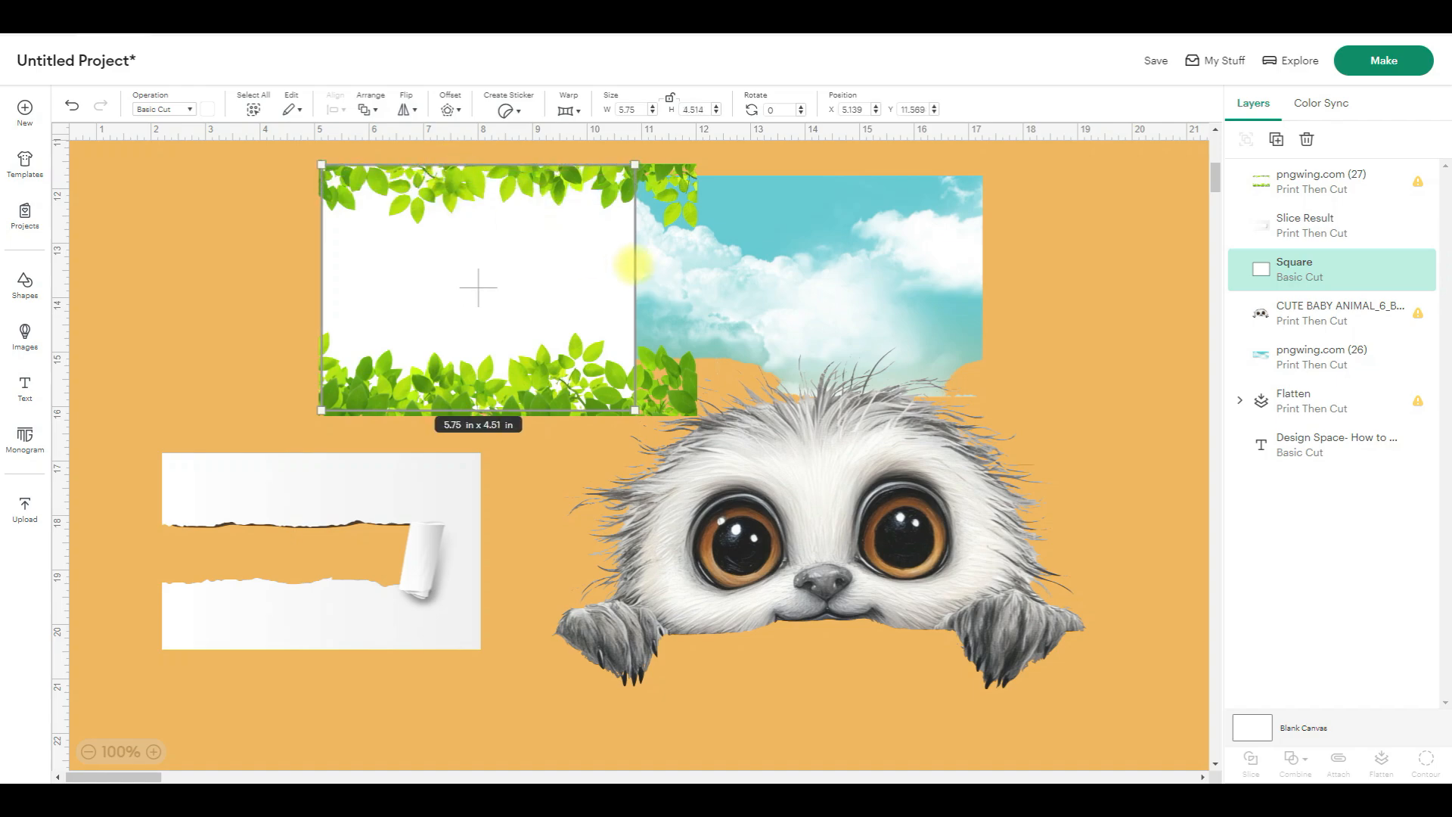
{"action": "left_click_drag", "start_coordinate": [635, 287], "coordinate": [695, 287]}
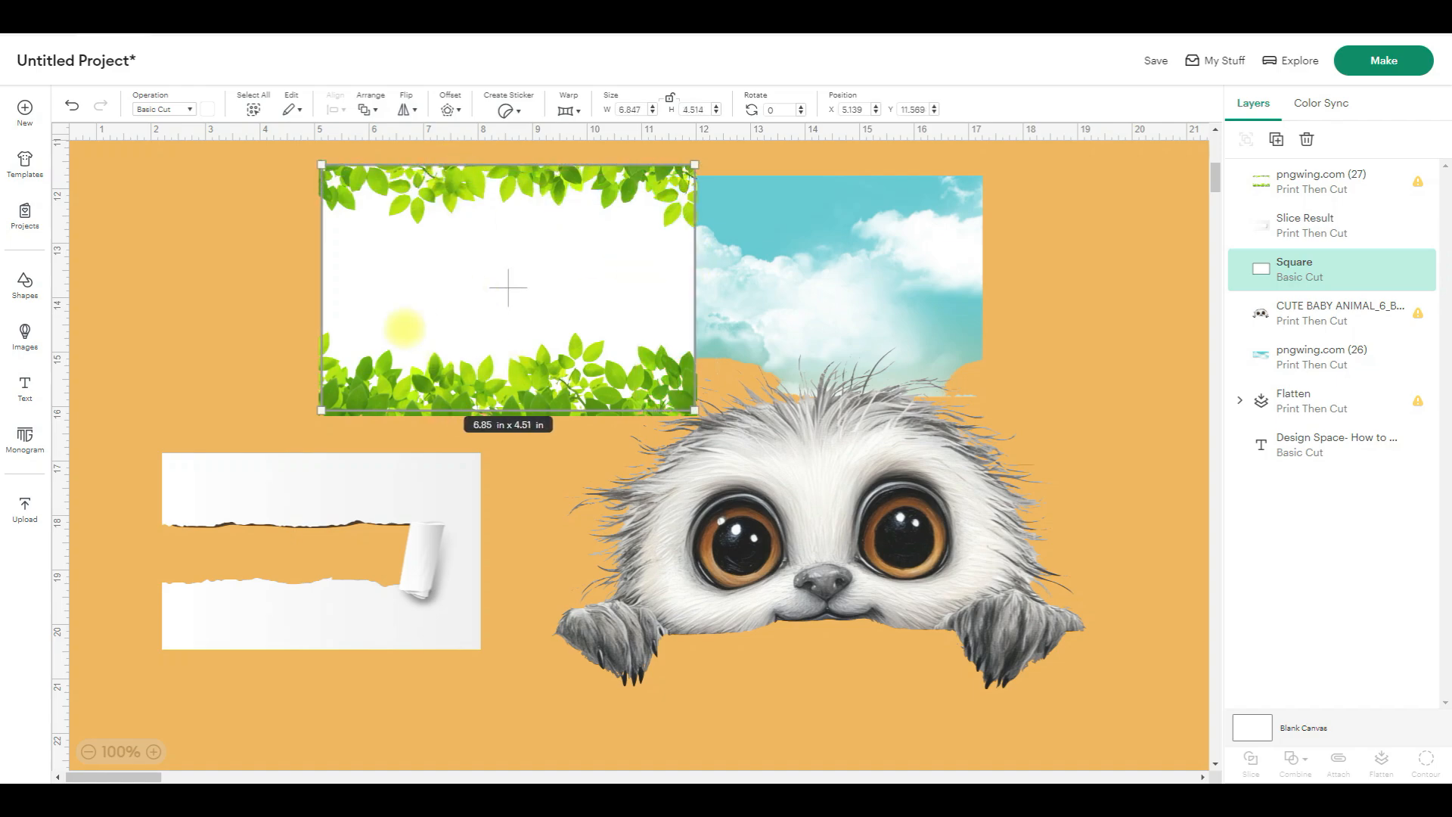
- Move the white square away and place the sky behind the leaf border, stretching it taller to fill the border's height
{"action": "left_click_drag", "start_coordinate": [508, 288], "coordinate": [385, 283]}
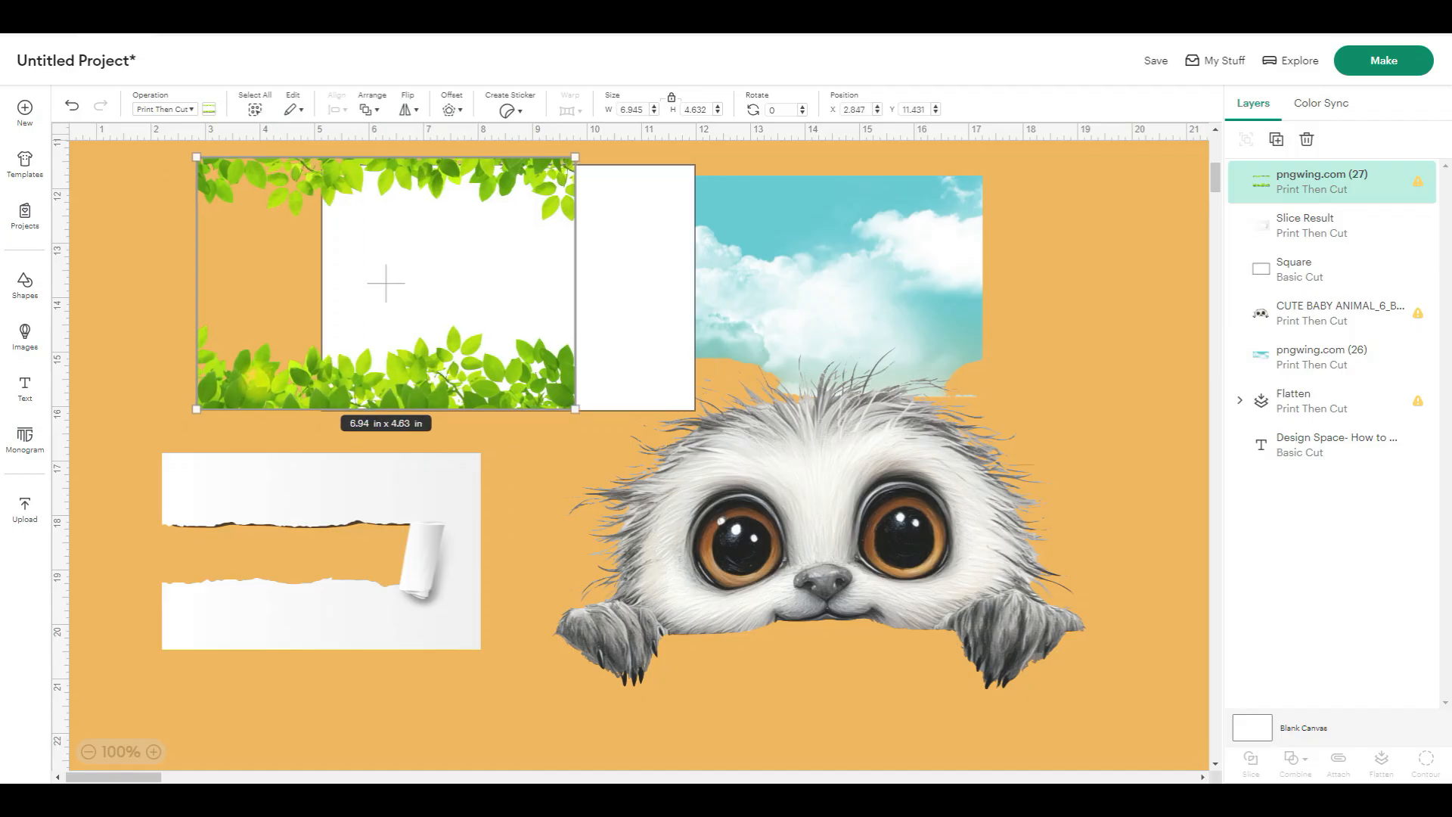
{"action": "left_click", "coordinate": [683, 316]}
{"action": "left_click_drag", "start_coordinate": [665, 312], "coordinate": [1218, 312]}
{"action": "left_click_drag", "start_coordinate": [752, 308], "coordinate": [428, 293]}
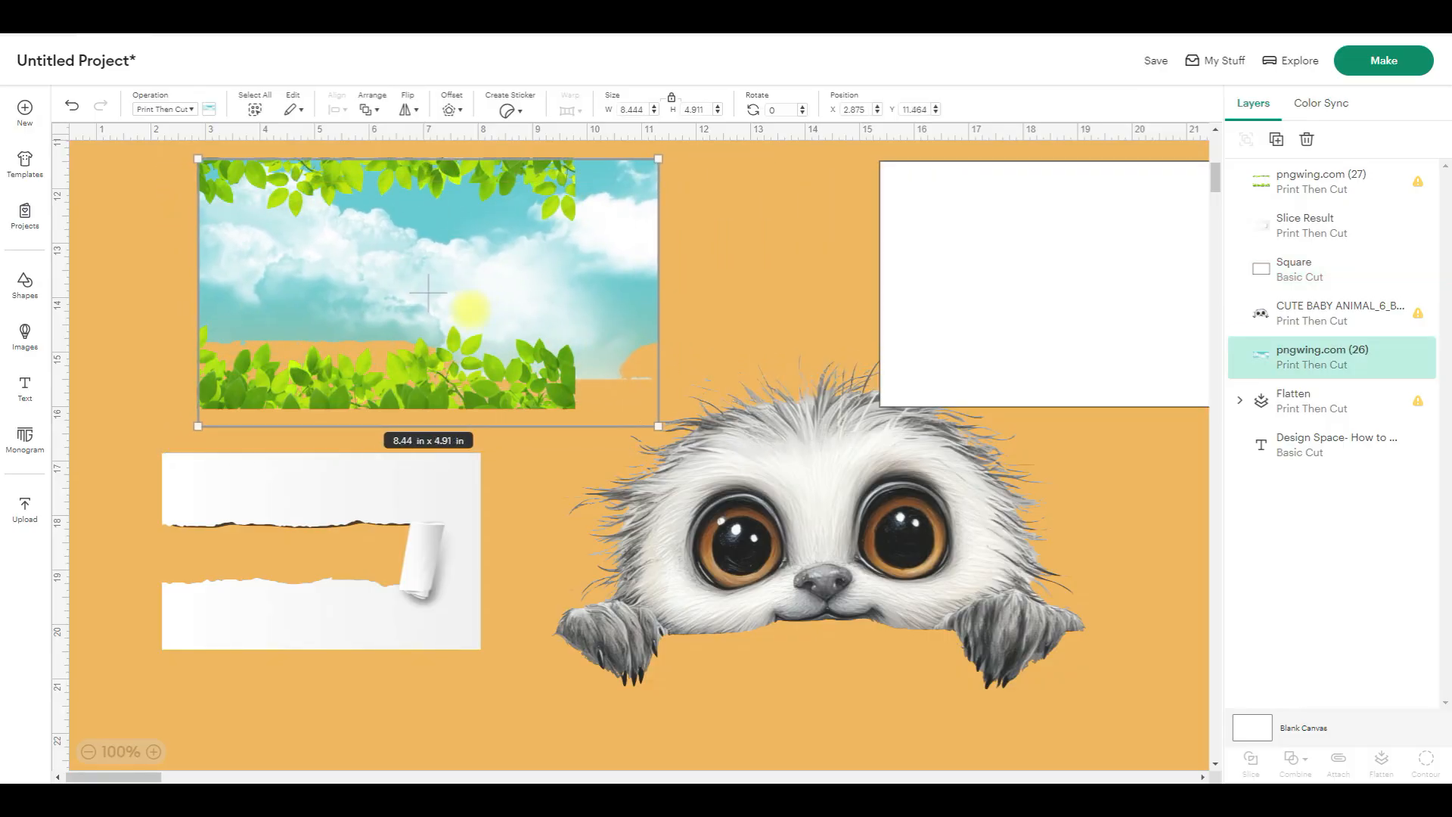
{"action": "left_click_drag", "start_coordinate": [610, 423], "coordinate": [640, 458]}
- Shrink the furry animal to about 4.04 in by 2.6 in and place it behind the lower leaves at about X 3.5, Y 12.9
{"action": "left_click", "coordinate": [873, 582]}
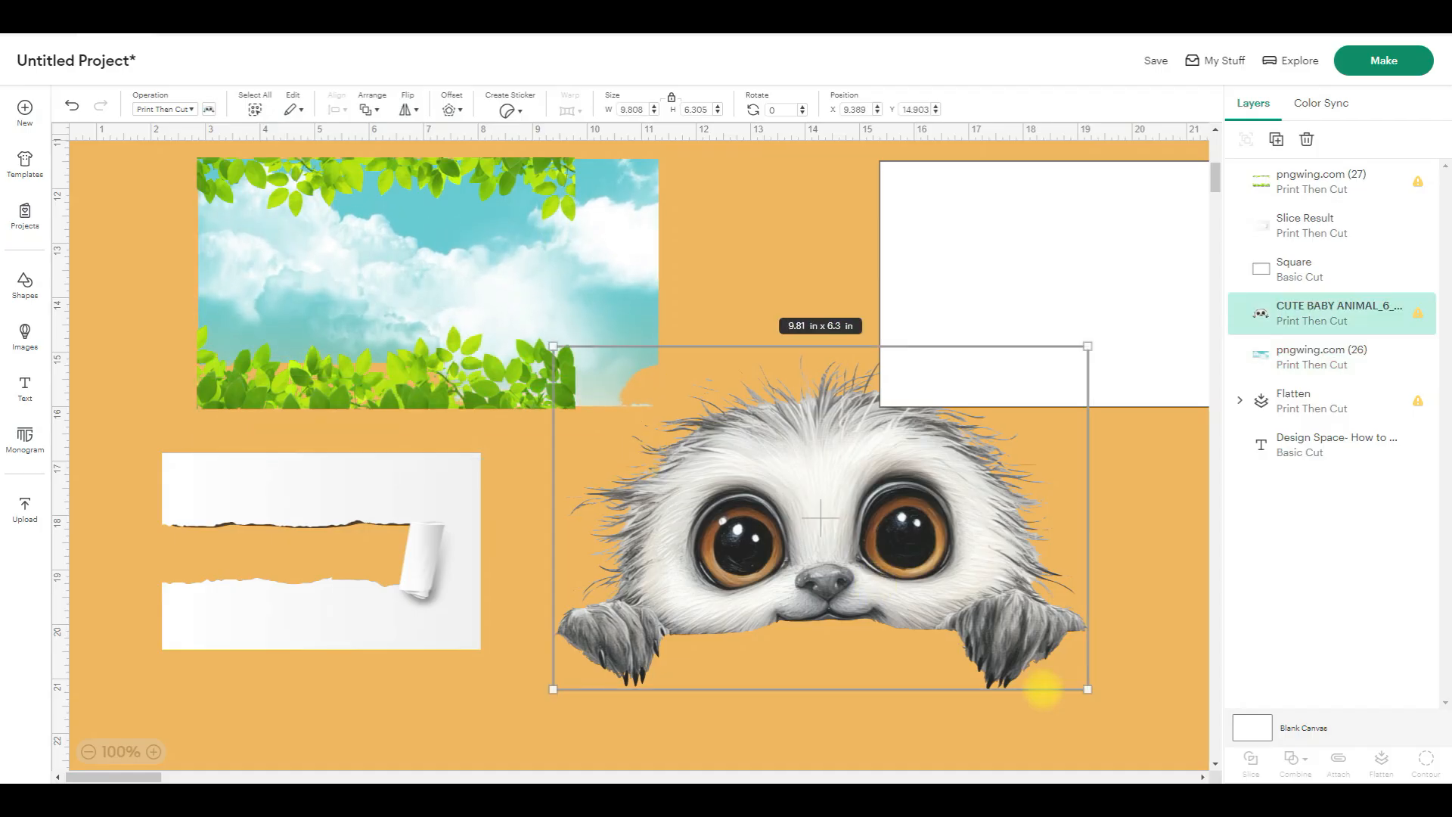
{"action": "left_click_drag", "start_coordinate": [1082, 688], "coordinate": [738, 484]}
{"action": "left_click_drag", "start_coordinate": [661, 412], "coordinate": [342, 304]}
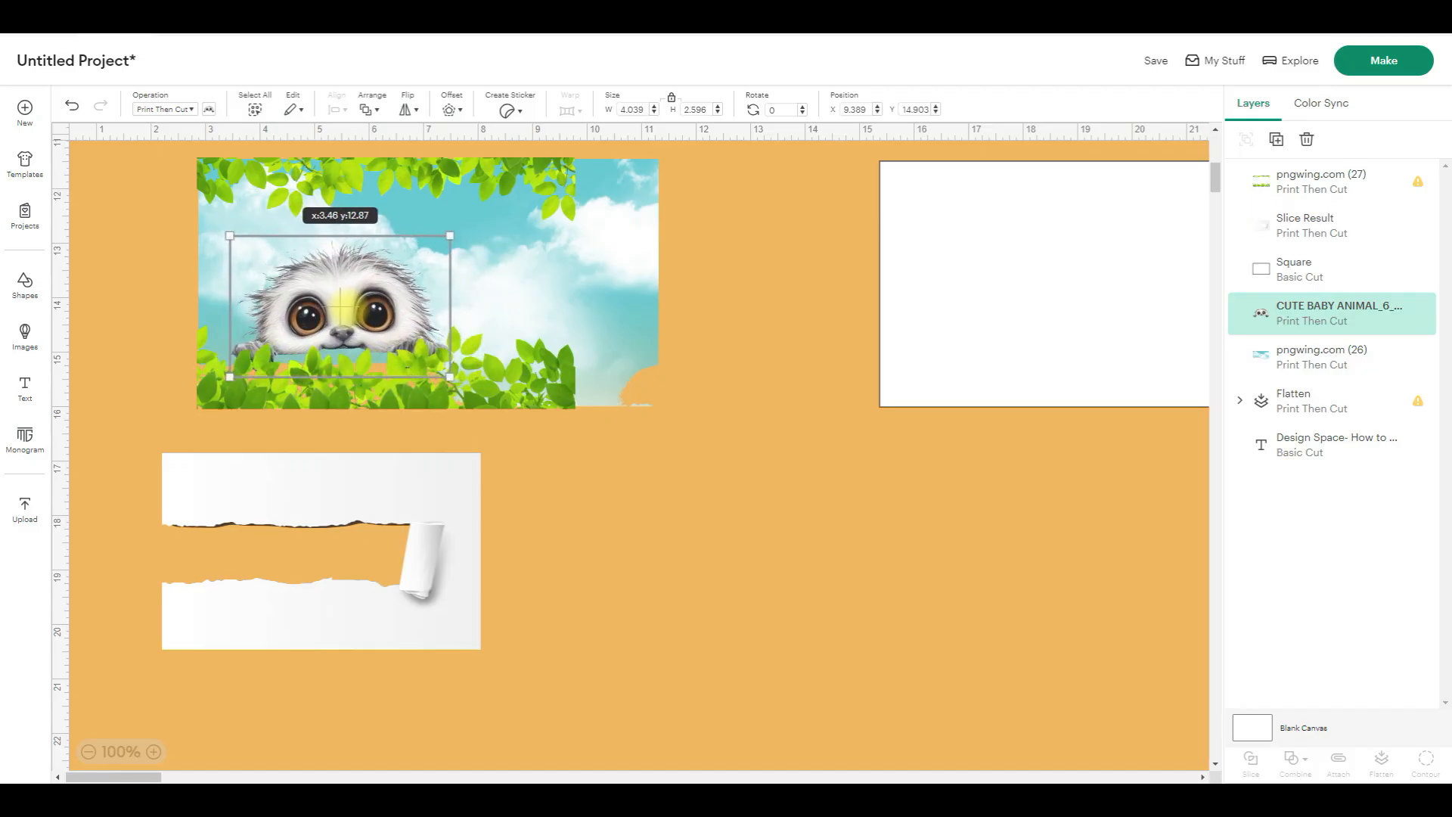
- Move the torn paper and white square clear of the animal scene, and resize the square to 5.75 by 3.75 in
{"action": "left_click_drag", "start_coordinate": [485, 491], "coordinate": [627, 580]}
{"action": "left_click_drag", "start_coordinate": [985, 324], "coordinate": [856, 503]}
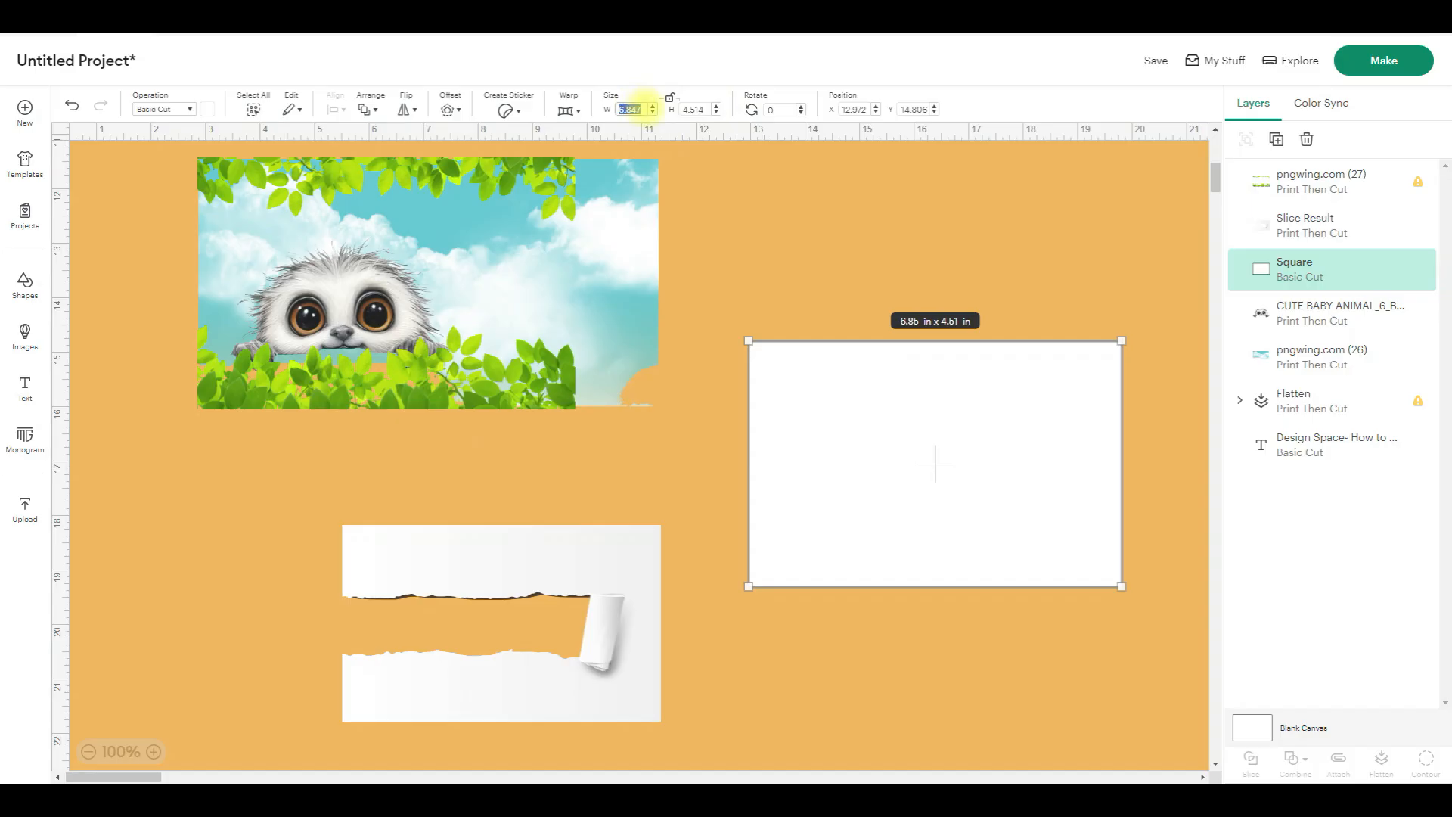
{"action": "left_click", "coordinate": [640, 105]}
{"action": "type", "text": "5.75"}
{"action": "key", "text": "Return"}
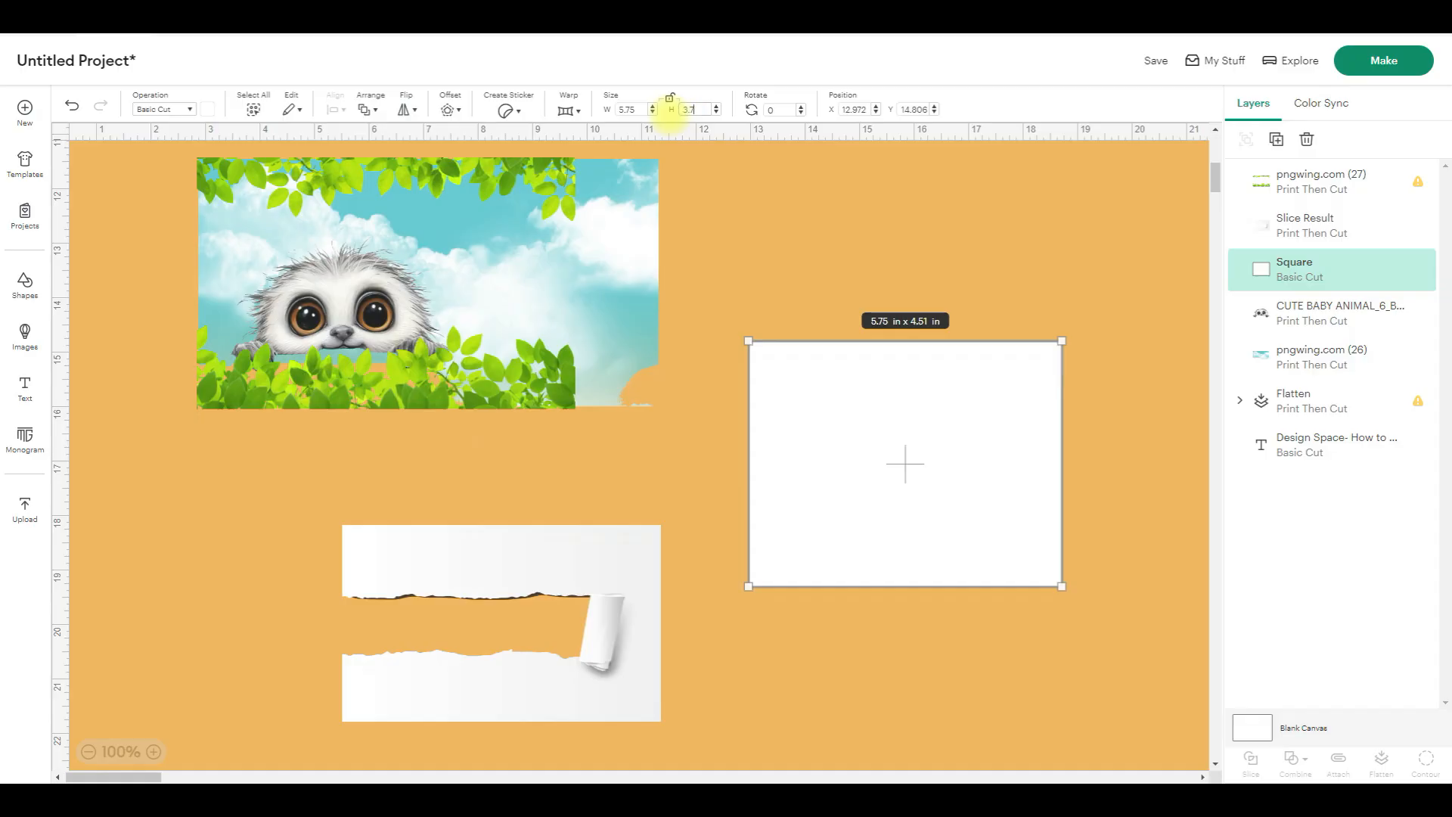
{"action": "key", "text": "Return"}
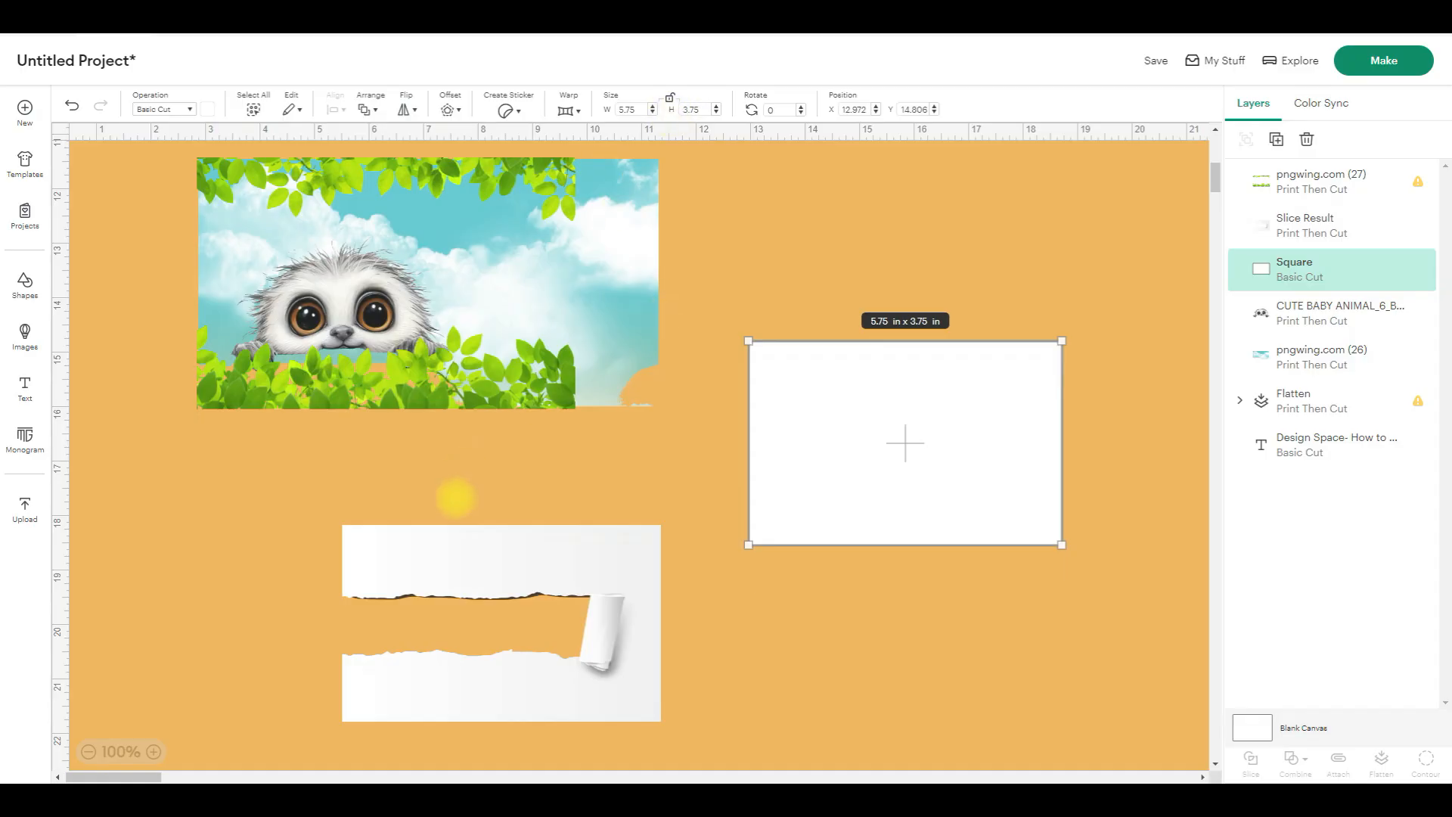
- Place the torn paper over the white square and resize it, with proportions unlocked, to 5.75 by 3.75 in
{"action": "left_click_drag", "start_coordinate": [507, 573], "coordinate": [918, 401]}
{"action": "left_click_drag", "start_coordinate": [914, 454], "coordinate": [906, 441]}
{"action": "left_click", "coordinate": [630, 109]}
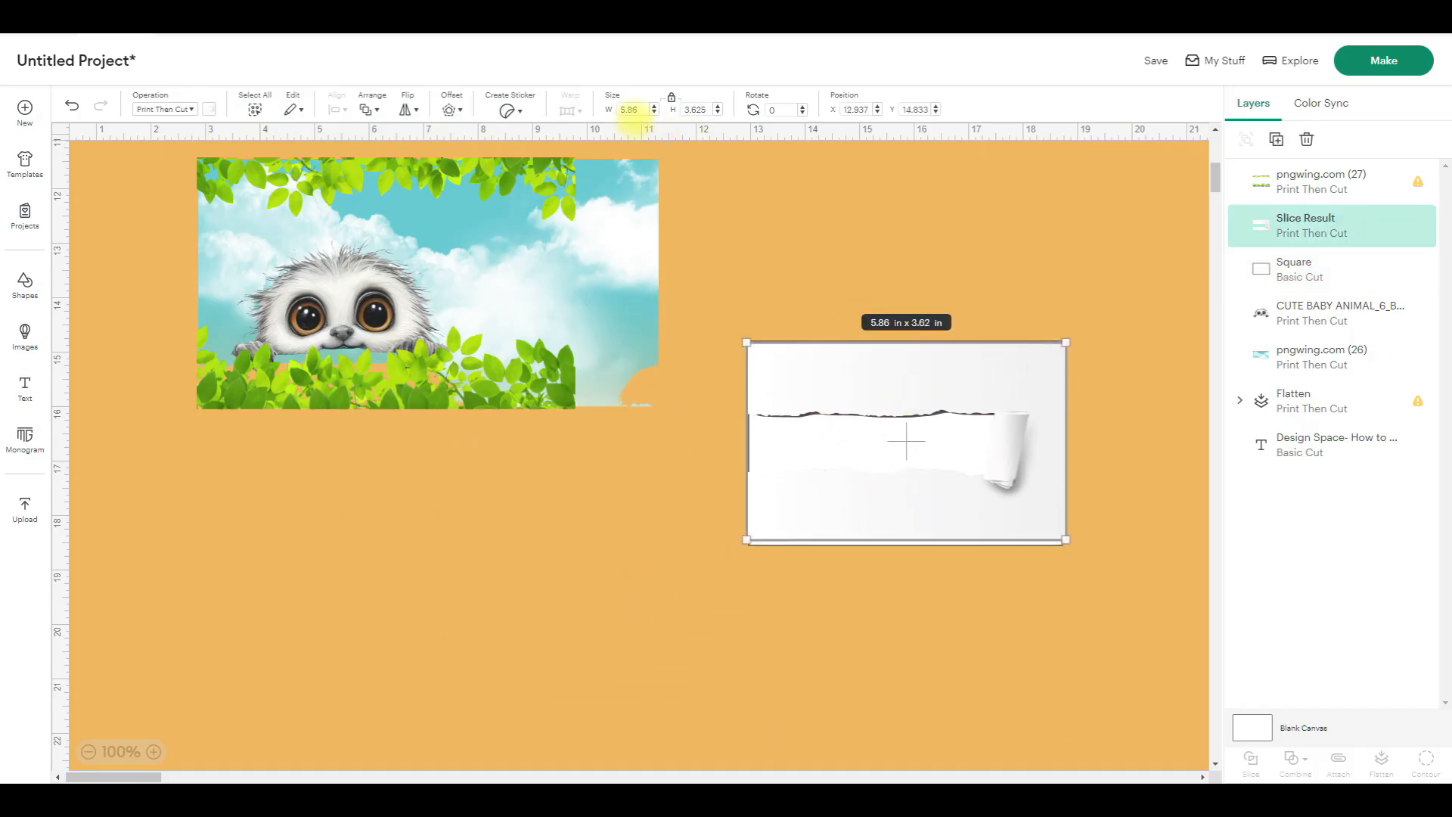
{"action": "left_click_drag", "start_coordinate": [637, 110], "coordinate": [610, 109]}
{"action": "type", "text": "5.75"}
{"action": "key", "text": "Return"}
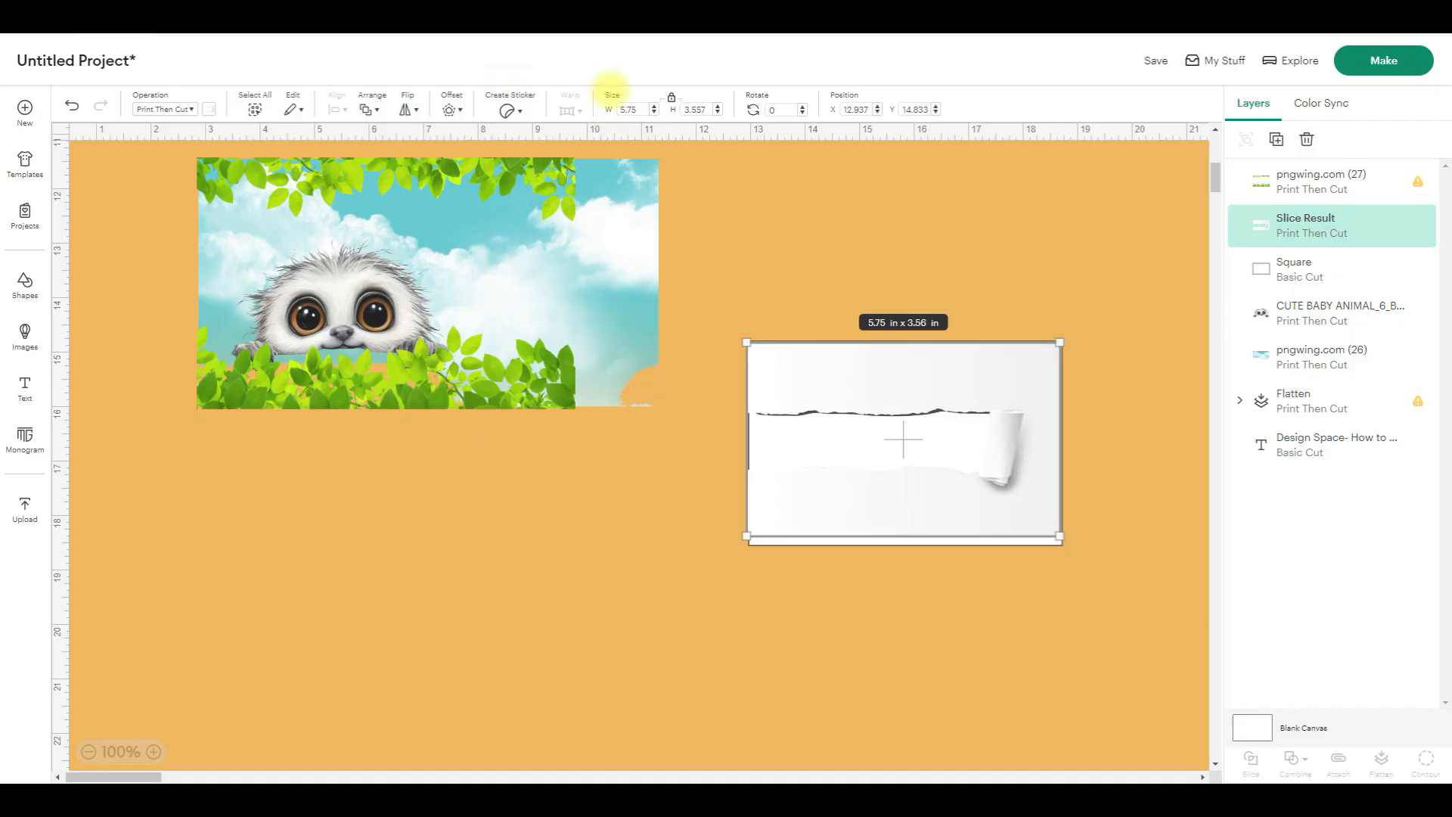
{"action": "left_click_drag", "start_coordinate": [704, 110], "coordinate": [684, 109]}
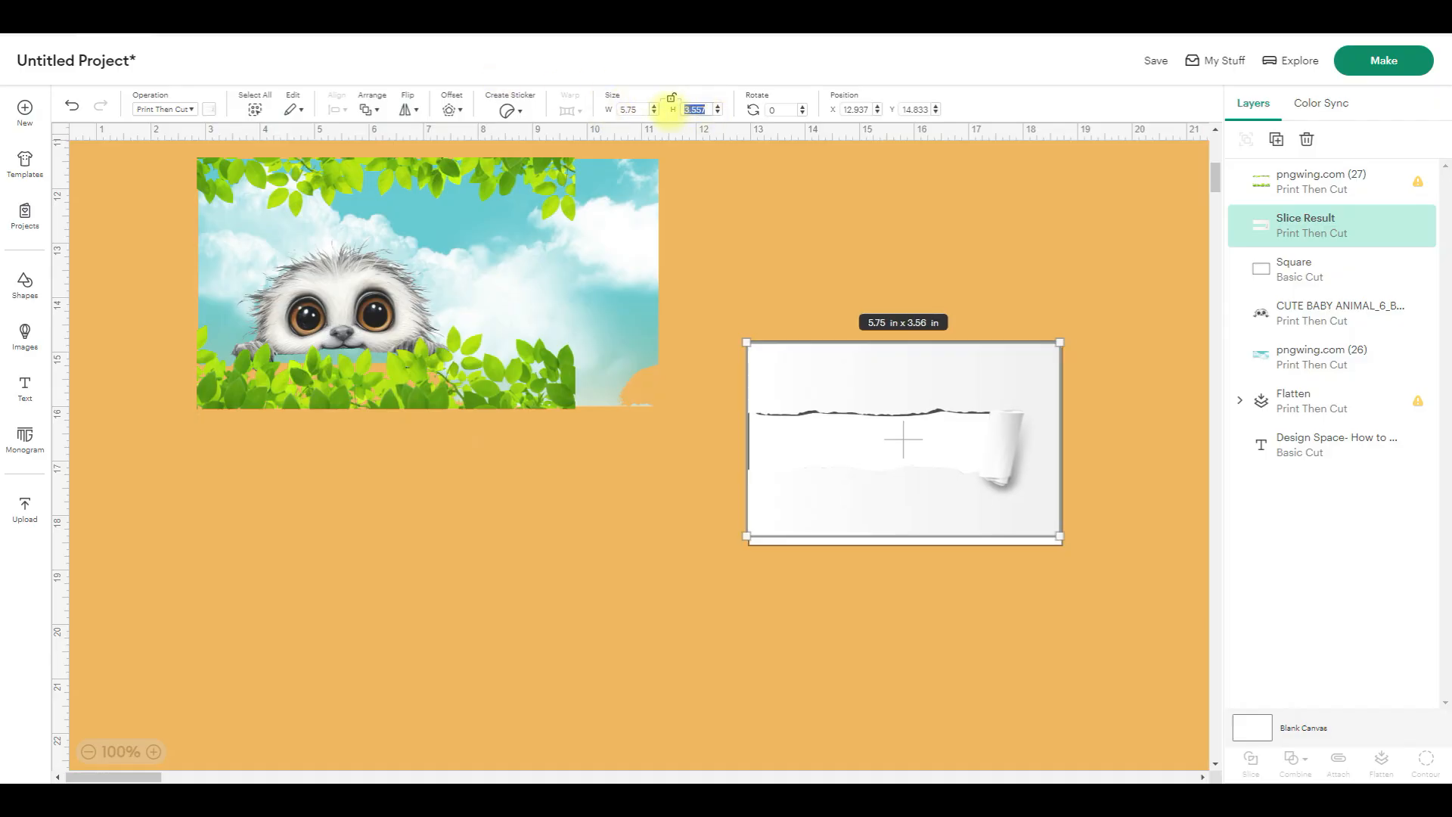
{"action": "type", "text": "3.75"}
{"action": "key", "text": "Return"}
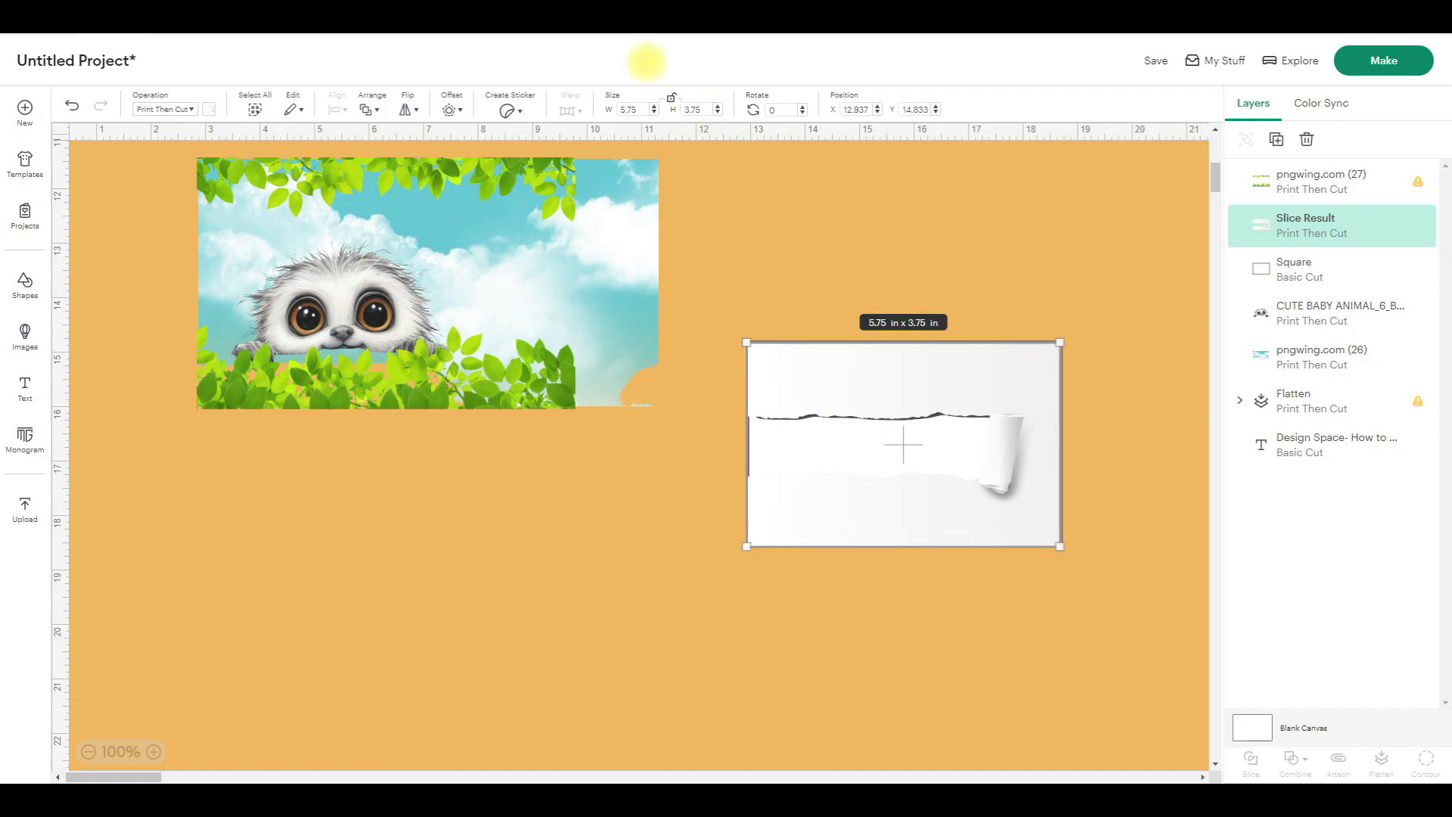
- Align the torn paper and the white square to each other's center
{"action": "mouse_move", "coordinate": [904, 444]}
{"action": "left_mouse_down"}
{"action": "mouse_move", "coordinate": [933, 435]}
{"action": "mouse_move", "coordinate": [905, 444]}
{"action": "left_mouse_up"}
{"action": "left_click_drag", "start_coordinate": [921, 390], "coordinate": [924, 389]}
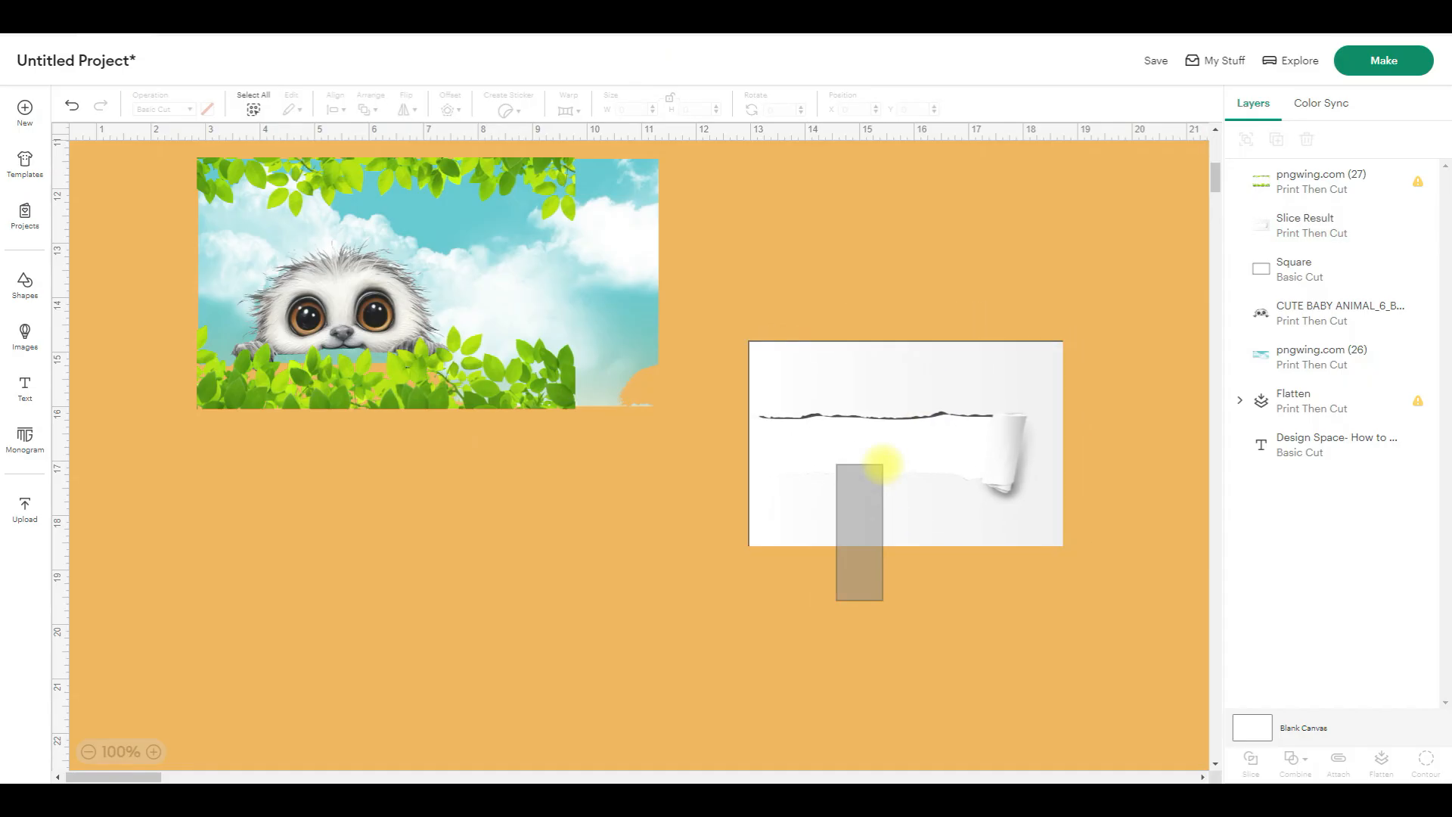
{"action": "left_click", "coordinate": [882, 465]}
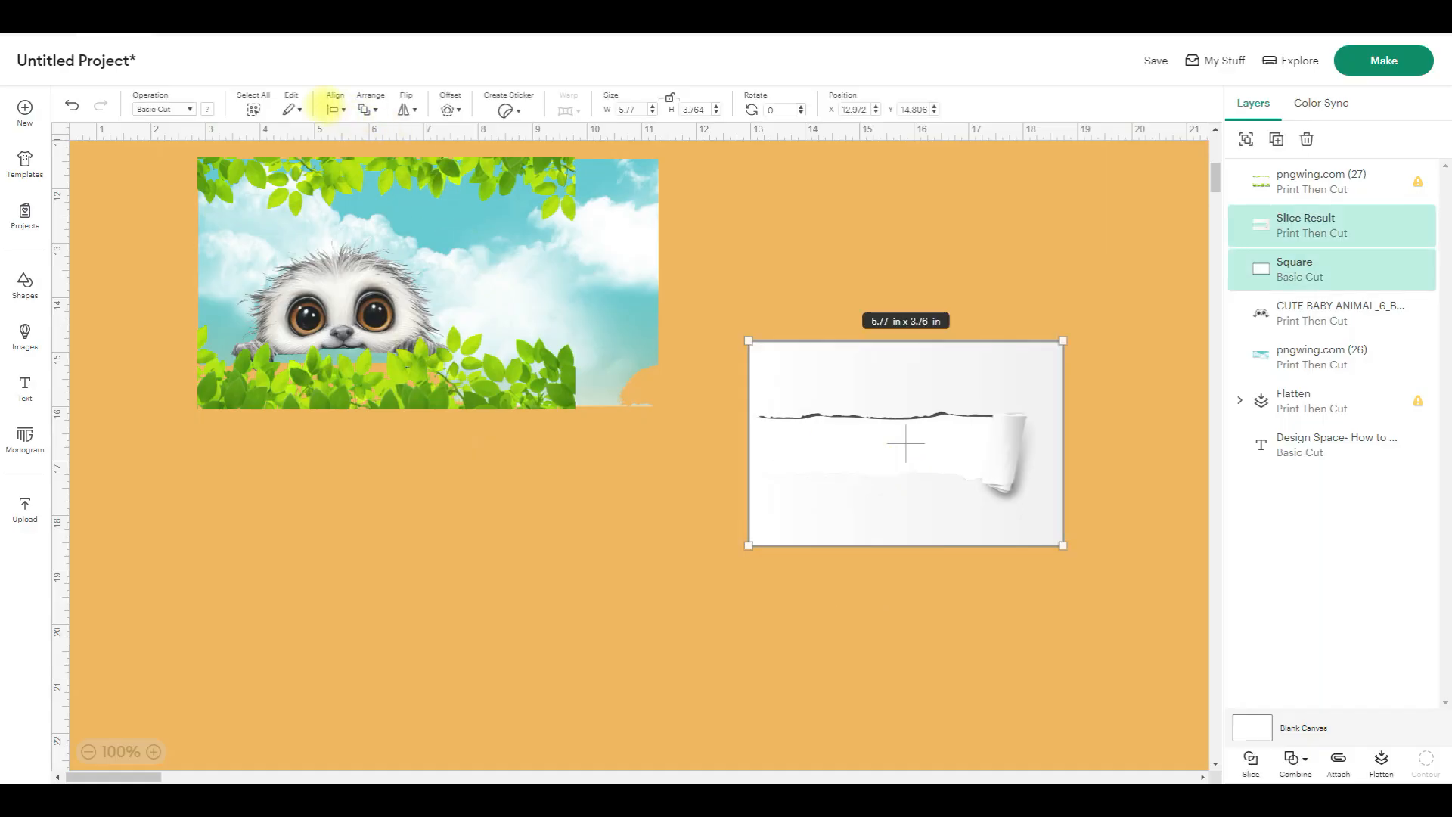
{"action": "left_click", "coordinate": [335, 109]}
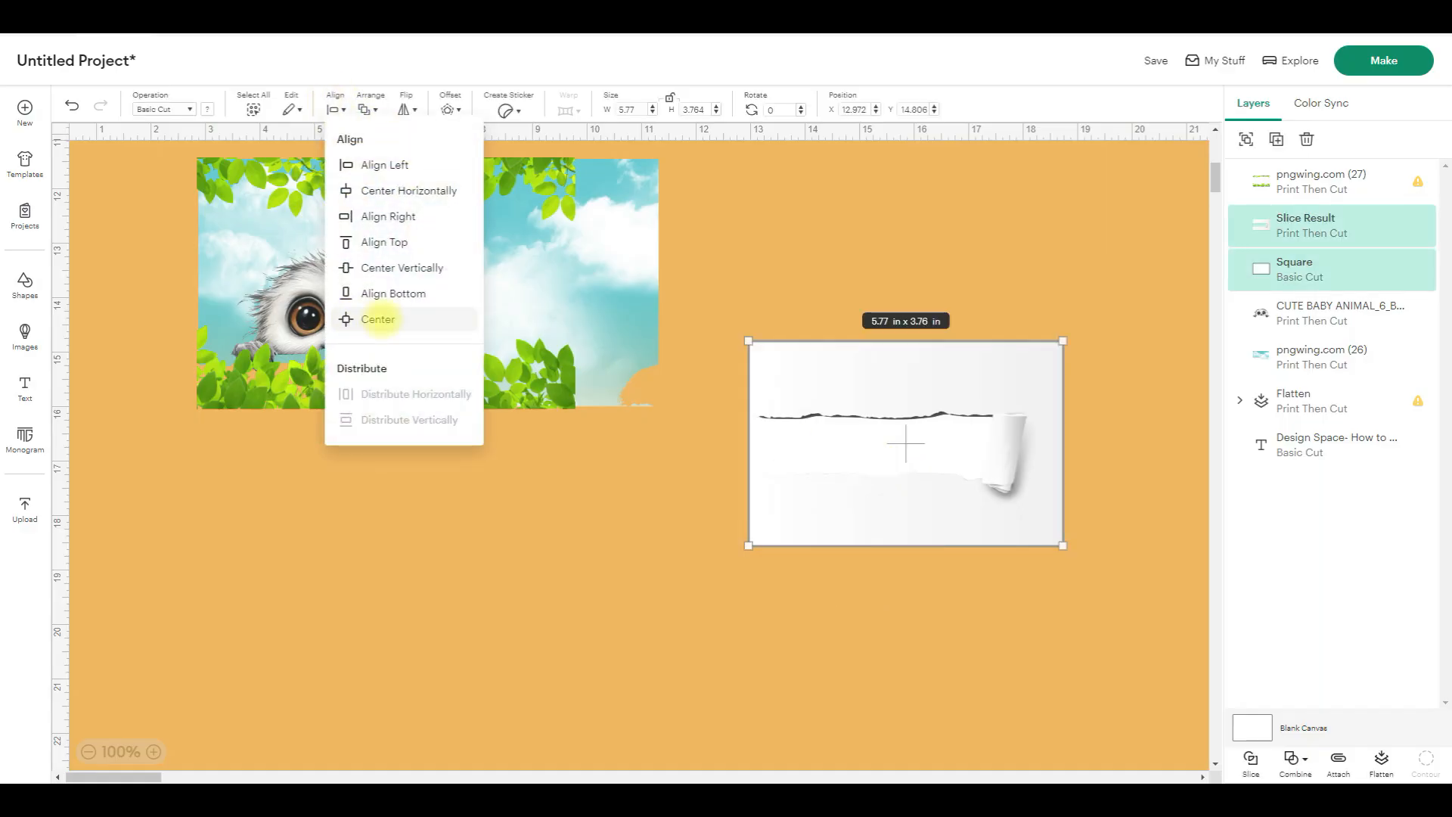
{"action": "left_click", "coordinate": [376, 316]}
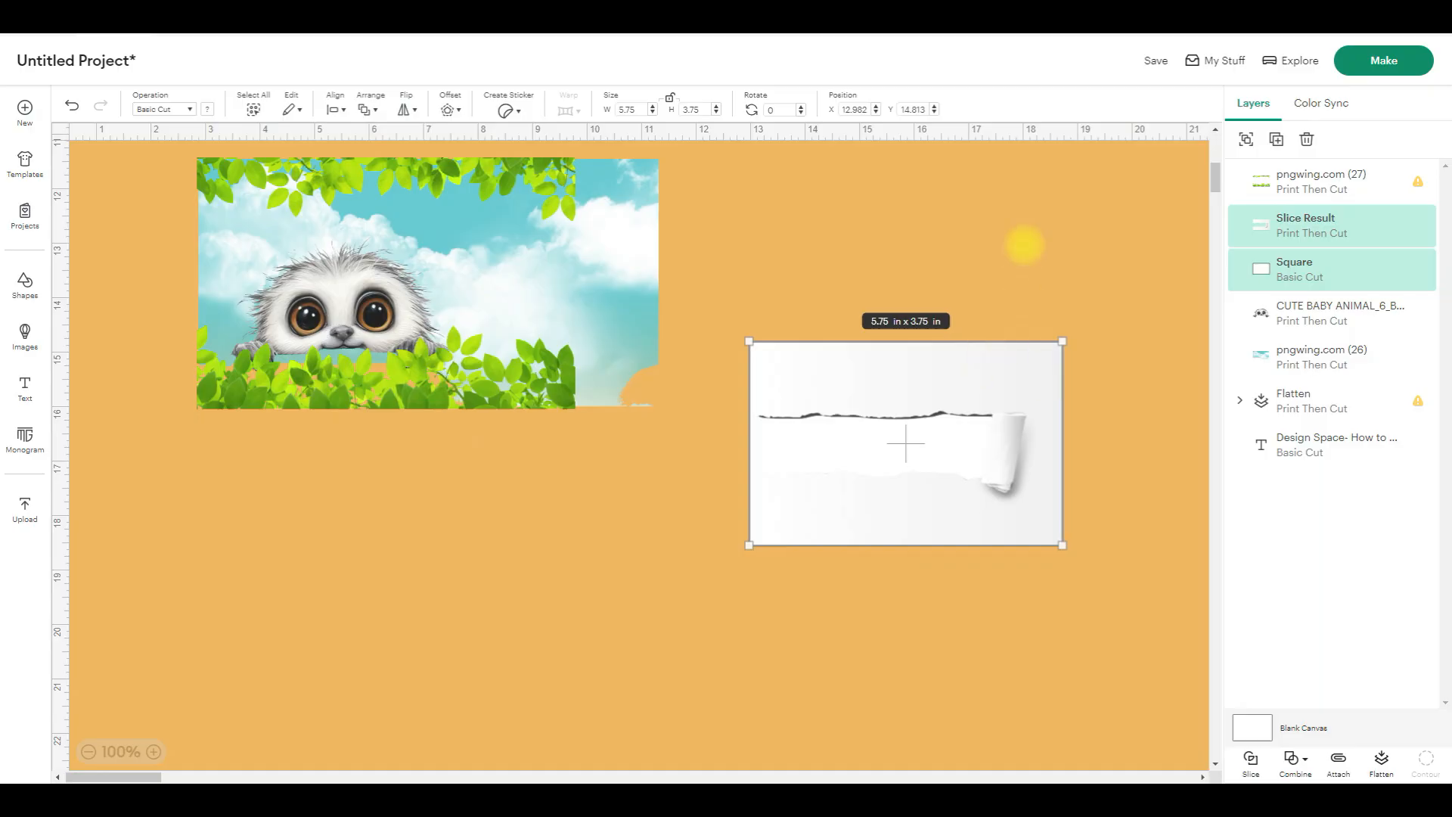
{"action": "left_click", "coordinate": [1024, 244]}
- Rename the Slice Result layer as "torn paper" and the Square layer as "topper"
{"action": "left_click", "coordinate": [906, 442]}
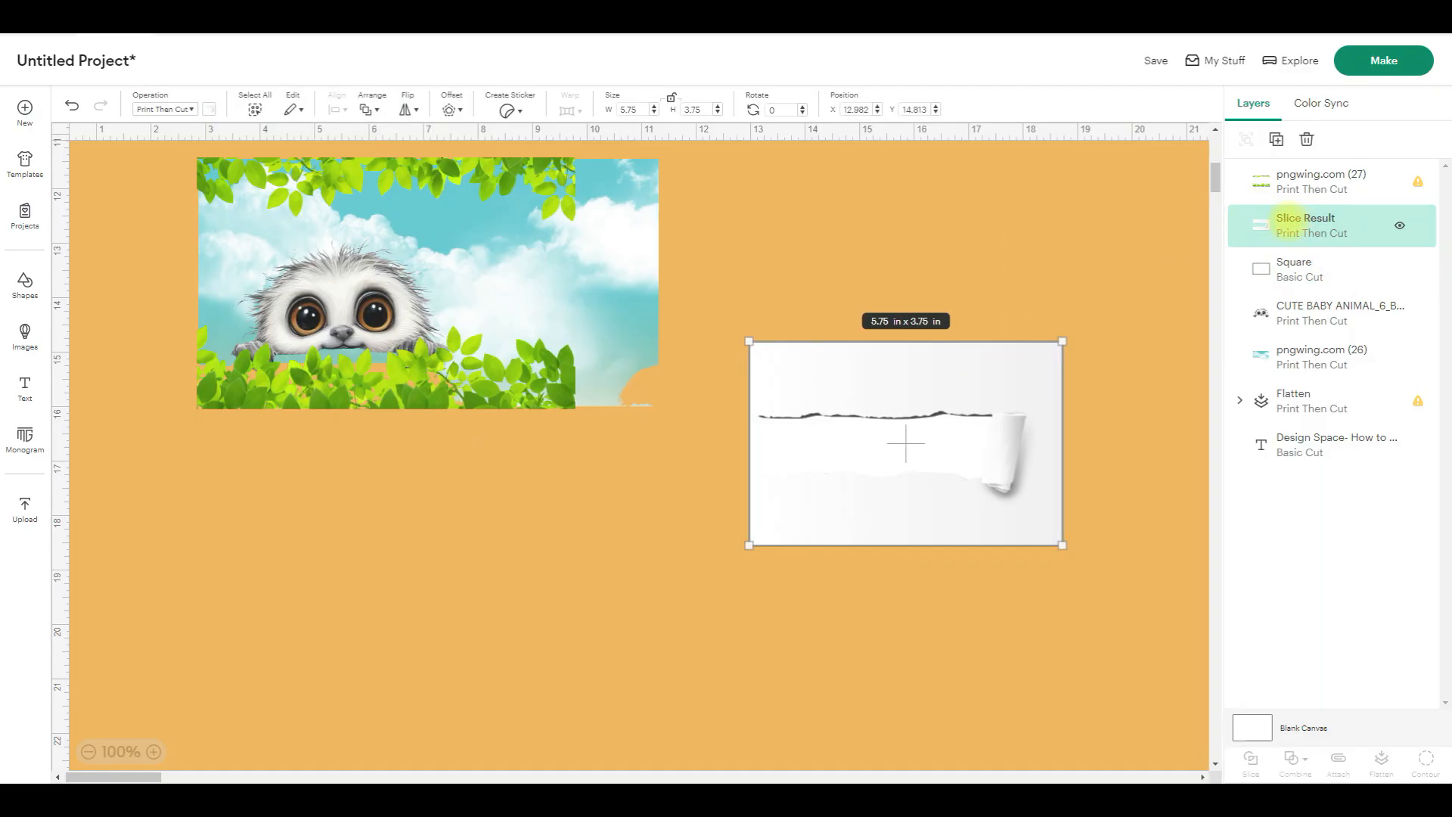
{"action": "double_click", "coordinate": [1291, 218]}
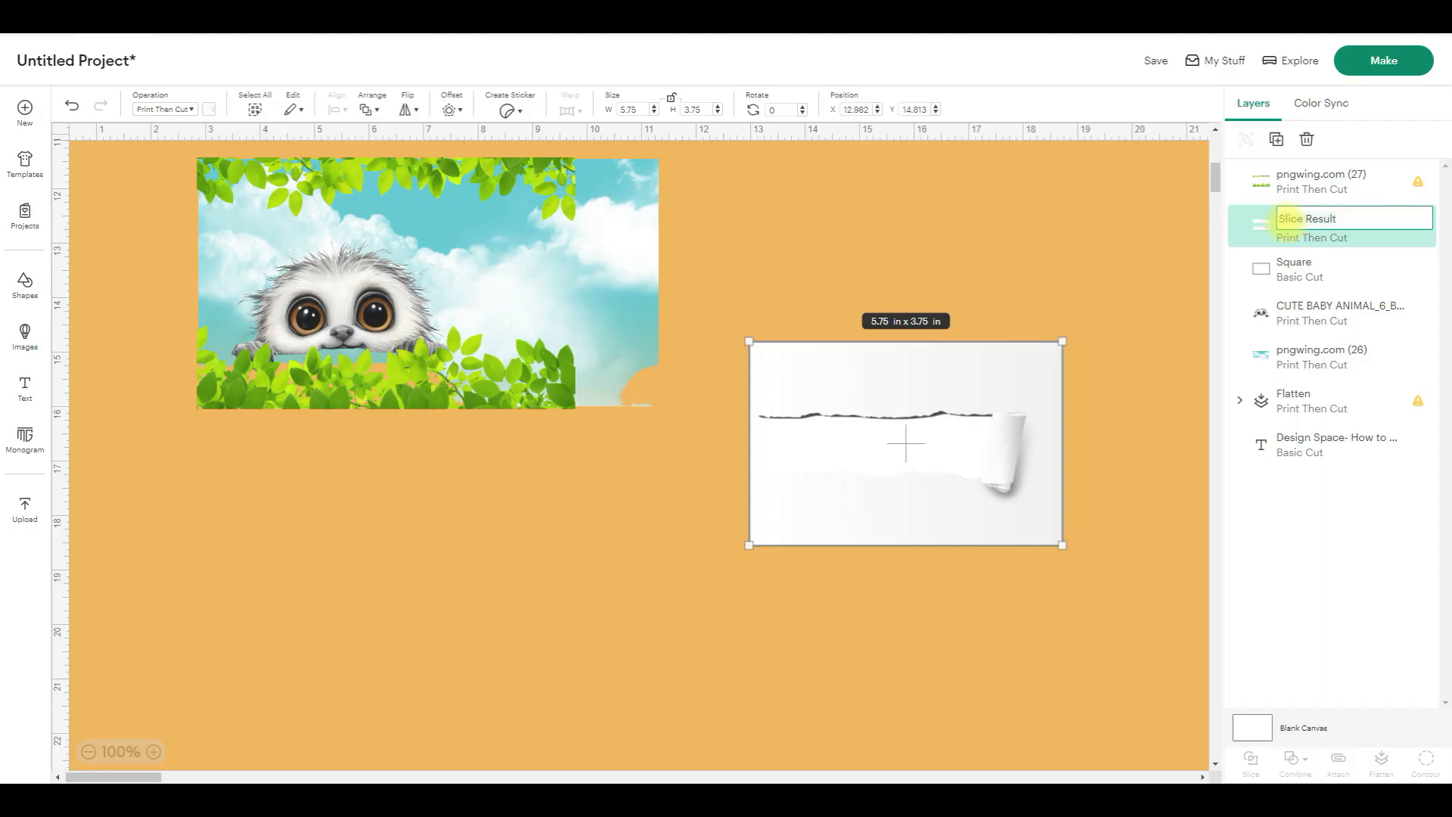
{"action": "type", "text": "torn paper"}
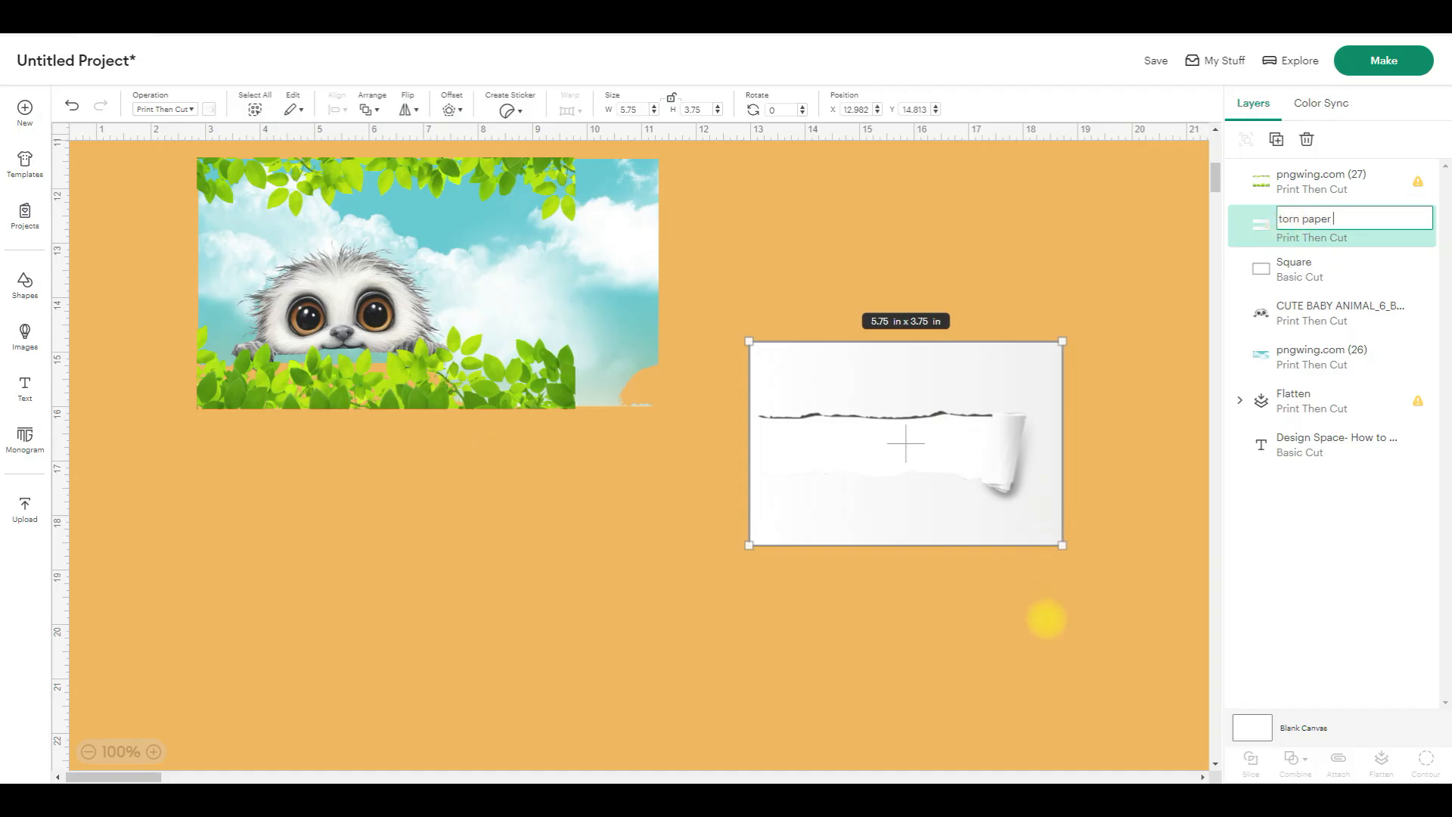
{"action": "left_click", "coordinate": [1044, 616]}
{"action": "left_click", "coordinate": [1274, 258]}
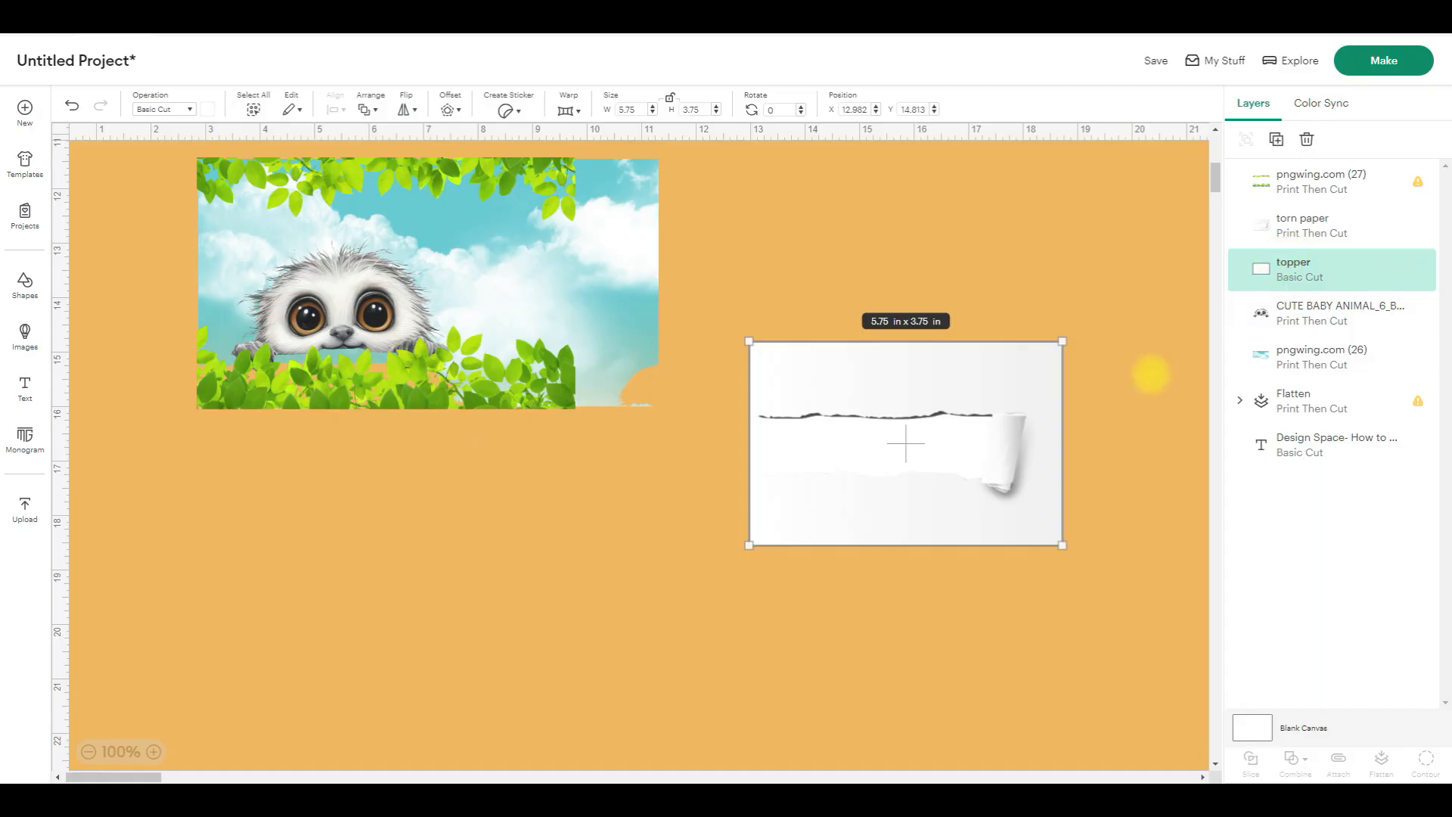
- Move the sky onto the topper and shrink it to about 5.74 by 3.74 in so it matches the topper's outline
{"action": "mouse_move", "coordinate": [428, 307]}
{"action": "left_mouse_down"}
{"action": "mouse_move", "coordinate": [449, 327]}
{"action": "mouse_move", "coordinate": [434, 333]}
{"action": "left_mouse_up"}
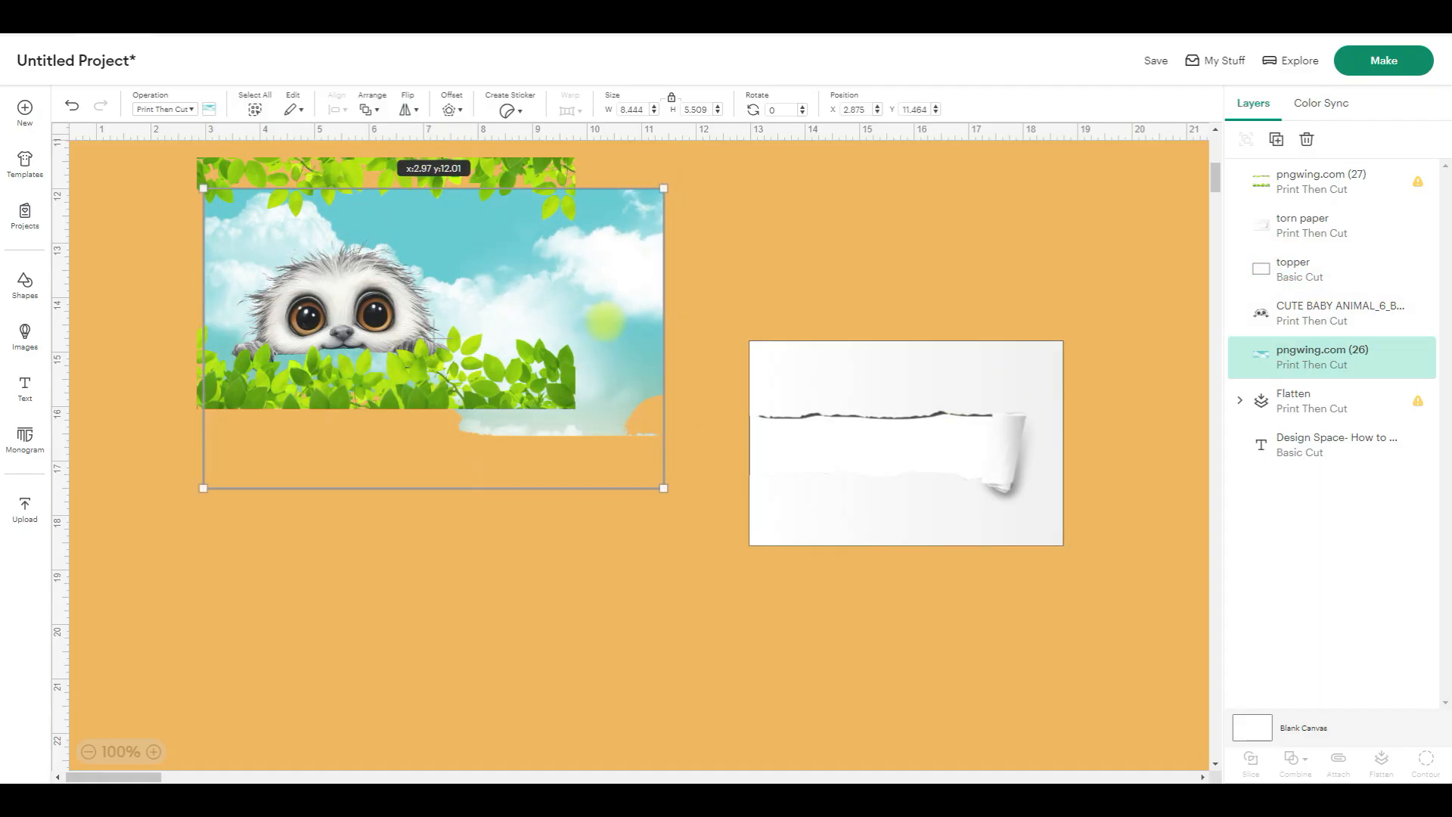
{"action": "left_click_drag", "start_coordinate": [434, 333], "coordinate": [988, 482]}
{"action": "left_click_drag", "start_coordinate": [1158, 464], "coordinate": [1065, 425]}
{"action": "left_click_drag", "start_coordinate": [1125, 594], "coordinate": [977, 454]}
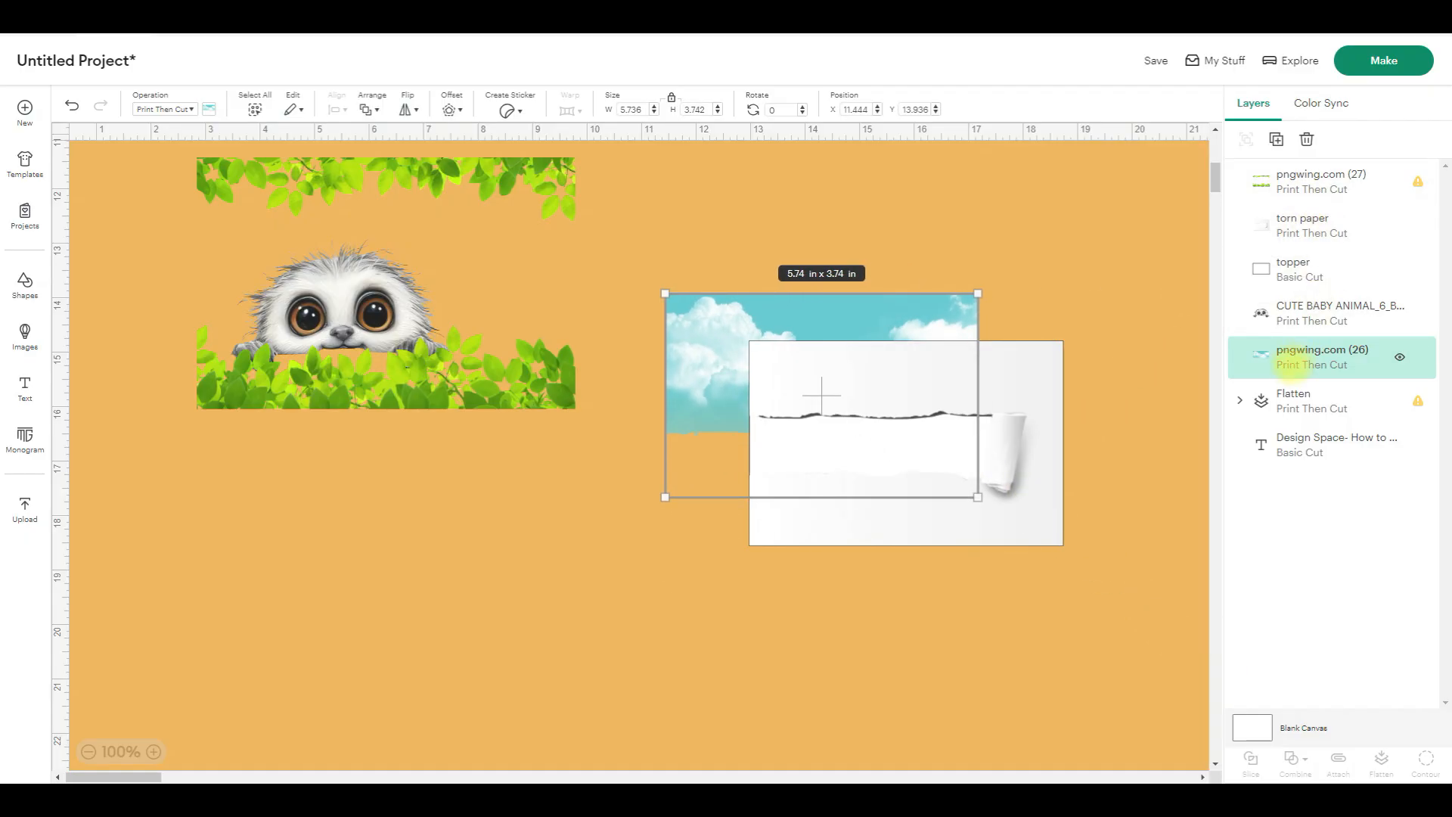
{"action": "left_click_drag", "start_coordinate": [822, 394], "coordinate": [906, 445]}
{"action": "left_click_drag", "start_coordinate": [942, 366], "coordinate": [942, 367]}
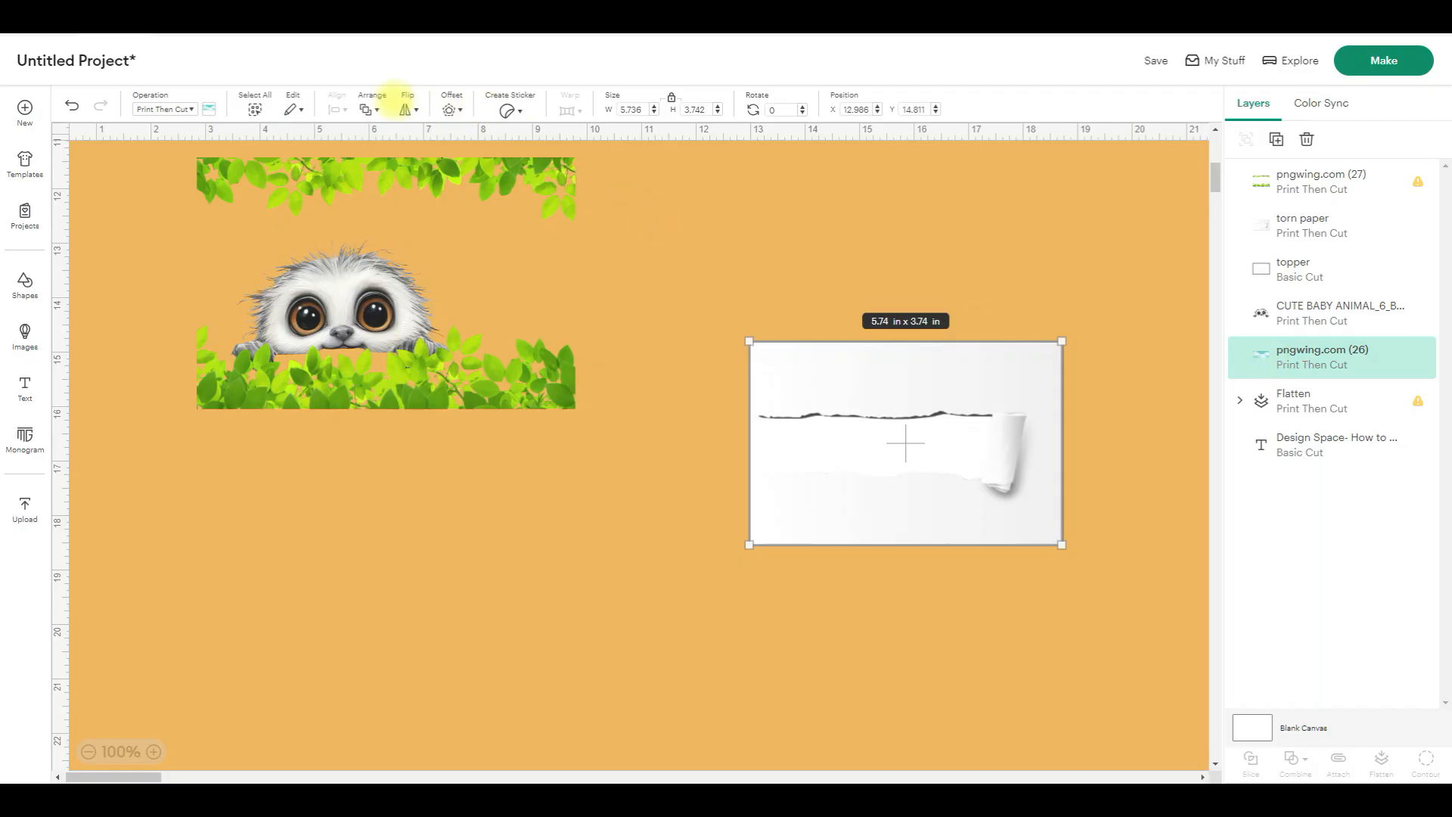
- Bring the sky forward two levels so it sits between the torn paper and the topper
{"action": "left_click", "coordinate": [371, 105]}
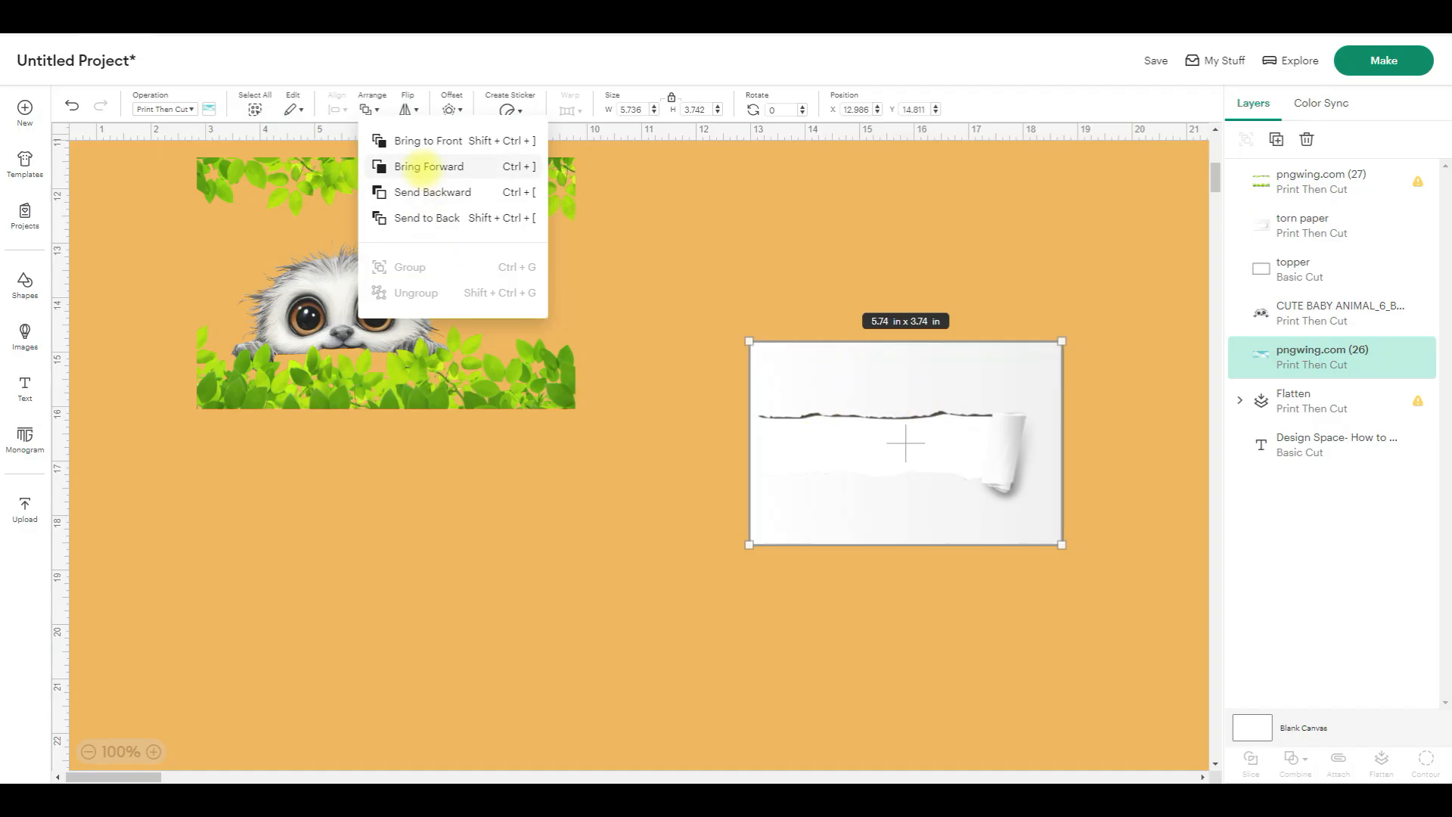
{"action": "left_click", "coordinate": [428, 167]}
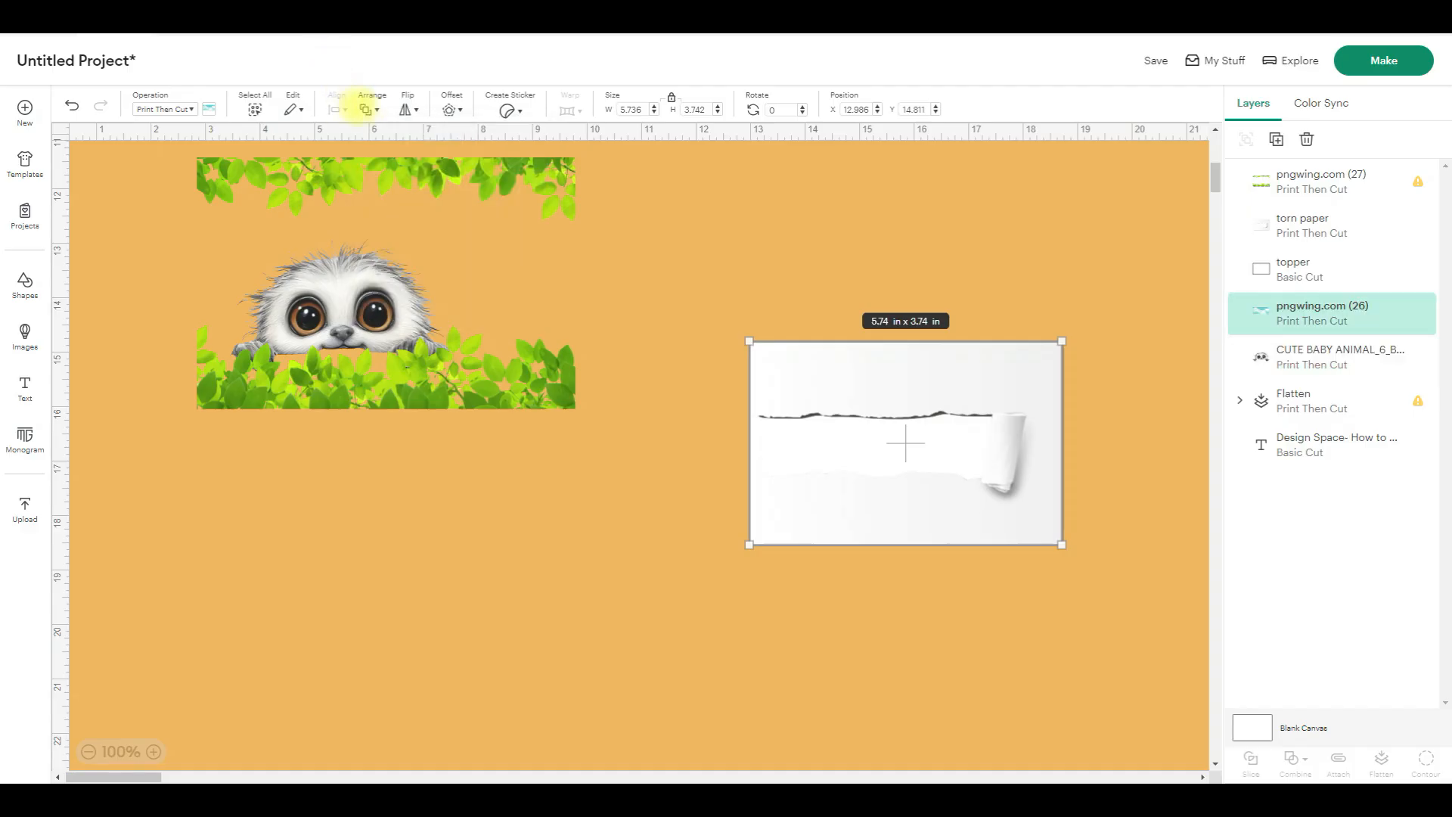
{"action": "left_click", "coordinate": [367, 108]}
{"action": "left_click", "coordinate": [428, 166]}
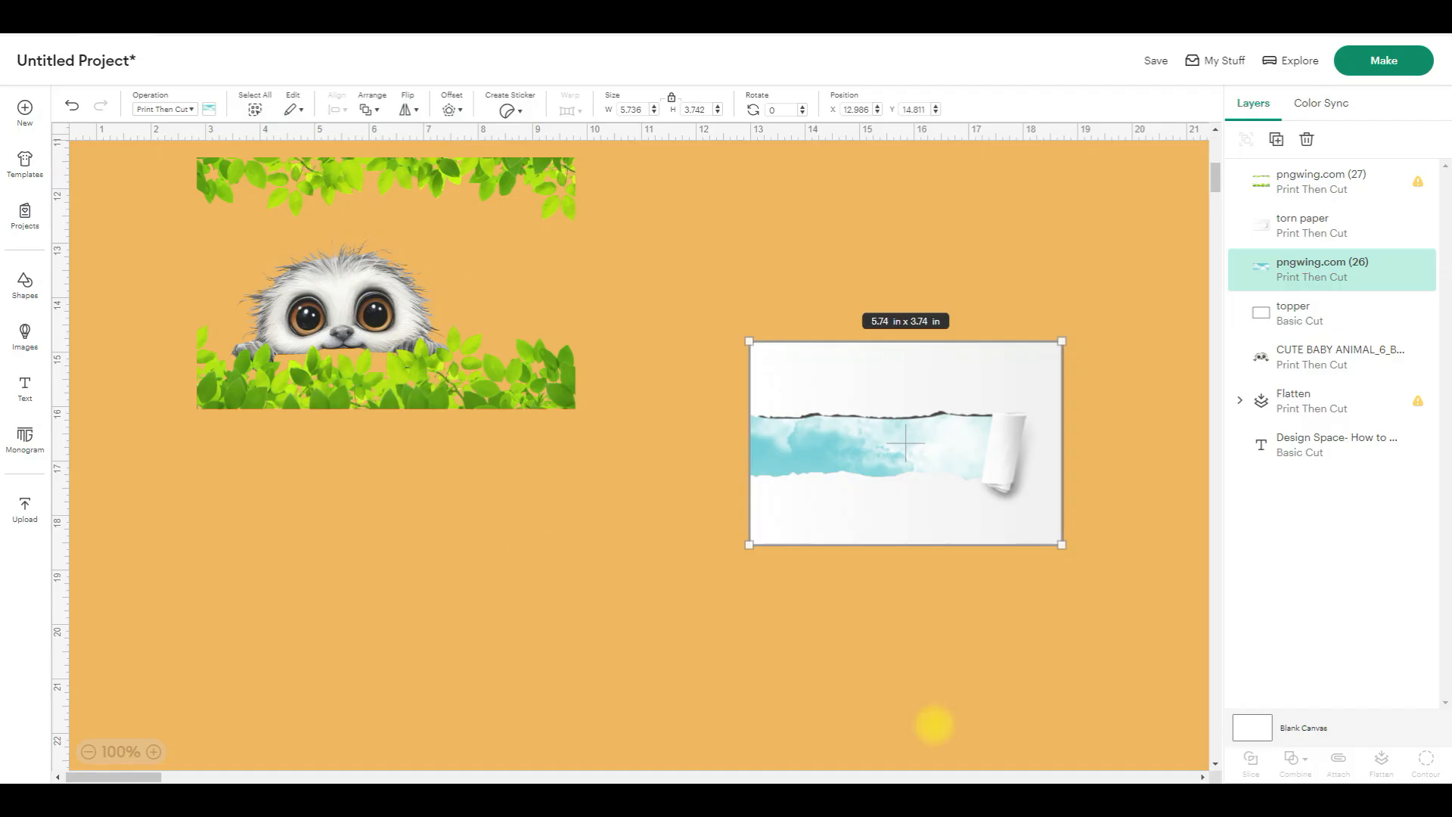
{"action": "left_click", "coordinate": [918, 713]}
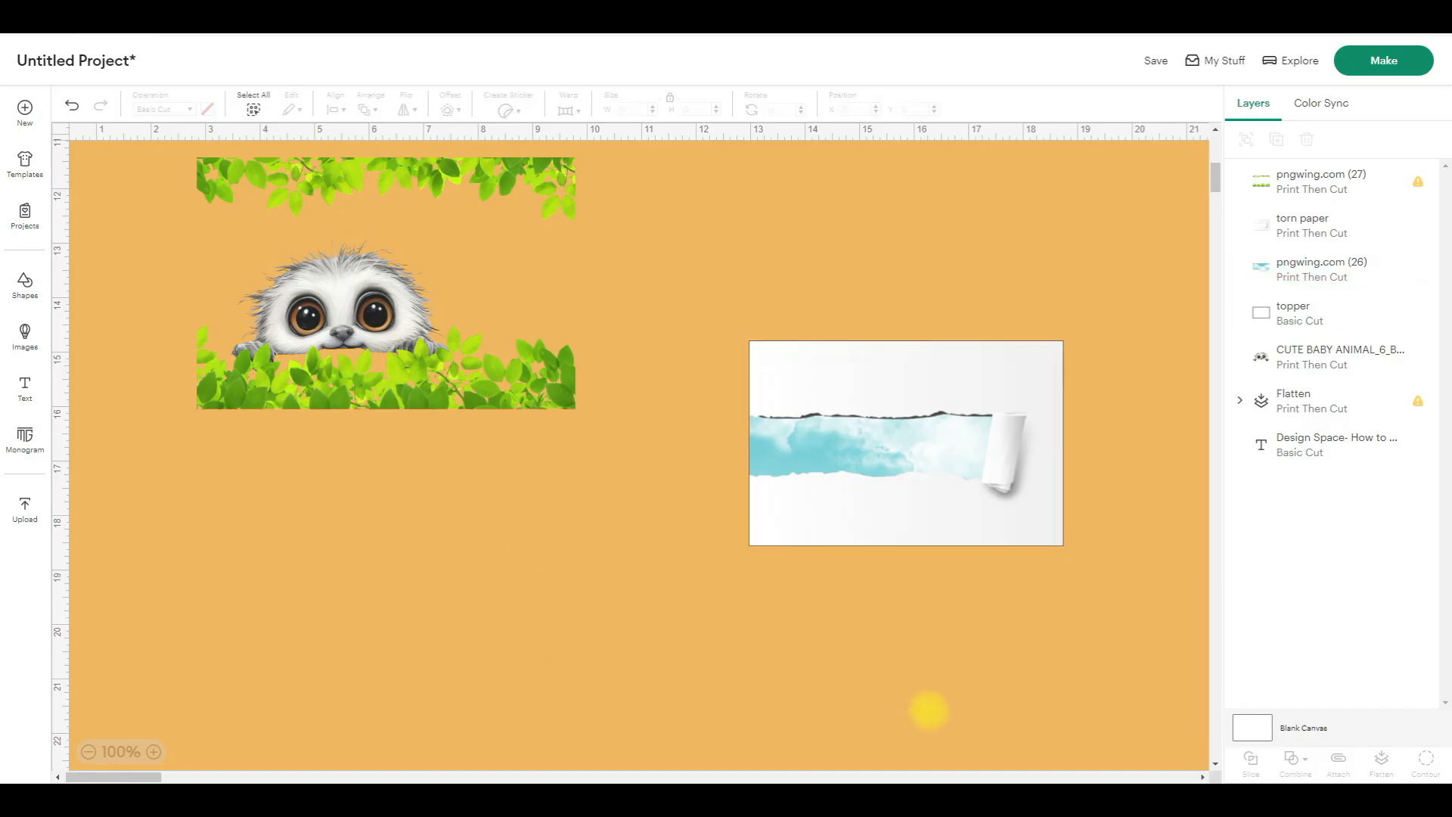
- Left-align the torn paper, sky and topper
{"action": "left_click_drag", "start_coordinate": [696, 610], "coordinate": [1123, 297]}
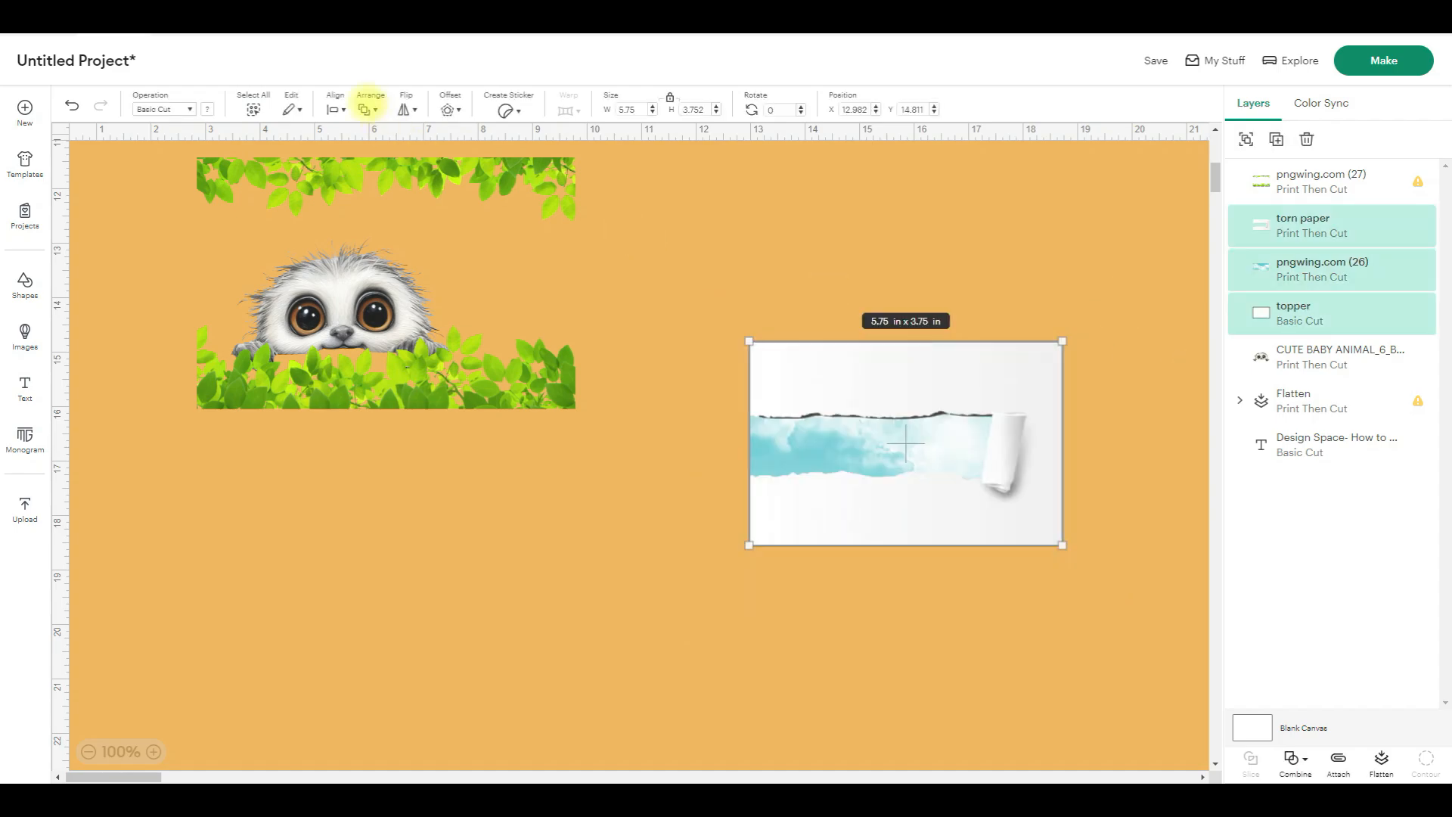
{"action": "left_click", "coordinate": [335, 106]}
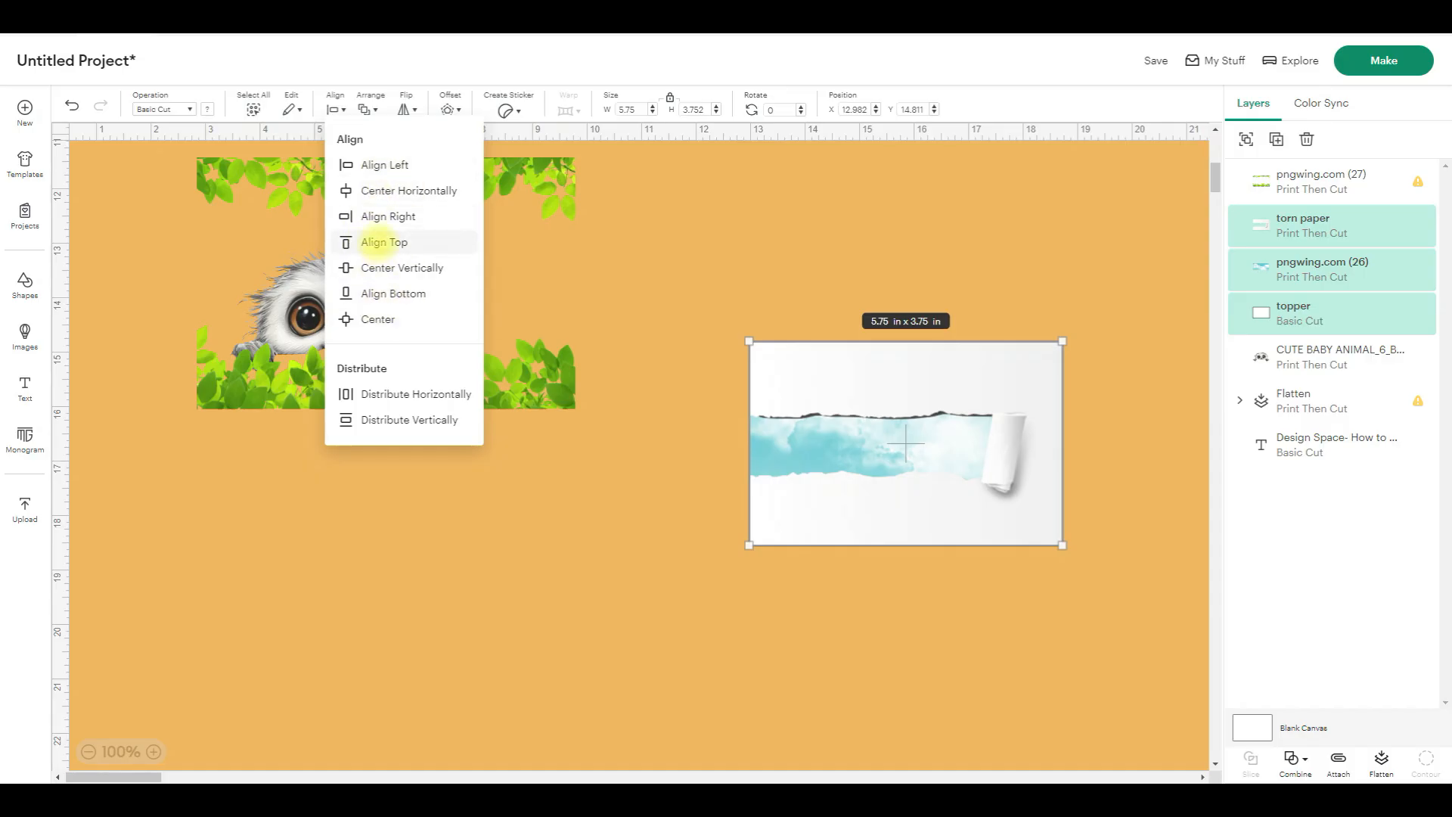
{"action": "left_click", "coordinate": [384, 164]}
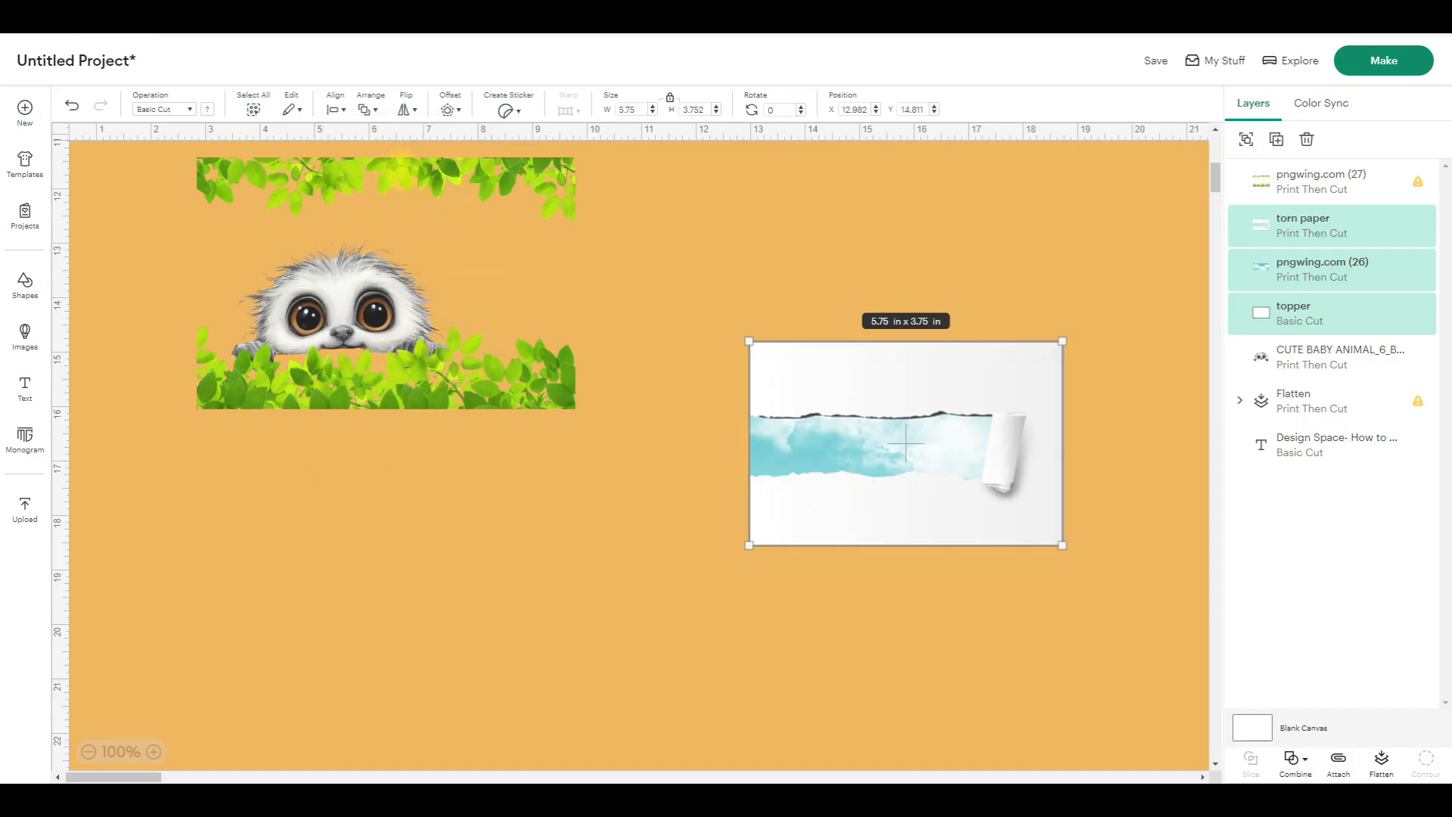
{"action": "left_click", "coordinate": [589, 611]}
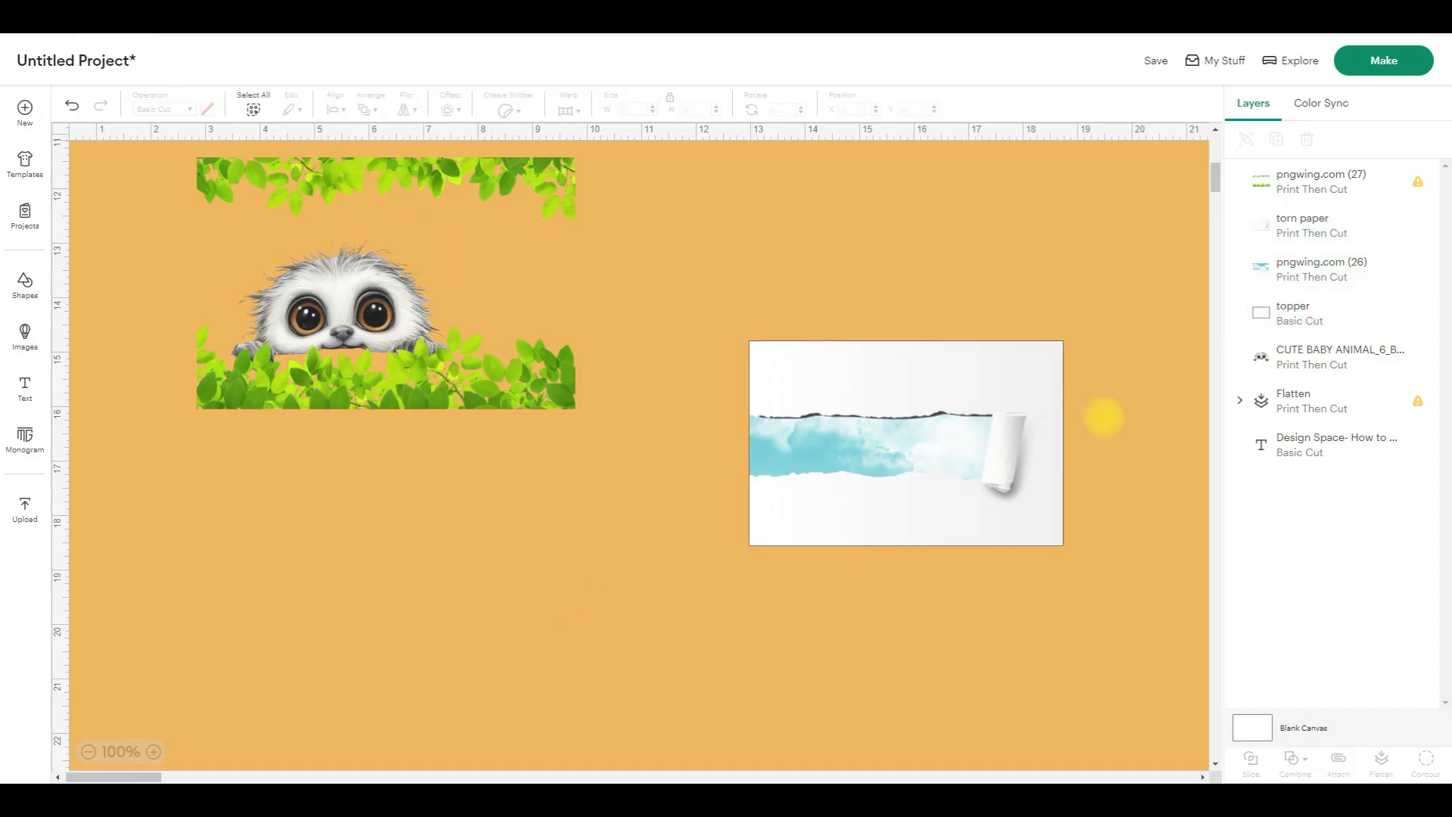
- Shrink the sky to about 5.01 by 2.83 in so it fills only the area behind the tear
{"action": "left_click", "coordinate": [1266, 269]}
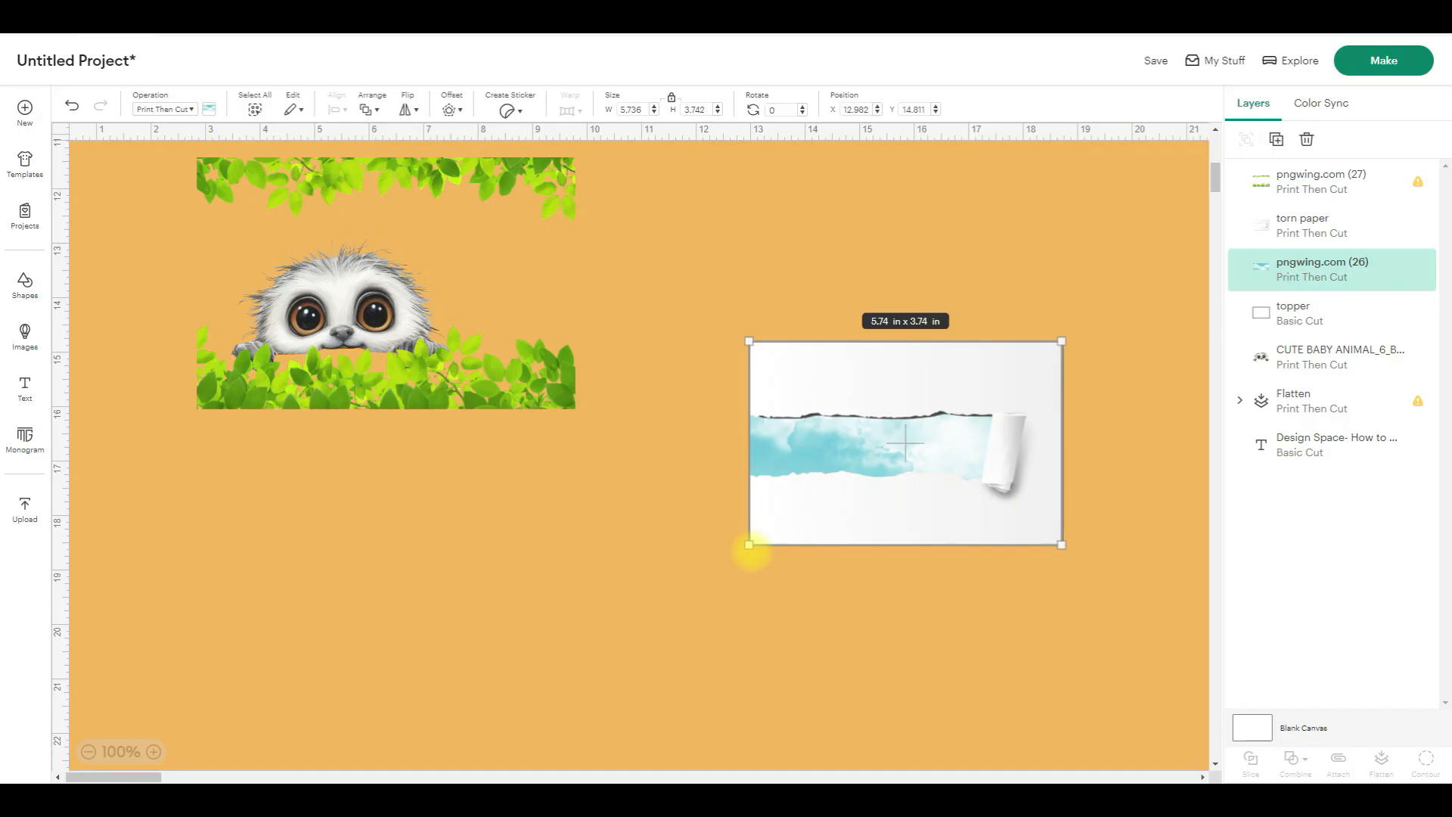
{"action": "left_click_drag", "start_coordinate": [1061, 473], "coordinate": [1022, 477]}
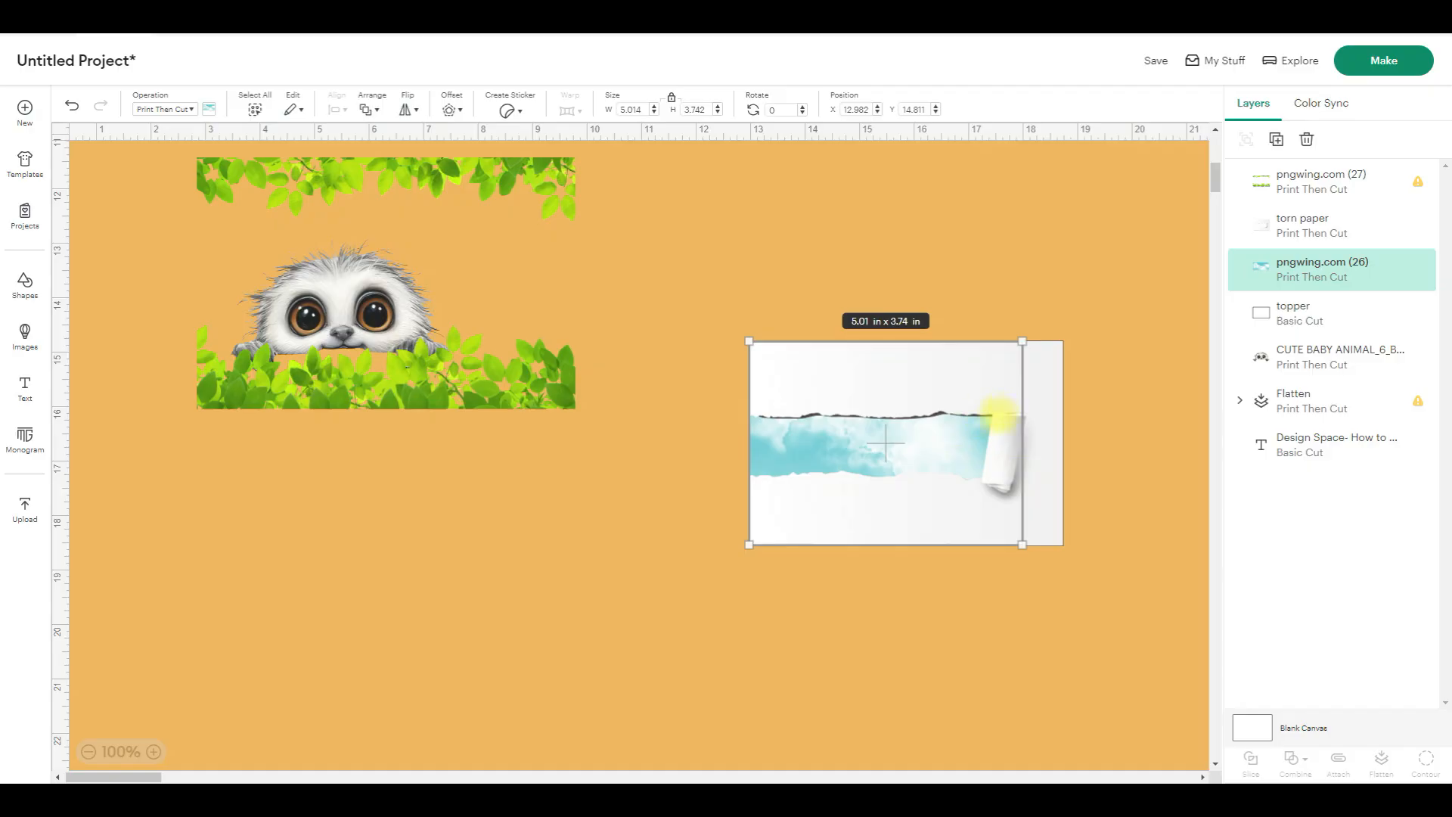
{"action": "left_click_drag", "start_coordinate": [901, 544], "coordinate": [934, 538]}
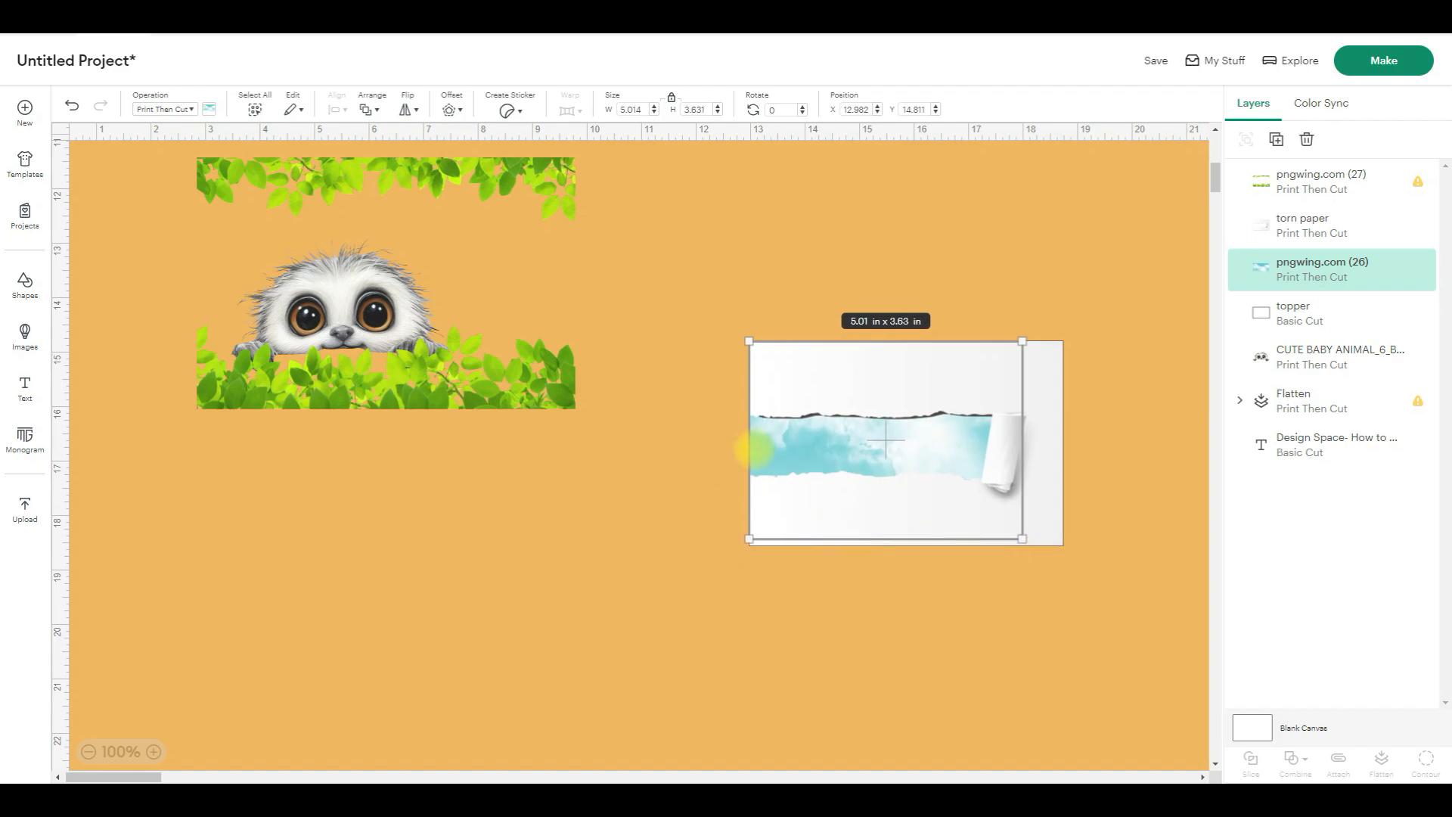
{"action": "left_click_drag", "start_coordinate": [860, 346], "coordinate": [863, 391]}
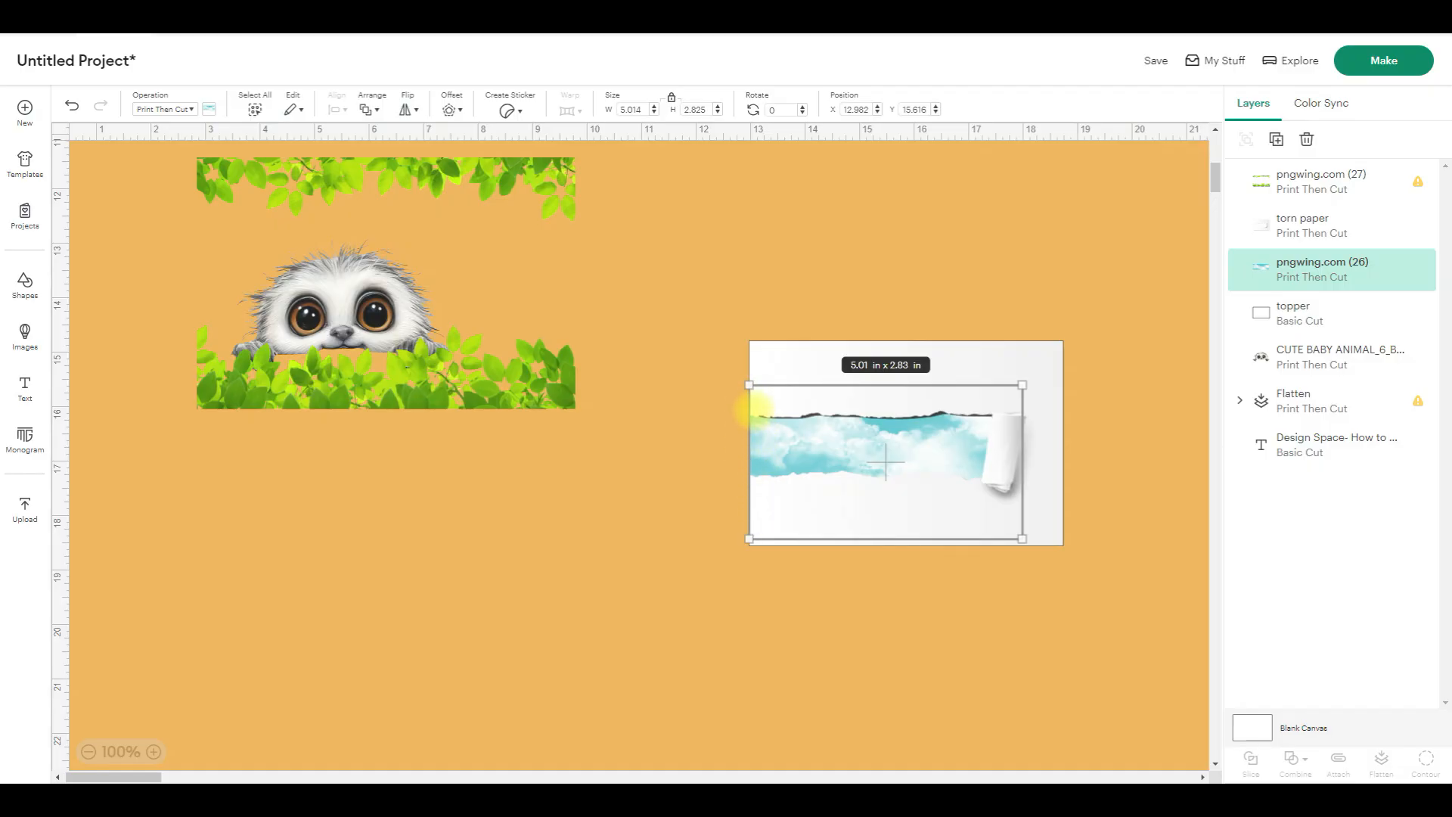
{"action": "mouse_move", "coordinate": [753, 411]}
{"action": "left_mouse_down"}
{"action": "mouse_move", "coordinate": [779, 407]}
{"action": "mouse_move", "coordinate": [753, 406]}
{"action": "left_mouse_up"}
- Left-align the resized sky with the torn paper and topper
{"action": "left_click_drag", "start_coordinate": [713, 356], "coordinate": [827, 431]}
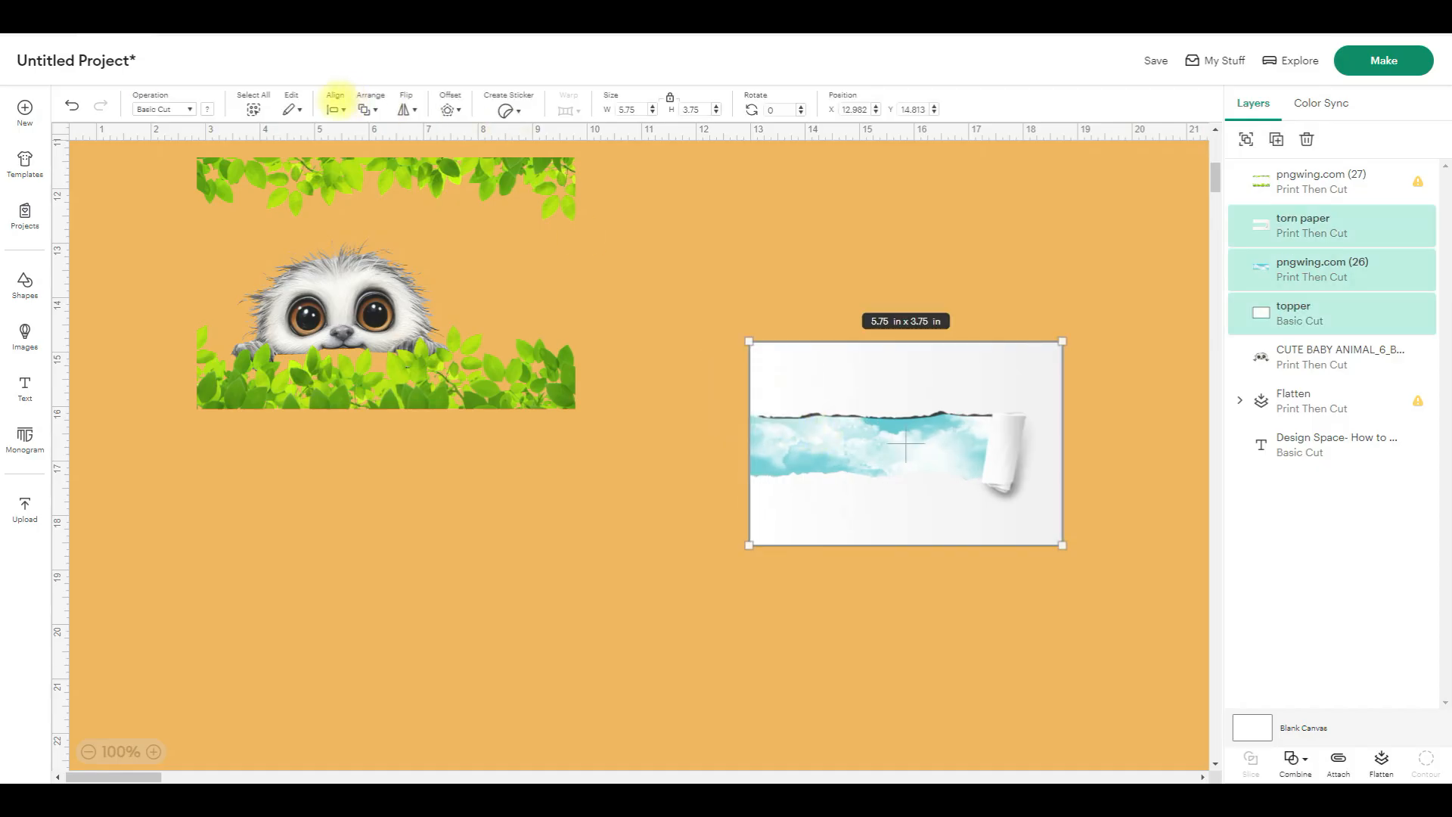
{"action": "left_click", "coordinate": [335, 109]}
{"action": "left_click", "coordinate": [382, 164]}
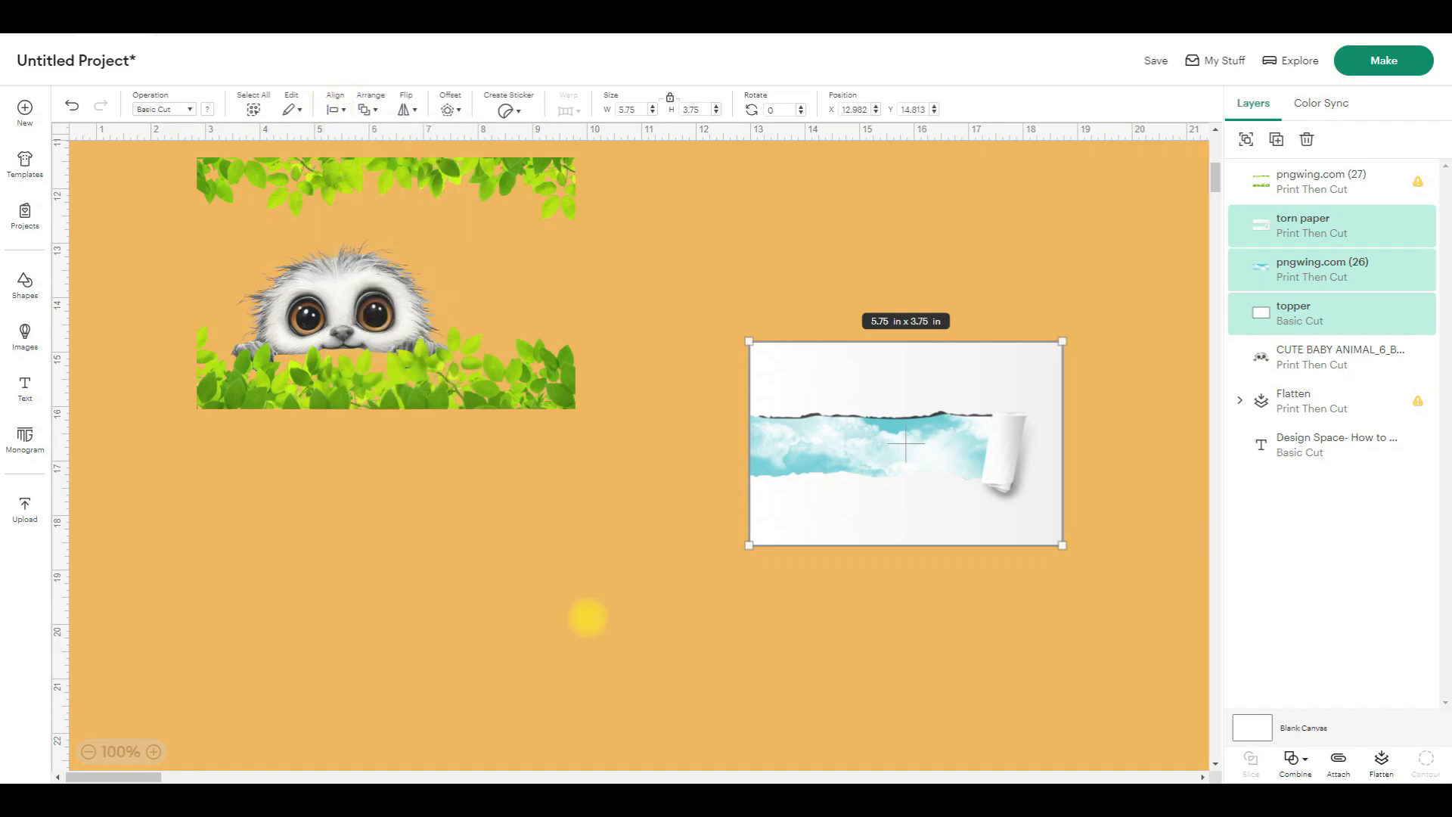
{"action": "left_click", "coordinate": [587, 618]}
- Move the leaf border onto the topper and shrink it proportionally to about 5.7 by 3.8 in
{"action": "left_click_drag", "start_coordinate": [545, 382], "coordinate": [700, 382]}
{"action": "left_click_drag", "start_coordinate": [541, 285], "coordinate": [940, 467]}
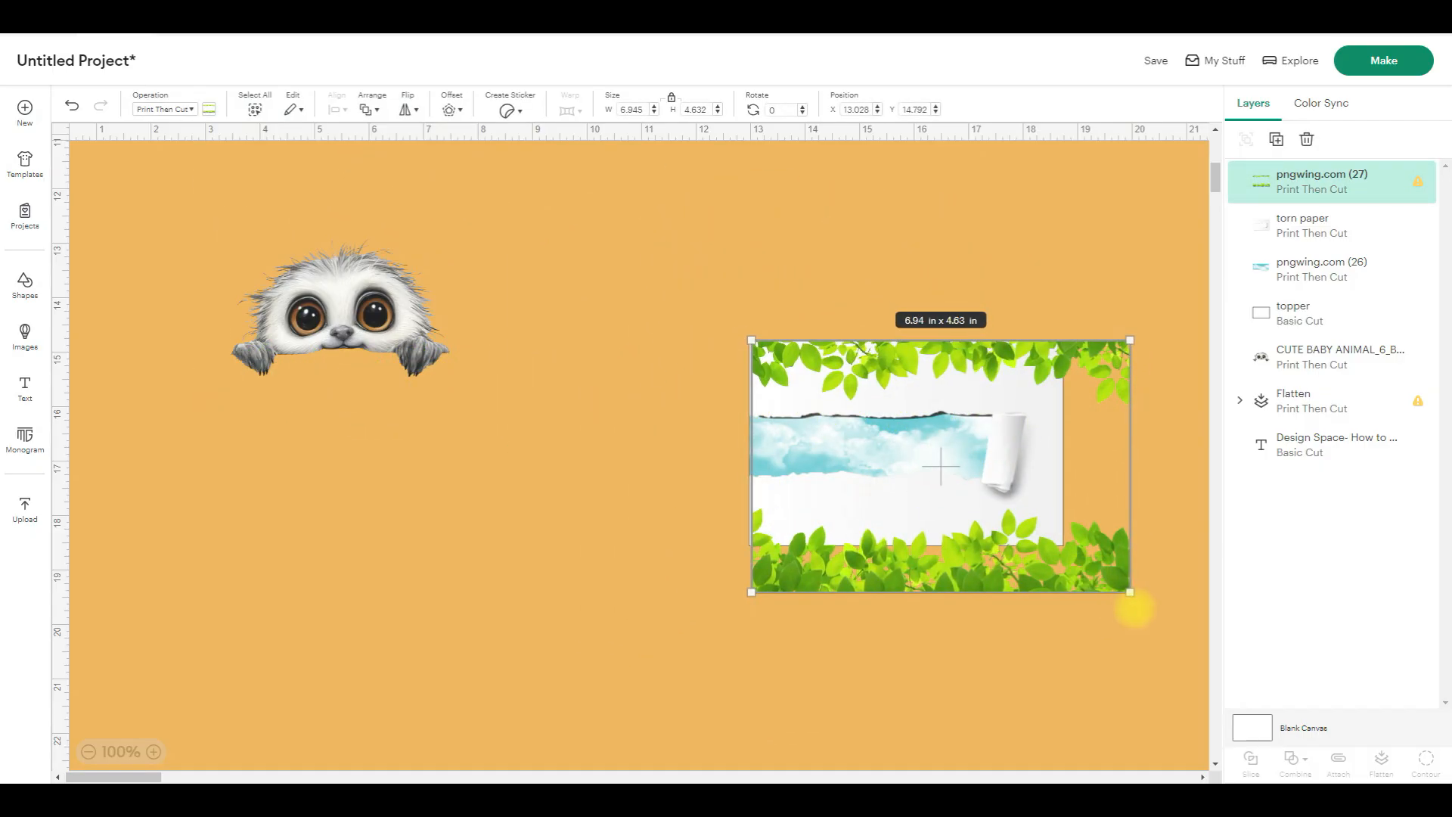
{"action": "left_click_drag", "start_coordinate": [1132, 603], "coordinate": [1041, 558]}
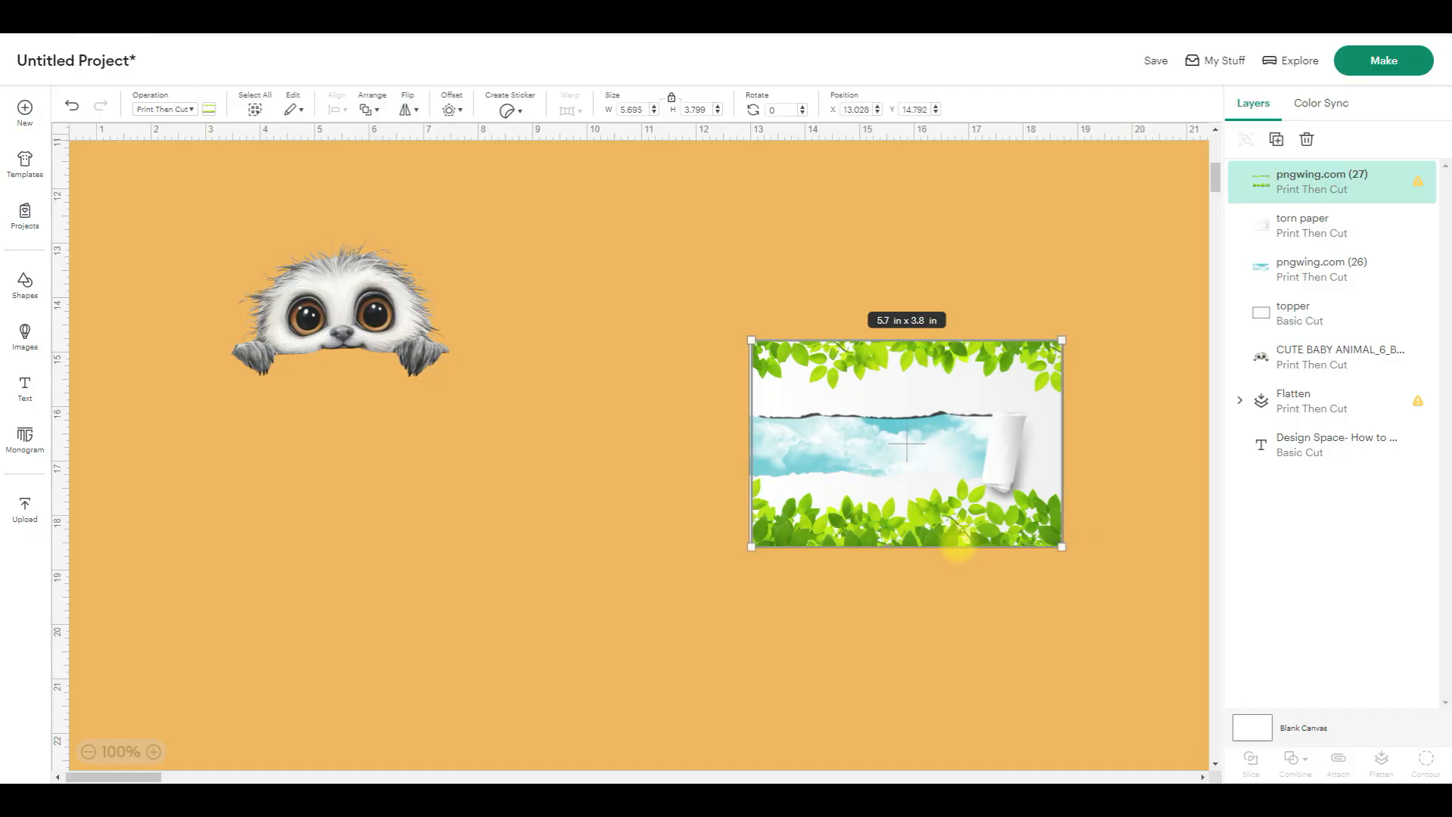
{"action": "left_click", "coordinate": [872, 643]}
- Stretch the leaf border to about 4.01 in high and move it off the topper onto the empty canvas
{"action": "left_click_drag", "start_coordinate": [854, 525], "coordinate": [856, 486]}
{"action": "left_click_drag", "start_coordinate": [909, 405], "coordinate": [905, 507]}
{"action": "left_click", "coordinate": [352, 323]}
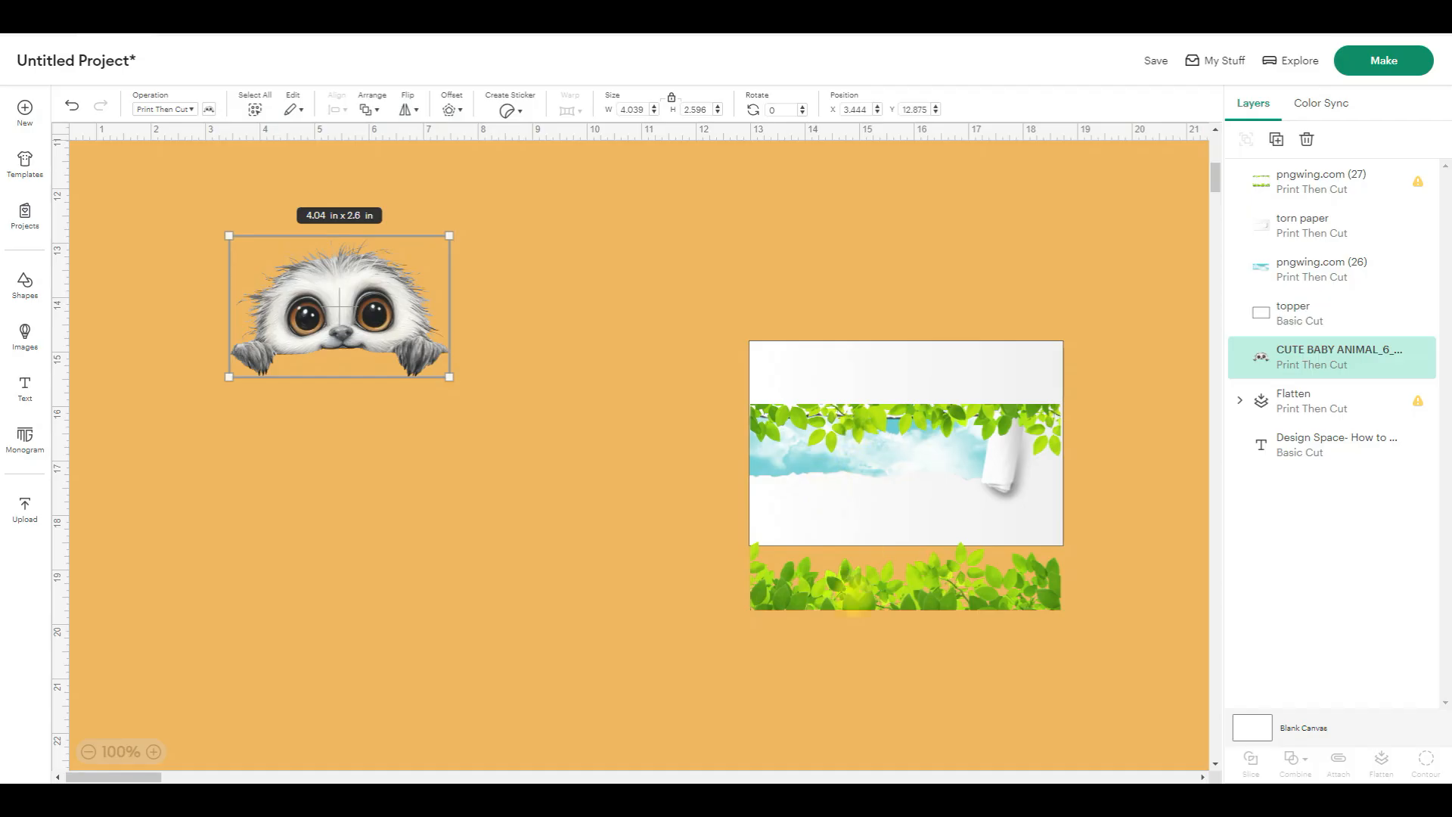
{"action": "left_click", "coordinate": [881, 605]}
{"action": "mouse_move", "coordinate": [889, 617]}
{"action": "left_mouse_down"}
{"action": "mouse_move", "coordinate": [882, 493]}
{"action": "mouse_move", "coordinate": [892, 642]}
{"action": "mouse_move", "coordinate": [892, 629]}
{"action": "left_mouse_up"}
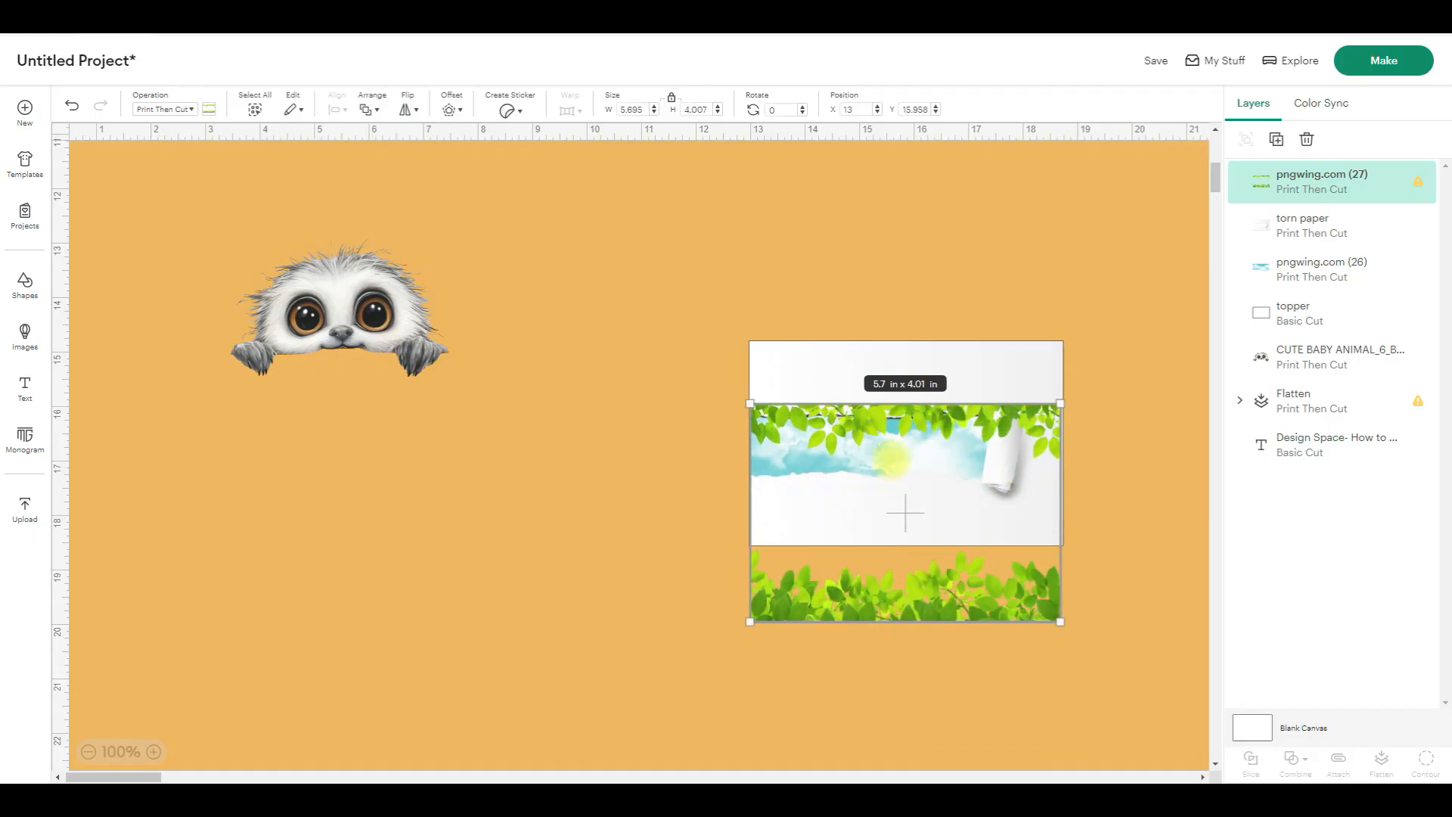
{"action": "left_click_drag", "start_coordinate": [887, 421], "coordinate": [869, 421]}
{"action": "left_click_drag", "start_coordinate": [888, 519], "coordinate": [549, 529]}
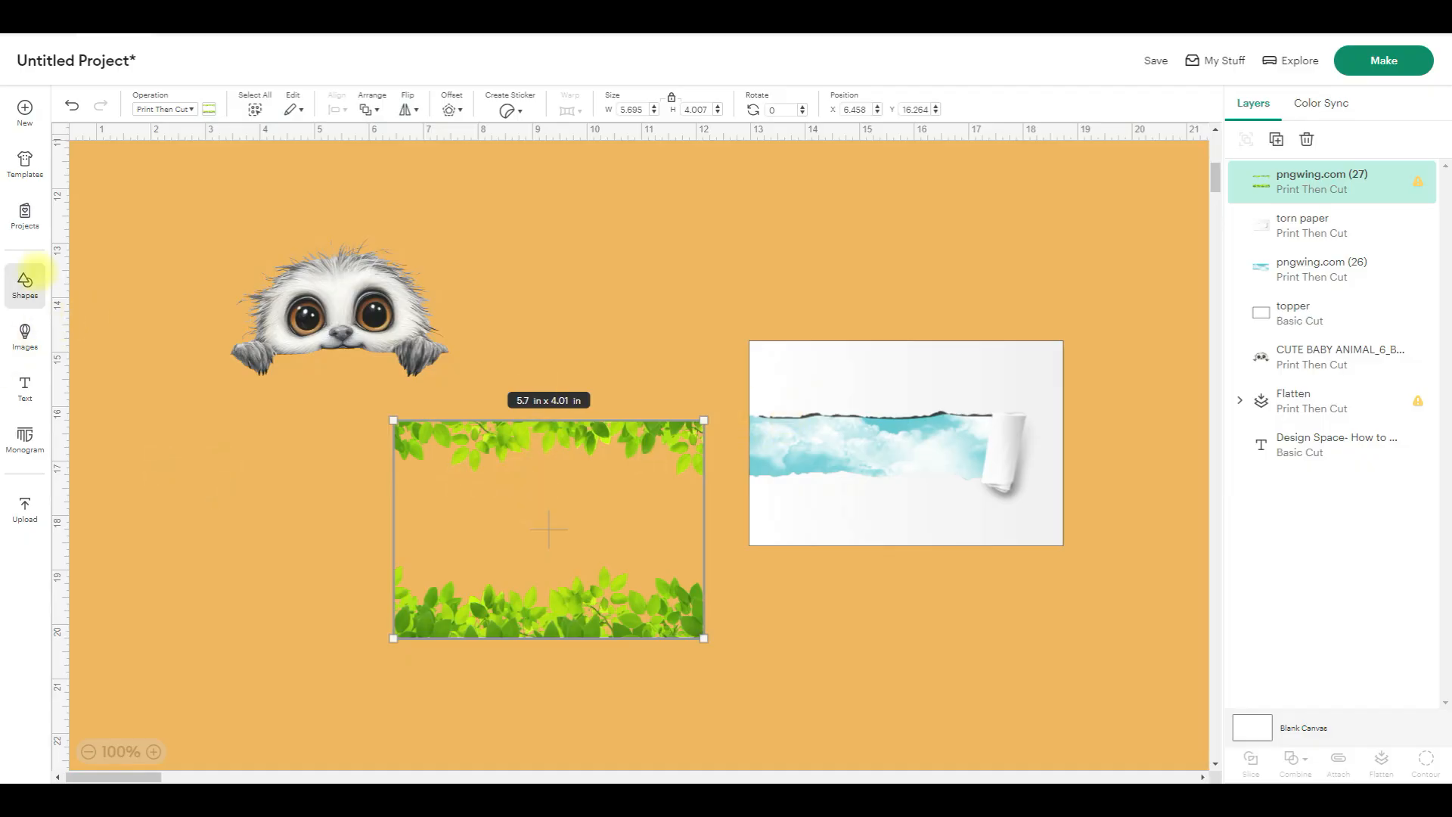
- Add a rounded rectangle and stretch it to about 7.7 by 3.03 in so it covers the border's lower leaves
{"action": "left_click", "coordinate": [25, 283]}
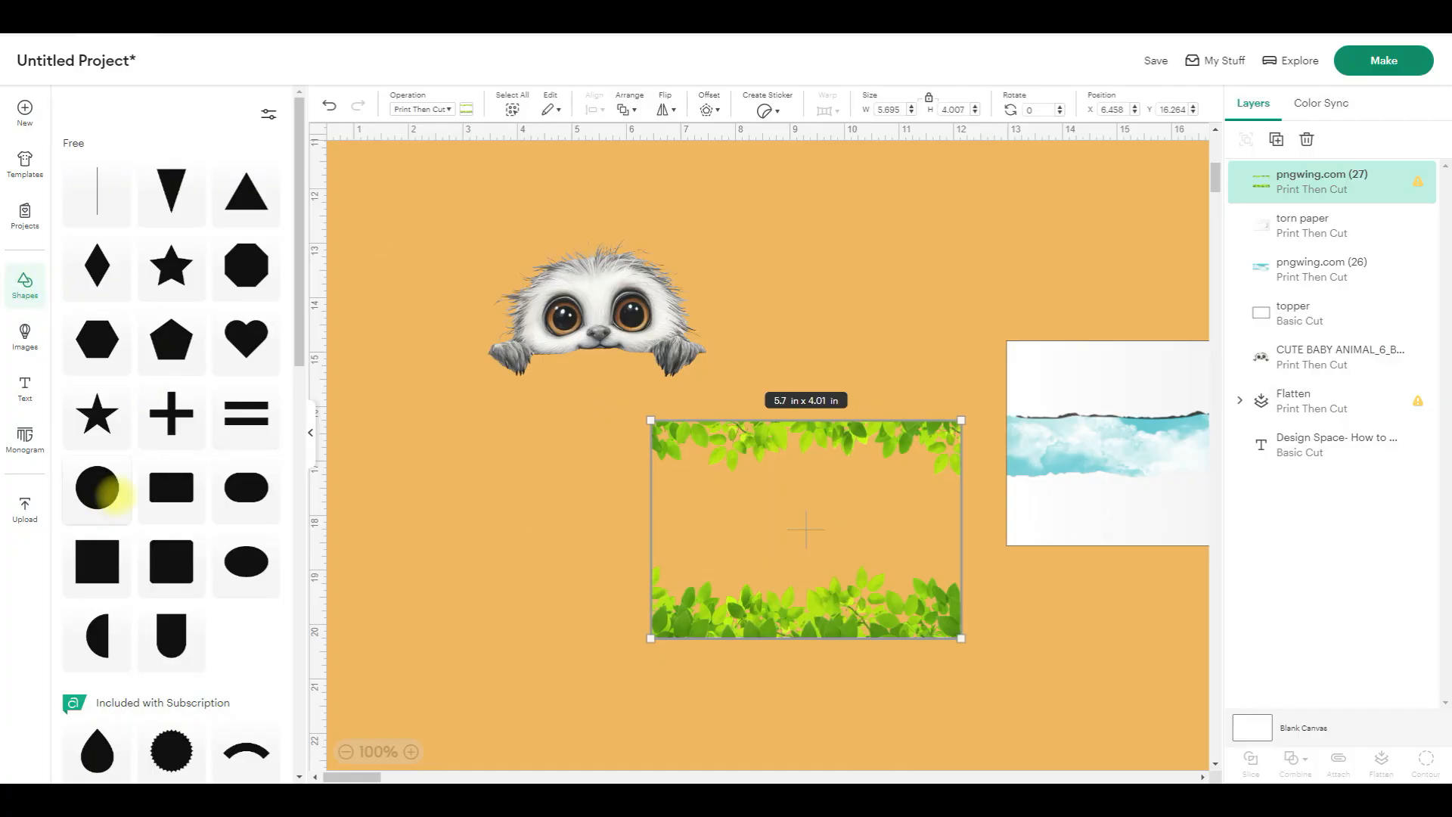
{"action": "left_click_drag", "start_coordinate": [402, 217], "coordinate": [608, 546]}
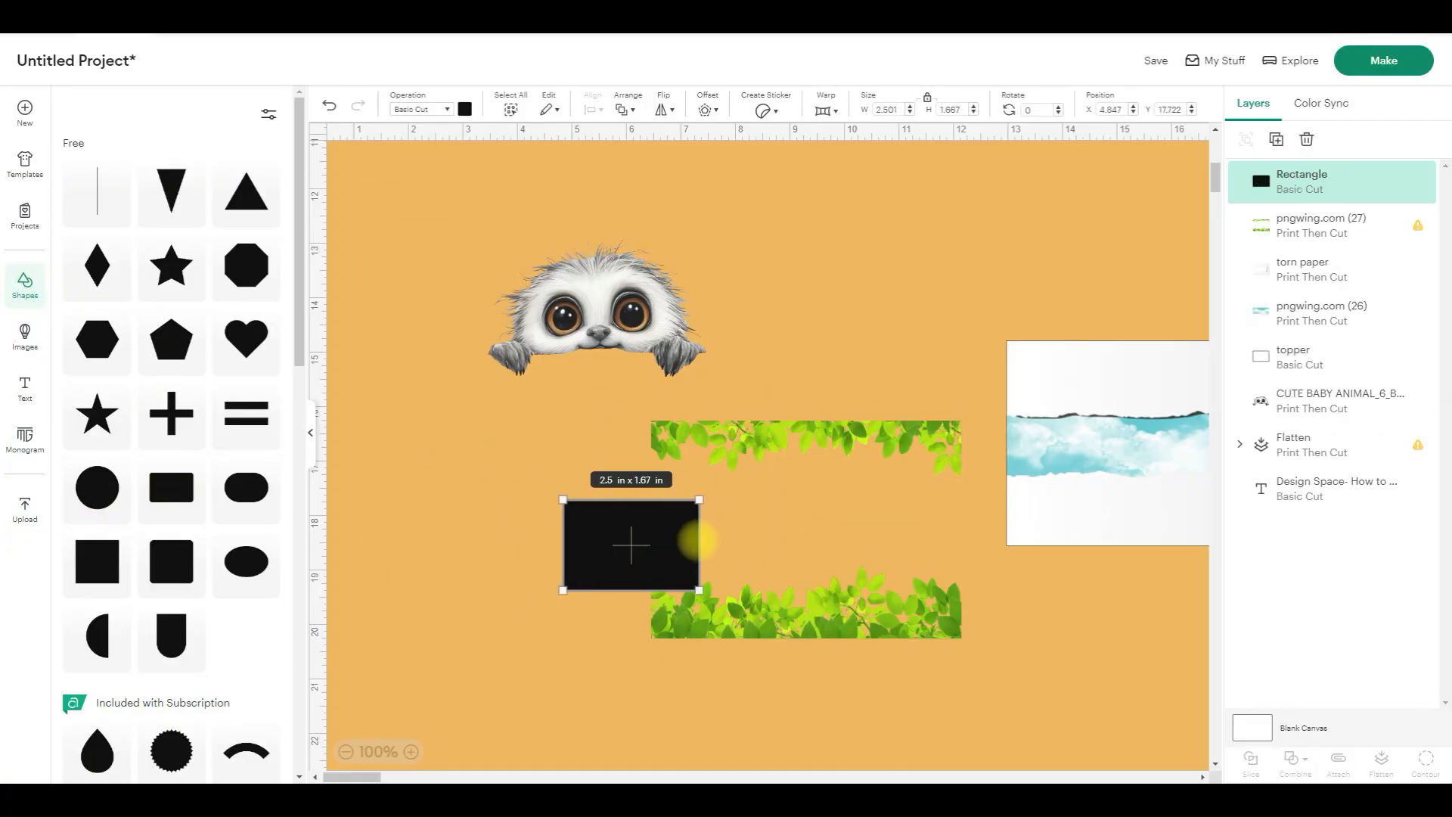
{"action": "left_click_drag", "start_coordinate": [694, 534], "coordinate": [982, 543]}
{"action": "left_click_drag", "start_coordinate": [795, 589], "coordinate": [789, 661]}
- Slice the leaf border with the rectangle, then delete the black slice pieces
{"action": "left_click_drag", "start_coordinate": [513, 474], "coordinate": [756, 529]}
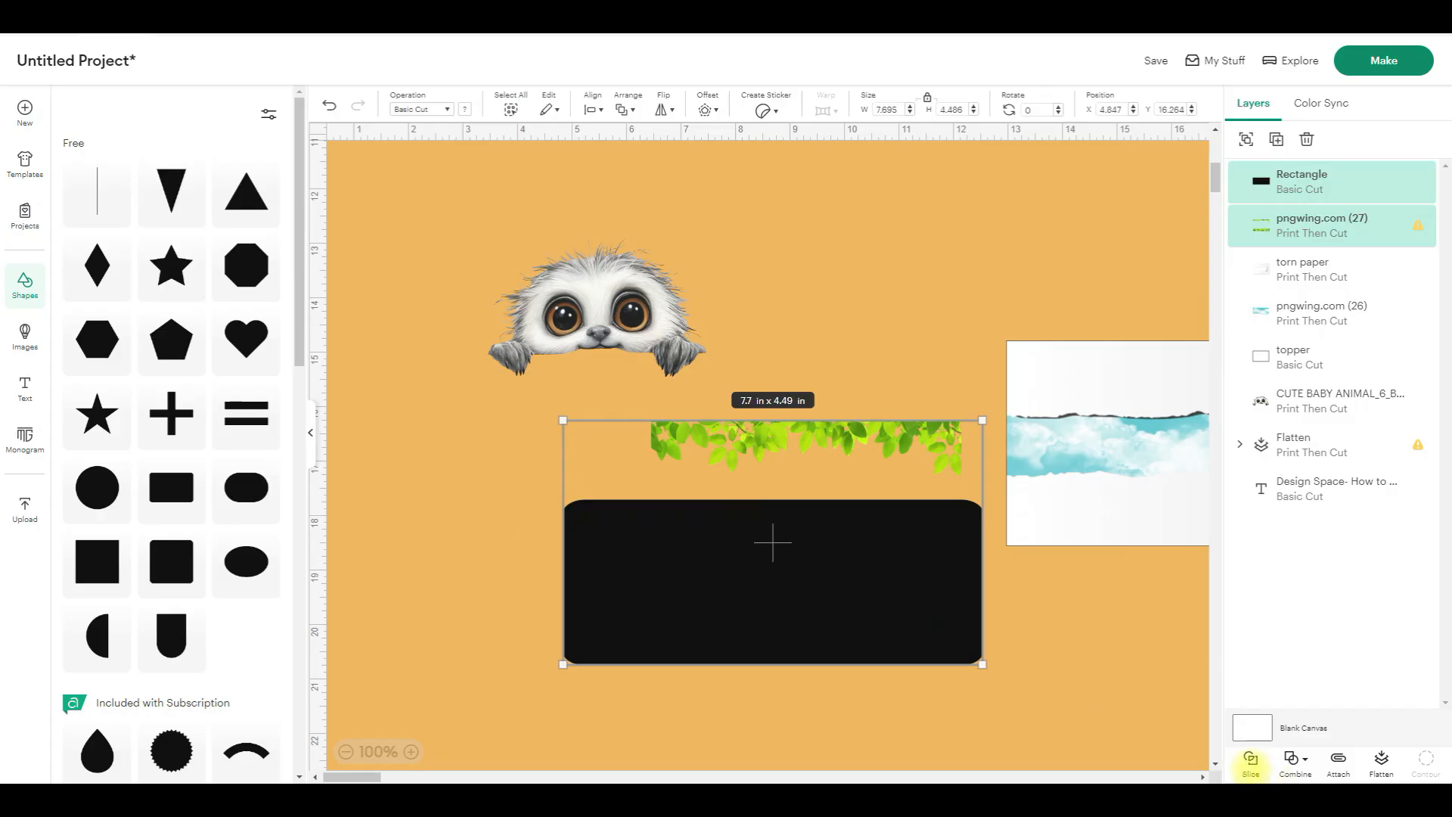
{"action": "left_click", "coordinate": [1251, 760]}
{"action": "left_click_drag", "start_coordinate": [795, 545], "coordinate": [660, 651]}
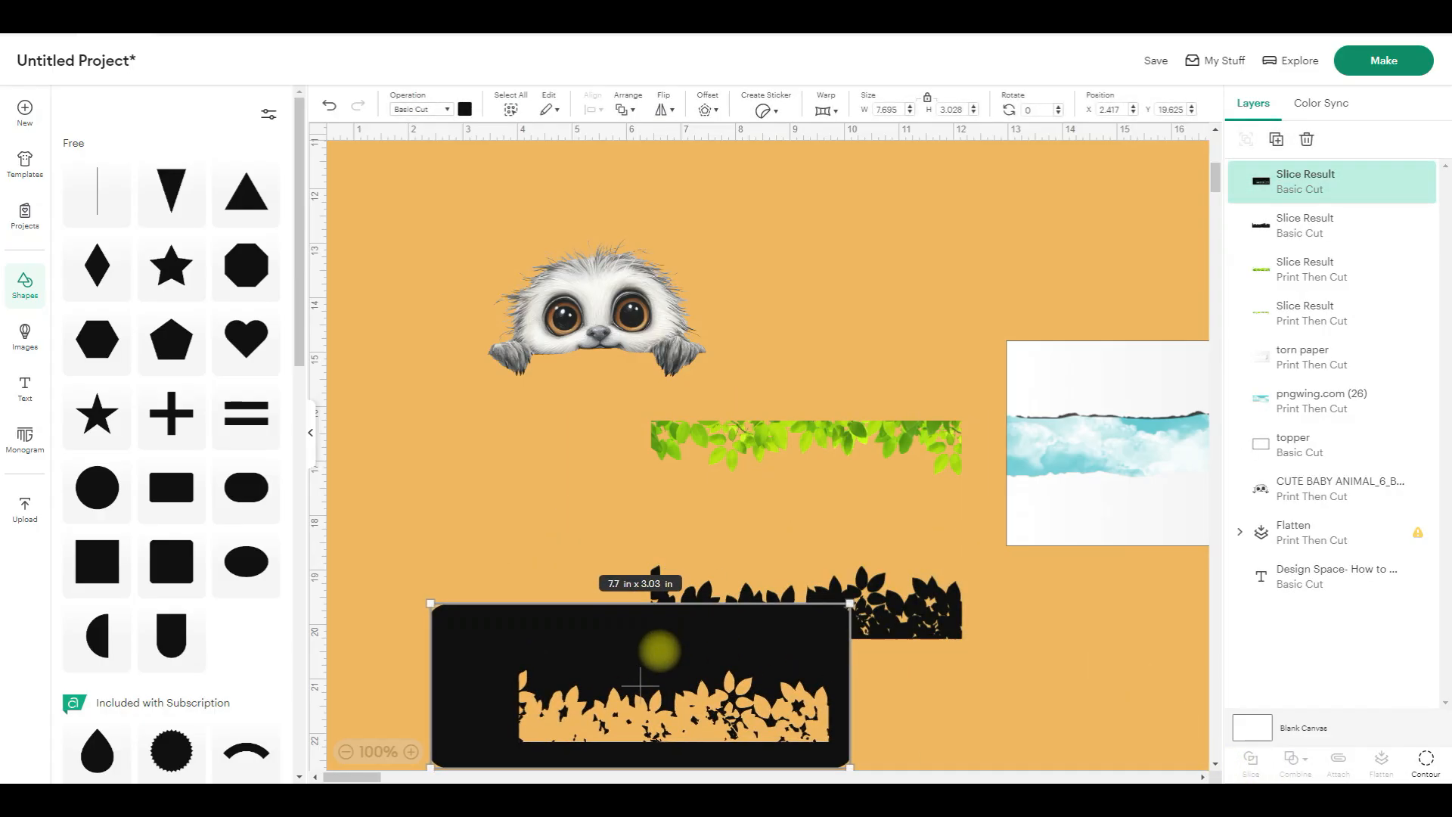
{"action": "key", "text": "Delete"}
{"action": "left_click_drag", "start_coordinate": [823, 621], "coordinate": [896, 703]}
{"action": "key", "text": "Delete"}
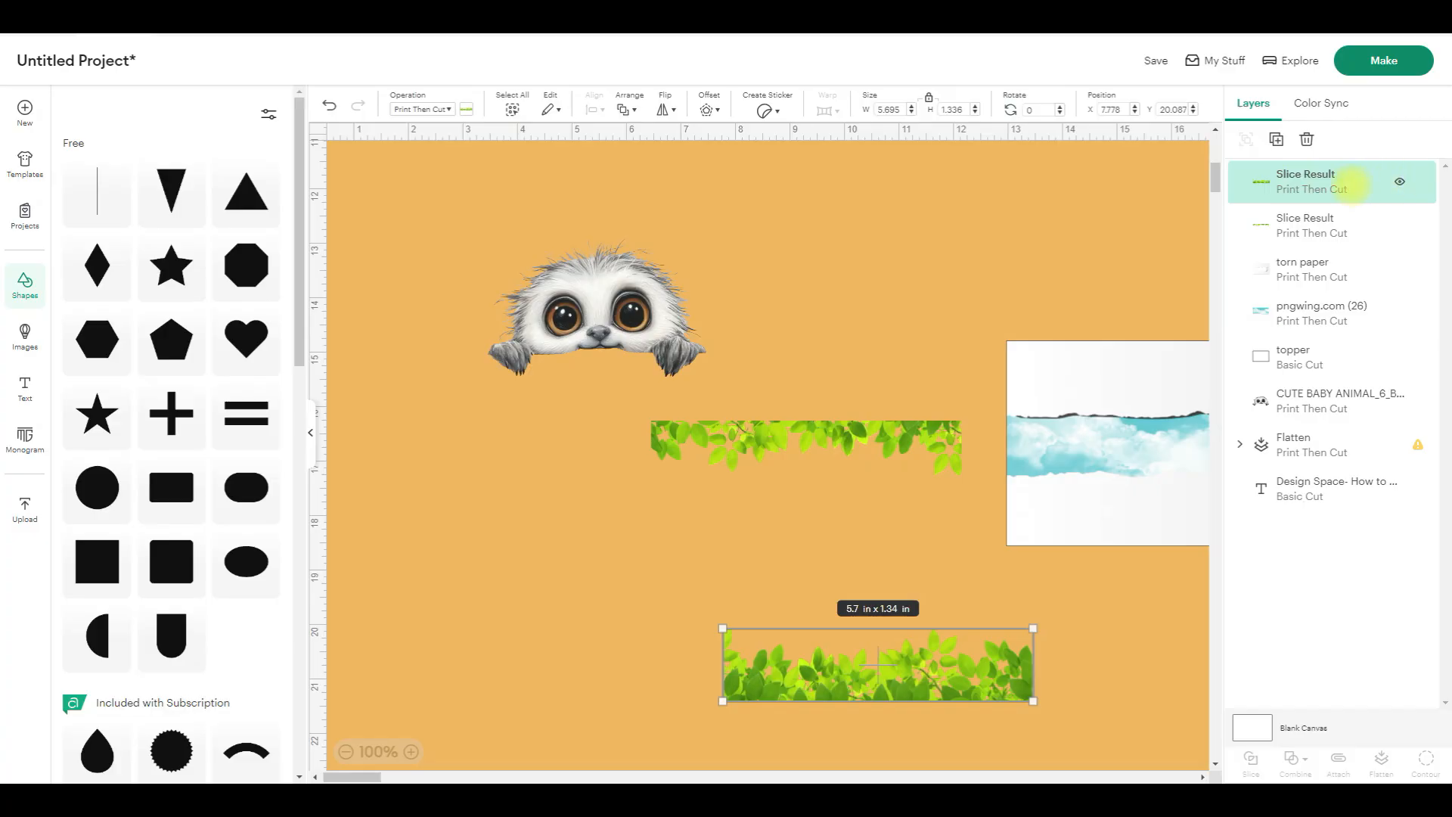
- Rename the lower leaves layer as "leaves bottom" and hide it
{"action": "double_click", "coordinate": [1351, 183]}
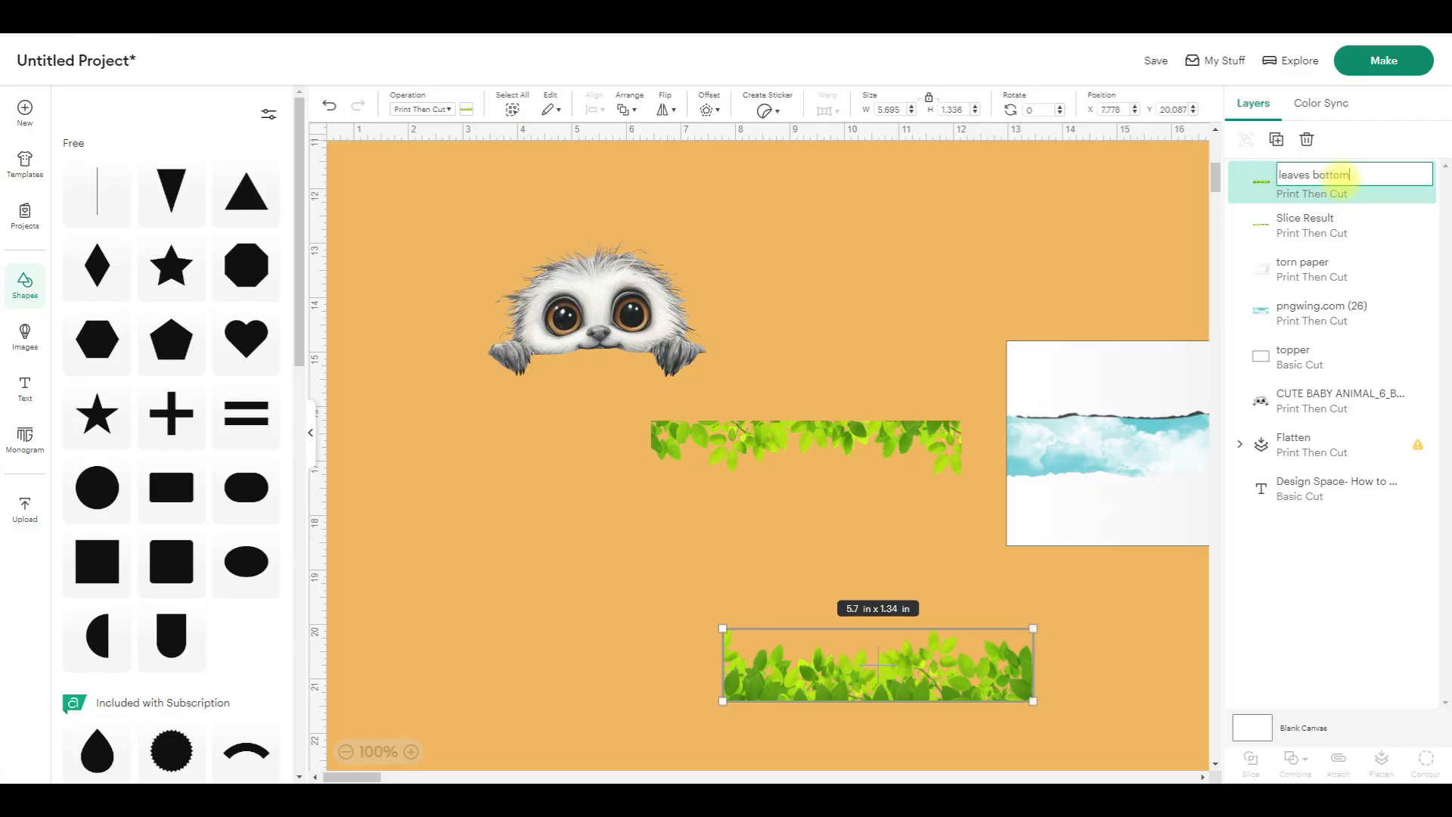
{"action": "key", "text": "Return"}
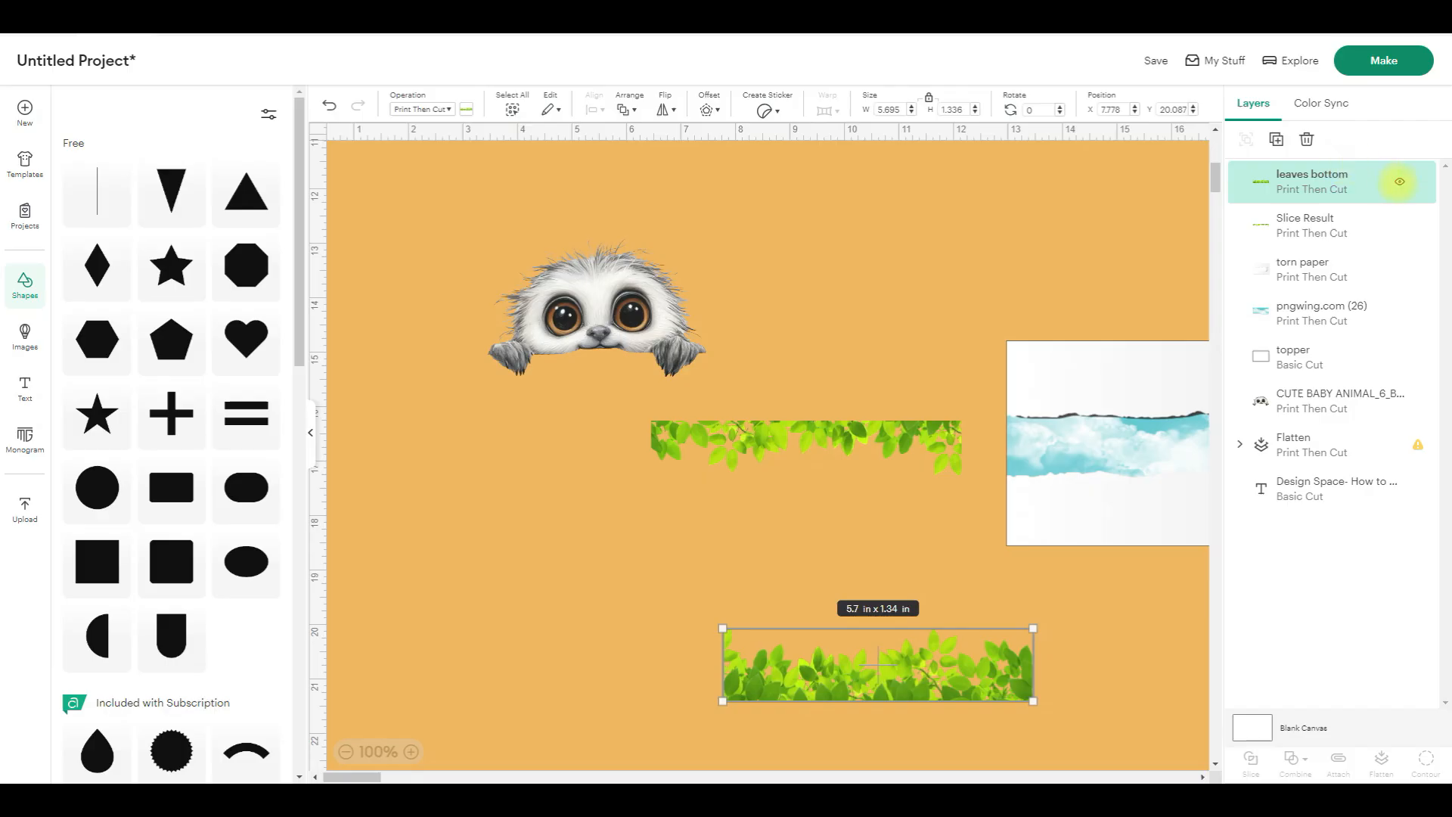
{"action": "left_click", "coordinate": [1400, 182]}
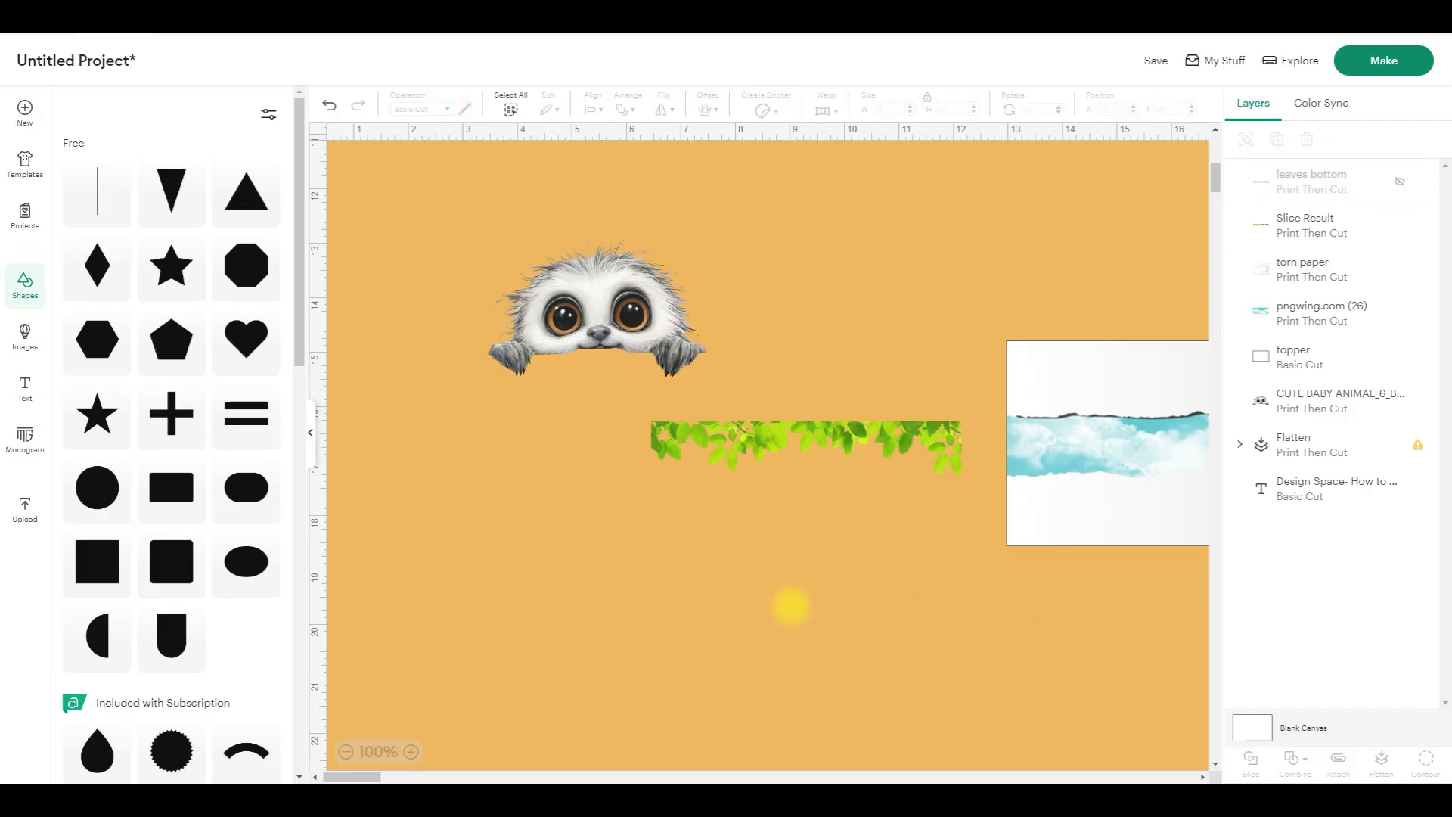
- Move the upper strip of leaves onto the topper, over the upper edge of the tear
{"action": "left_click_drag", "start_coordinate": [368, 777], "coordinate": [379, 777]}
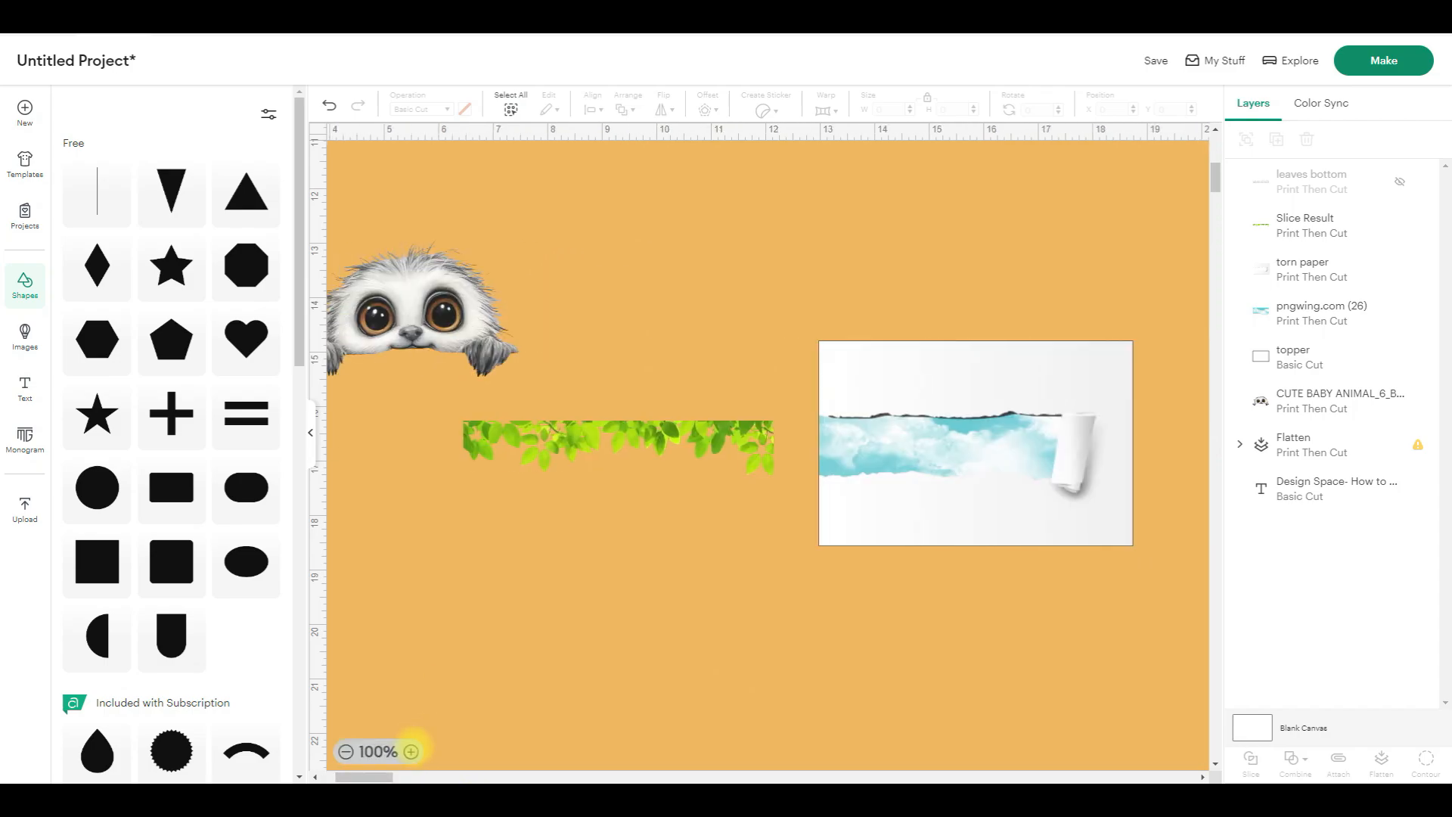
{"action": "left_click", "coordinate": [411, 751]}
{"action": "left_click", "coordinate": [410, 751]}
{"action": "left_click_drag", "start_coordinate": [737, 422], "coordinate": [1359, 363]}
{"action": "left_click_drag", "start_coordinate": [363, 776], "coordinate": [378, 776]}
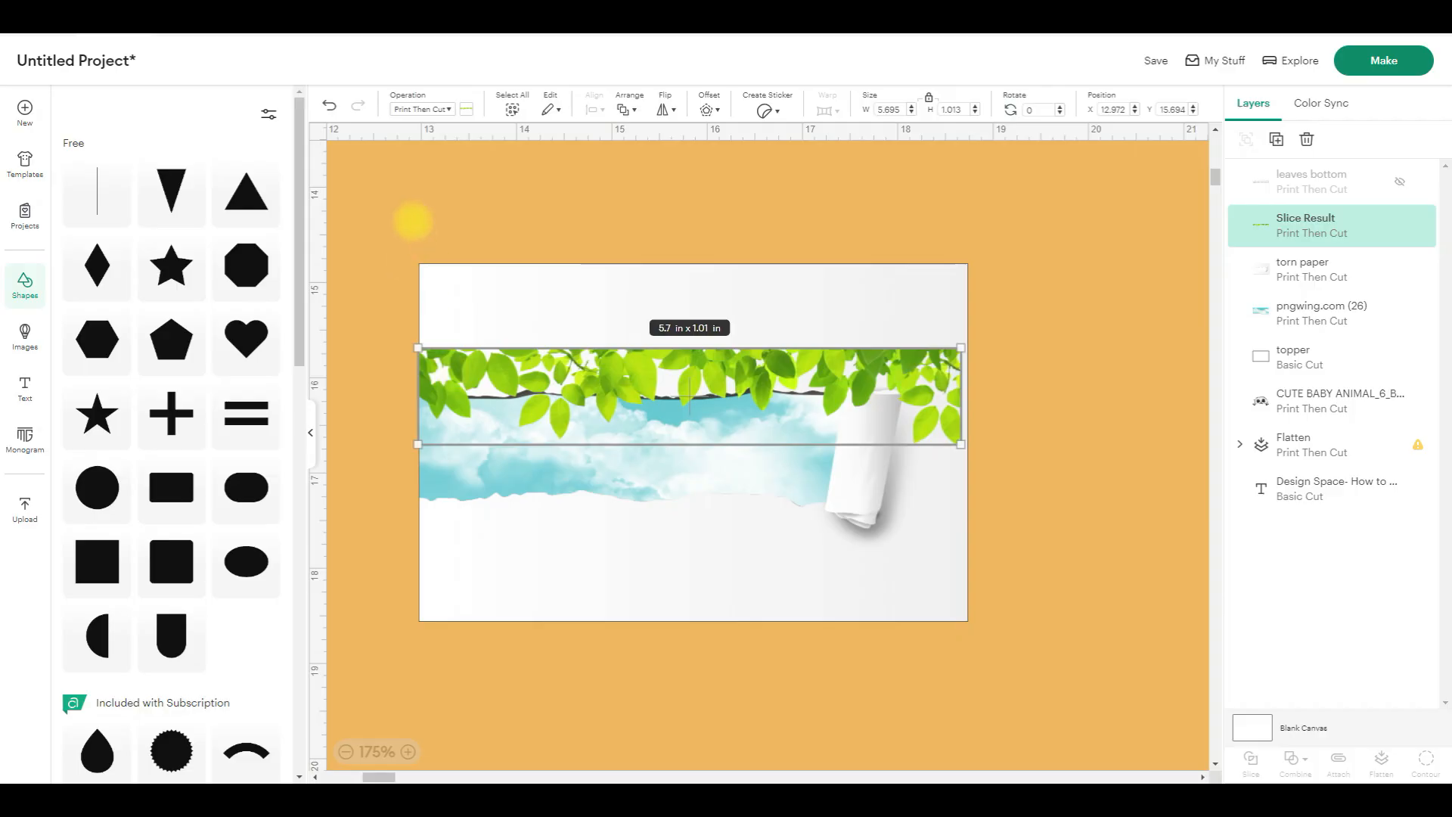
- Left-align the leaf strip with the torn paper, sky and topper
{"action": "left_click_drag", "start_coordinate": [376, 222], "coordinate": [649, 658]}
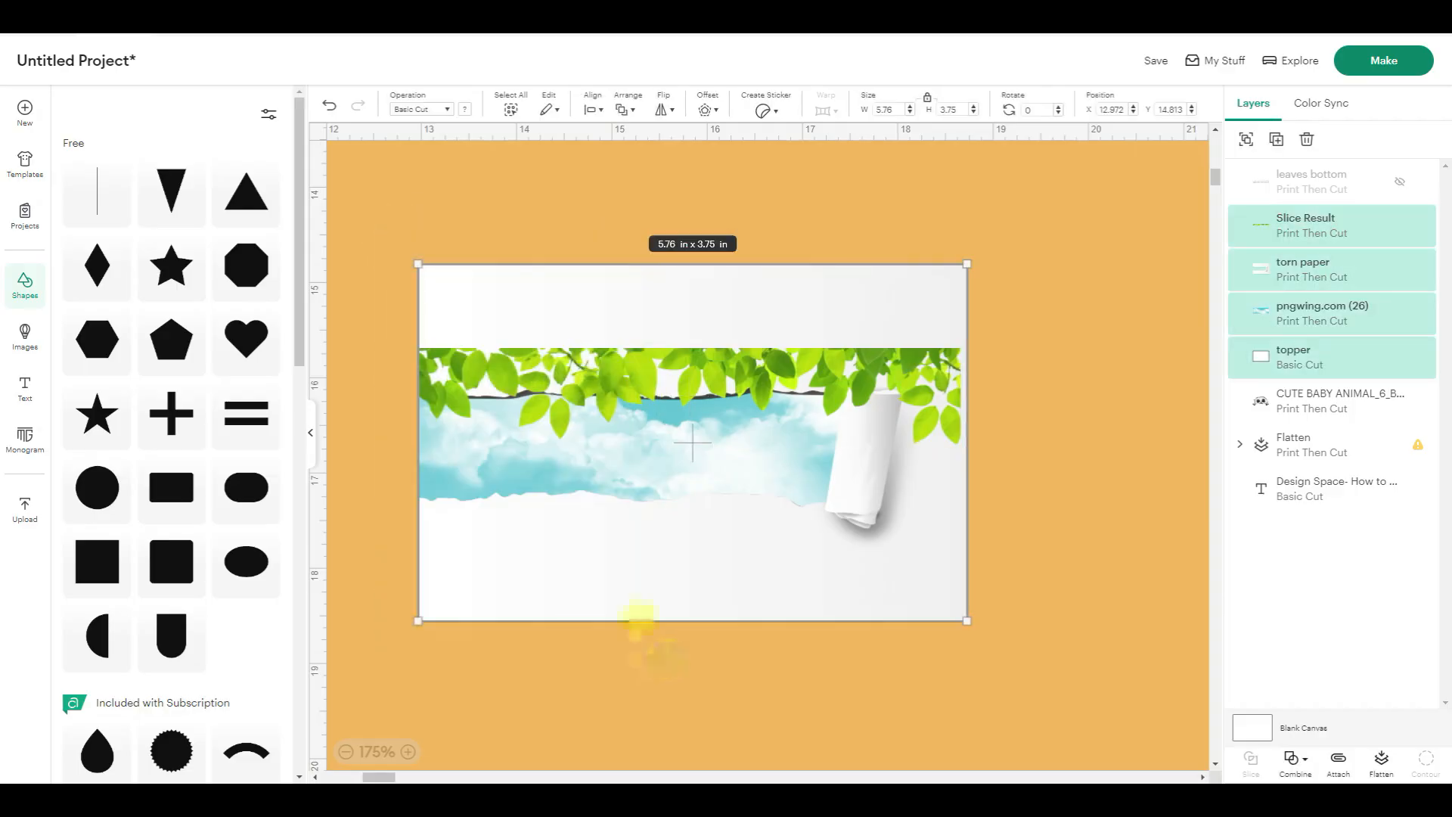
{"action": "left_click", "coordinate": [593, 106]}
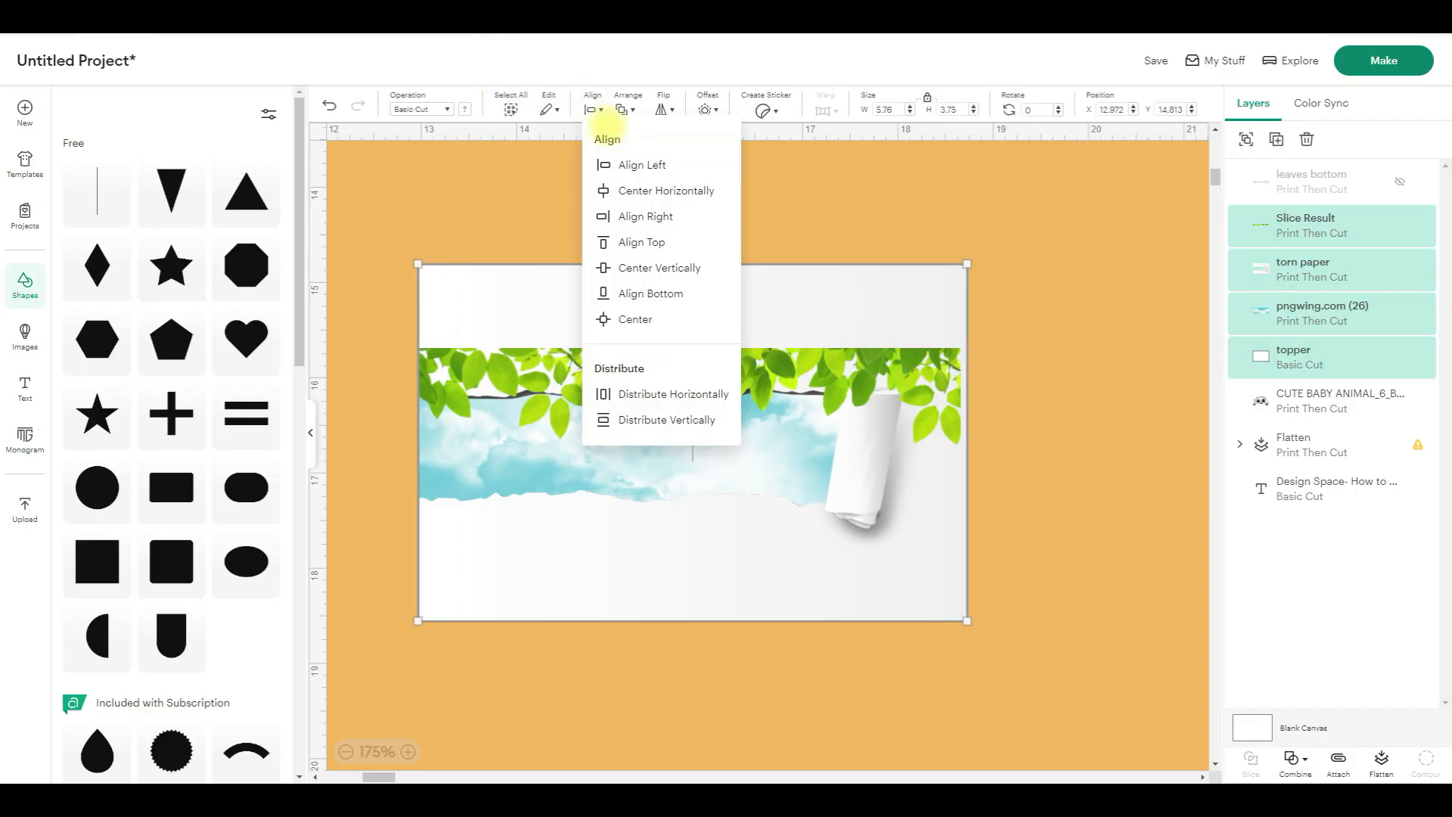
{"action": "left_click", "coordinate": [618, 162]}
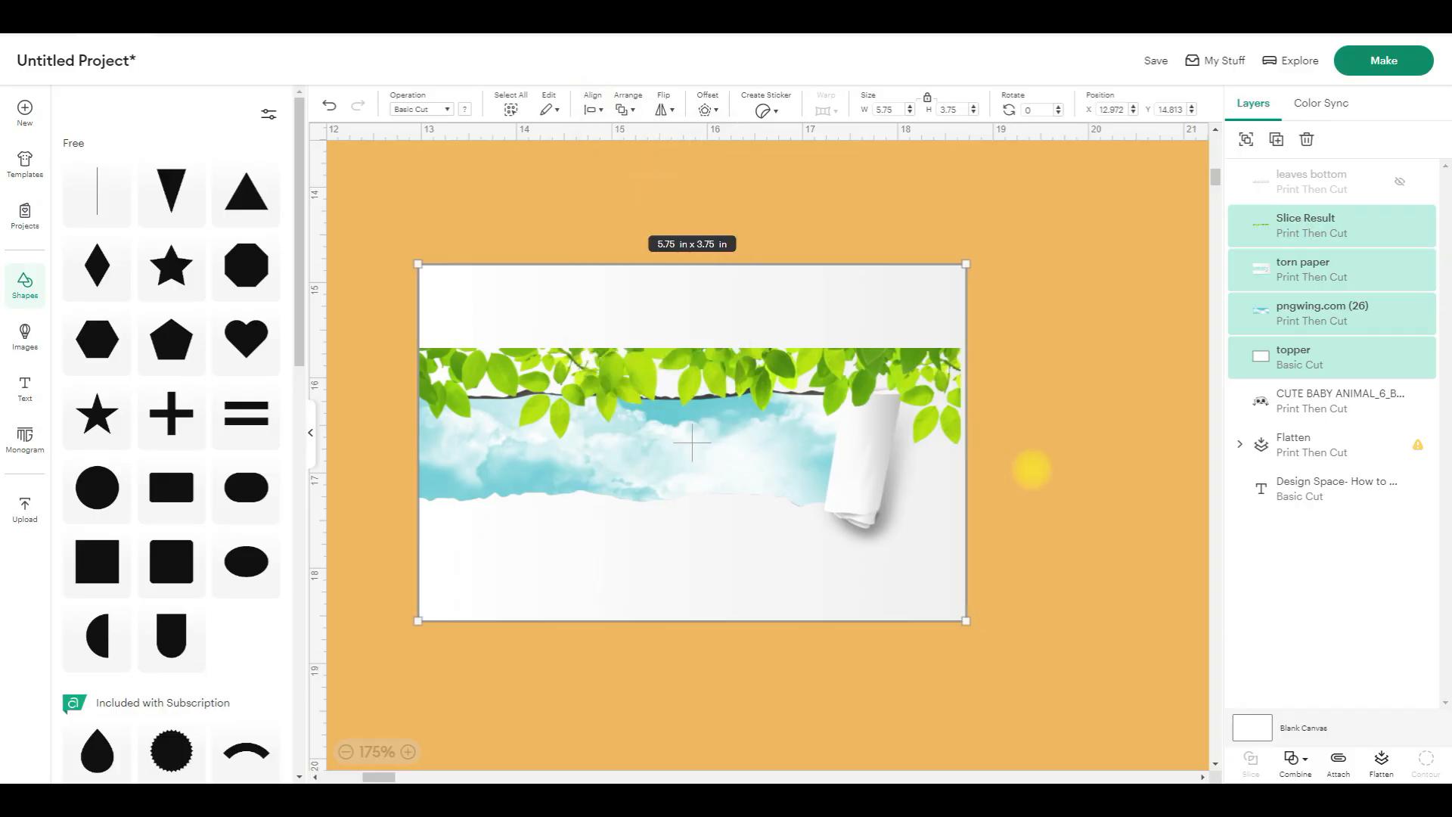
{"action": "left_click", "coordinate": [1042, 469]}
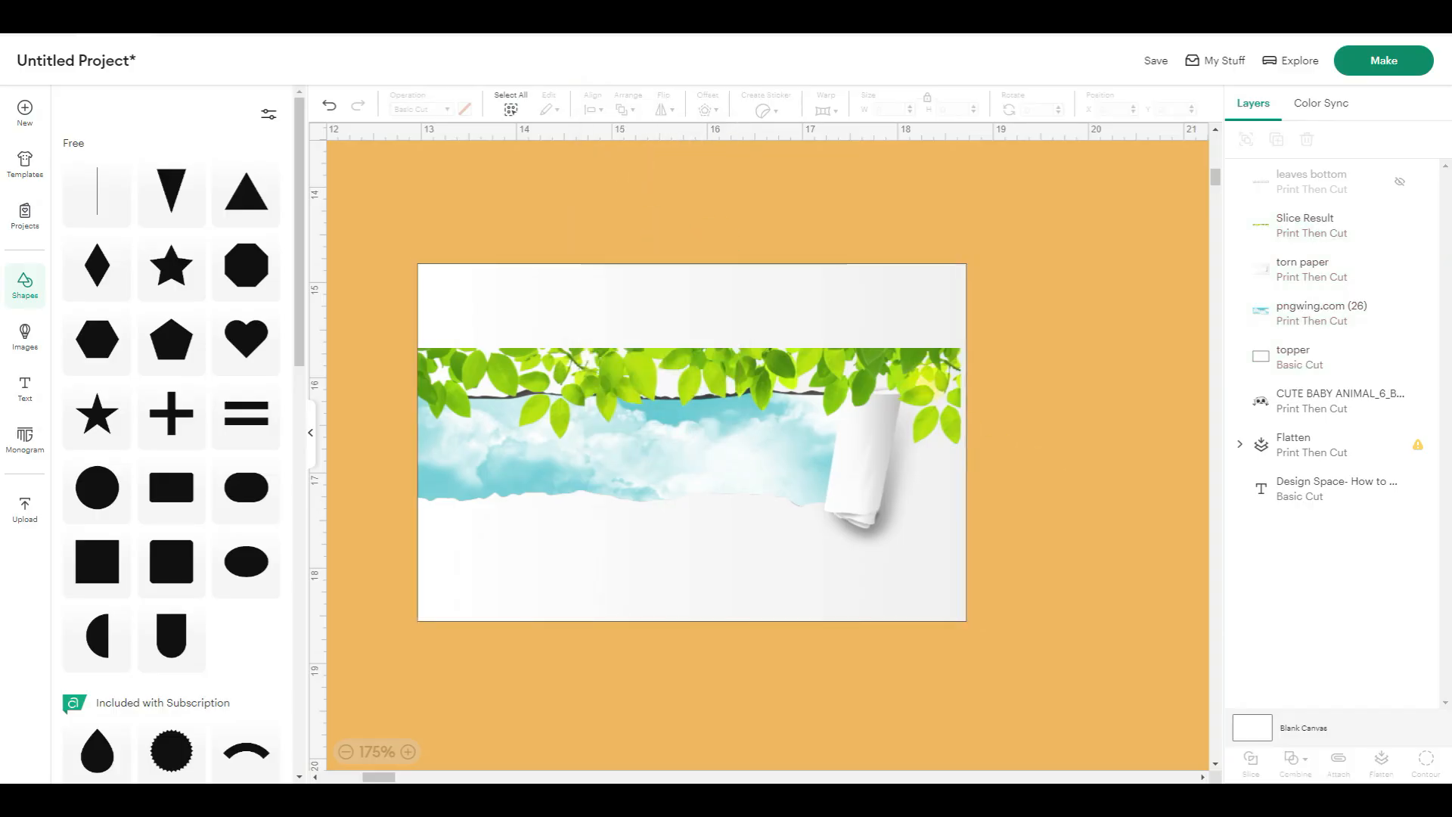
{"action": "left_click_drag", "start_coordinate": [929, 380], "coordinate": [934, 384]}
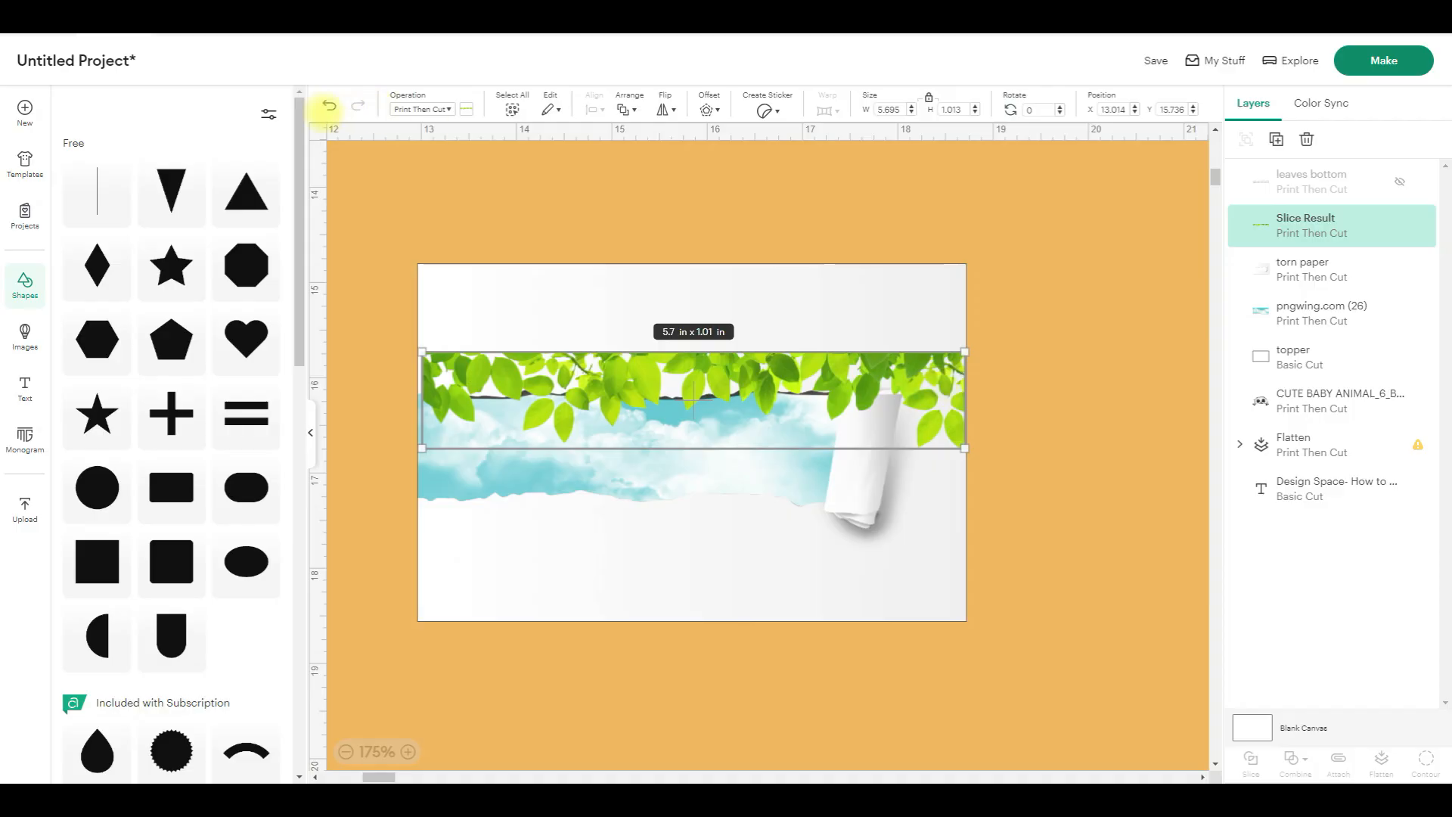
{"action": "left_click", "coordinate": [329, 105]}
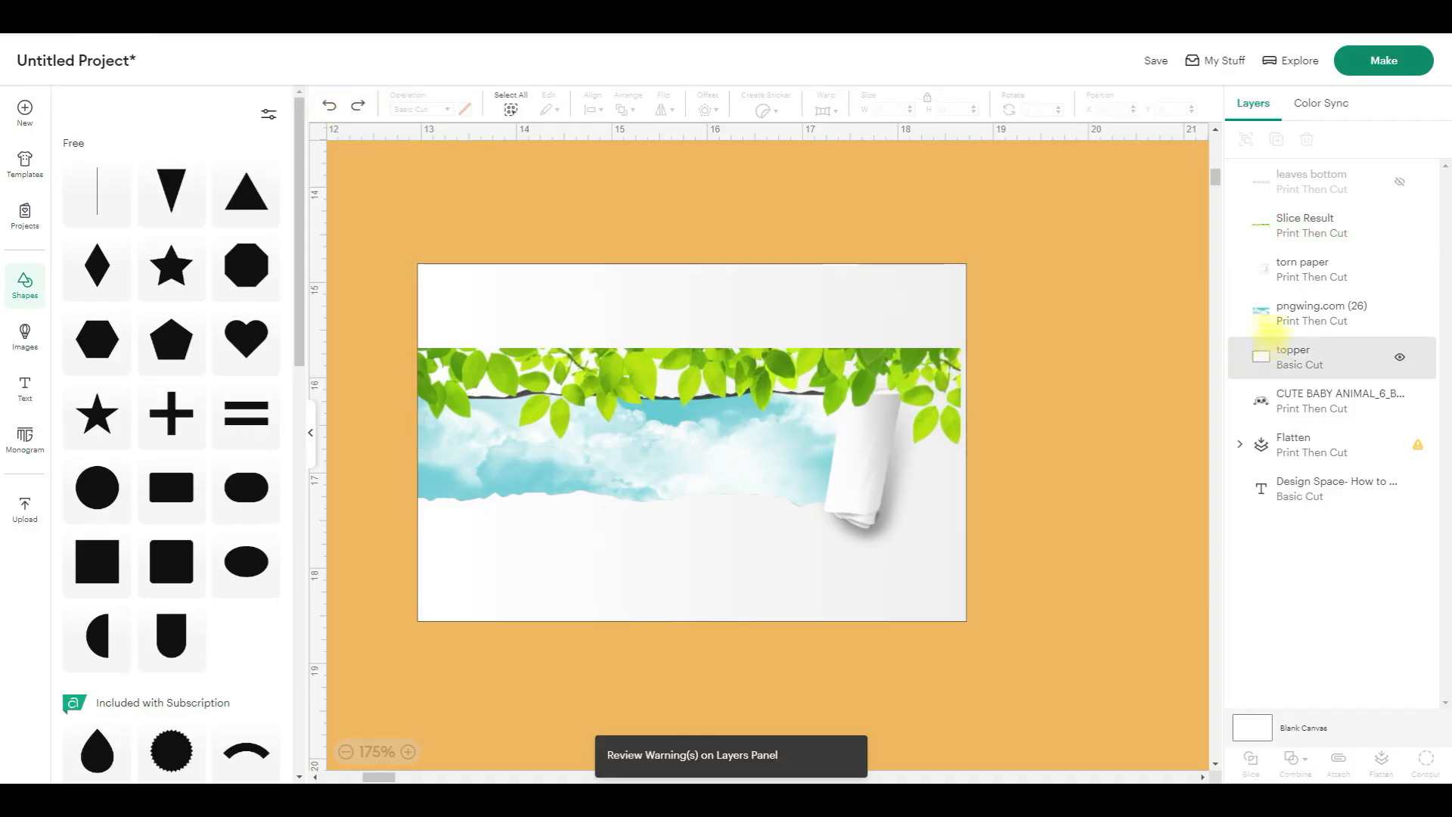
- Send the leaf strip one layer backward so it sits behind the torn paper
{"action": "left_click", "coordinate": [1267, 225]}
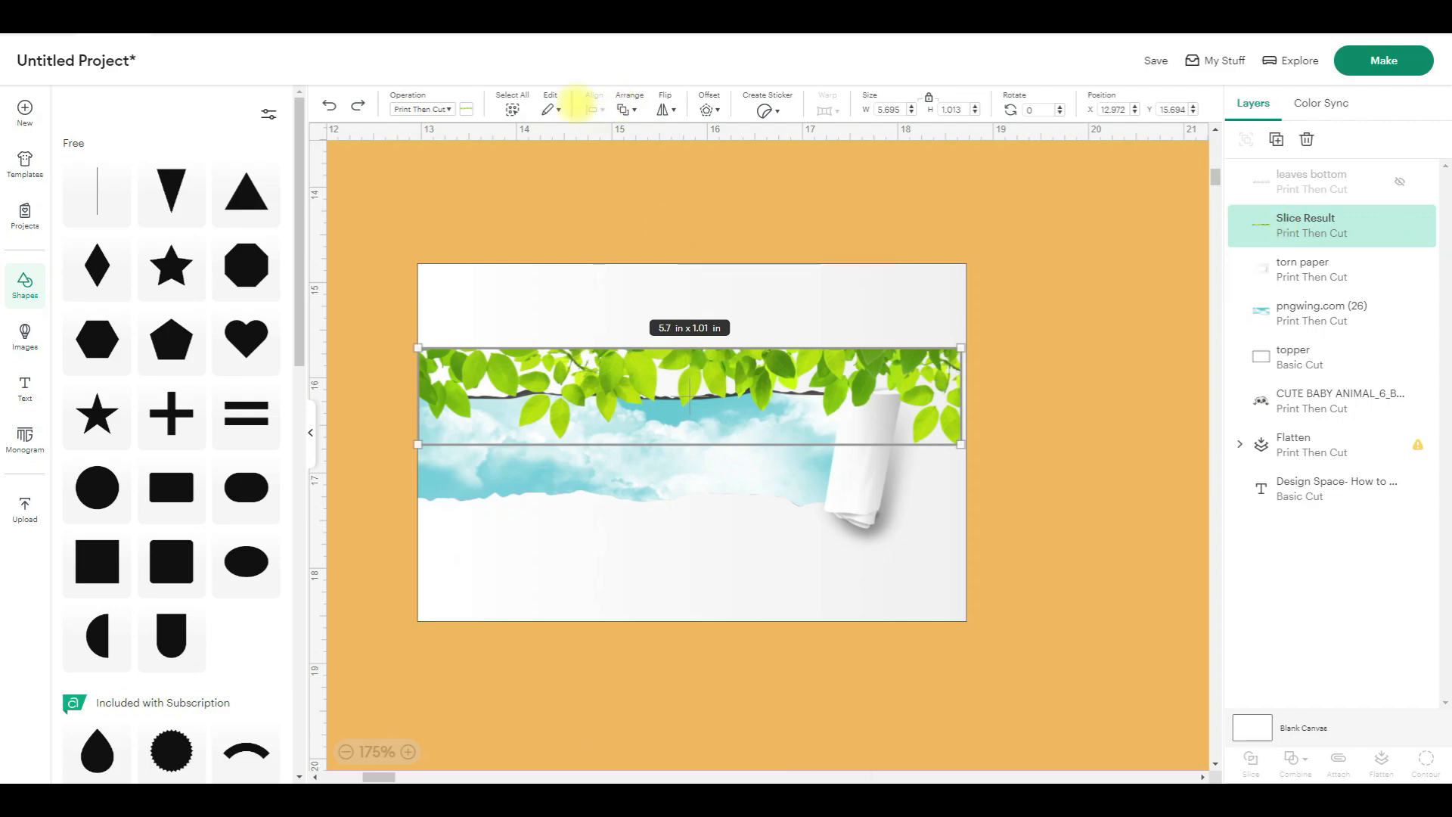
{"action": "left_click", "coordinate": [628, 110]}
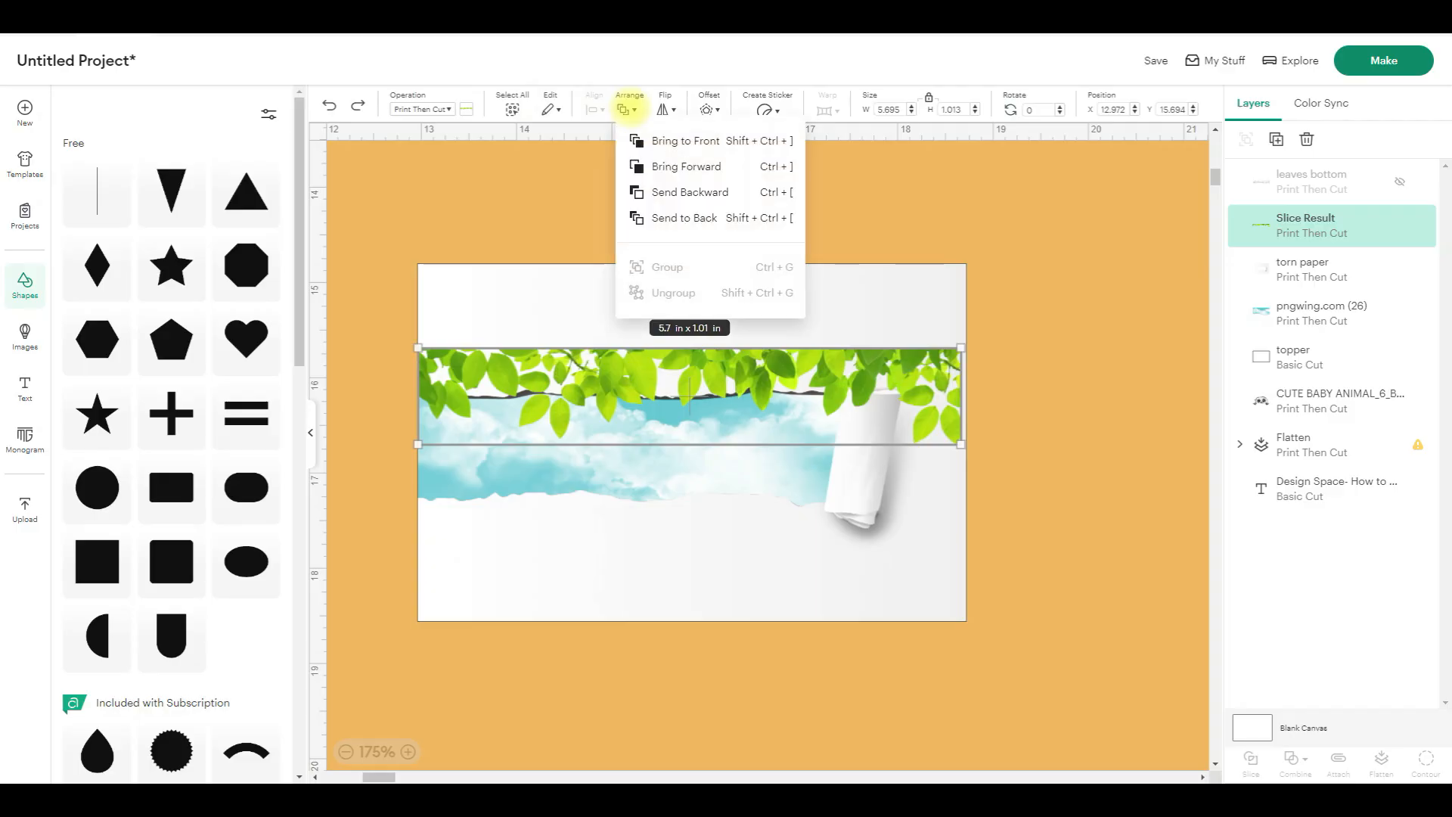
{"action": "left_click", "coordinate": [669, 192]}
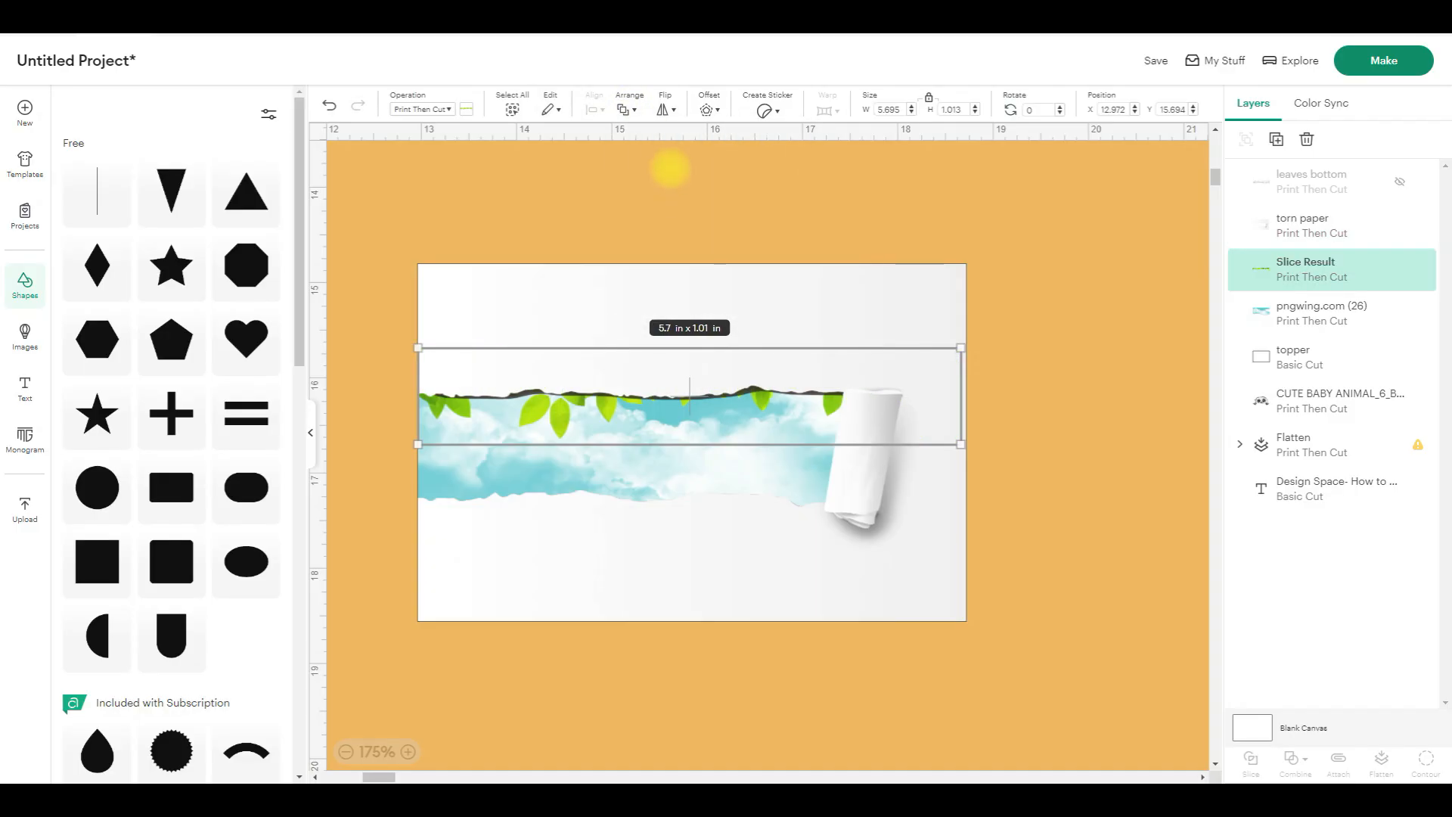
- Nudge the leaf strip down to a Y position of about 16.02 in so more leaves hang inside the tear
{"action": "key", "text": "Down"}
{"action": "key", "text": "Down"}
{"action": "key", "text": "Down"}
{"action": "key", "text": "Down"}
{"action": "key", "text": "Down"}
{"action": "key", "text": "Down"}
{"action": "key", "text": "Down"}
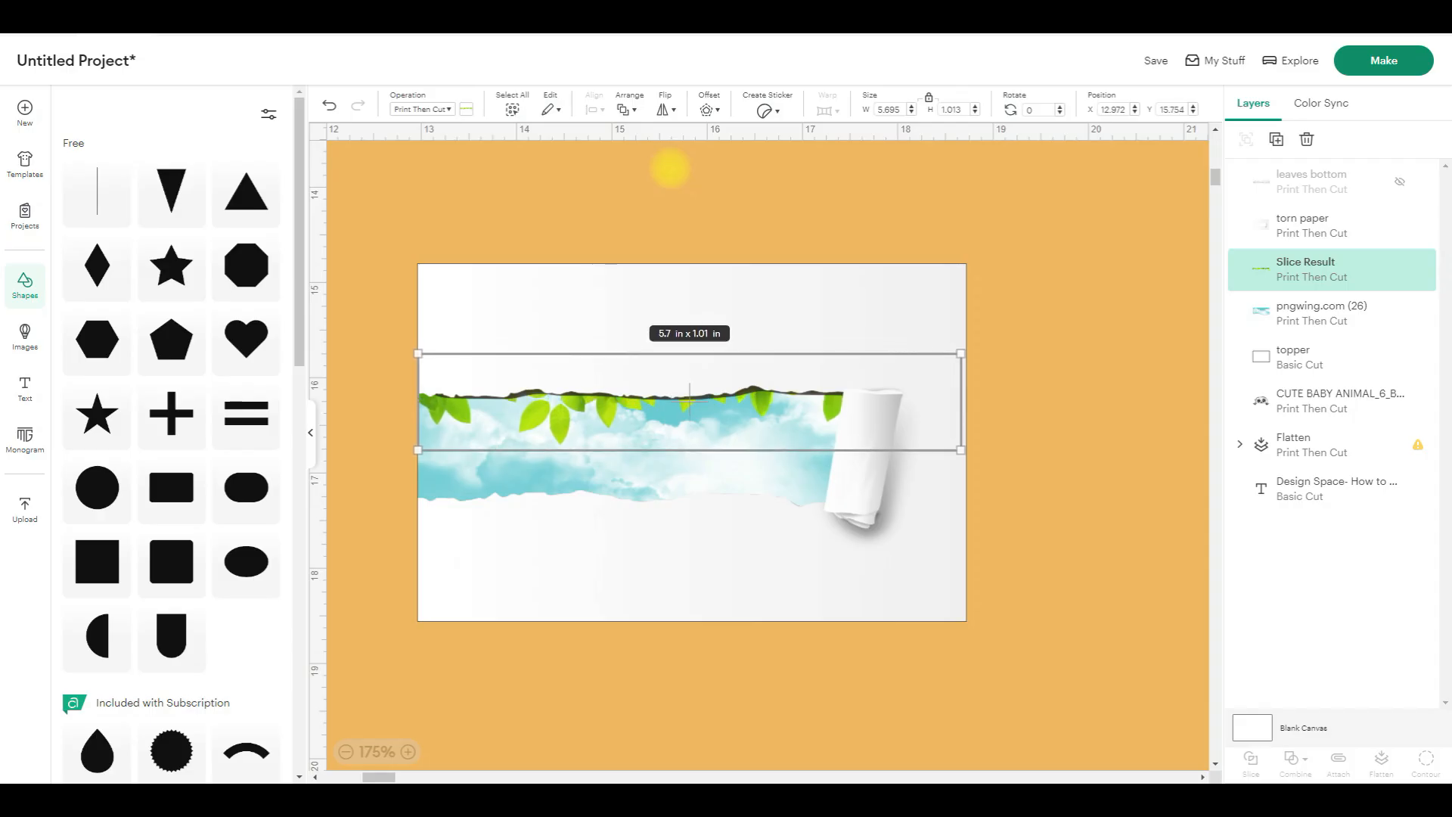
{"action": "key", "text": "Down"}
{"action": "key", "text": "Down"}
{"action": "key", "text": "Down"}
{"action": "key", "text": "Down"}
{"action": "key", "text": "Down"}
{"action": "key", "text": "Down"}
{"action": "key", "text": "Down"}
{"action": "key", "text": "Down"}
{"action": "key", "text": "Down"}
{"action": "key", "text": "Down"}
{"action": "key", "text": "Down"}
{"action": "key", "text": "Down"}
{"action": "key", "text": "Down"}
{"action": "key", "text": "Down"}
{"action": "key", "text": "Down"}
{"action": "key", "text": "Down"}
{"action": "key", "text": "Down"}
{"action": "key", "text": "Down"}
{"action": "key", "text": "Down"}
{"action": "key", "text": "Down"}
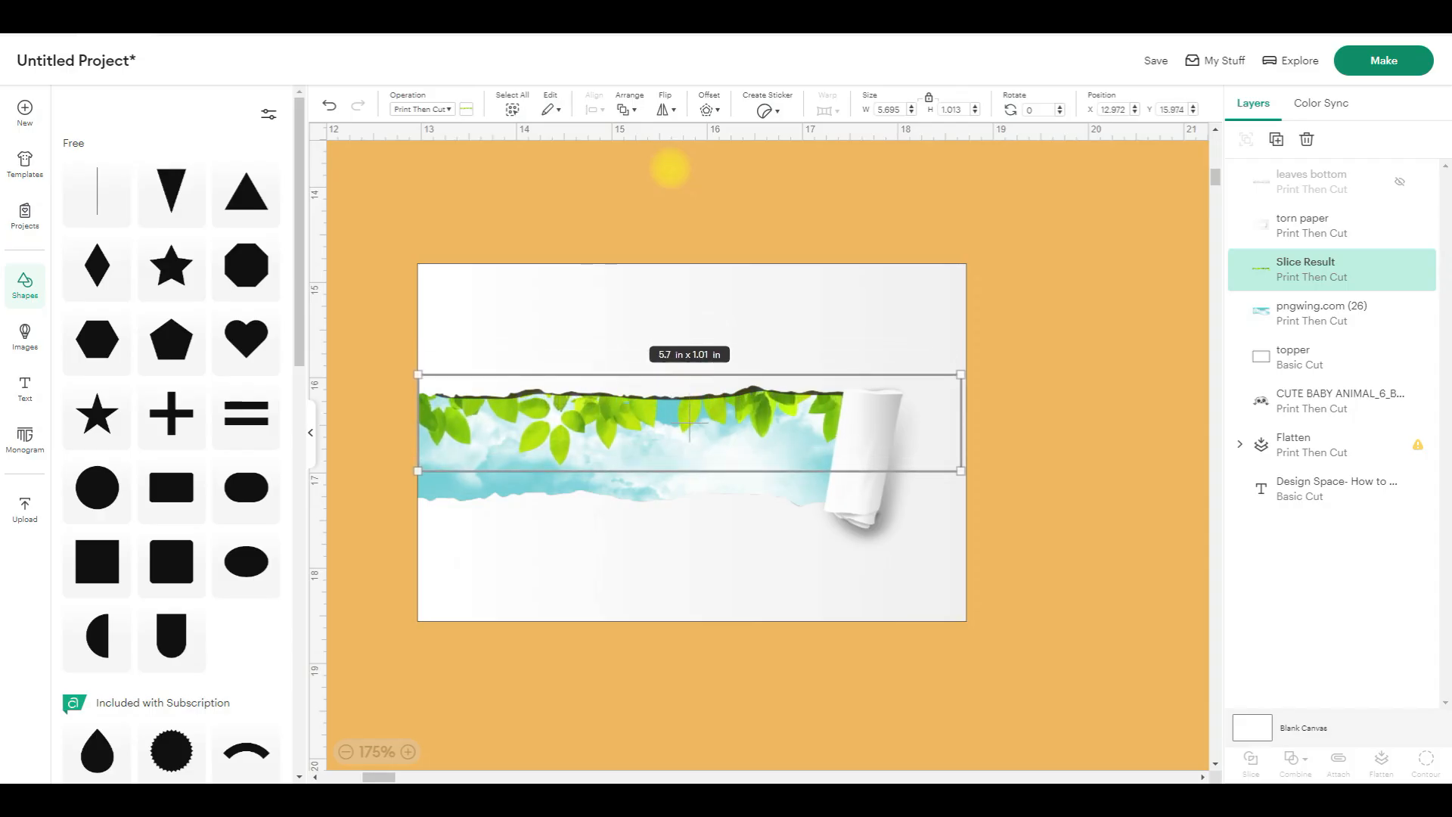
{"action": "key", "text": "Down"}
{"action": "key", "text": "Down"}
{"action": "key", "text": "Down"}
{"action": "key", "text": "Down"}
{"action": "key", "text": "Down"}
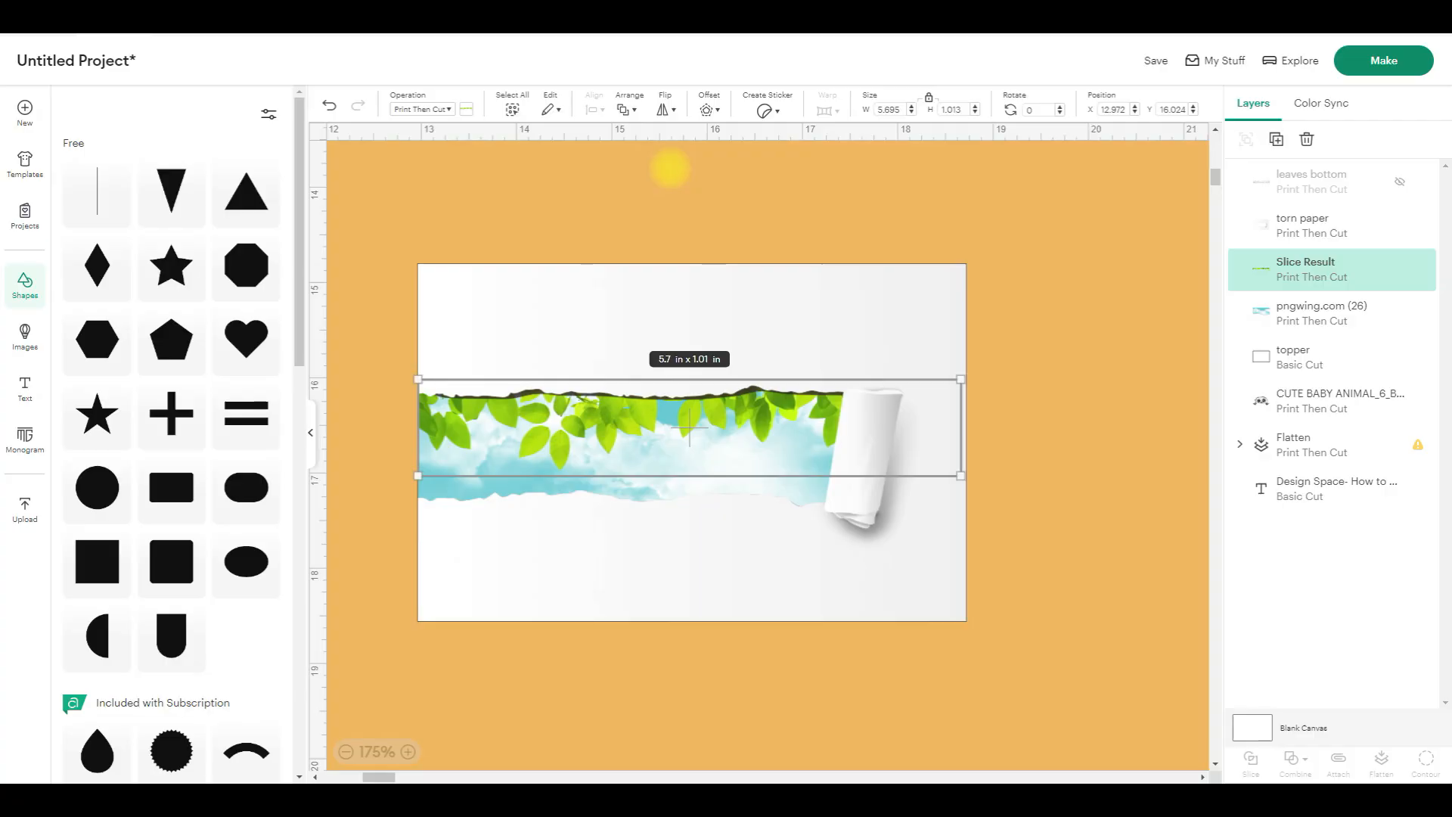
{"action": "left_click", "coordinate": [1063, 410]}
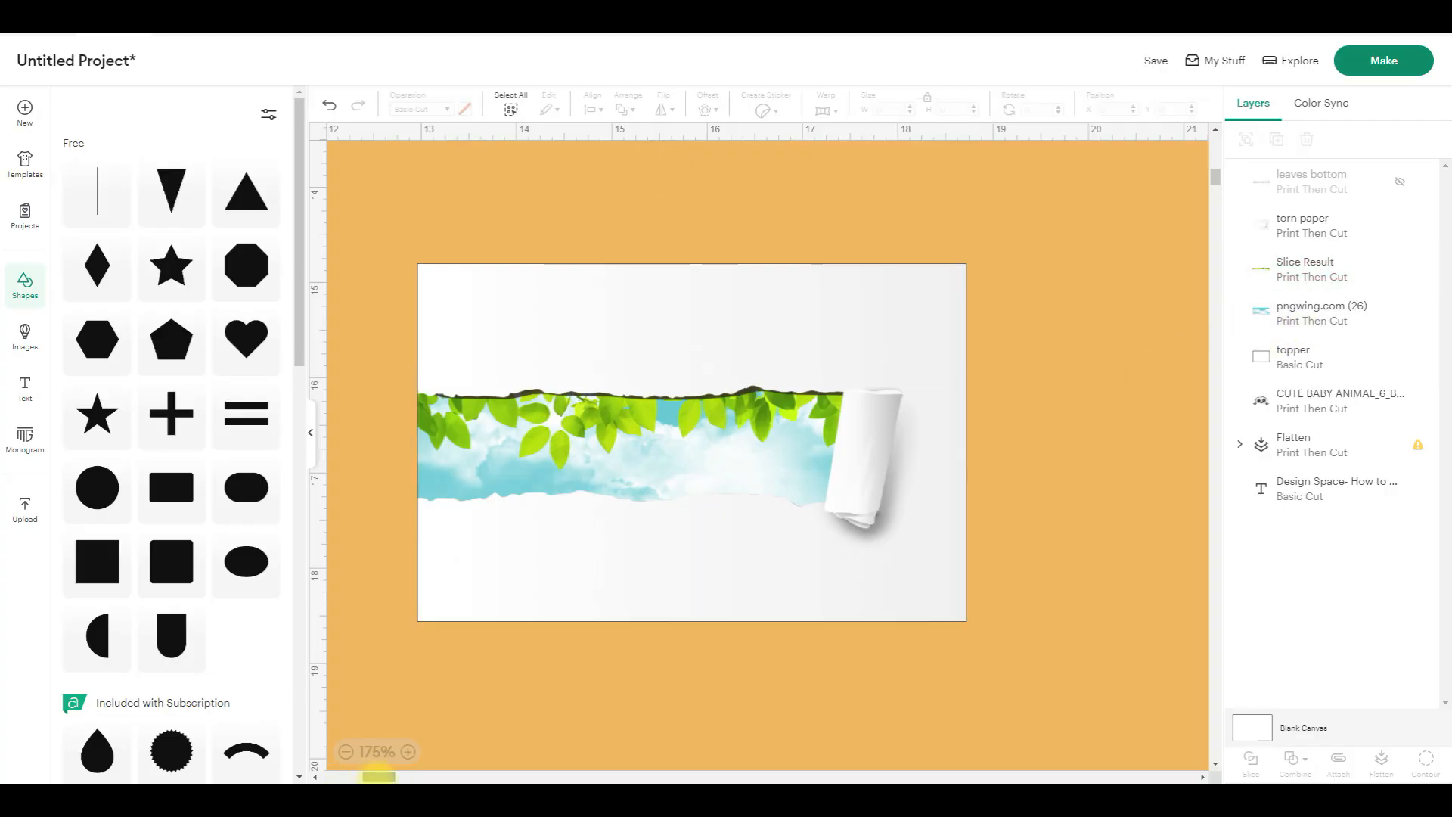
- Place the furry animal and the whole layered topper close together on the canvas
{"action": "left_click_drag", "start_coordinate": [378, 777], "coordinate": [362, 777]}
{"action": "left_click", "coordinate": [346, 751]}
{"action": "left_click", "coordinate": [346, 751]}
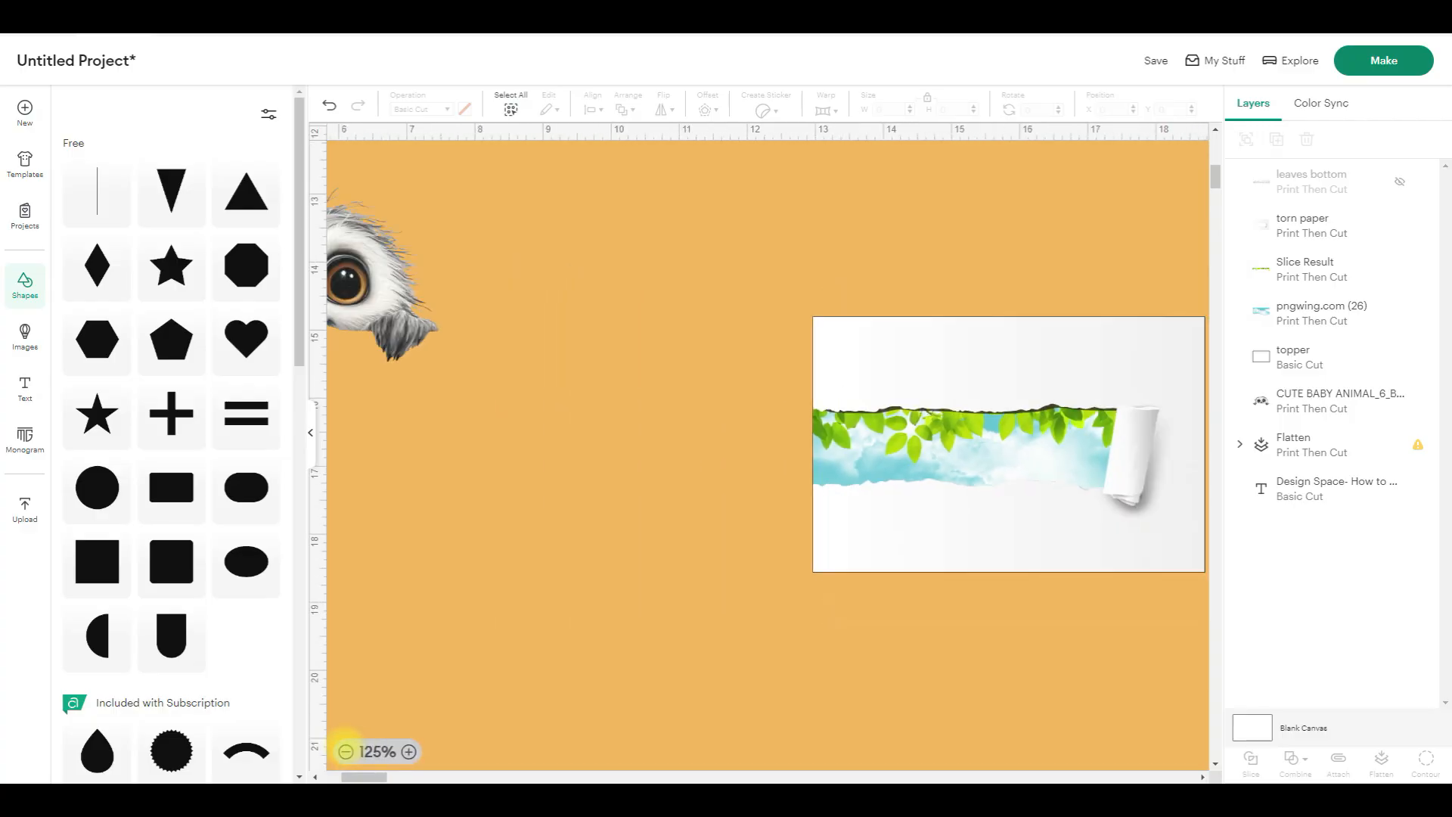
{"action": "left_click_drag", "start_coordinate": [379, 326], "coordinate": [637, 483]}
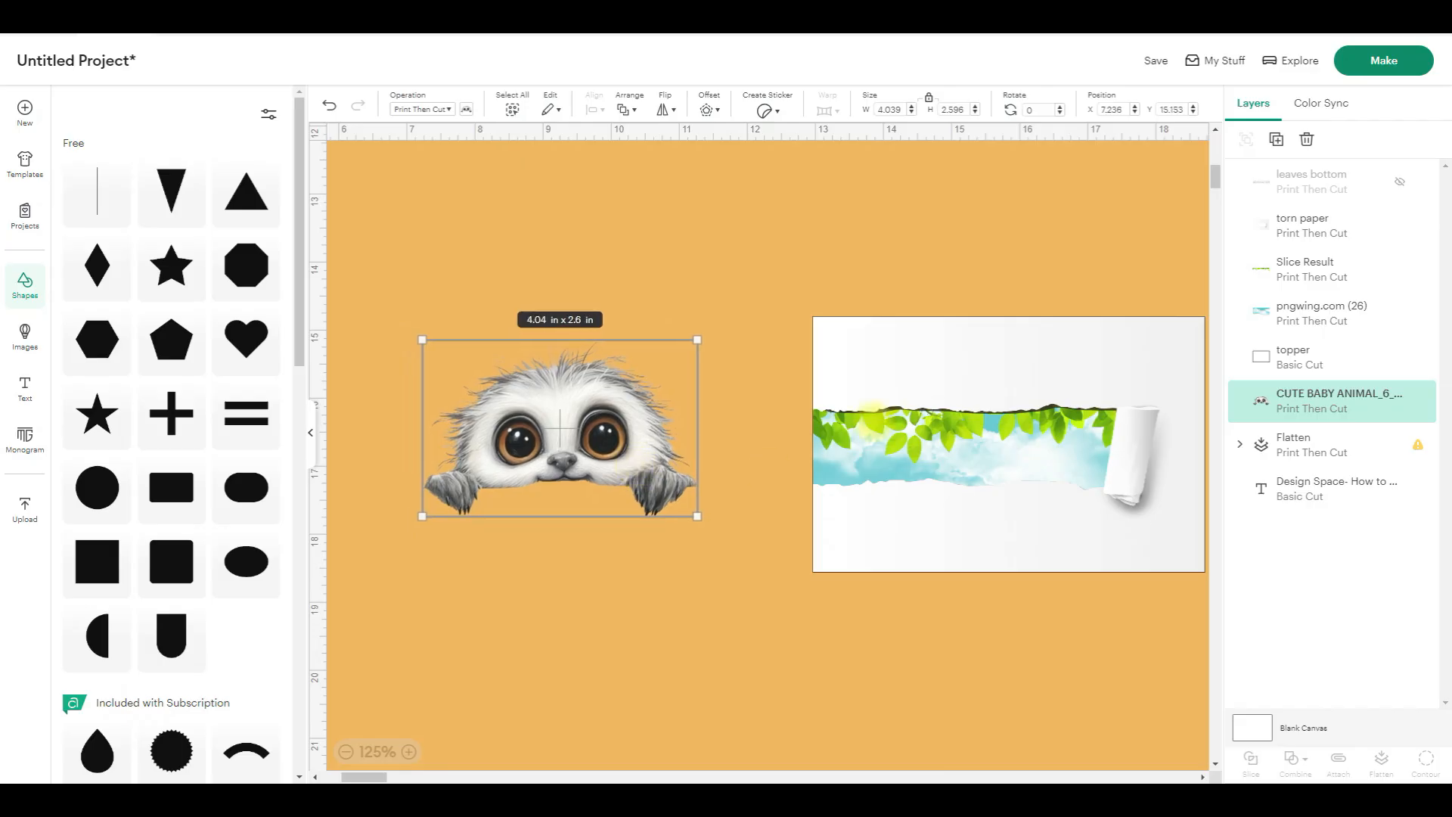
{"action": "left_click_drag", "start_coordinate": [798, 634], "coordinate": [1017, 240]}
{"action": "left_click_drag", "start_coordinate": [1010, 445], "coordinate": [899, 440]}
{"action": "left_click", "coordinate": [561, 626]}
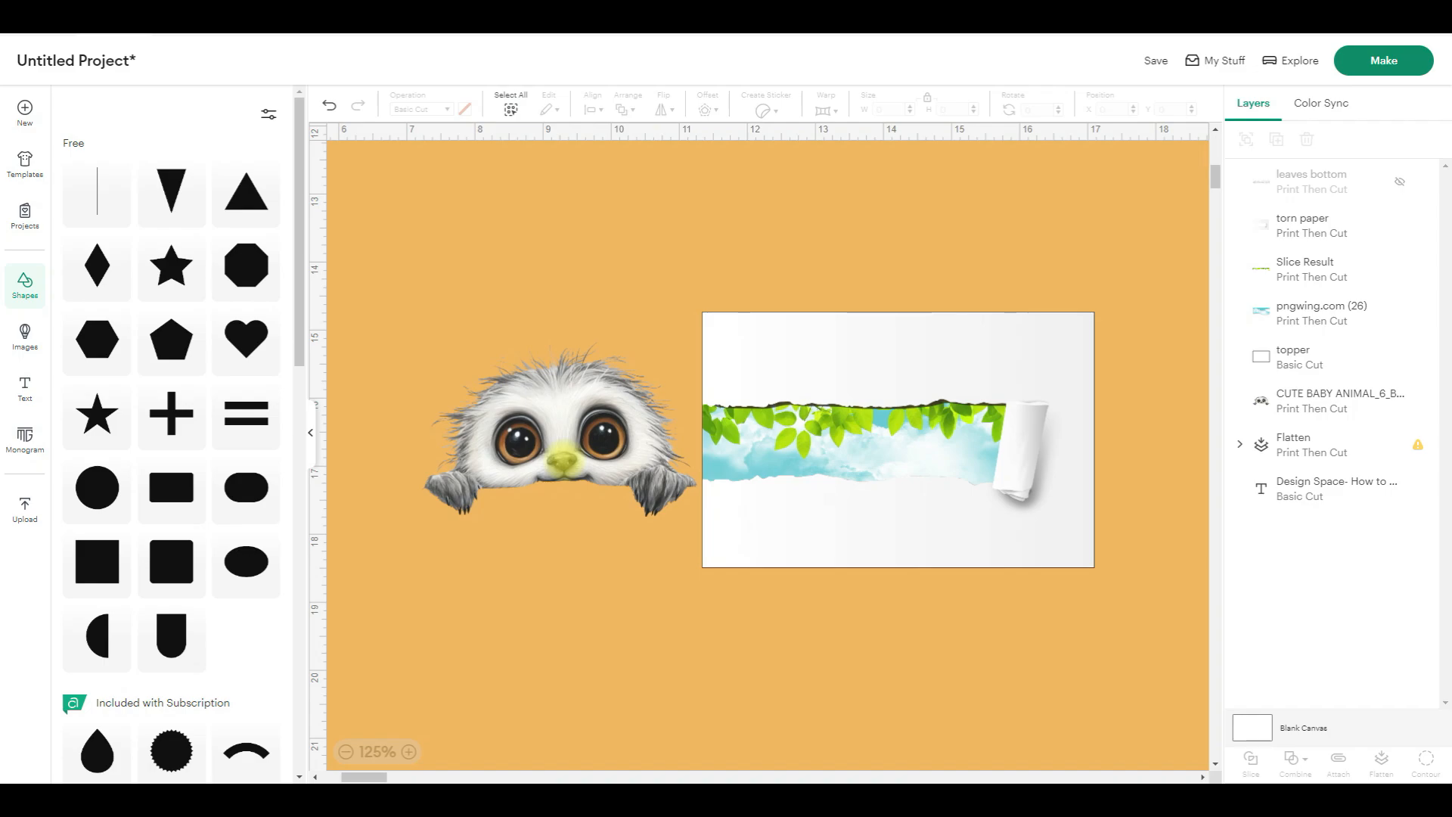
- Shrink the furry animal proportionally to about 2.44 by 1.57 in and position it over the tear
{"action": "left_click", "coordinate": [561, 460]}
{"action": "left_click_drag", "start_coordinate": [697, 517], "coordinate": [589, 446]}
{"action": "left_click_drag", "start_coordinate": [499, 415], "coordinate": [891, 478]}
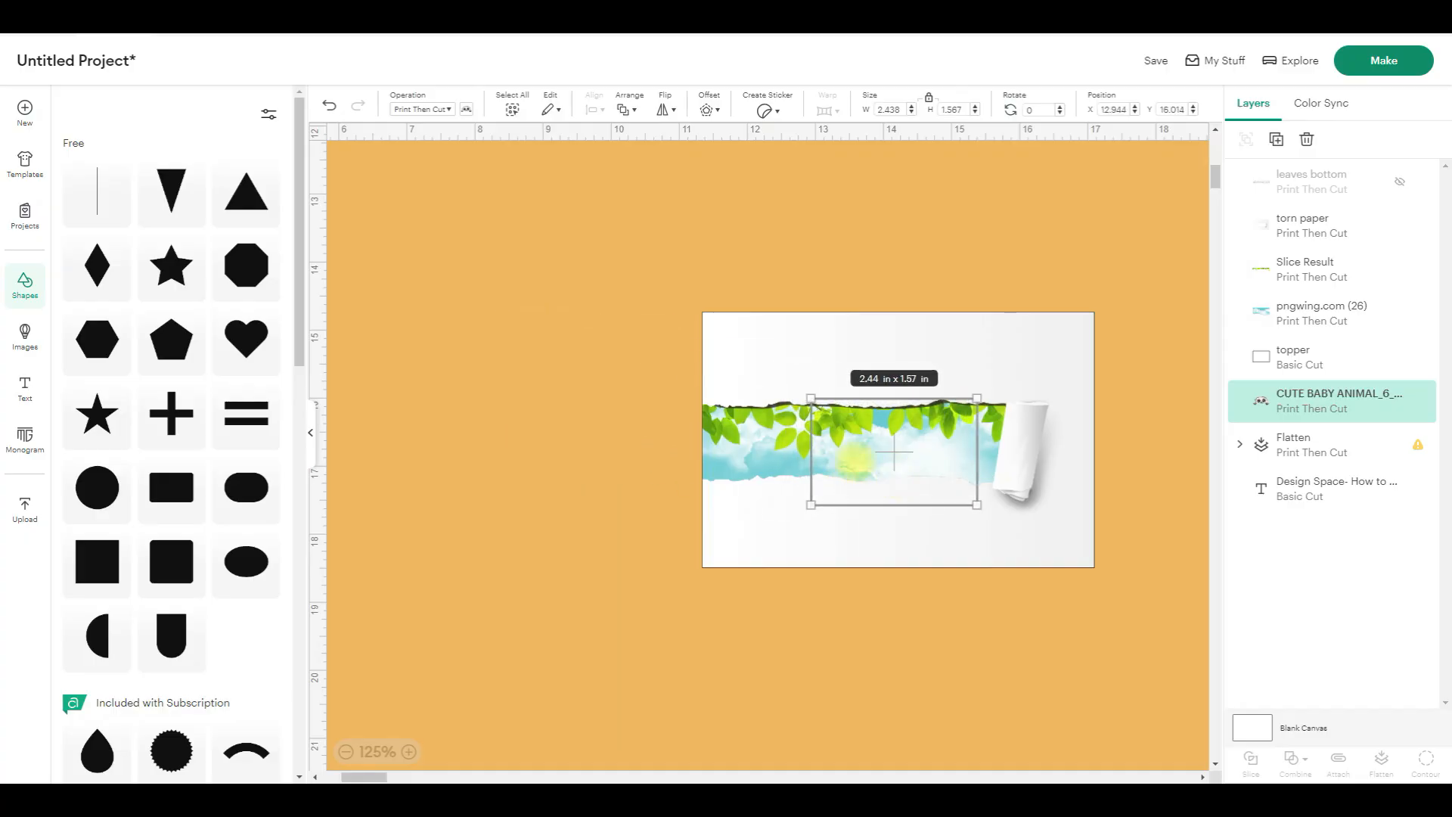
- Bring the furry animal to the front of all the layers
{"action": "left_click", "coordinate": [627, 108]}
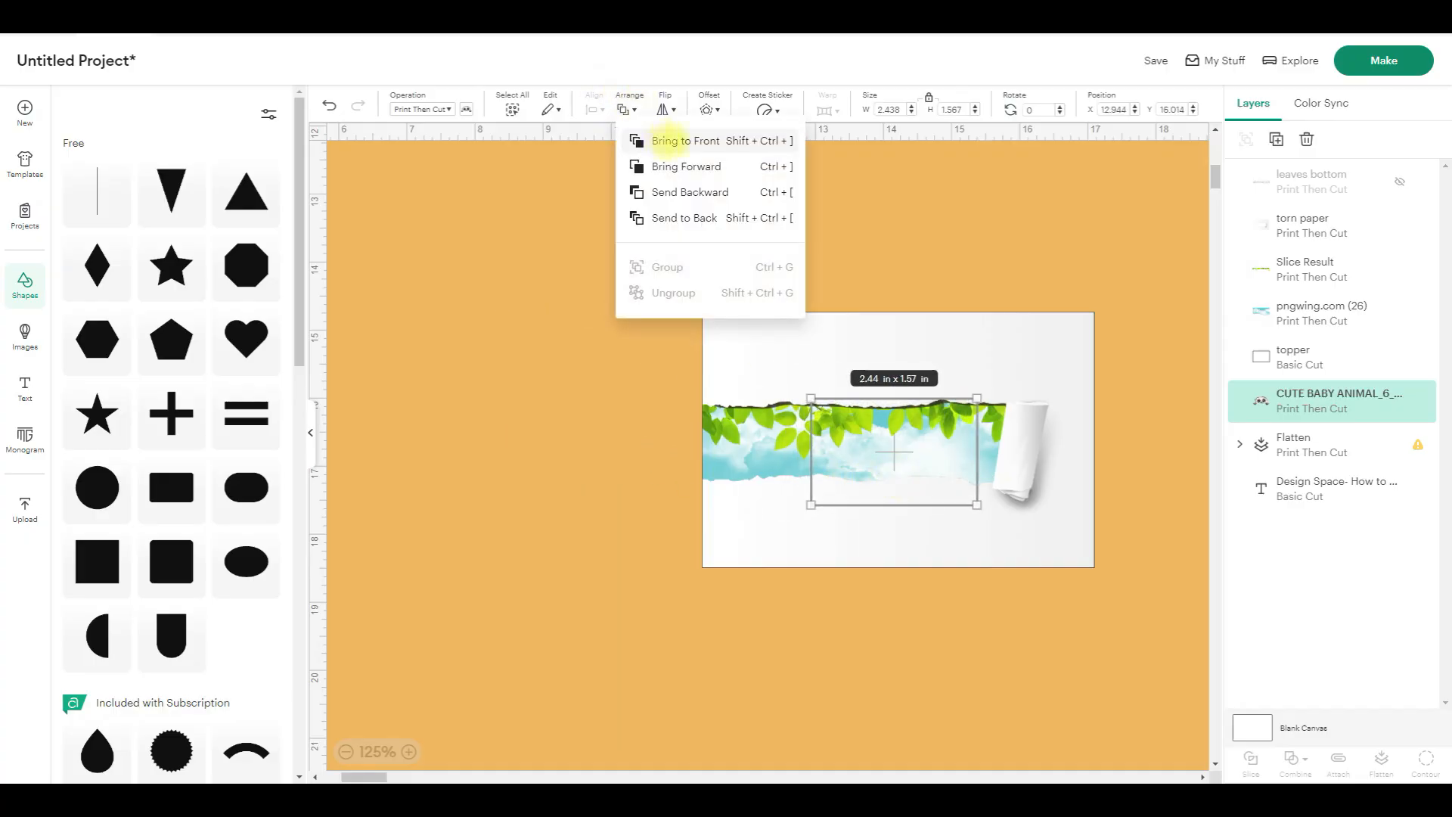
{"action": "left_click", "coordinate": [667, 141]}
{"action": "left_click", "coordinate": [496, 619]}
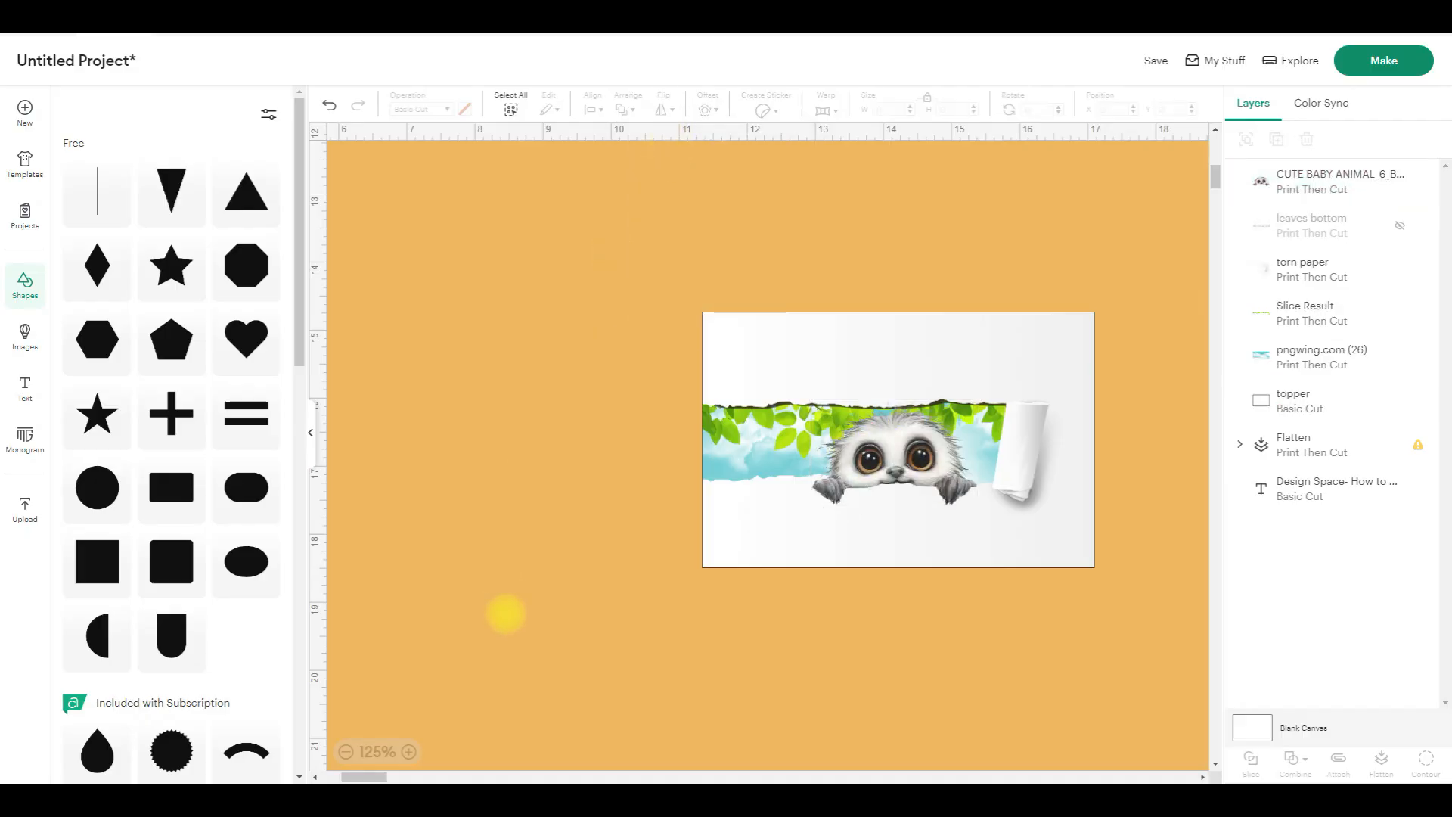
- Nudge the furry animal upward so its paws rest over the lower edge of the tear
{"action": "left_click", "coordinate": [1309, 182]}
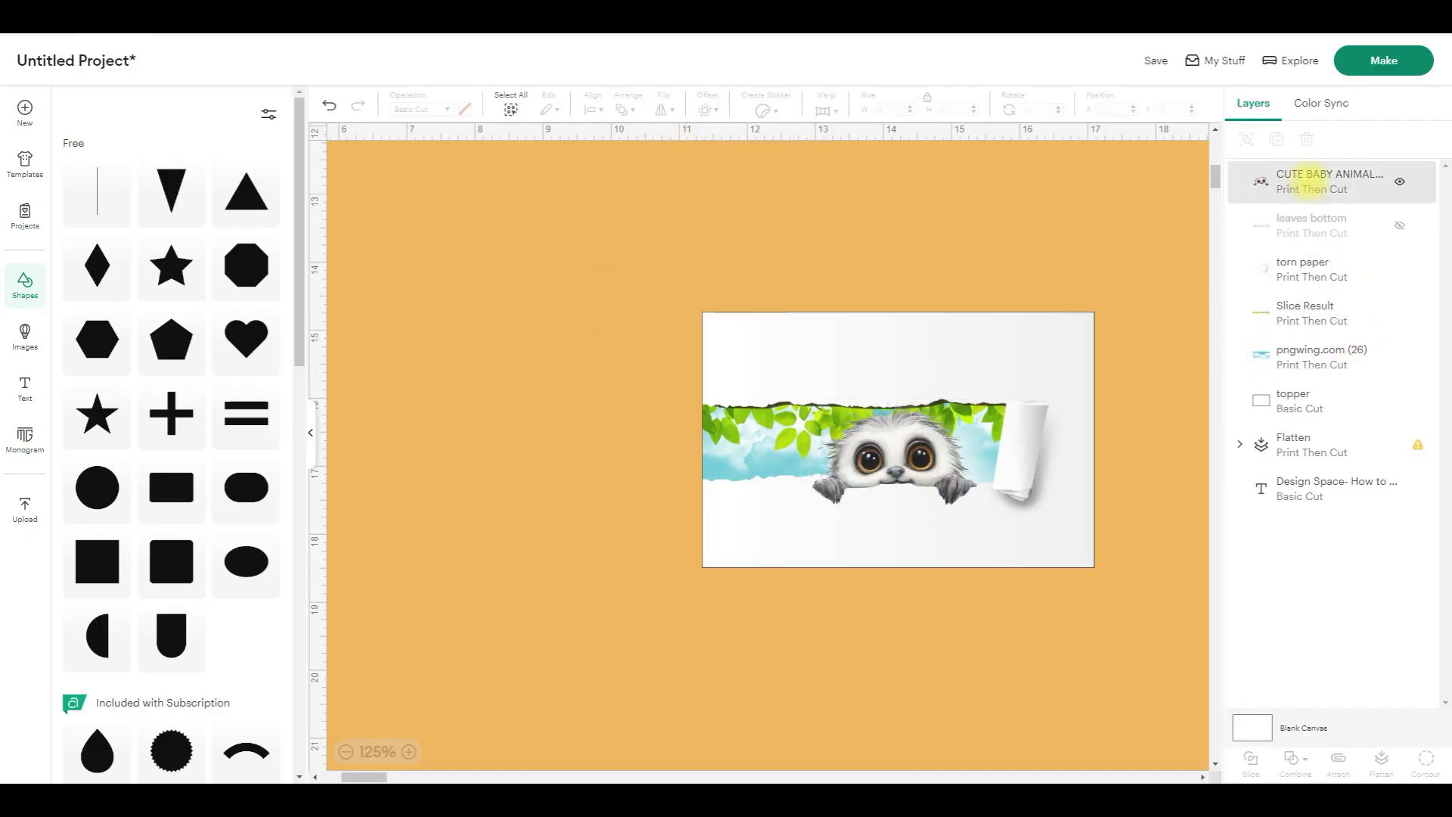
{"action": "key", "text": "Up"}
{"action": "key", "text": "Up"}
{"action": "key", "text": "Up"}
{"action": "key", "text": "Up"}
{"action": "key", "text": "Up"}
{"action": "key", "text": "Up"}
{"action": "key", "text": "Up"}
{"action": "key", "text": "Up"}
{"action": "key", "text": "Up"}
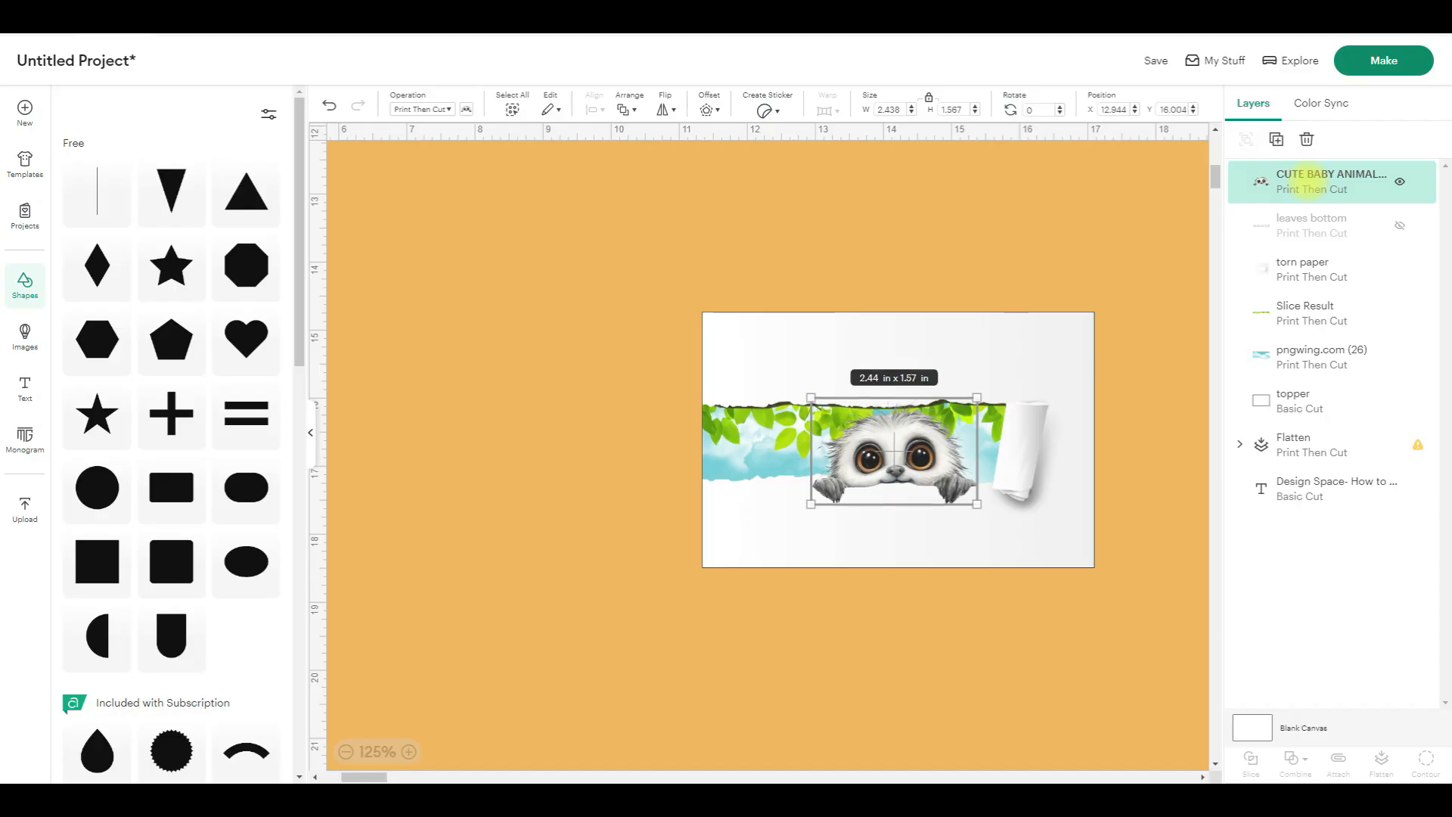
{"action": "key", "text": "Up"}
{"action": "key", "text": "Up"}
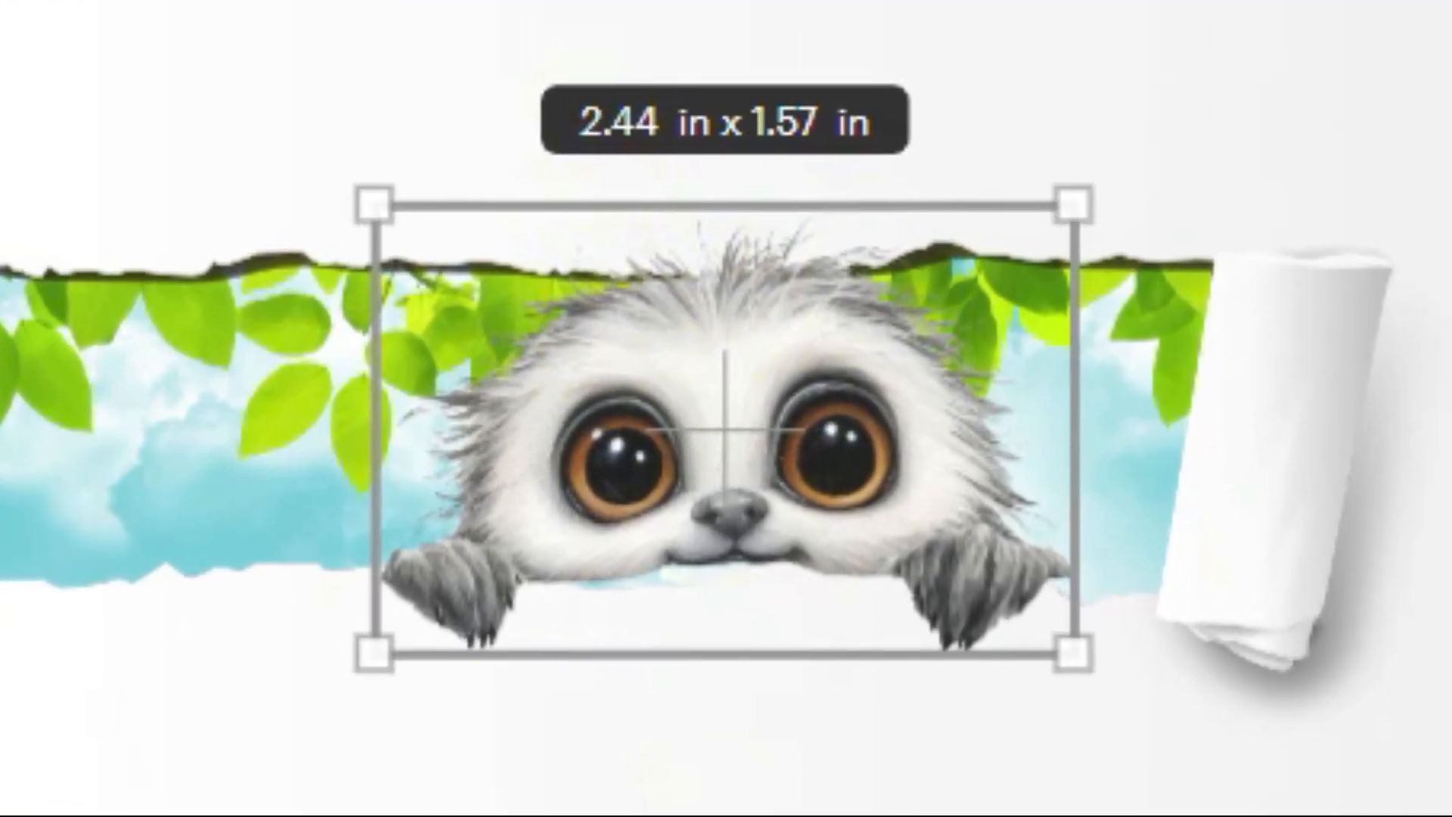
- Hide the shapes library and add a new text object beside the topper
{"action": "left_click", "coordinate": [1422, 189]}
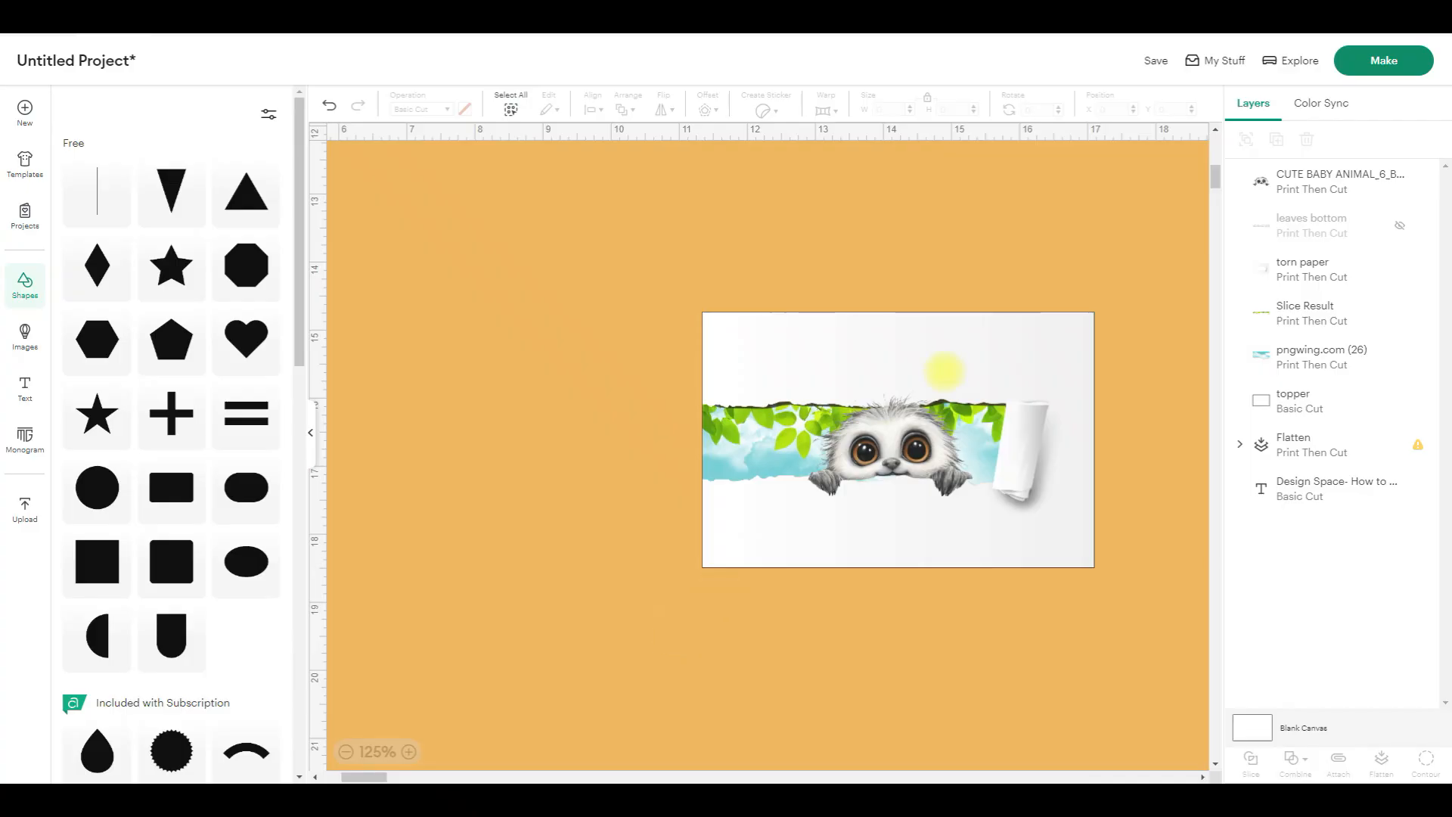
{"action": "left_click", "coordinate": [310, 433]}
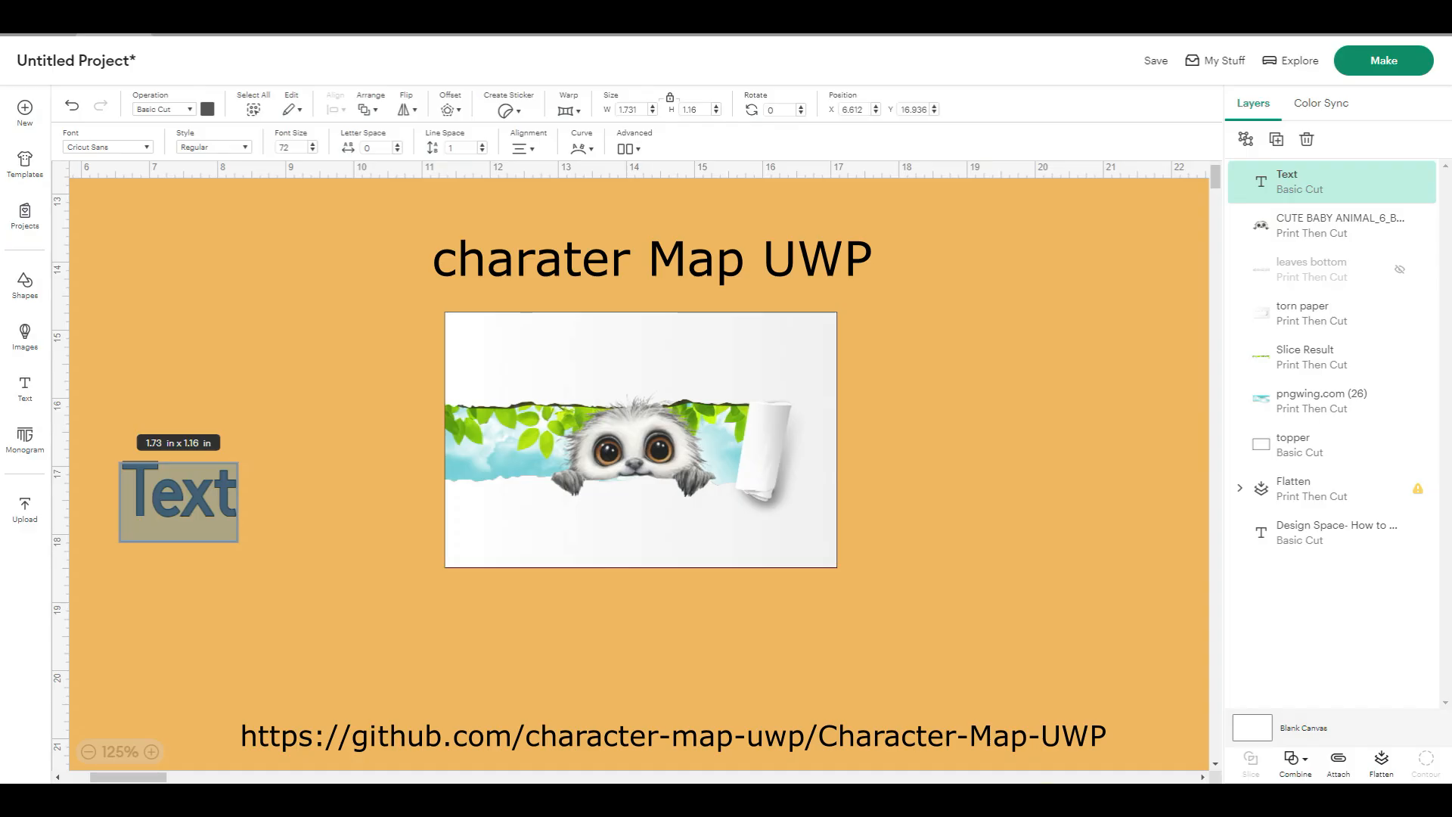
- Switch to Character Map UWP, enlarge it to full screen and clear the "Thank you" text composed in Bentley Script
{"action": "left_click_drag", "start_coordinate": [0, 55], "coordinate": [728, 64]}
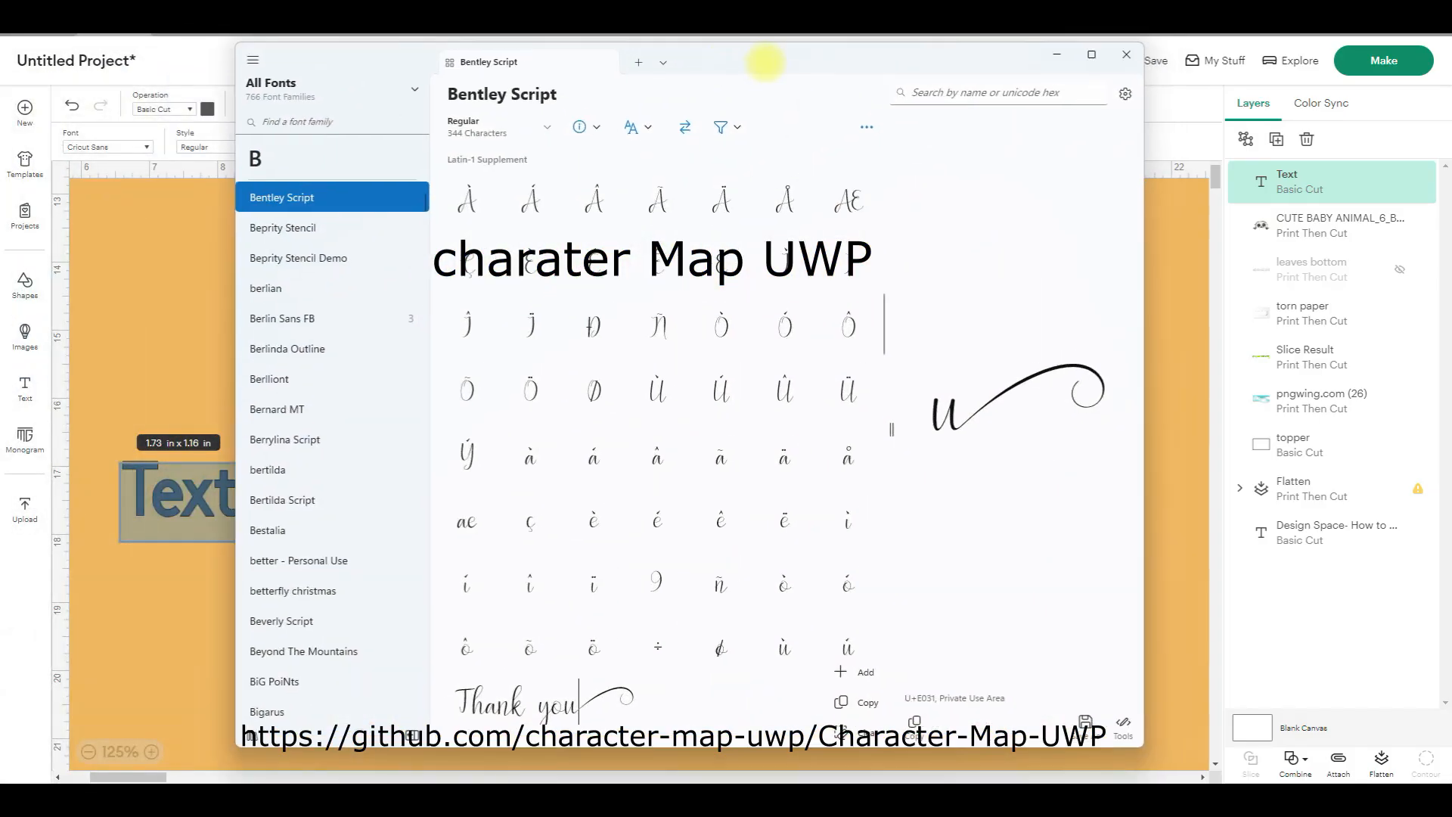
{"action": "left_click", "coordinate": [1092, 54]}
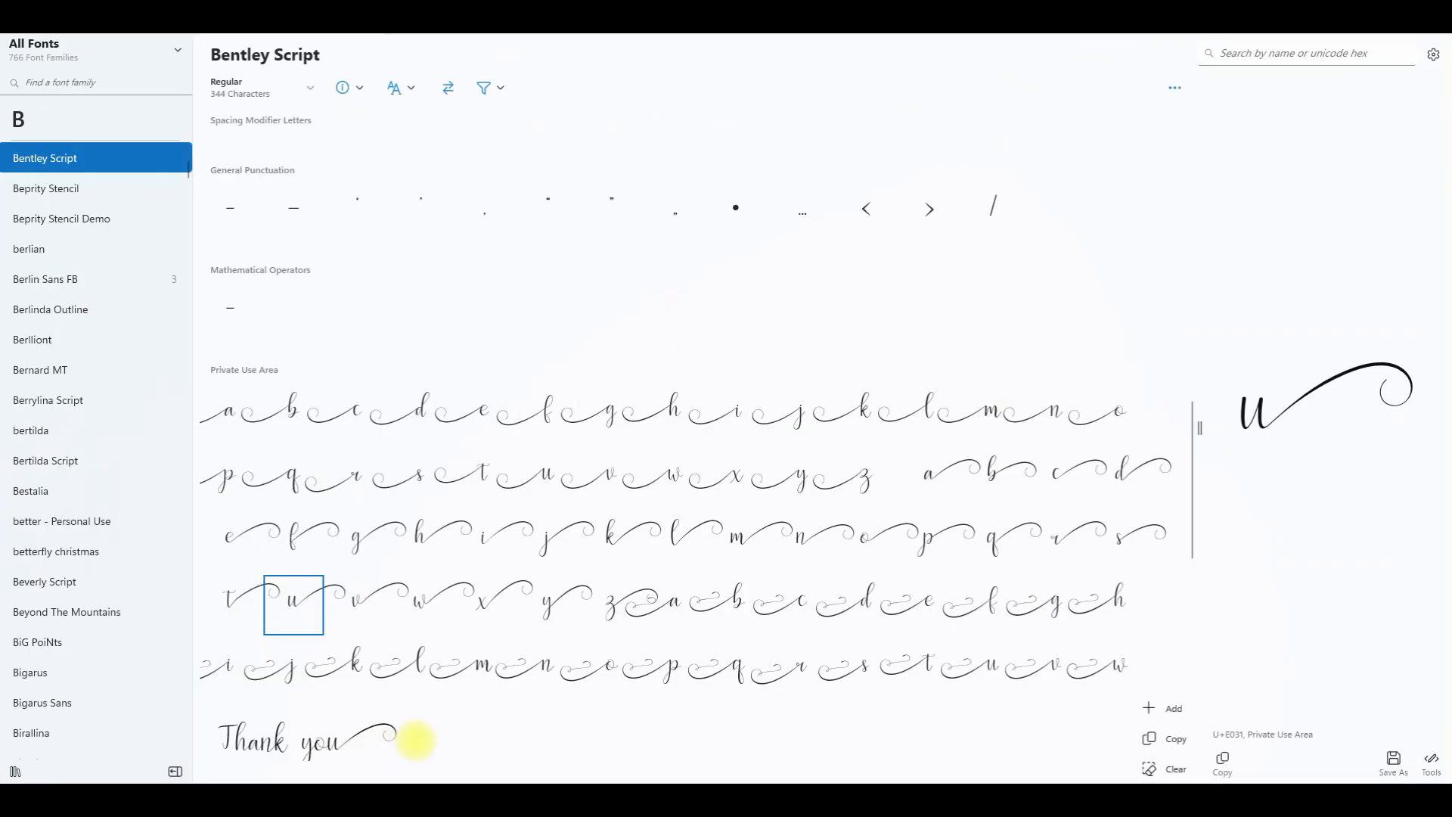
{"action": "left_click_drag", "start_coordinate": [416, 739], "coordinate": [208, 734]}
{"action": "key", "text": "BackSpace"}
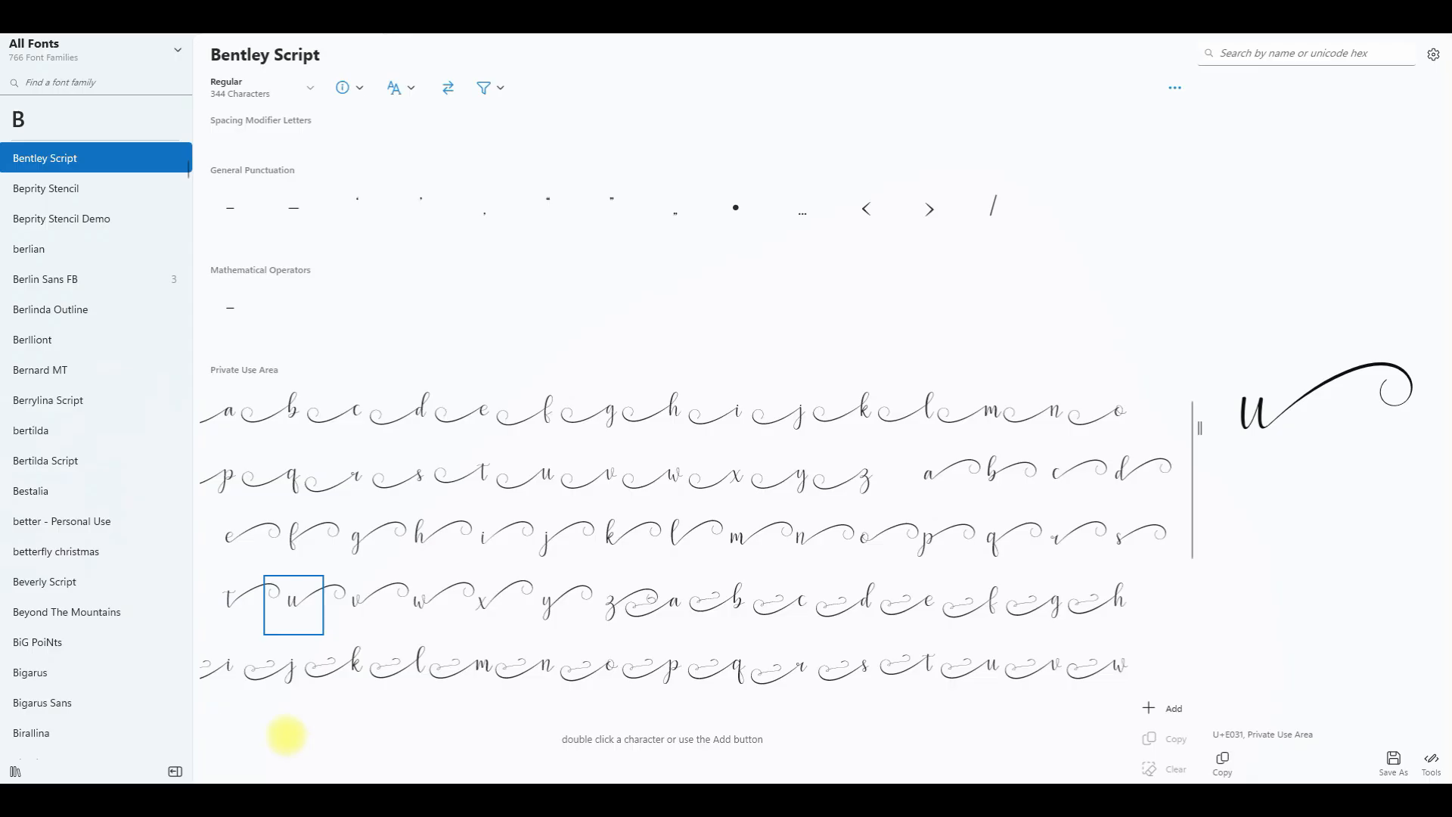
- Compose "Hell" from the plain Basic Latin characters of Bentley Script
{"action": "scroll", "coordinate": [684, 522], "scroll_direction": "down", "scroll_amount": 3}
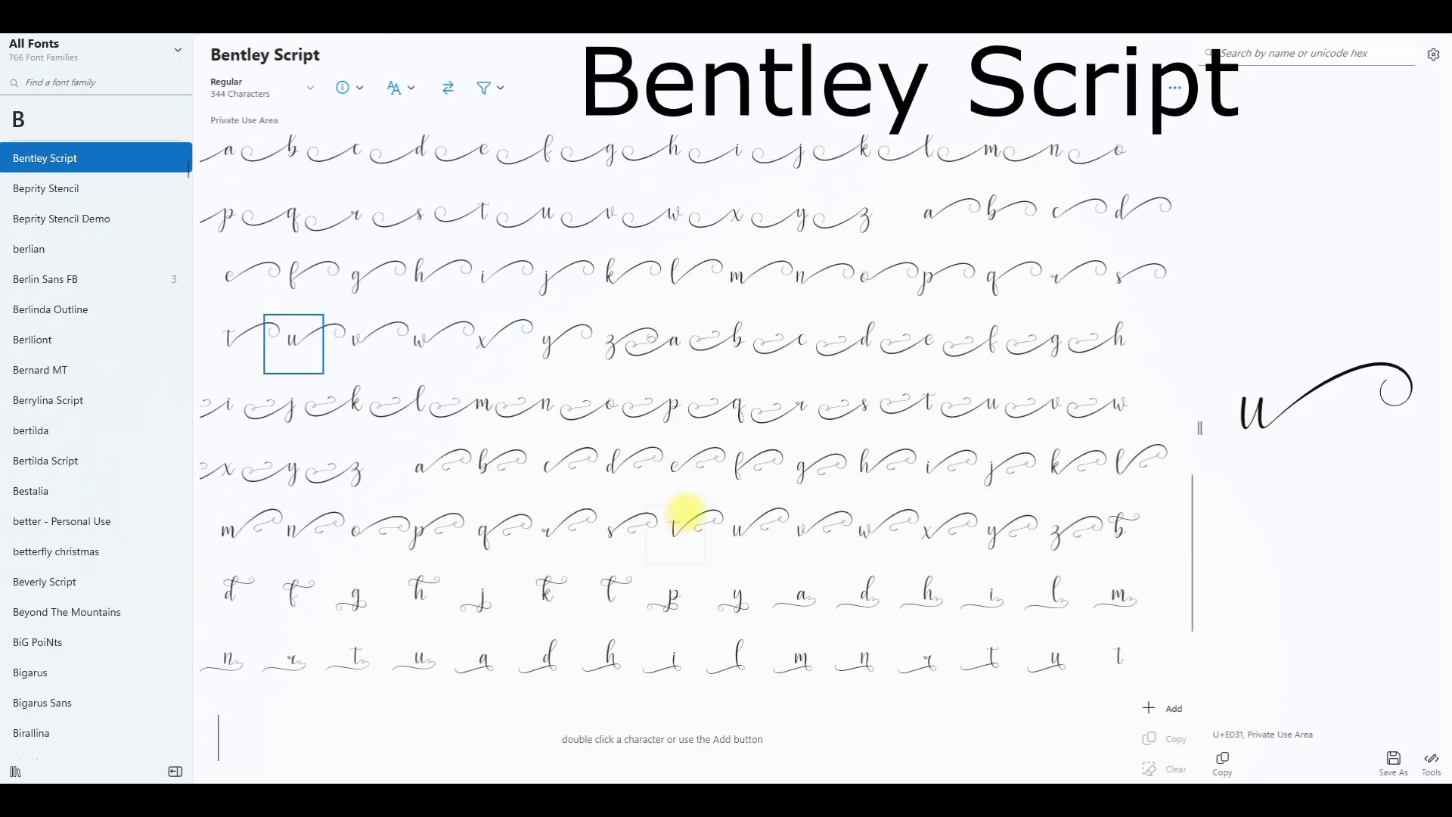
{"action": "scroll", "coordinate": [685, 514], "scroll_direction": "down", "scroll_amount": 2}
{"action": "scroll", "coordinate": [688, 511], "scroll_direction": "up", "scroll_amount": 10}
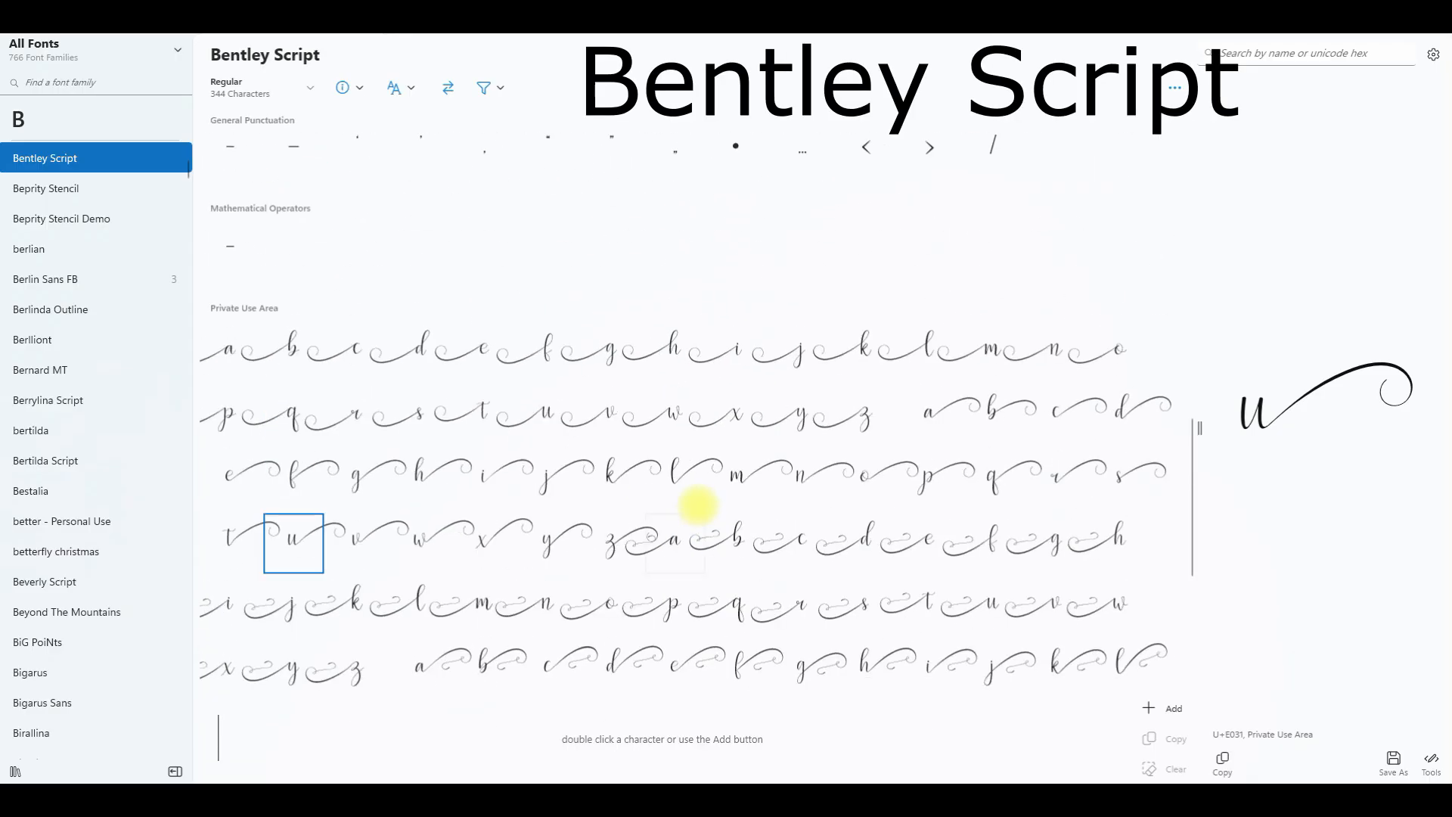
{"action": "scroll", "coordinate": [712, 499], "scroll_direction": "up", "scroll_amount": 5}
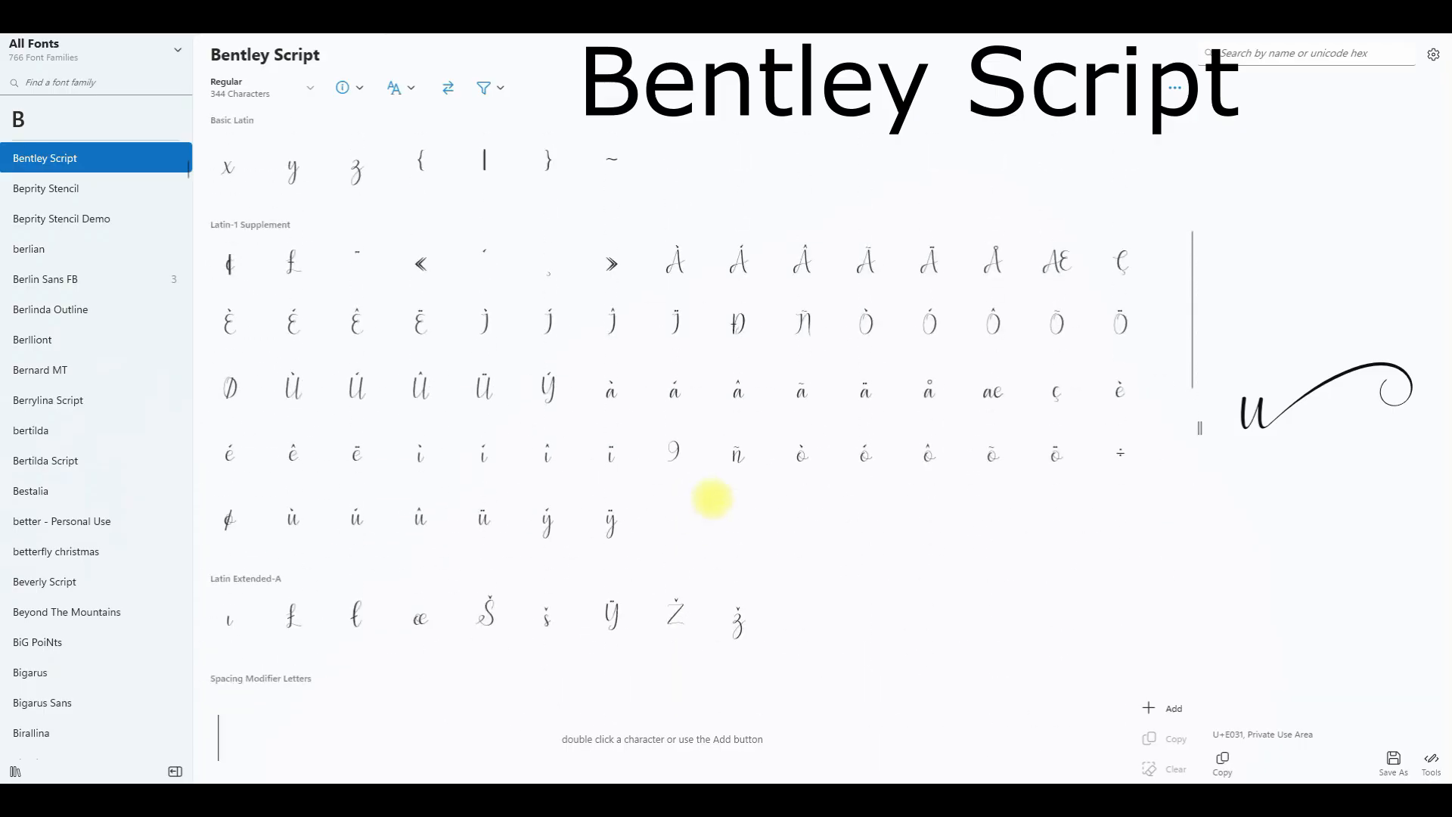
{"action": "double_click", "coordinate": [991, 259]}
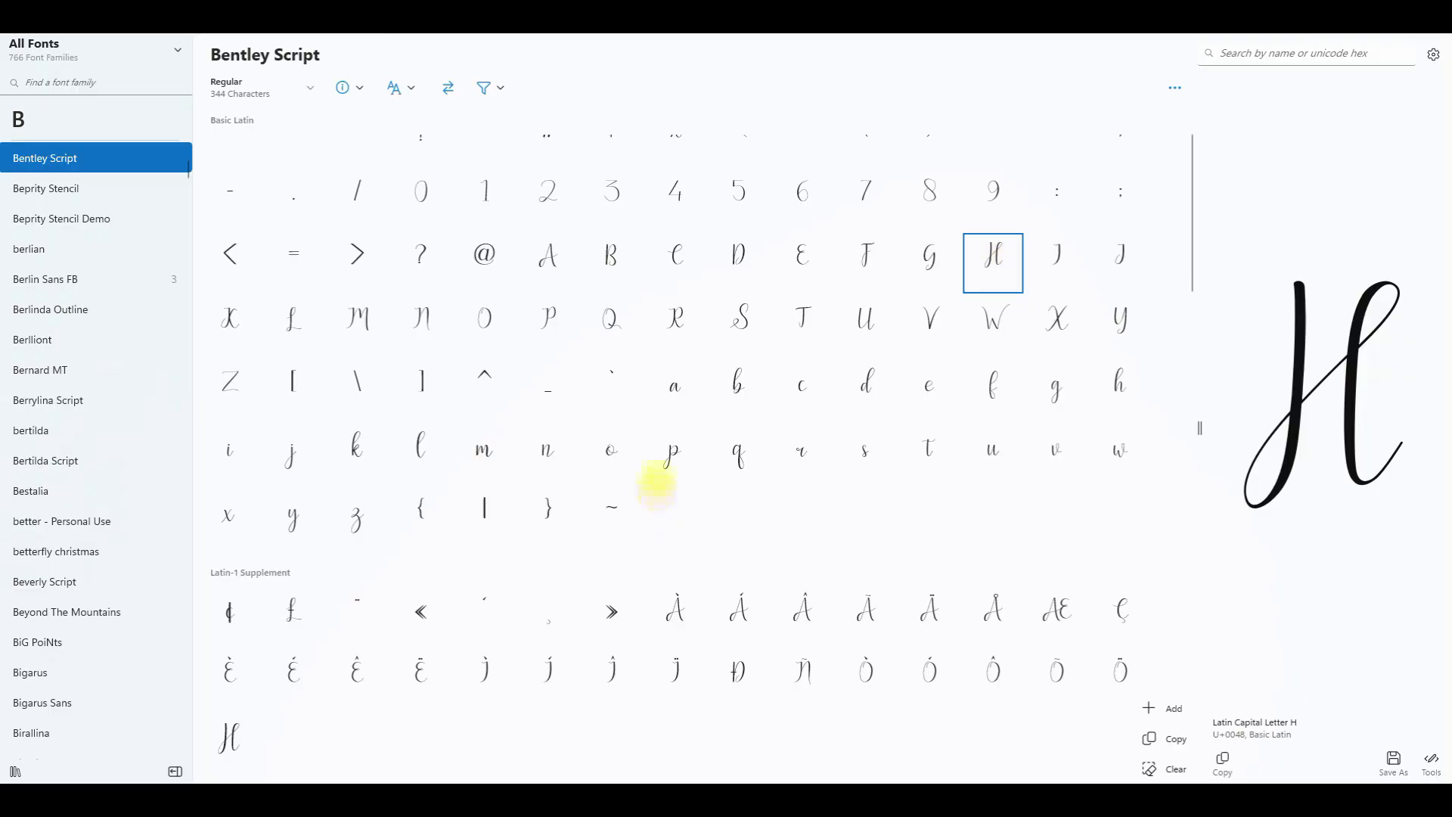
{"action": "double_click", "coordinate": [929, 389]}
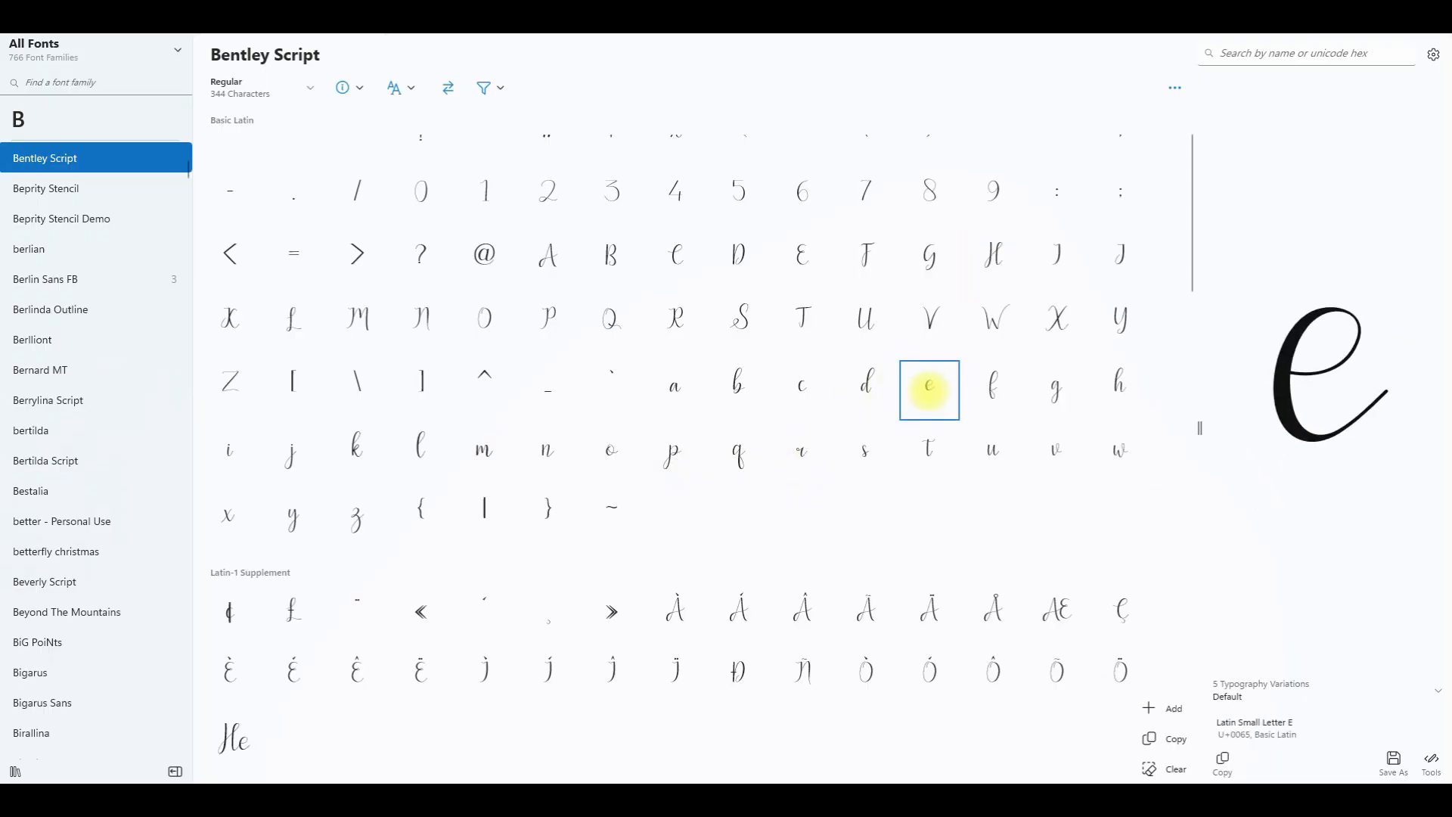
{"action": "double_click", "coordinate": [421, 454]}
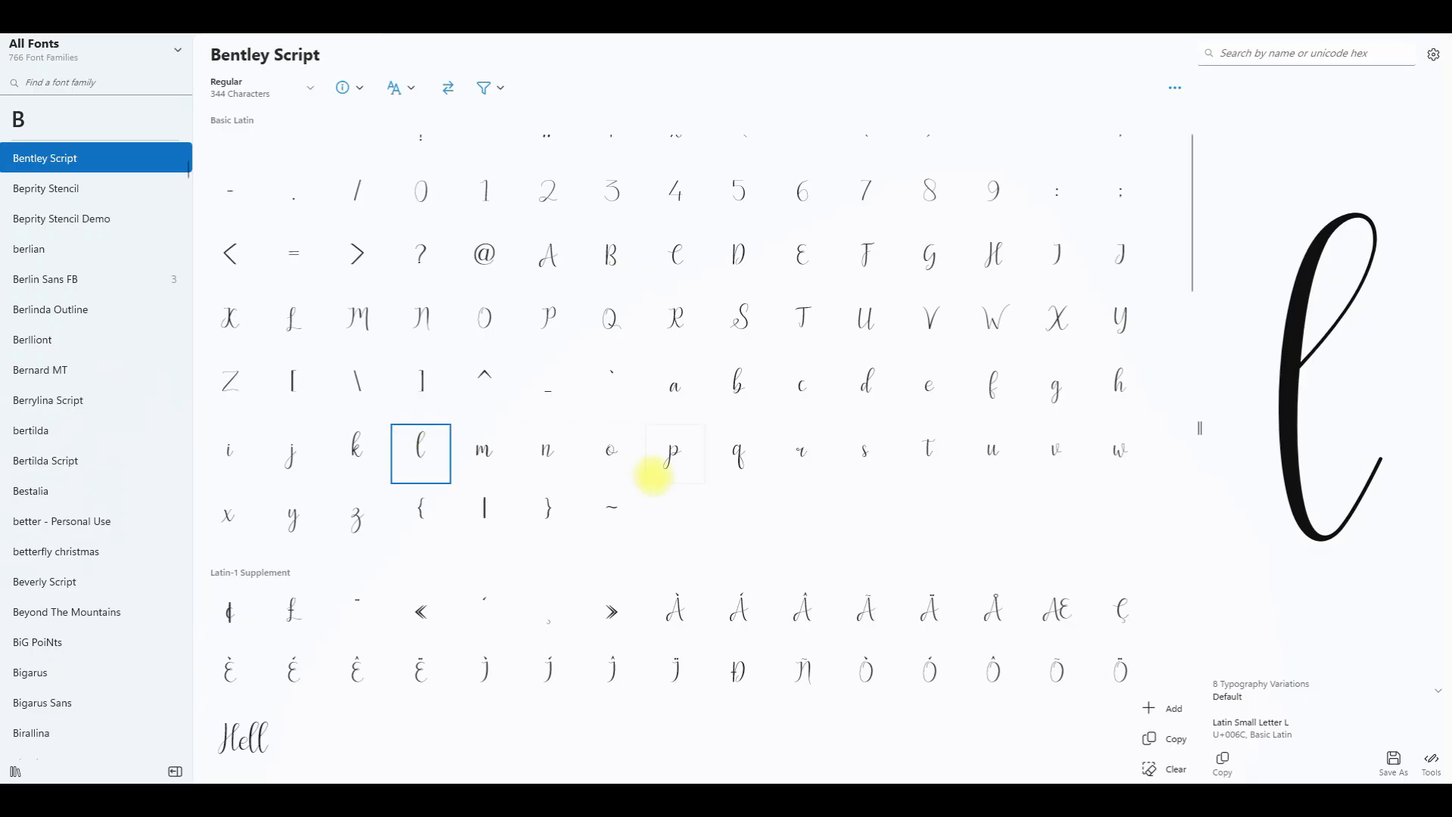
- Finish "Hello" with the Private Use Area o that has a long curled tail, and copy the composed word
{"action": "scroll", "coordinate": [647, 474], "scroll_direction": "down", "scroll_amount": 5}
{"action": "scroll", "coordinate": [658, 477], "scroll_direction": "down", "scroll_amount": 5}
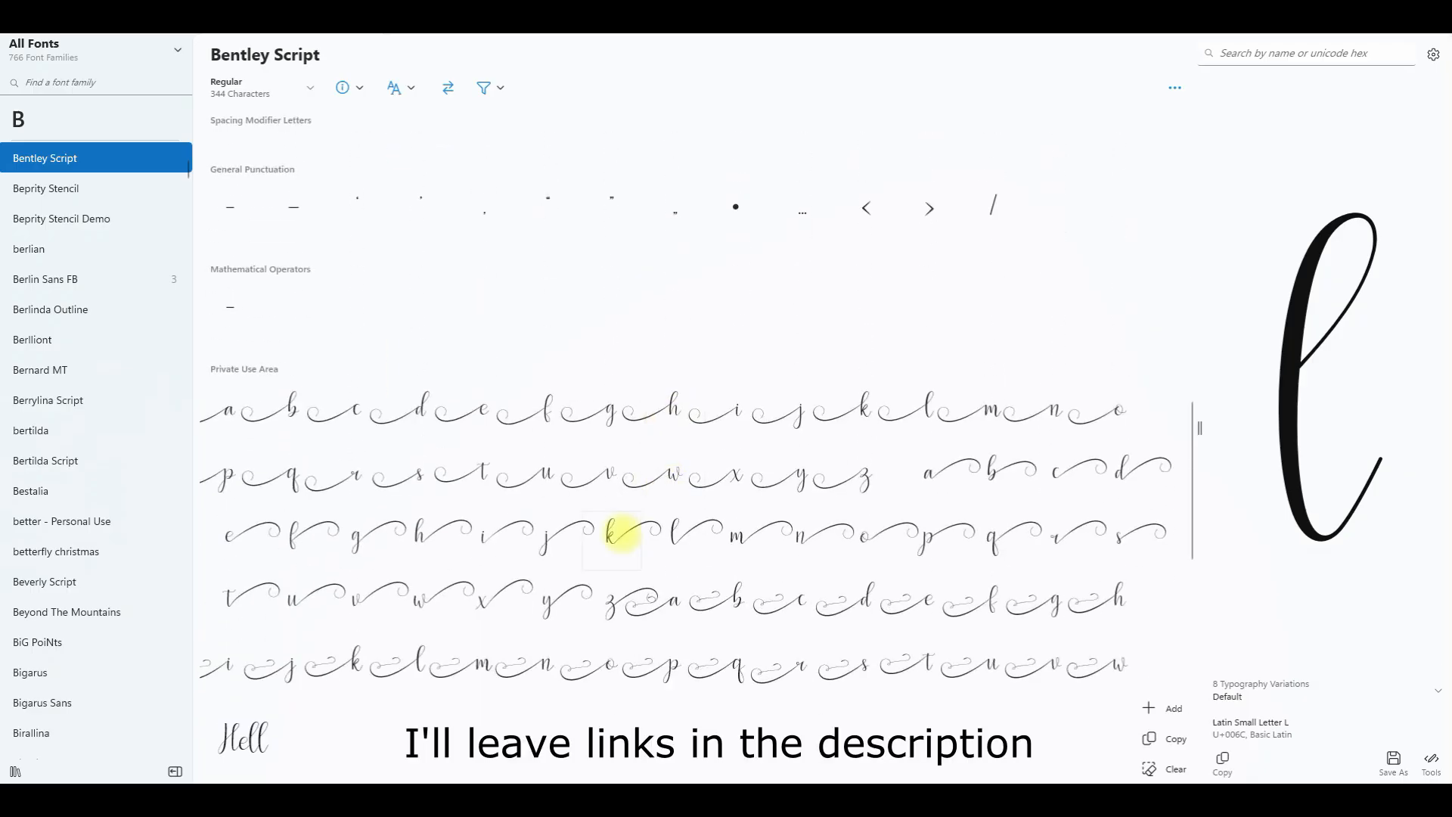
{"action": "scroll", "coordinate": [622, 534], "scroll_direction": "down", "scroll_amount": 3}
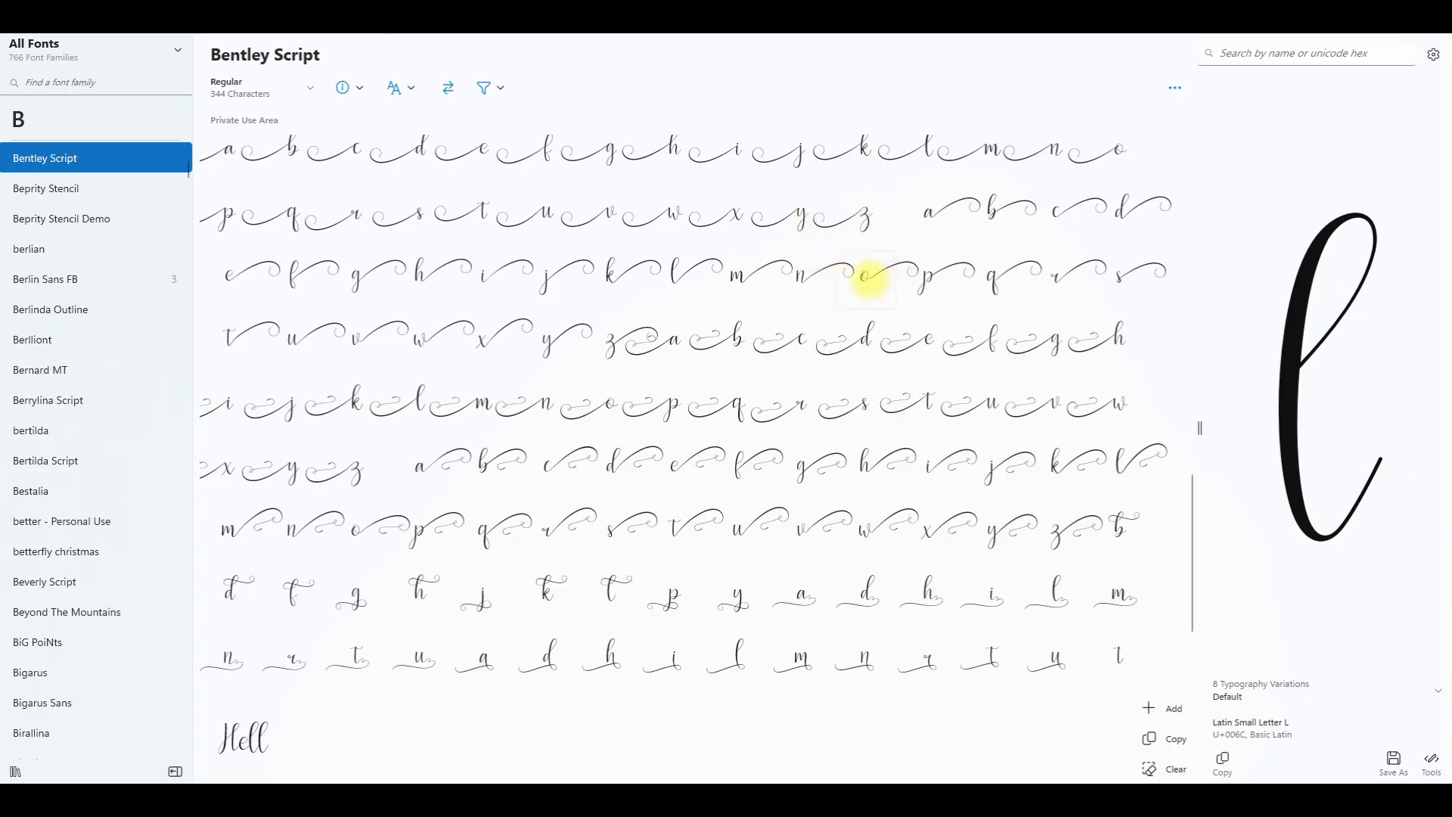
{"action": "double_click", "coordinate": [867, 277]}
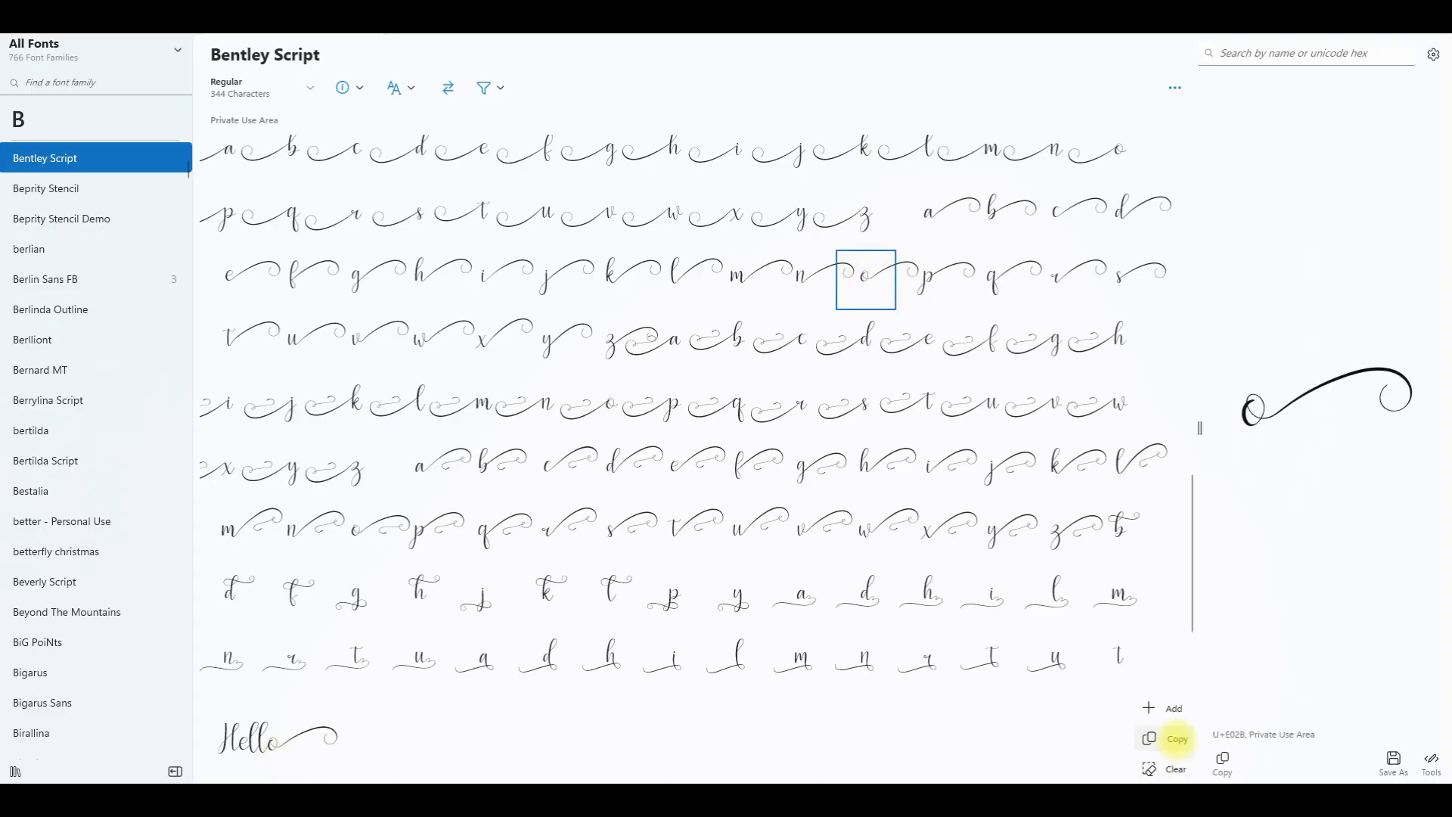
{"action": "left_click", "coordinate": [1178, 740]}
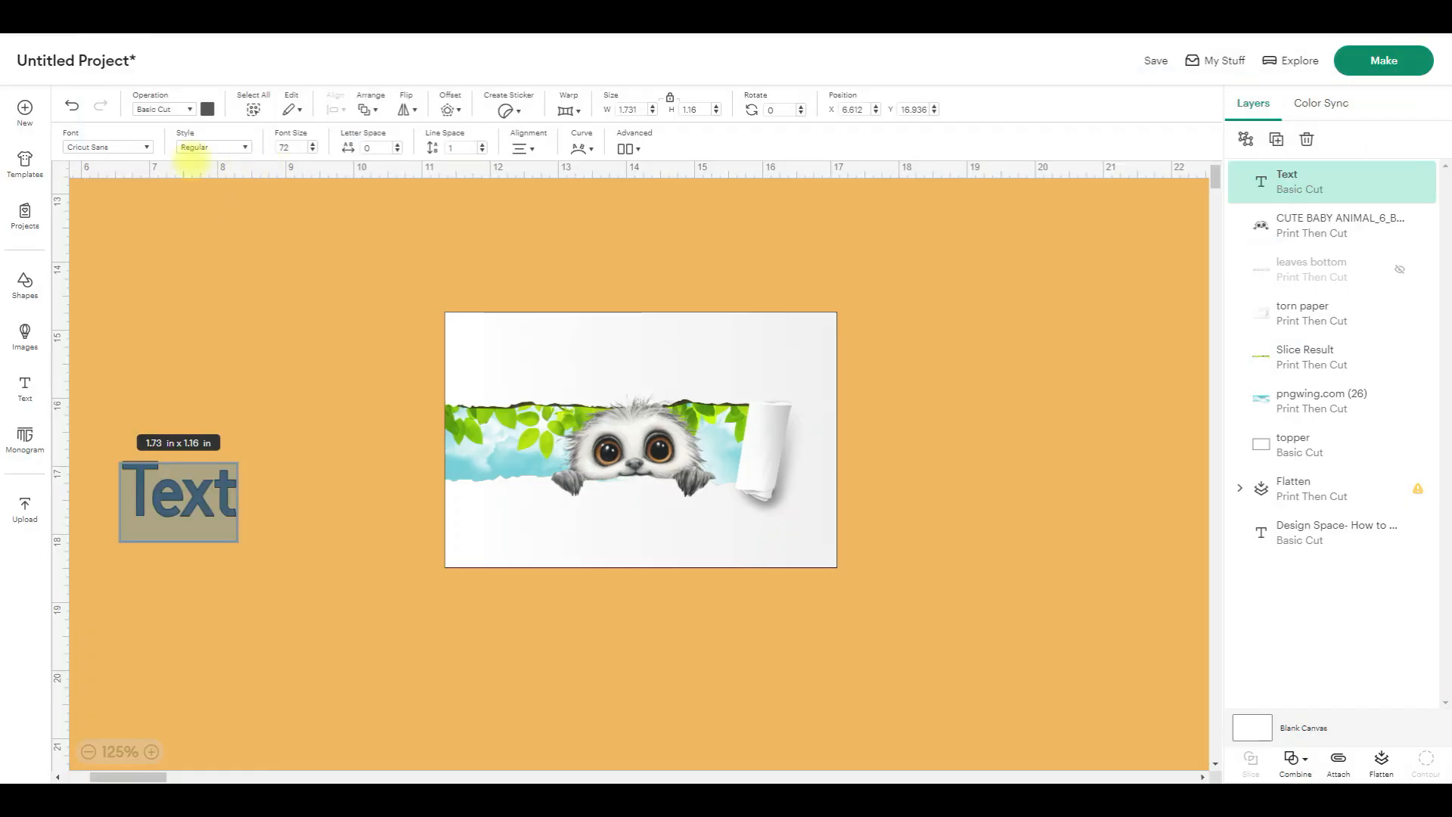
- Return to Cricut Design Space and set the new text's font to the system font Bentley Script
{"action": "left_click", "coordinate": [138, 146]}
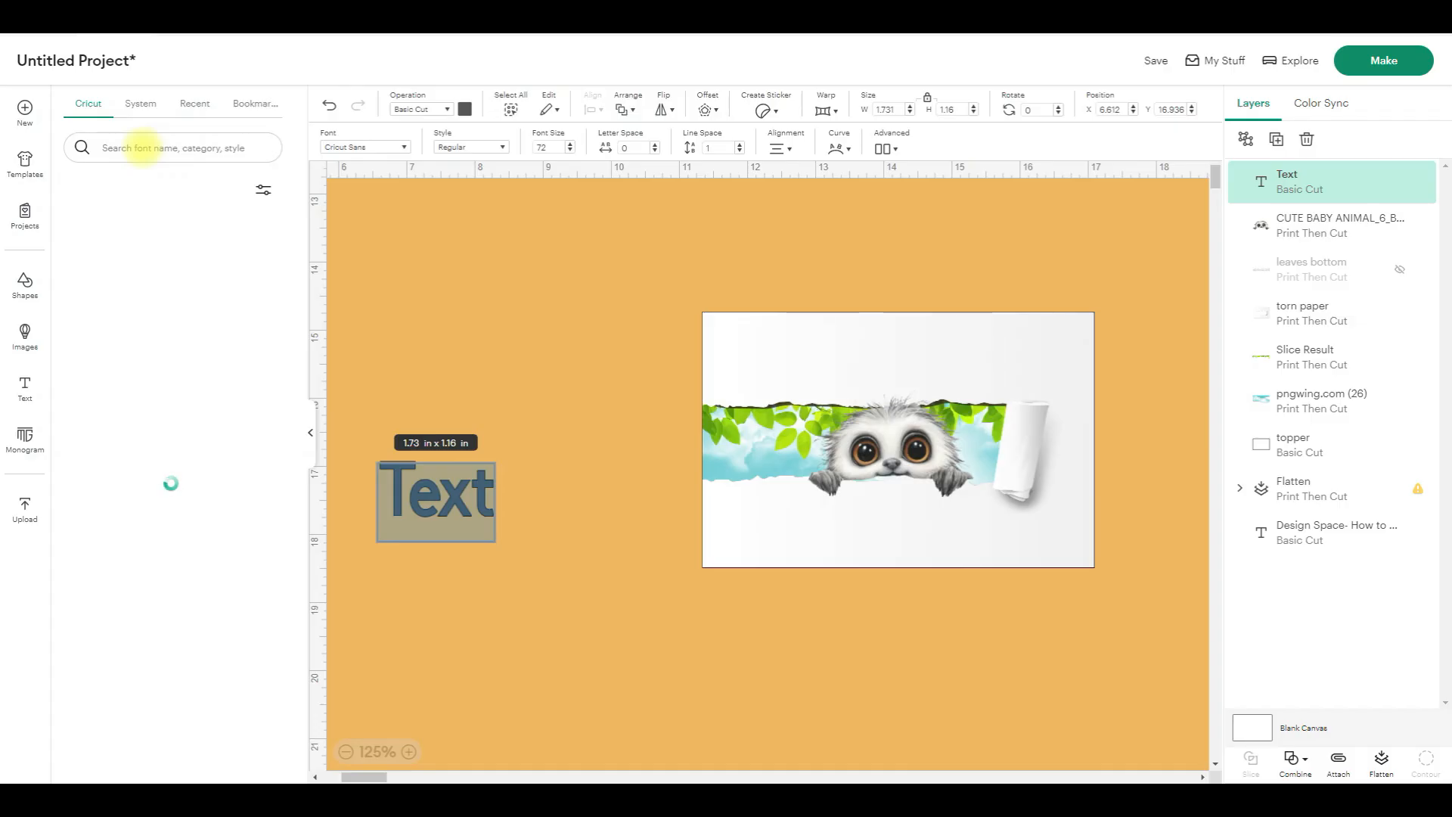
{"action": "left_click", "coordinate": [140, 103]}
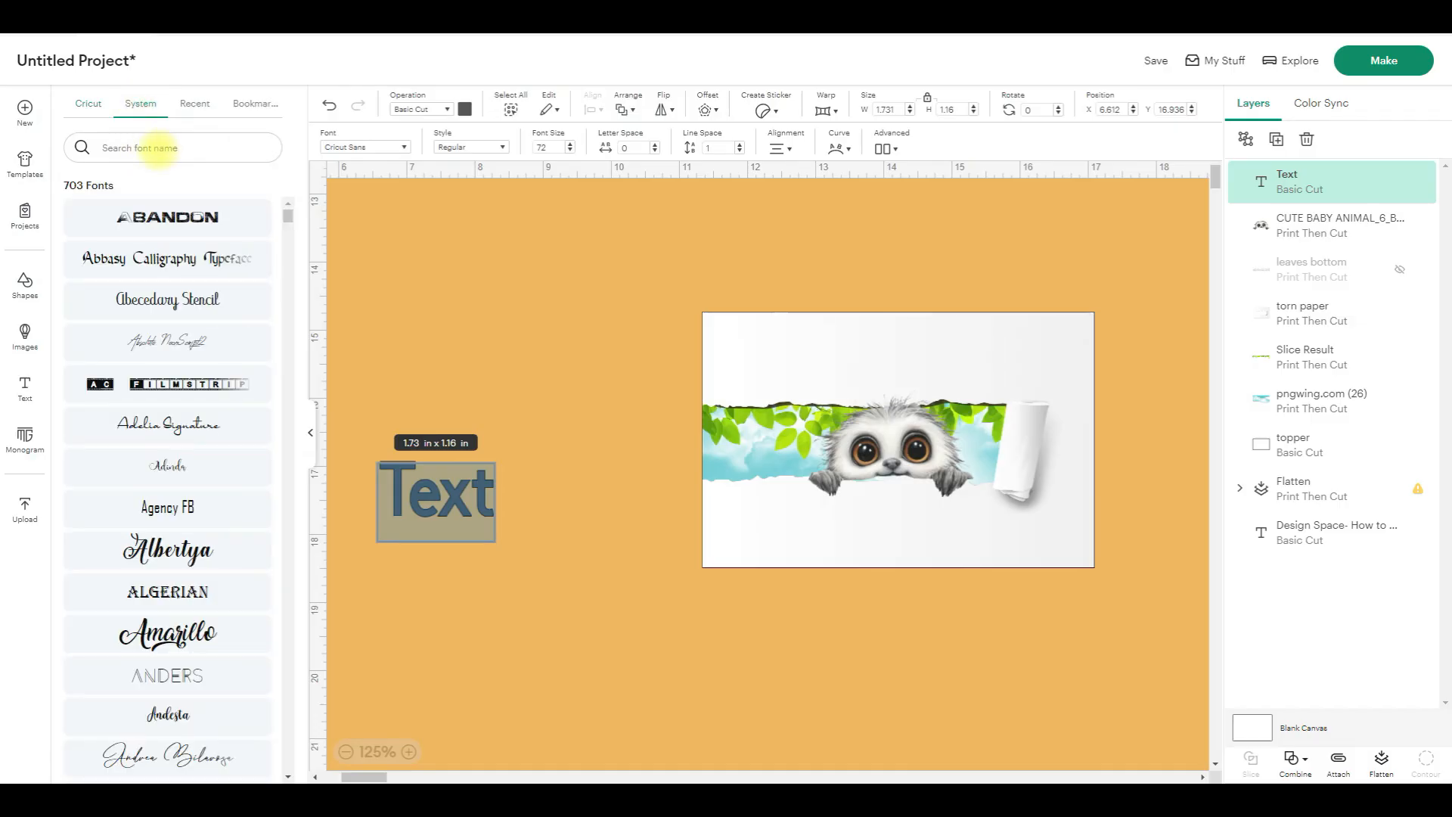
{"action": "left_click", "coordinate": [155, 146]}
{"action": "type", "text": "bentley"}
{"action": "left_click", "coordinate": [167, 218]}
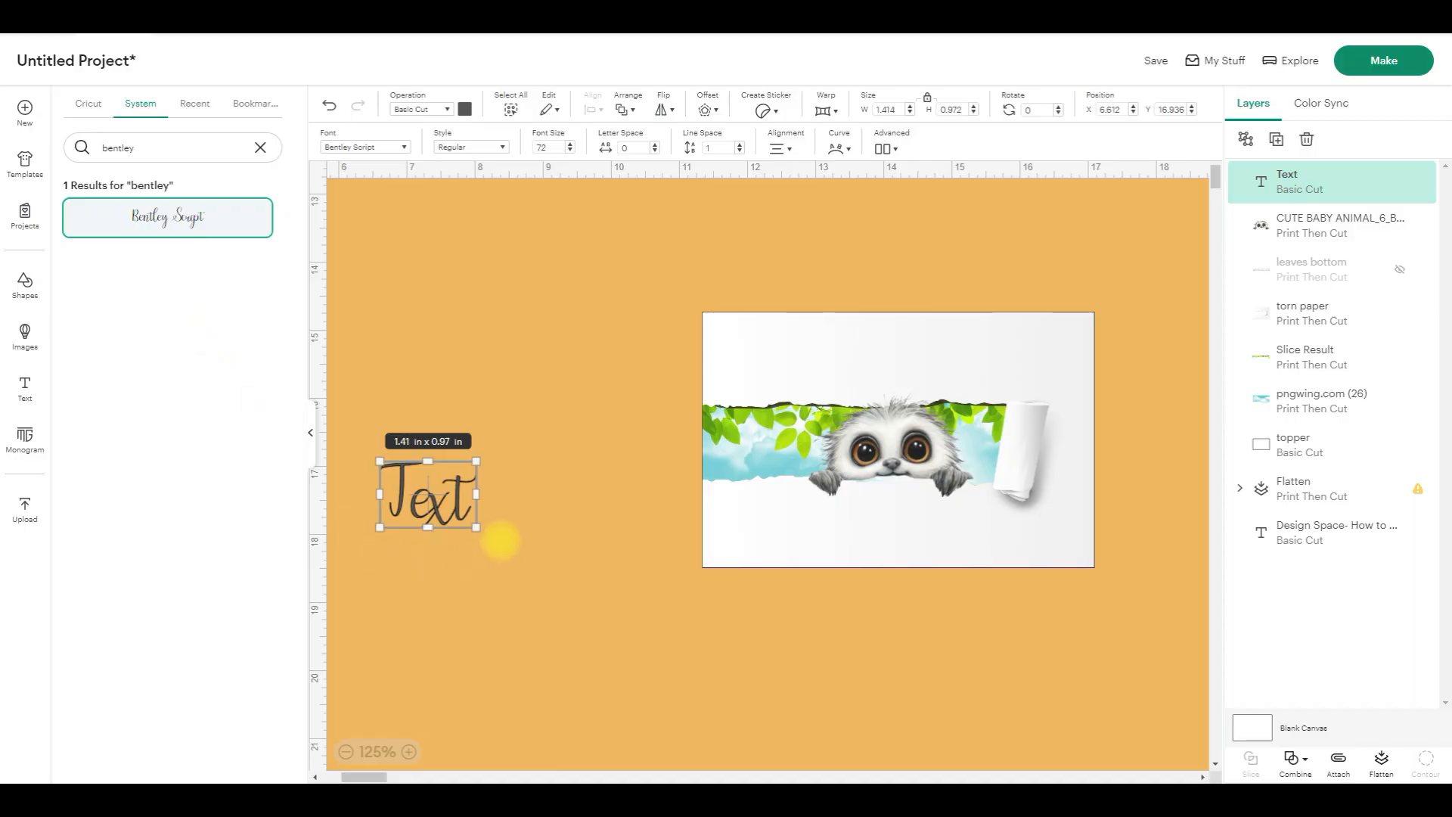
- Replace the placeholder text with the copied "Hello" including its curled tail
{"action": "double_click", "coordinate": [382, 492]}
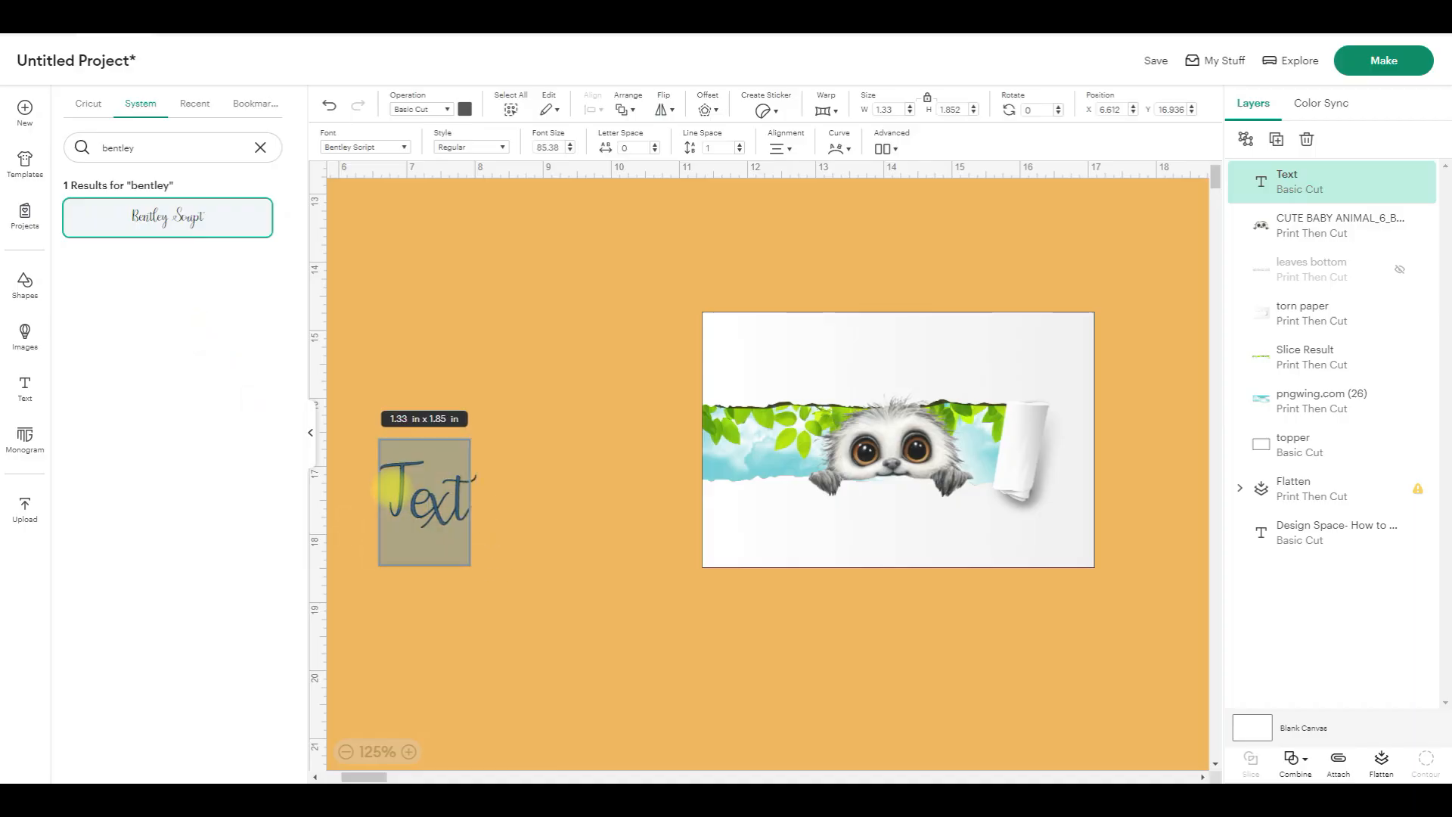
{"action": "type", "text": "Hello"}
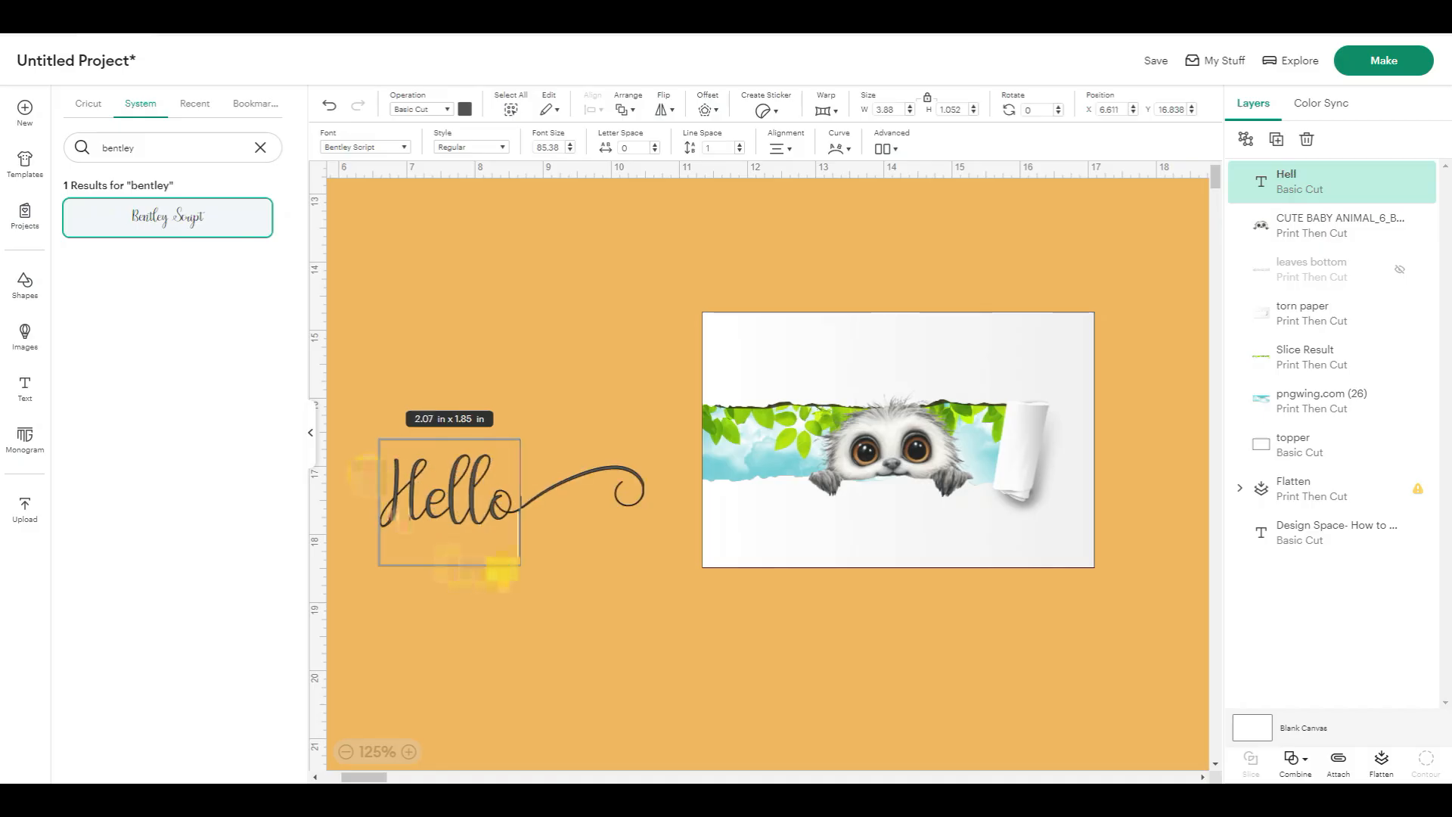
{"action": "left_click", "coordinate": [599, 659]}
{"action": "left_click", "coordinate": [503, 499]}
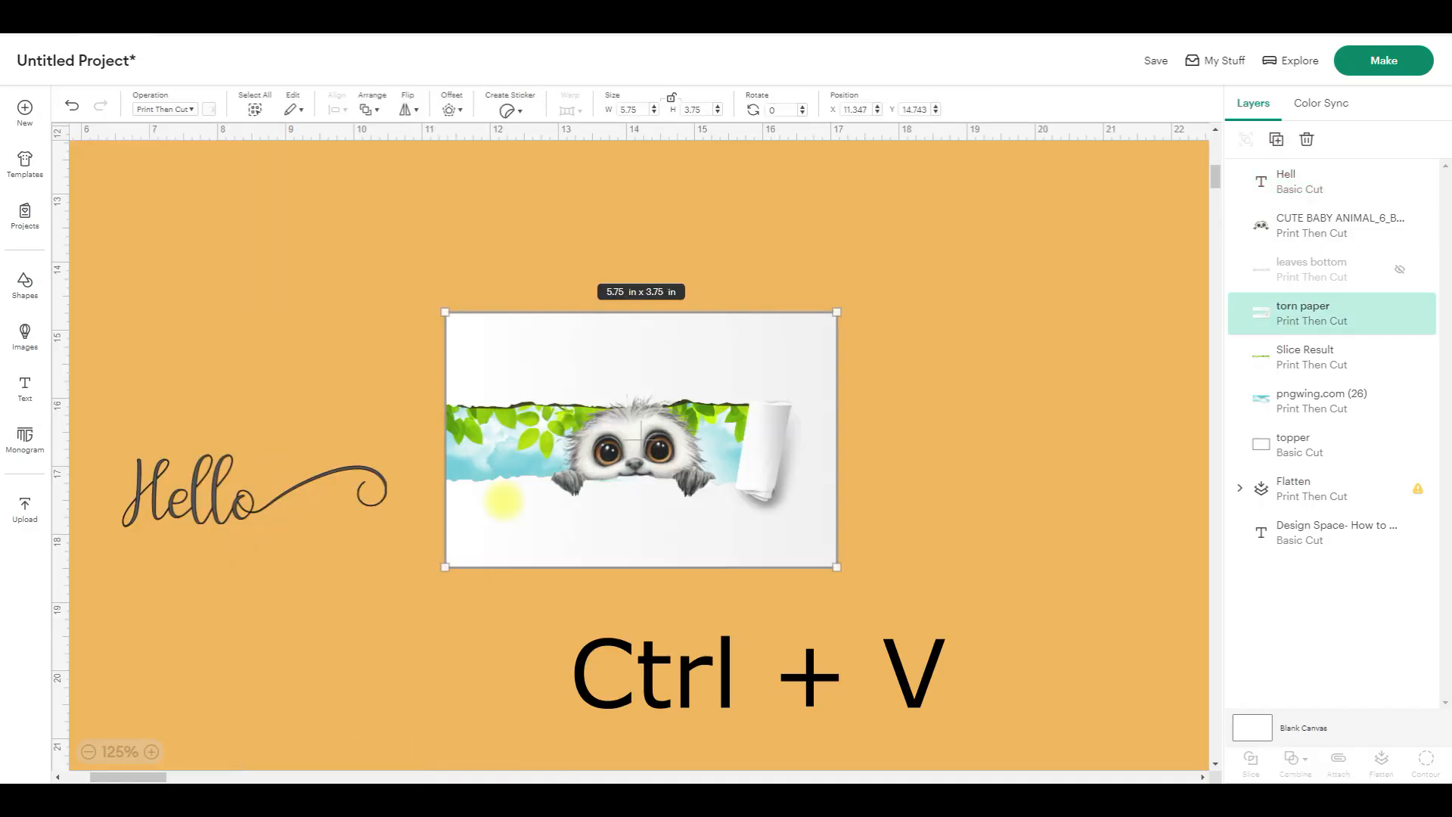
- Resize the "Hello" text to about 1.83 by 0.5 in and position it on the topper above the animal's head
{"action": "left_click", "coordinate": [271, 489]}
{"action": "left_click_drag", "start_coordinate": [122, 455], "coordinate": [683, 513]}
{"action": "left_click", "coordinate": [652, 694]}
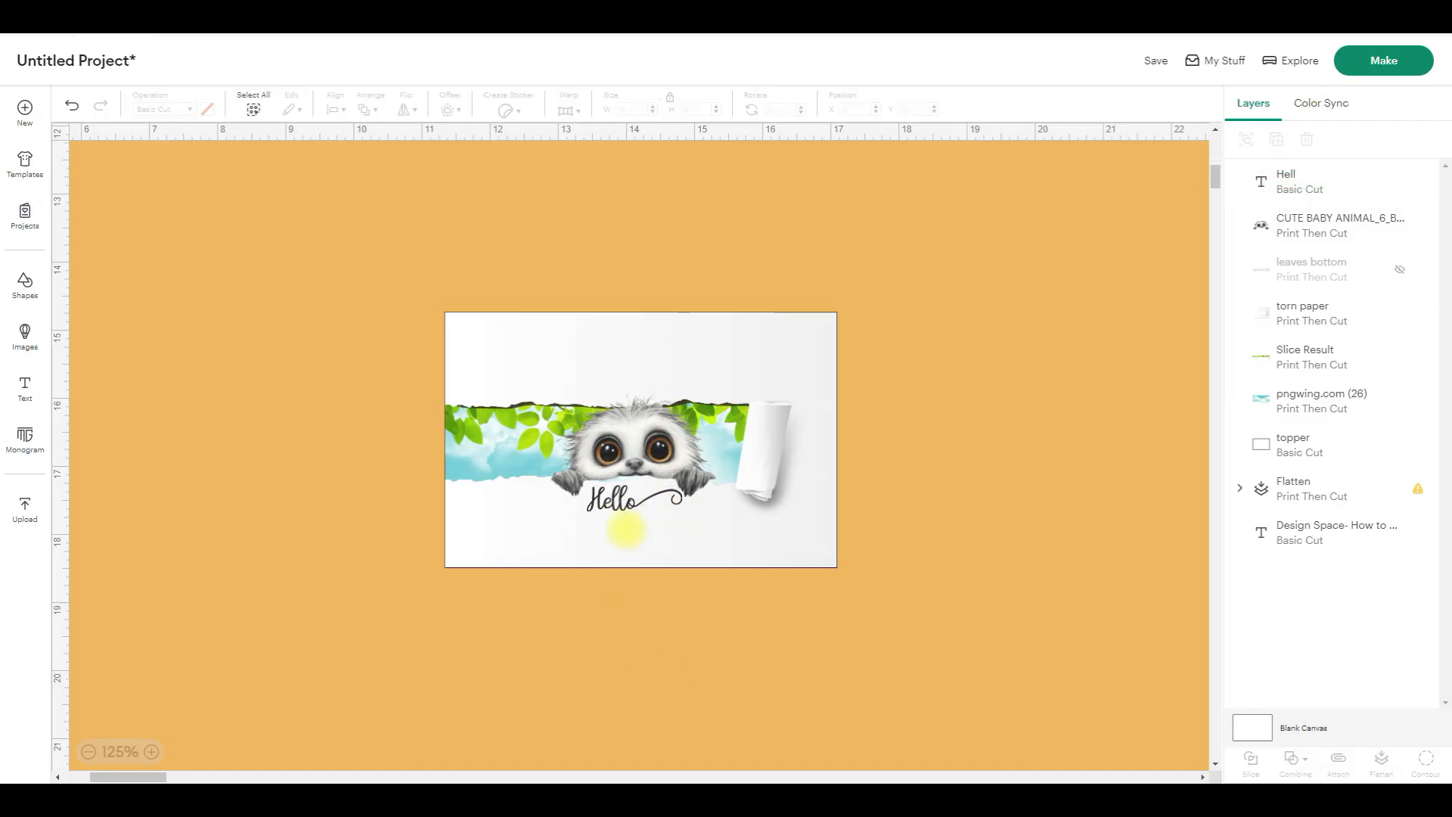
{"action": "left_click_drag", "start_coordinate": [624, 512], "coordinate": [629, 371]}
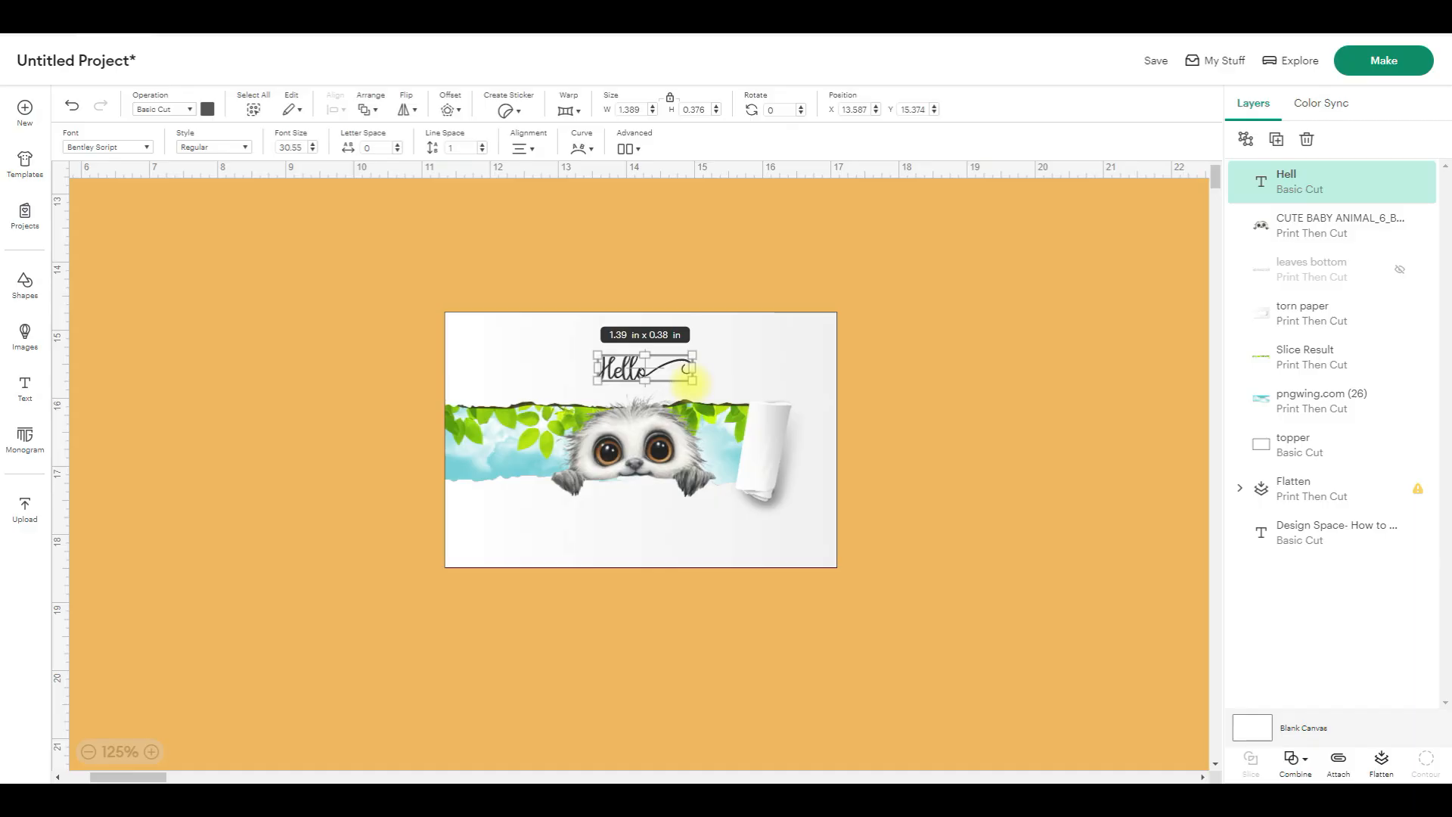
{"action": "left_click_drag", "start_coordinate": [692, 380], "coordinate": [723, 388]}
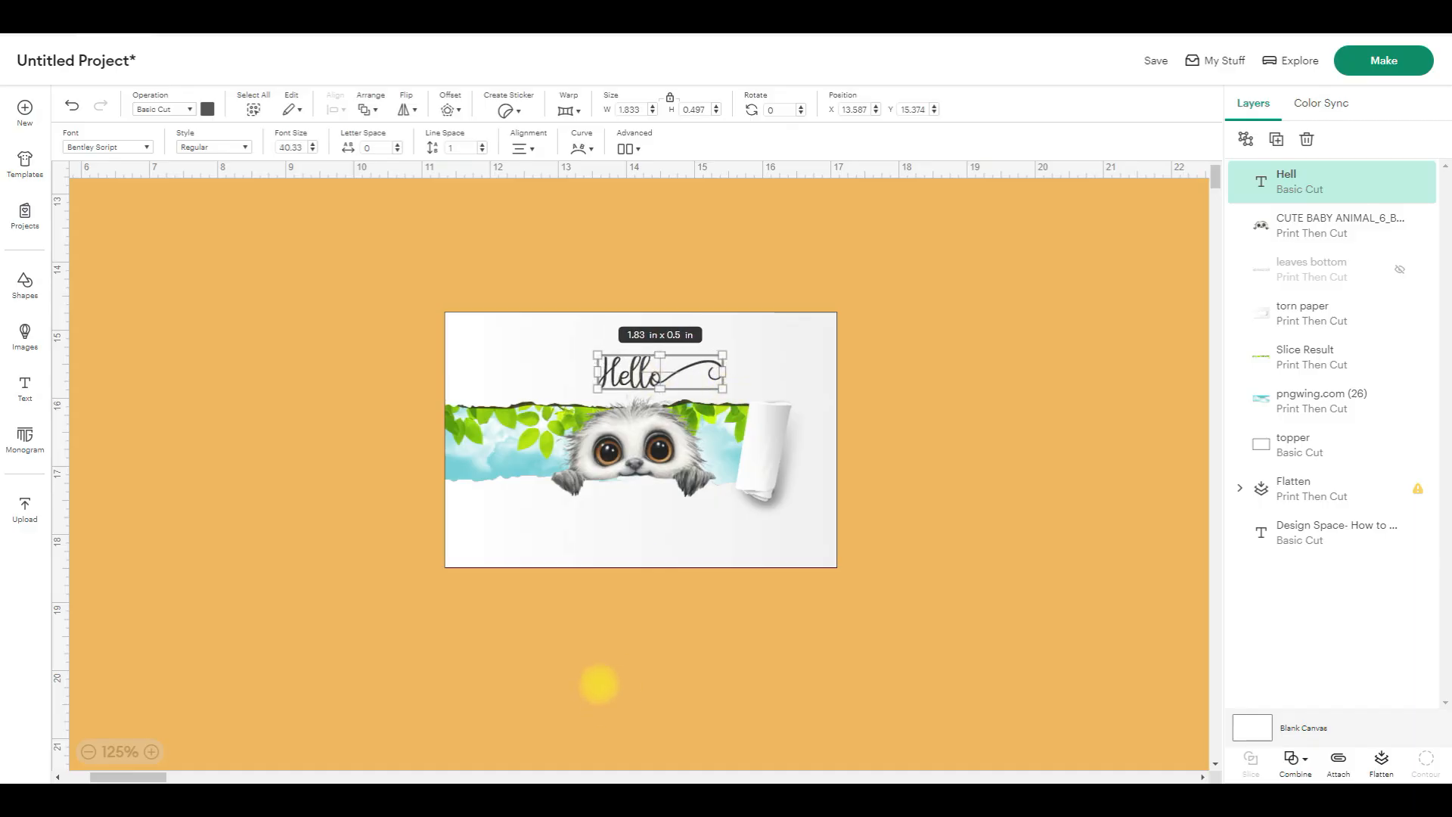
{"action": "left_click", "coordinate": [598, 685]}
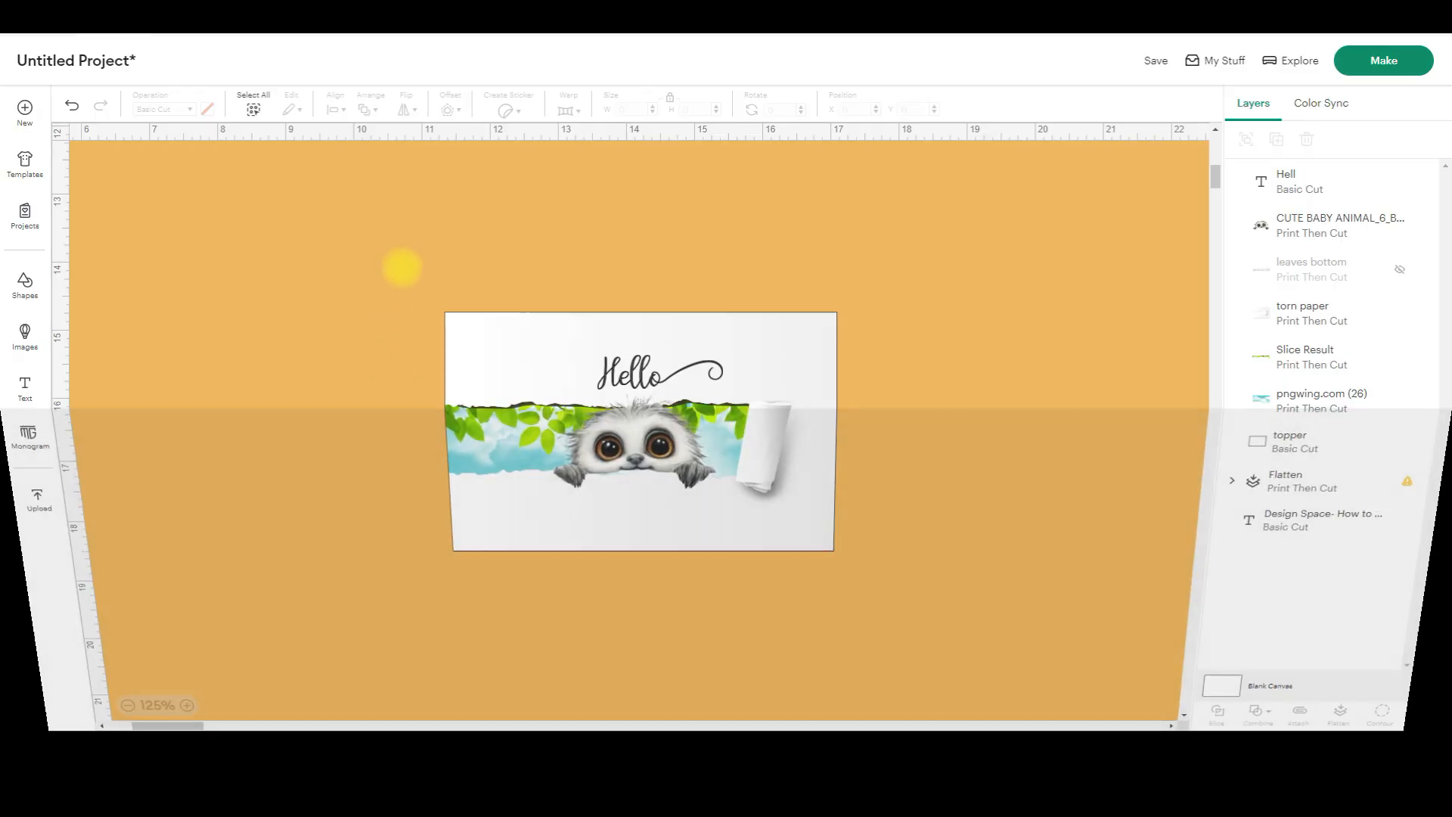
- Flatten the greeting and all visible topper layers into one image, and move it around the canvas to check that everything is included
{"action": "left_click_drag", "start_coordinate": [402, 267], "coordinate": [888, 609]}
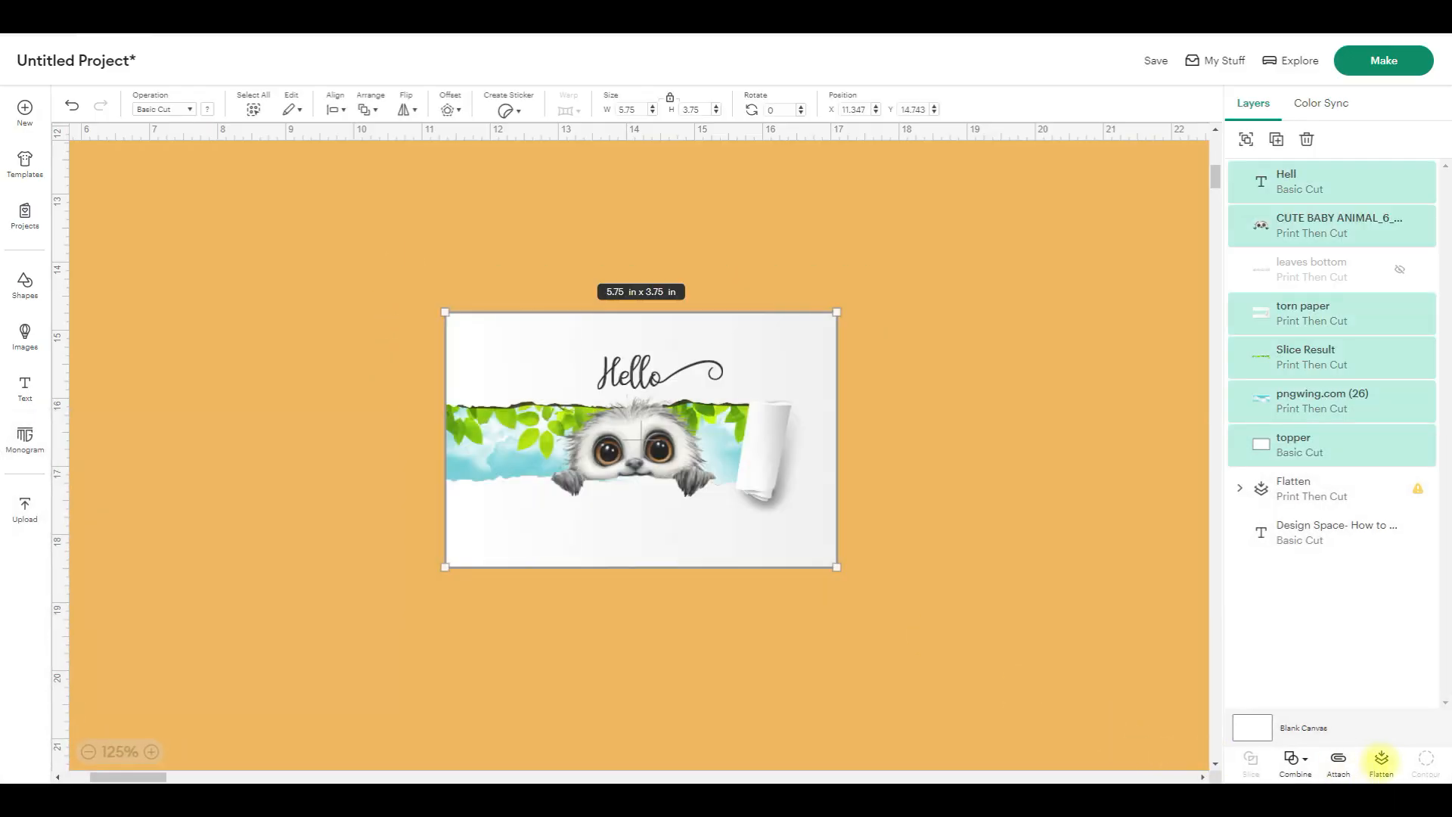
{"action": "left_click", "coordinate": [1381, 758]}
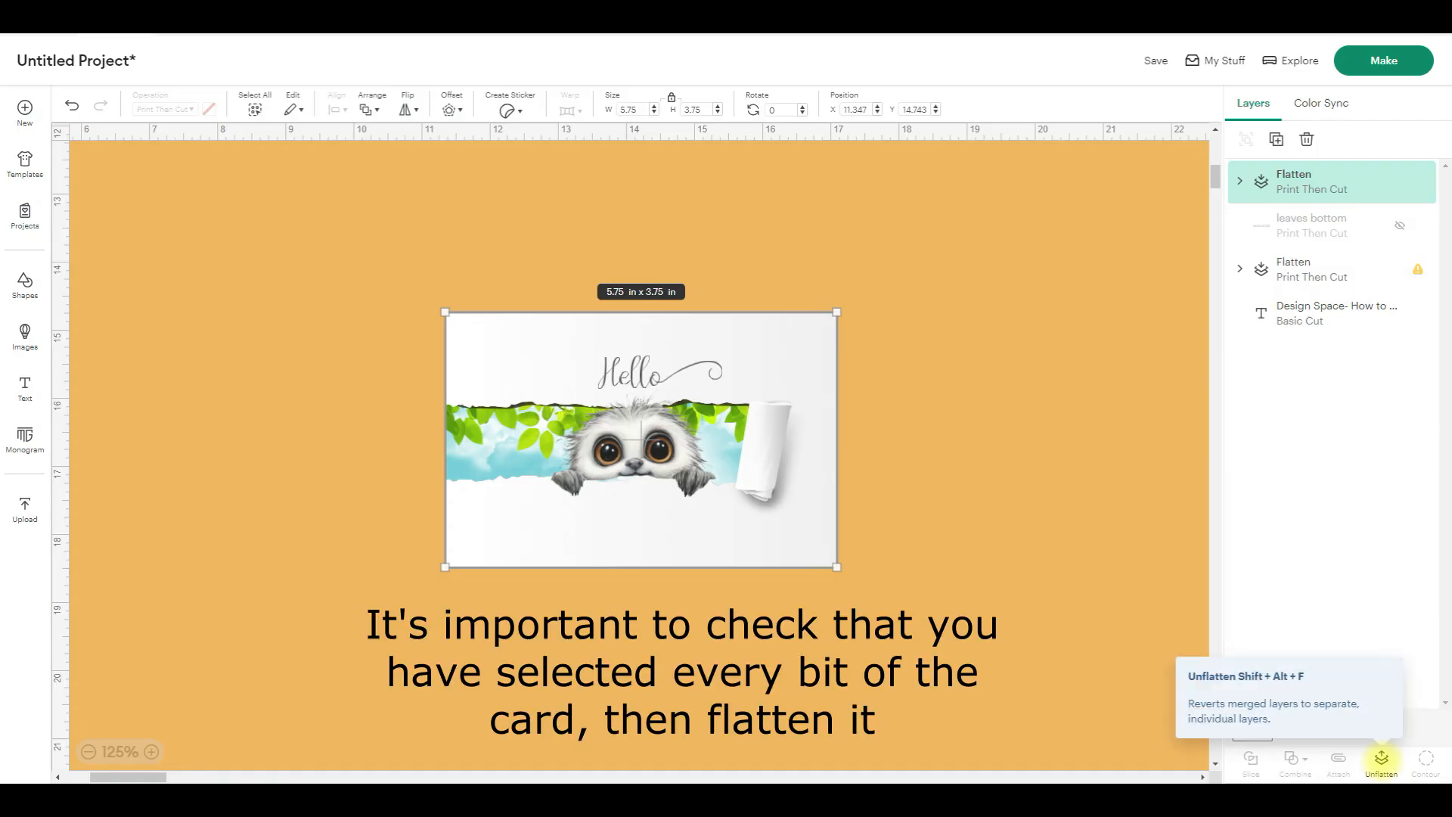
{"action": "left_click", "coordinate": [893, 439]}
{"action": "left_click", "coordinate": [609, 372]}
{"action": "left_click_drag", "start_coordinate": [609, 372], "coordinate": [627, 376]}
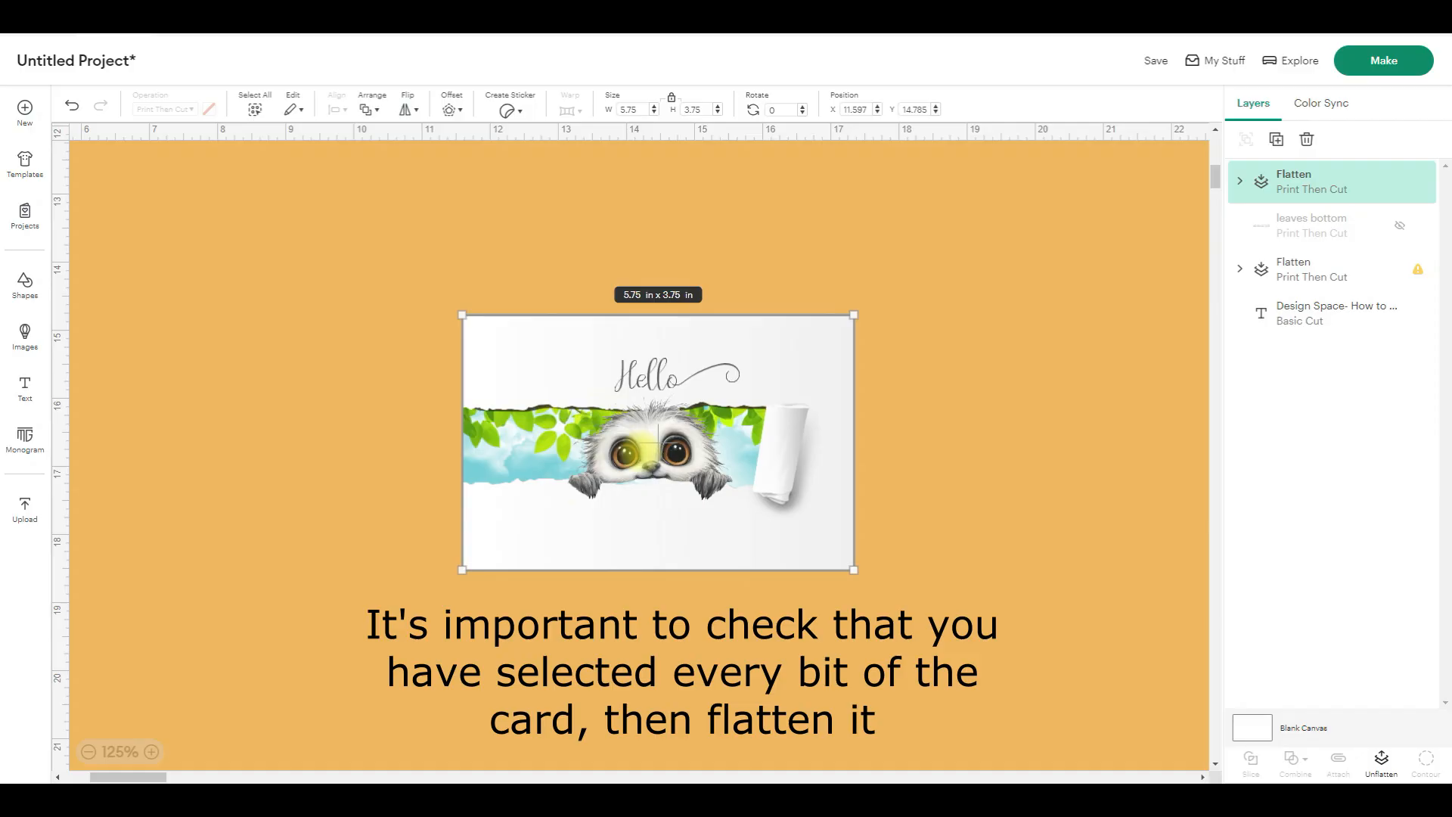
{"action": "left_click_drag", "start_coordinate": [658, 440], "coordinate": [747, 370]}
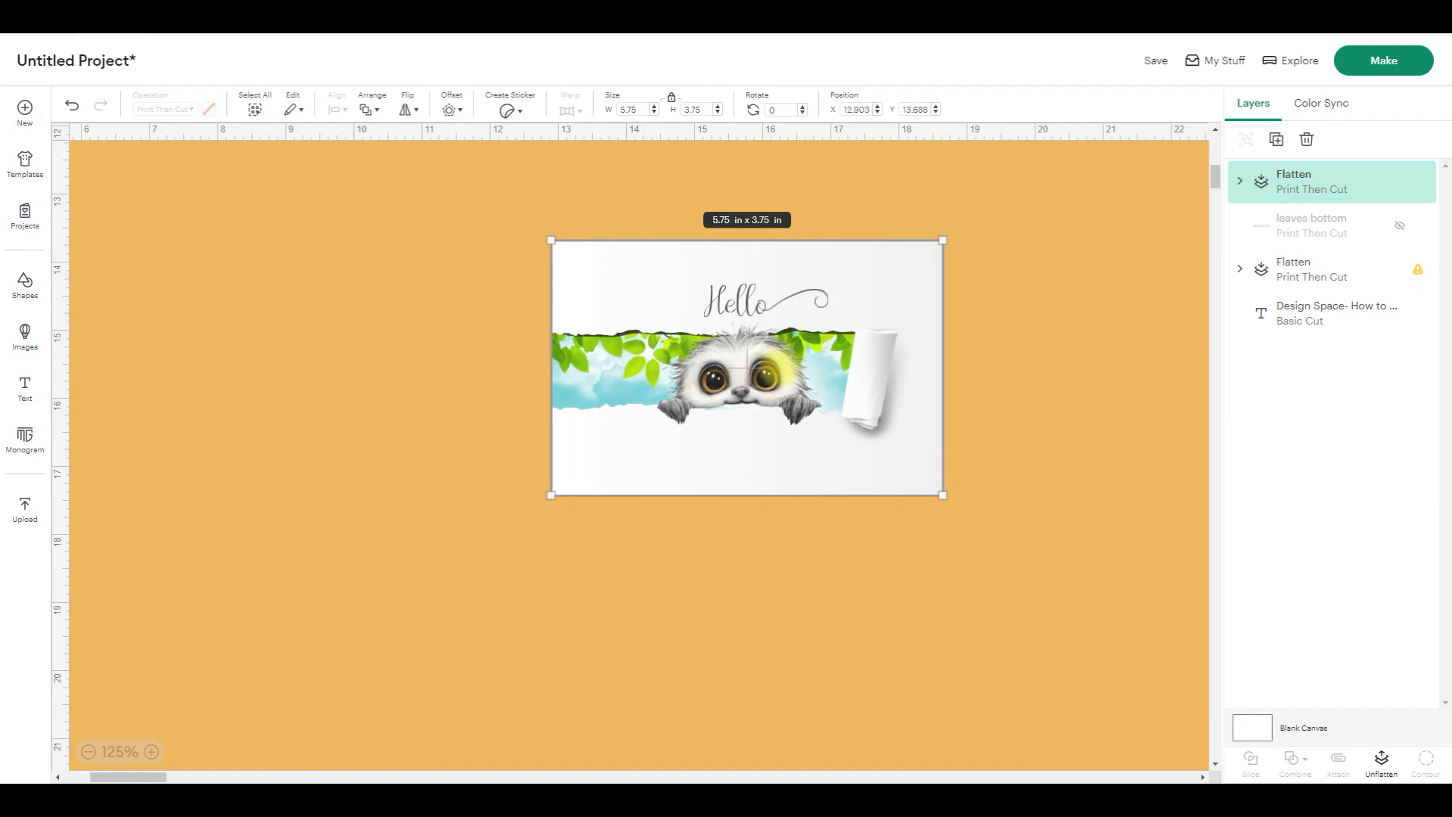
{"action": "left_click_drag", "start_coordinate": [677, 382], "coordinate": [519, 401]}
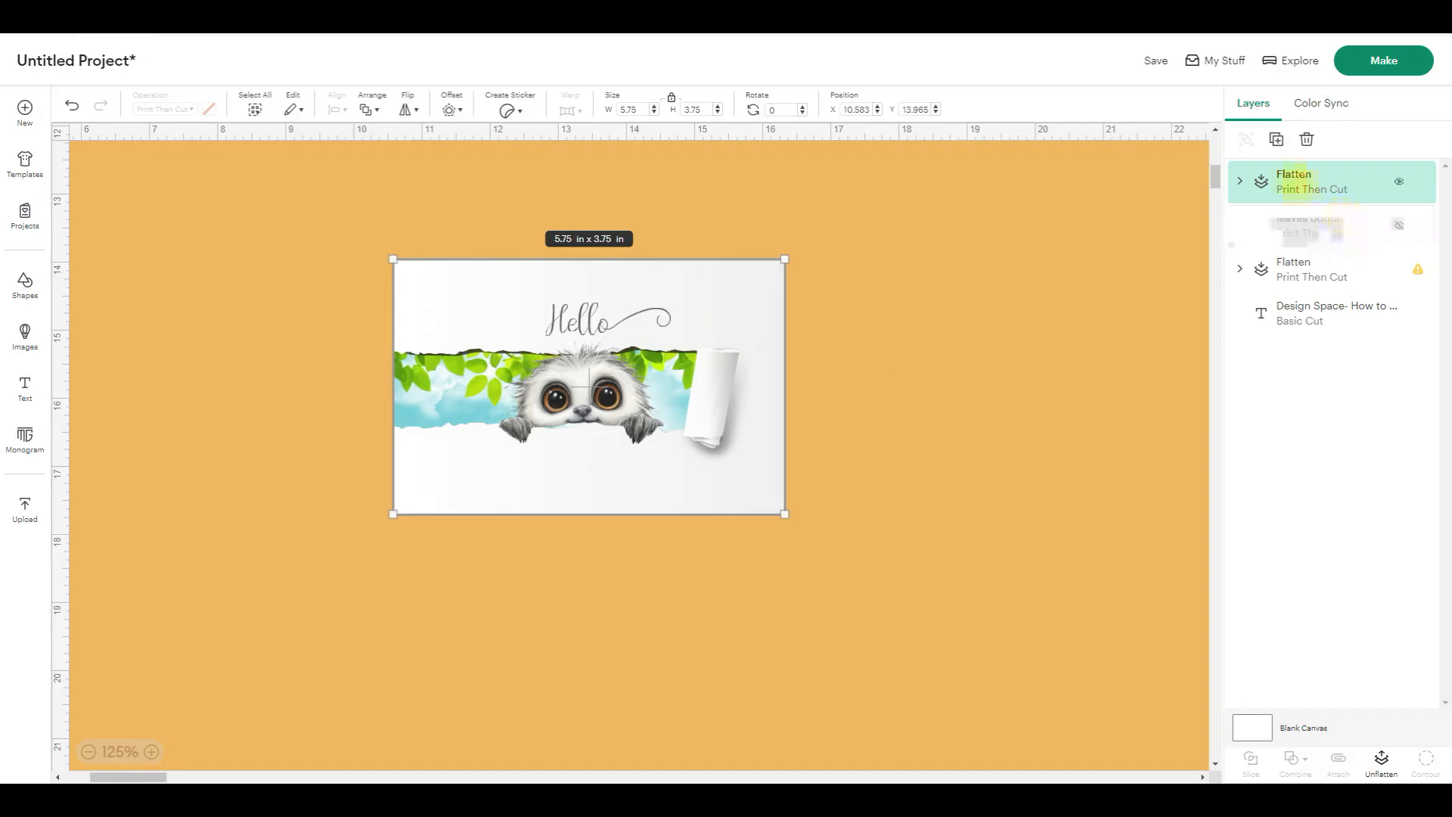
- Duplicate the flattened topper and arrange the two copies side by side with a gap between them
{"action": "left_click", "coordinate": [1276, 139]}
{"action": "left_click_drag", "start_coordinate": [617, 387], "coordinate": [976, 363]}
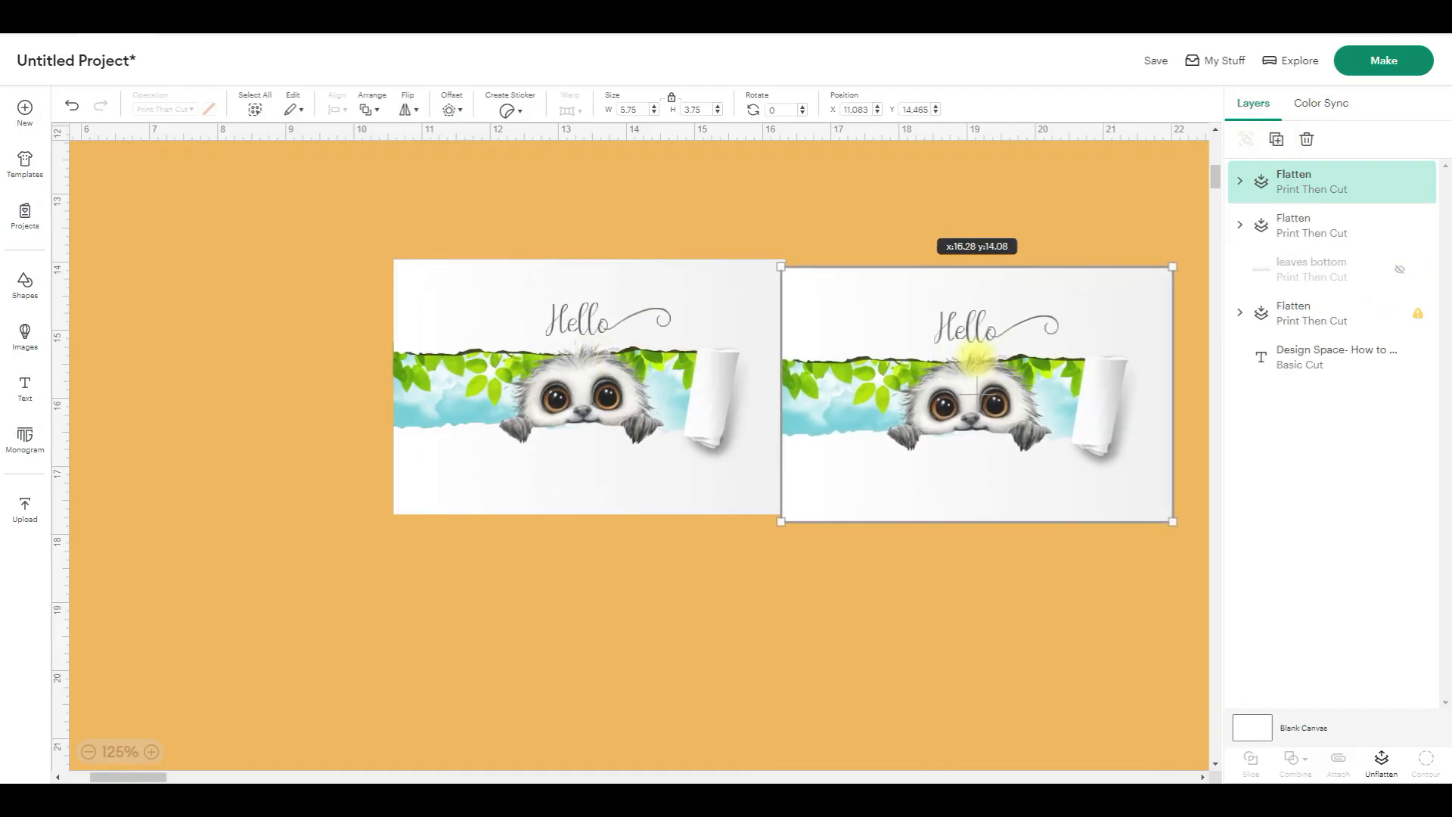
{"action": "left_click_drag", "start_coordinate": [605, 389], "coordinate": [436, 372]}
{"action": "left_click_drag", "start_coordinate": [946, 393], "coordinate": [804, 371]}
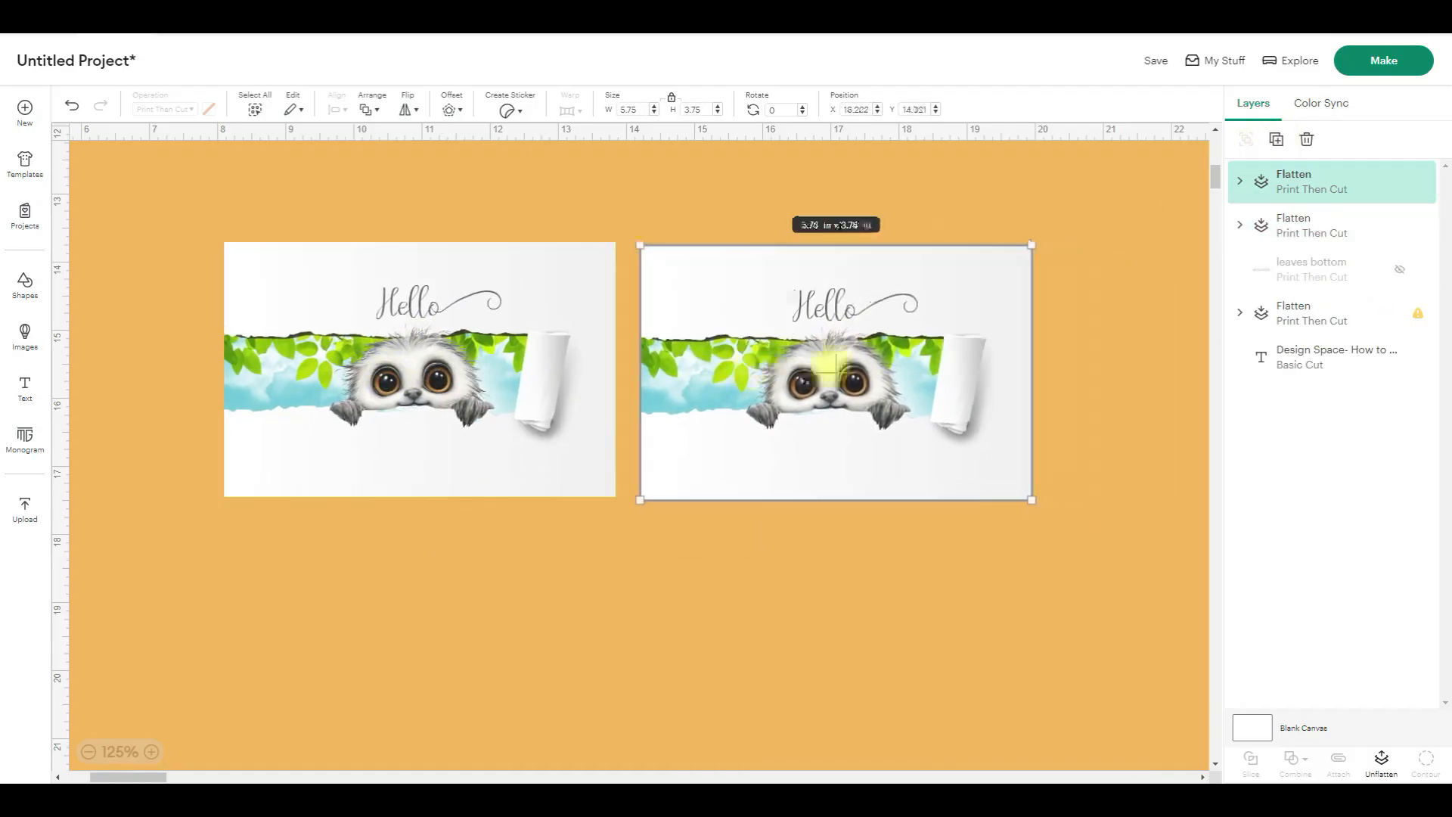
- Save the project as "torn paper effect card" and preview the toppers on the print mat before returning to the canvas
{"action": "left_click", "coordinate": [1383, 62]}
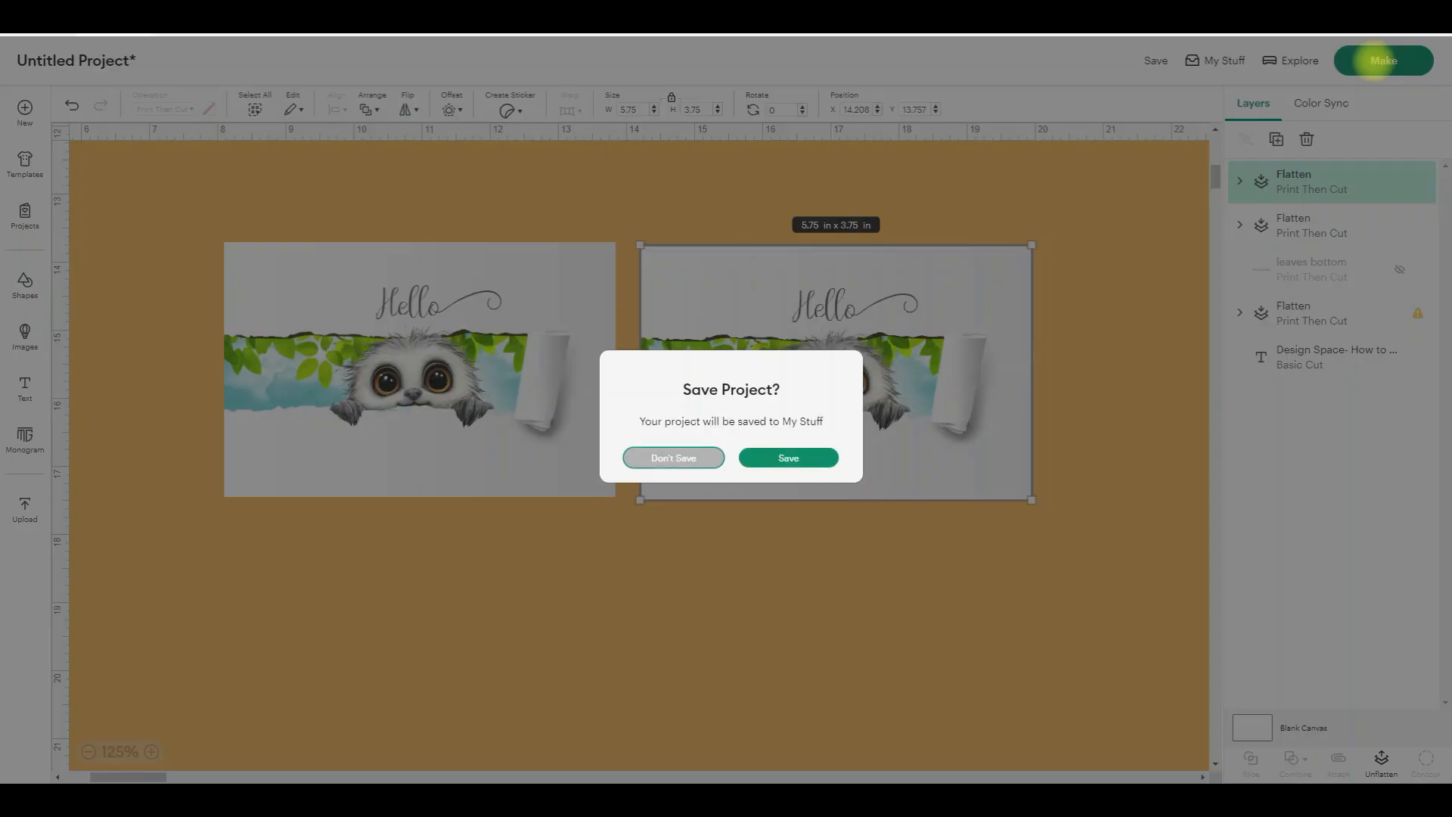
{"action": "left_click", "coordinate": [798, 458]}
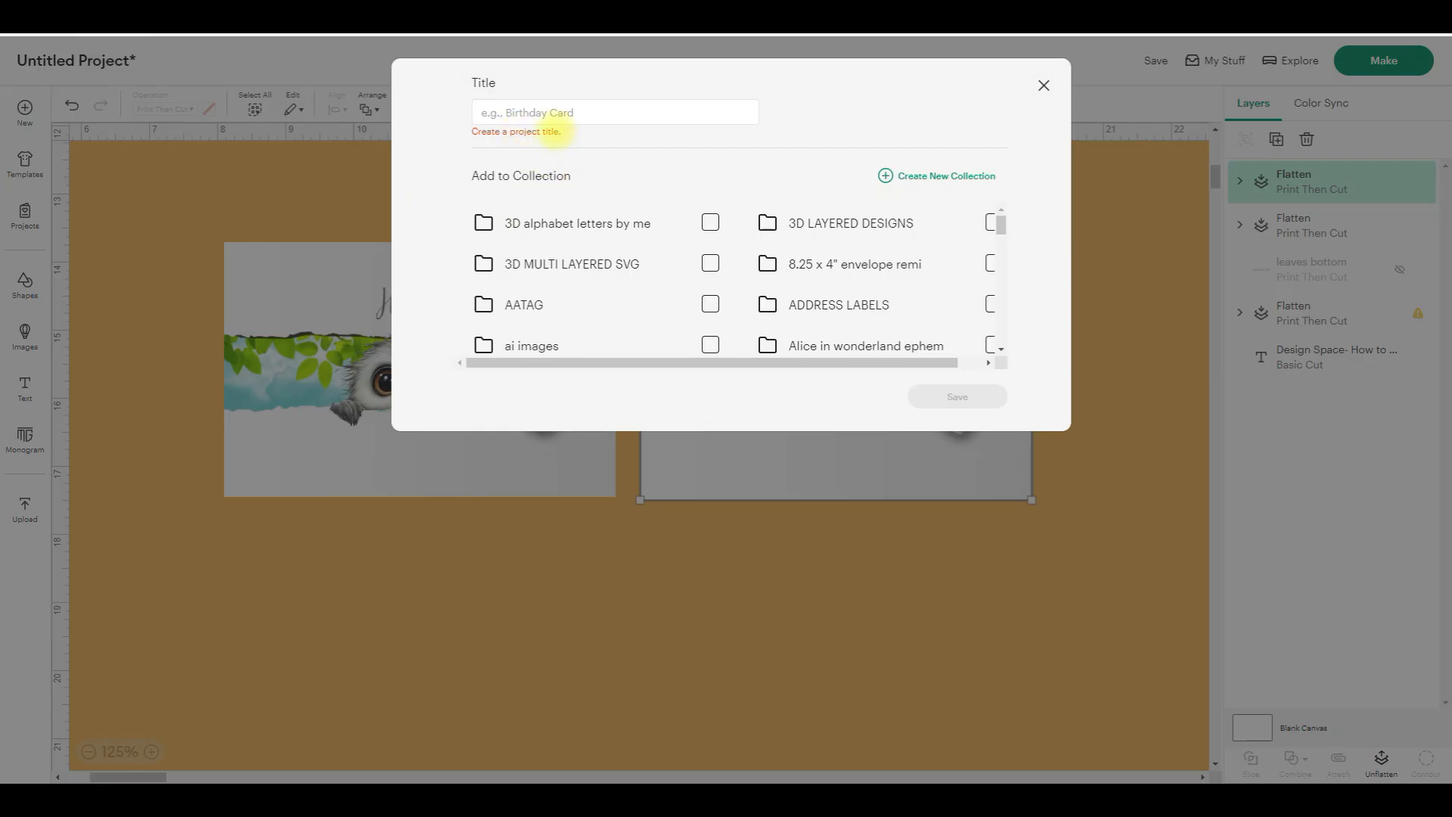
{"action": "left_click", "coordinate": [545, 113]}
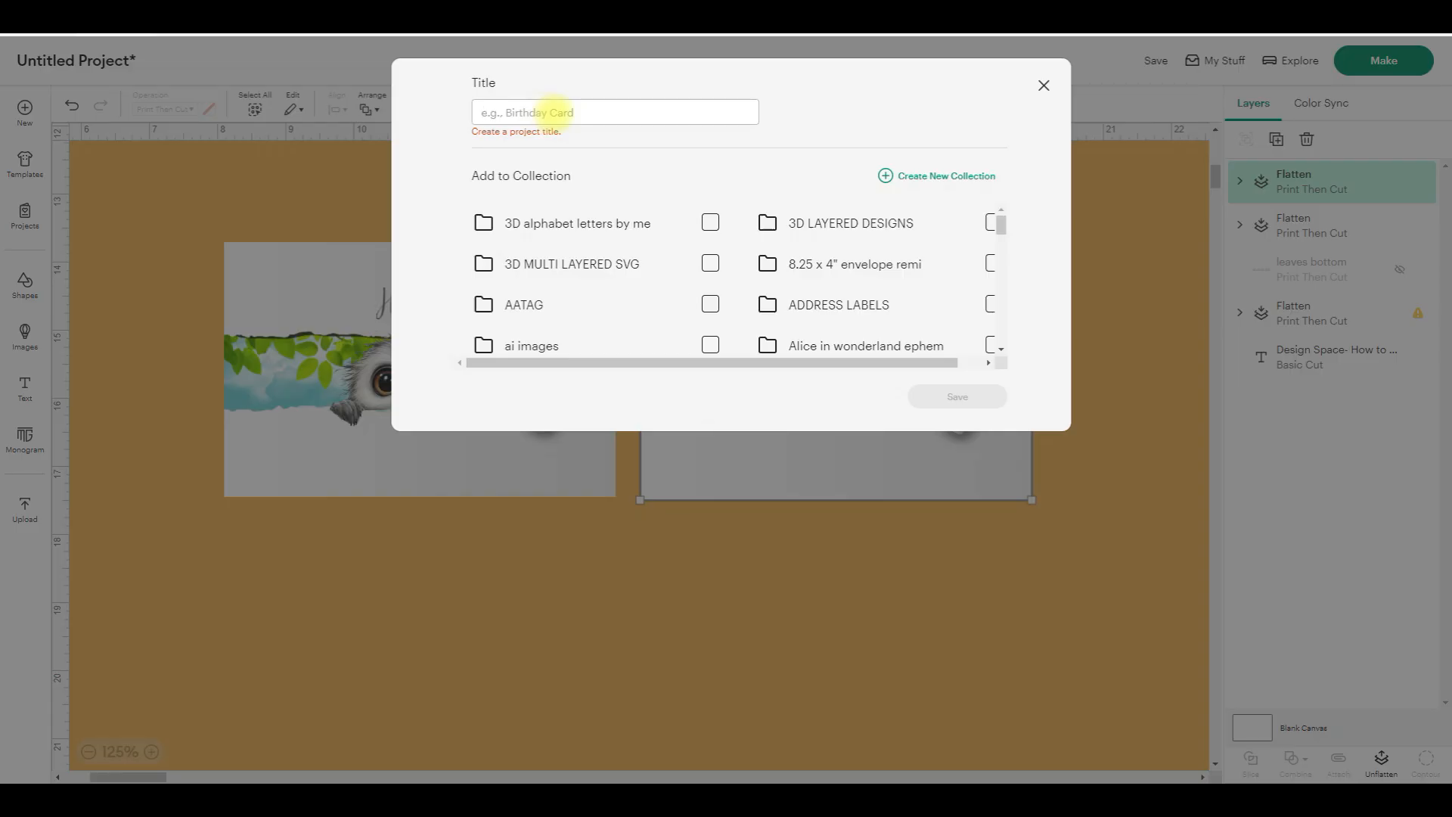
{"action": "type", "text": "torn paper effect card"}
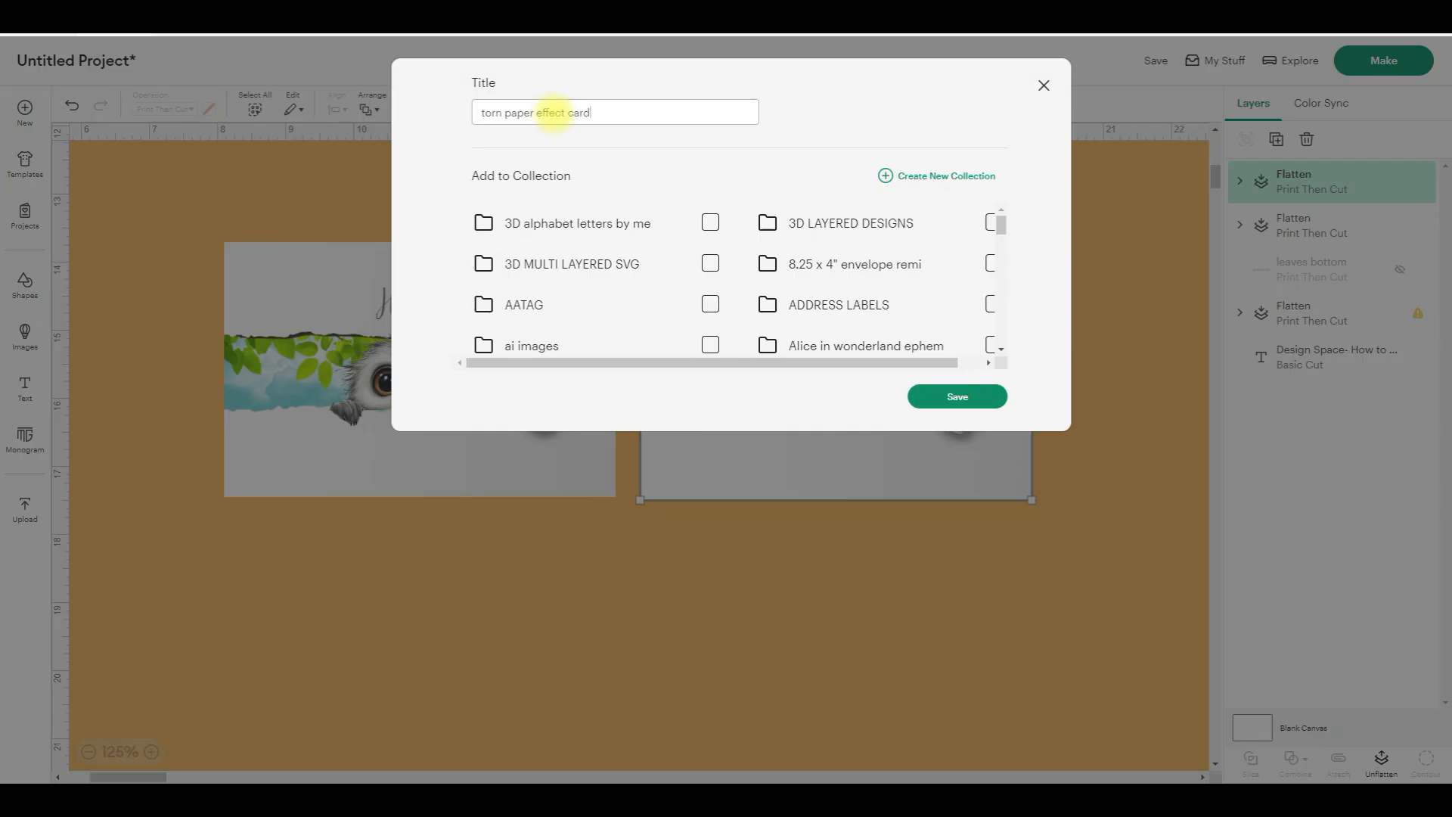
{"action": "key", "text": "Return"}
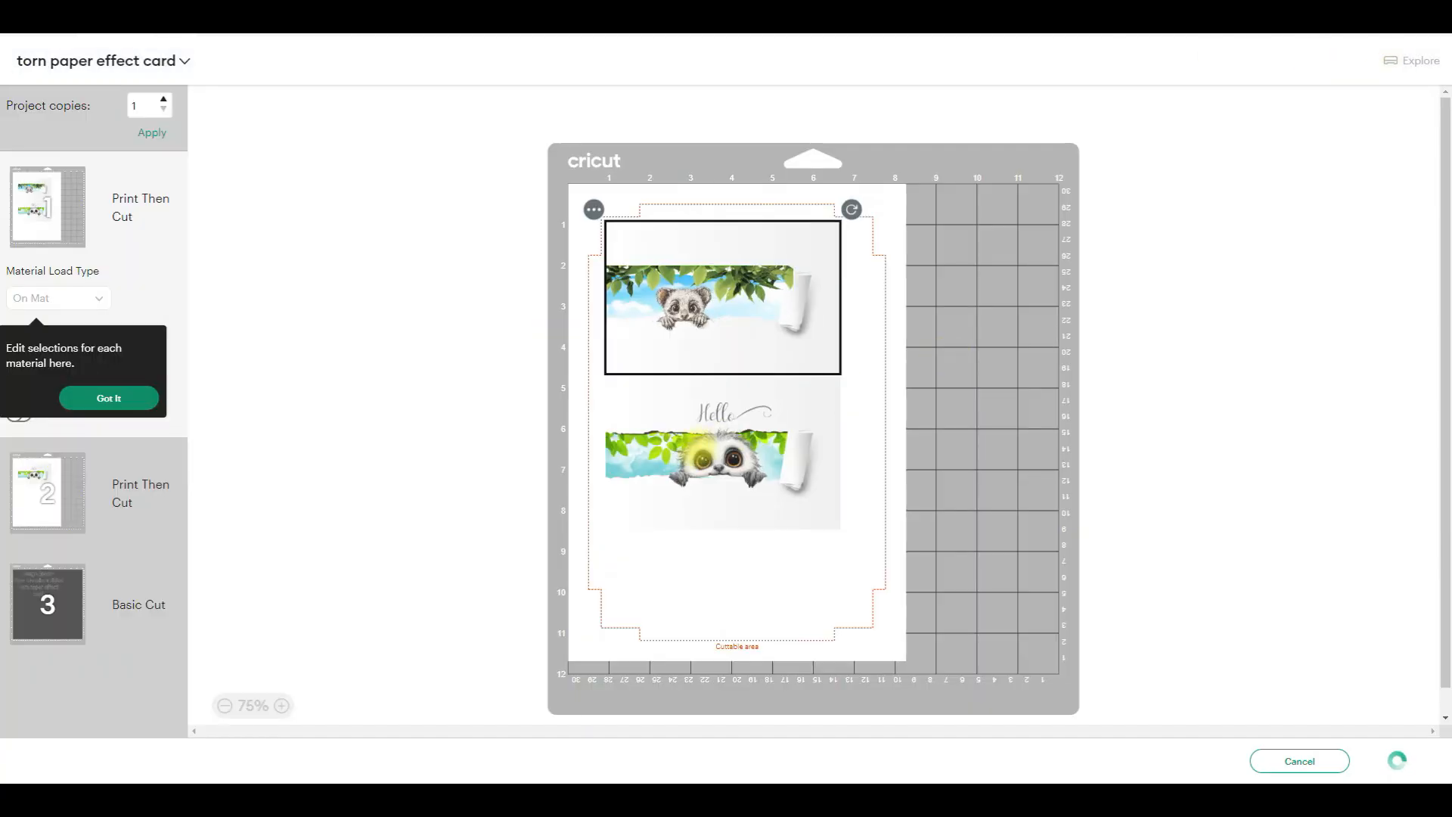
{"action": "left_click_drag", "start_coordinate": [705, 466], "coordinate": [687, 438]}
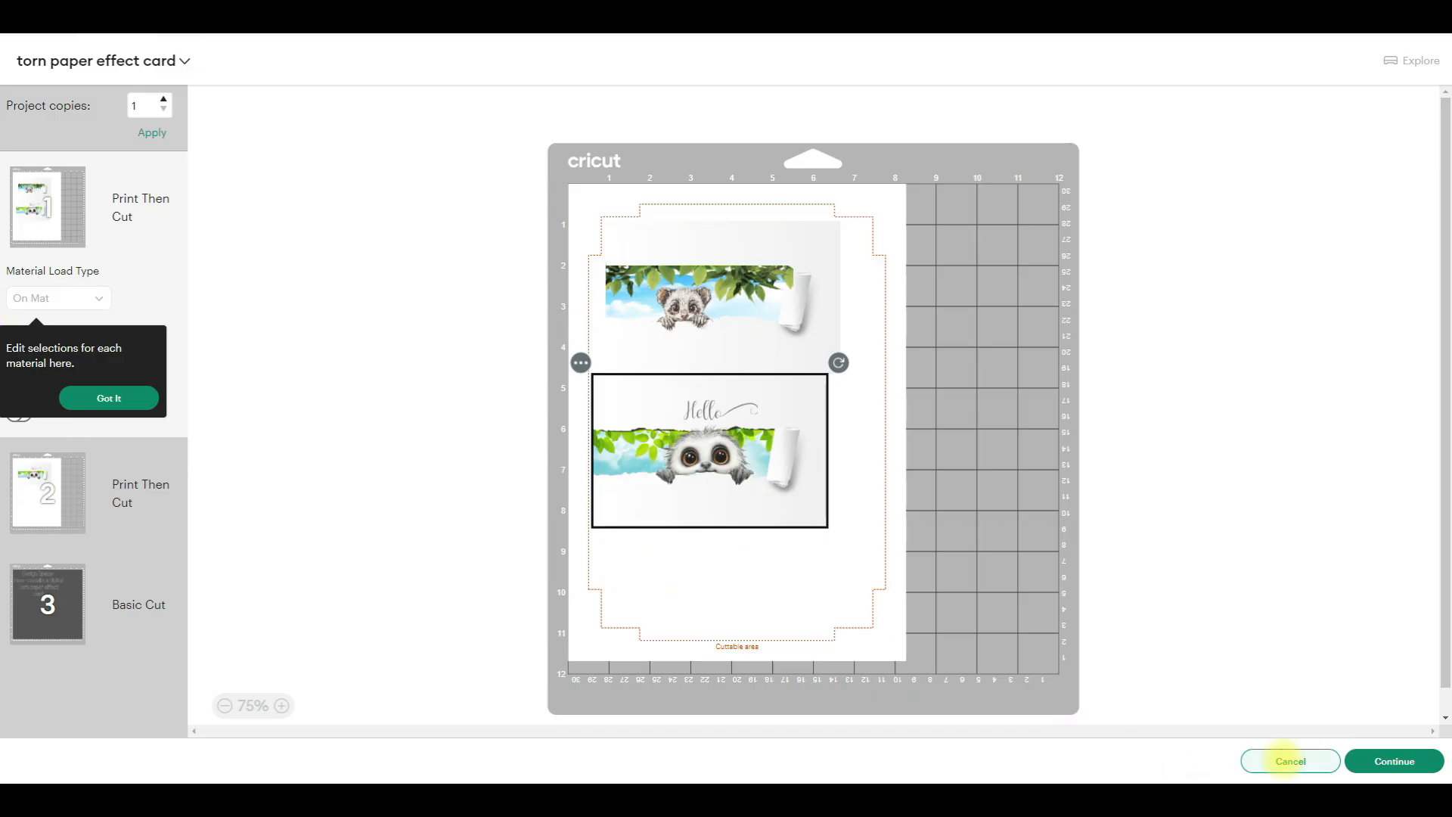
{"action": "left_click", "coordinate": [1290, 762]}
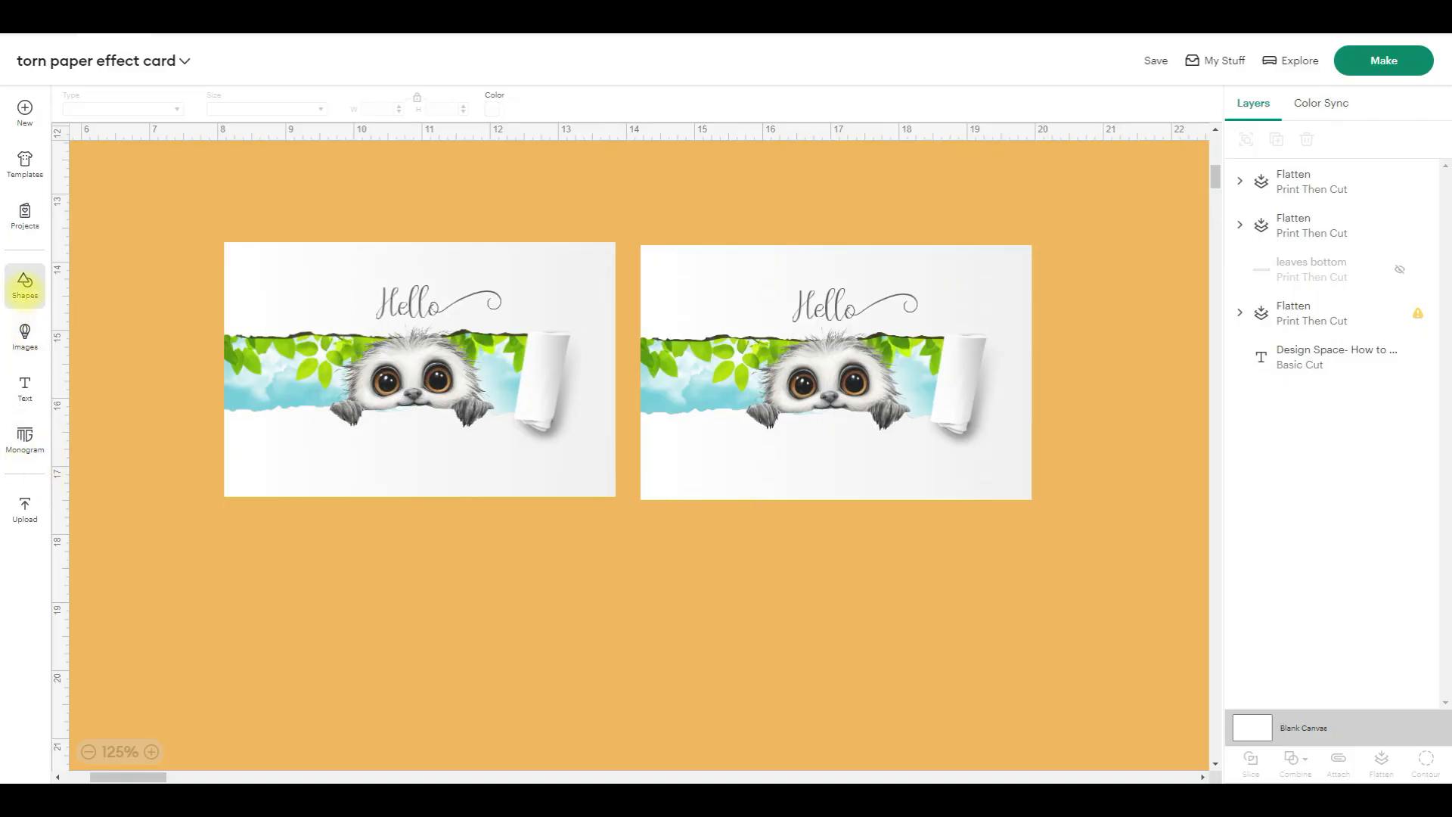
- Add a rectangle below the first topper and reduce it to about 2.5 by 0.68 in
{"action": "left_click", "coordinate": [25, 282]}
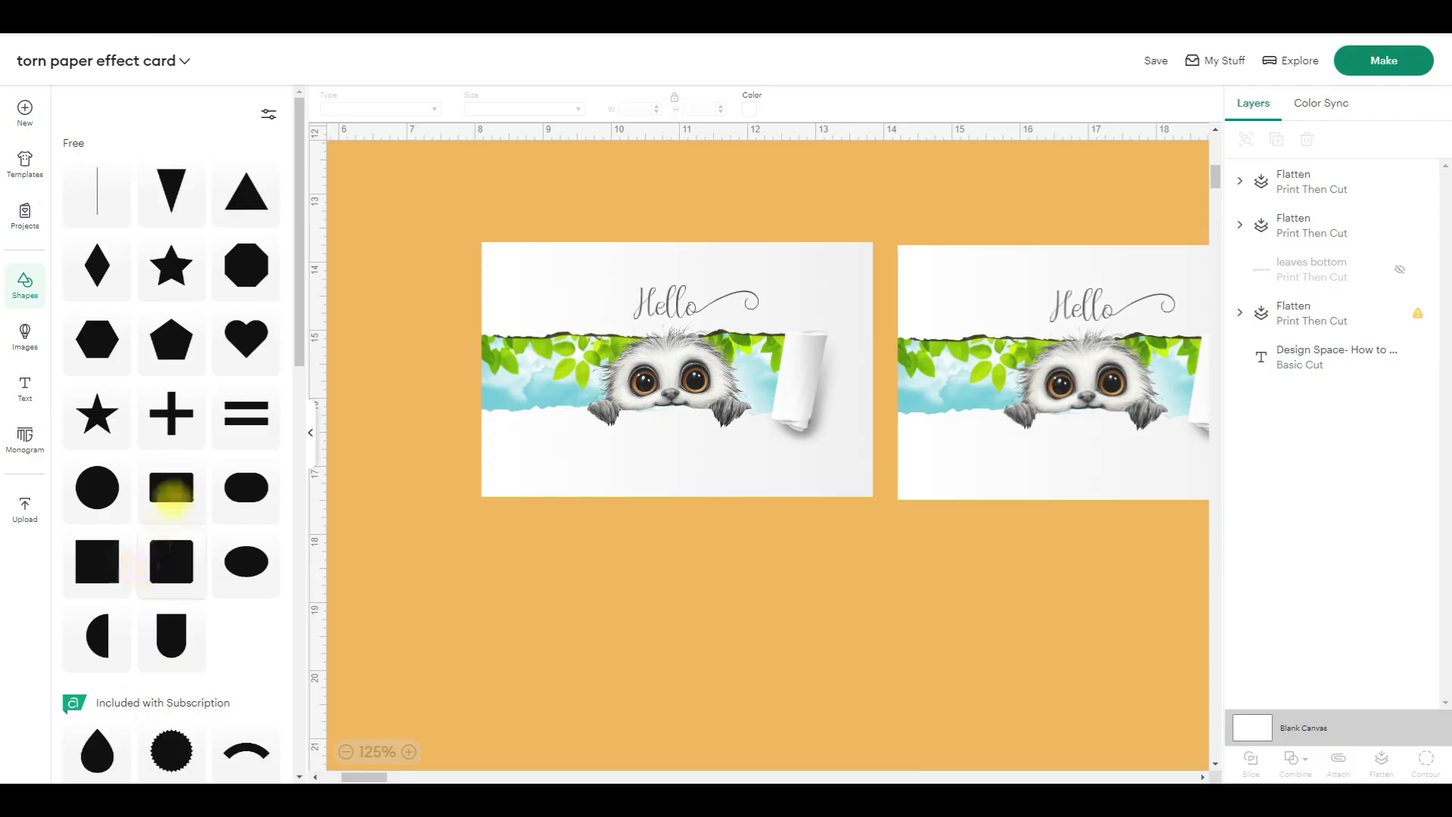
{"action": "left_click", "coordinate": [172, 488]}
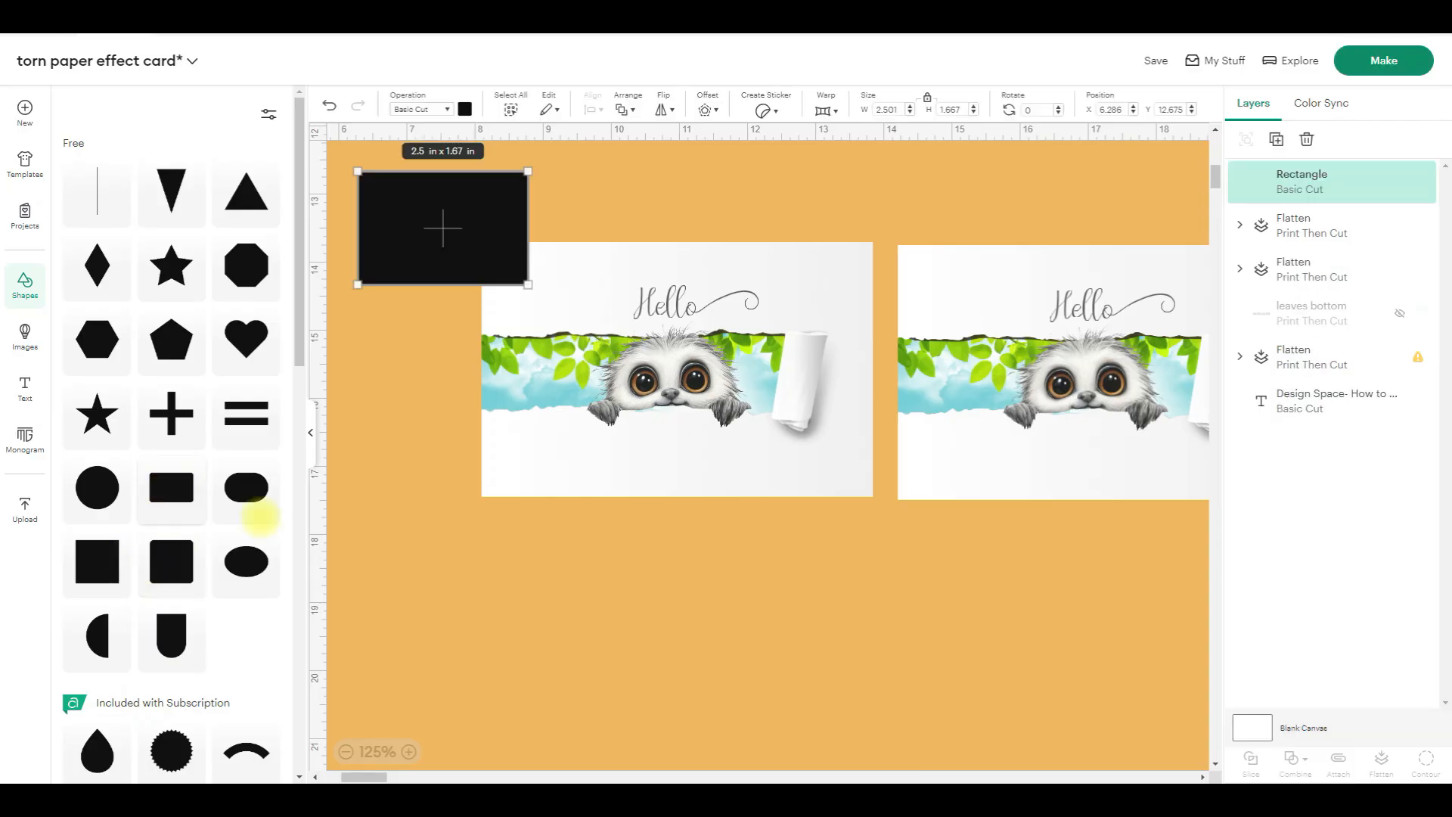
{"action": "left_click_drag", "start_coordinate": [451, 209], "coordinate": [764, 575]}
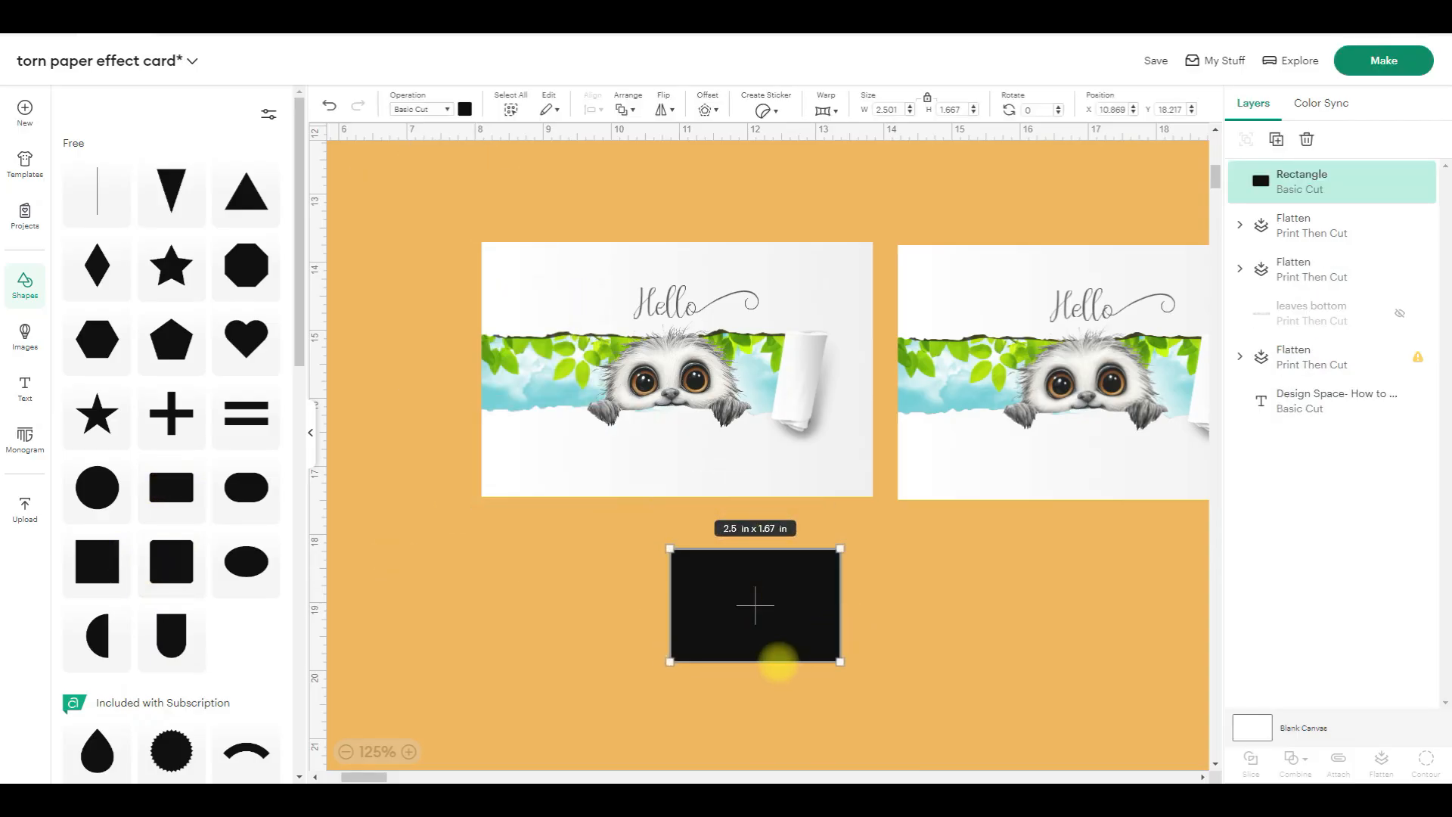
{"action": "left_click_drag", "start_coordinate": [781, 636], "coordinate": [785, 595]}
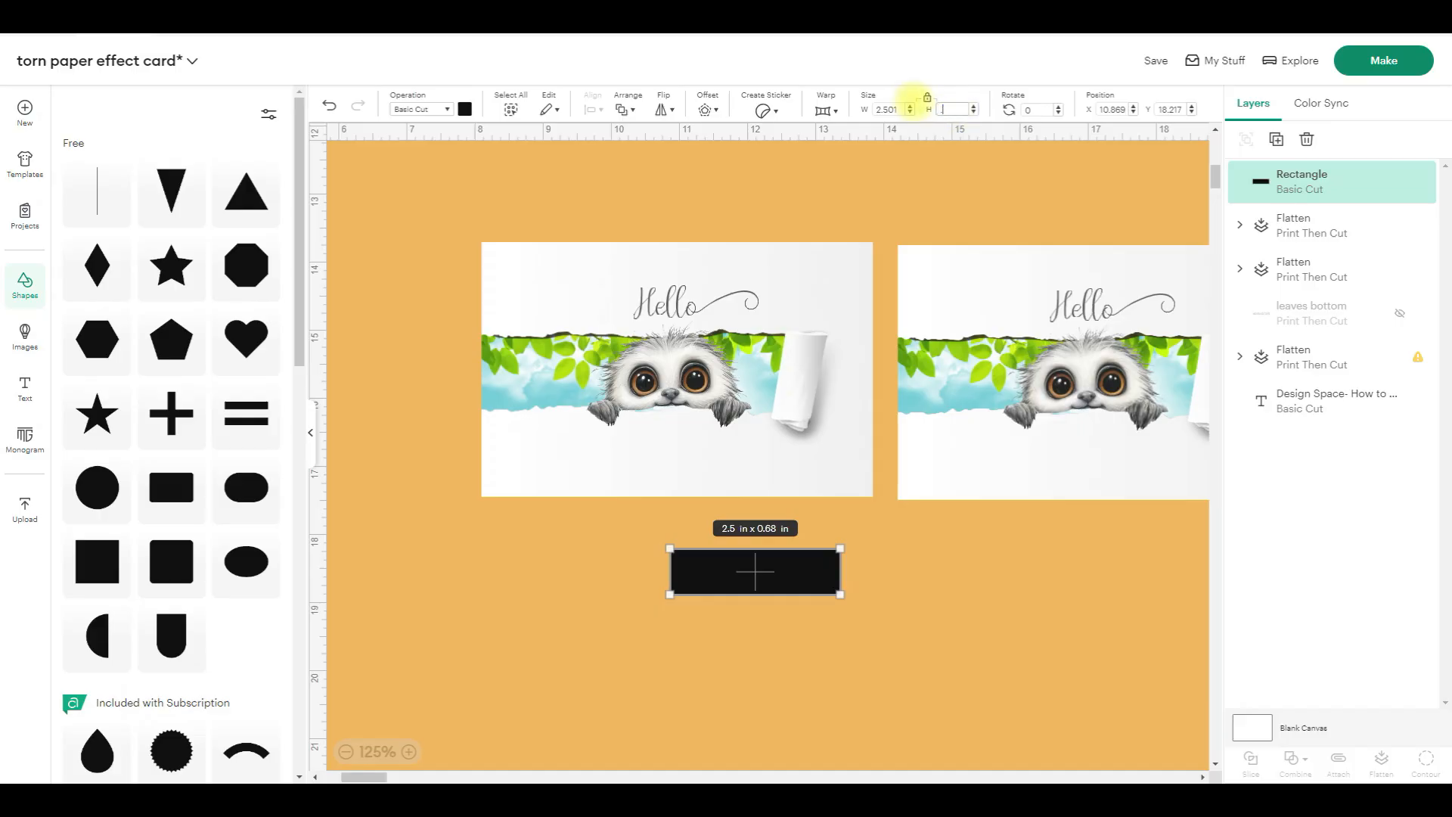
- Scale the rectangle proportionally, first to a height of 0.5 in and finally to a width of 1.5 in
{"action": "type", "text": ".5"}
{"action": "key", "text": "Return"}
{"action": "double_click", "coordinate": [886, 109]}
{"action": "type", "text": "1."}
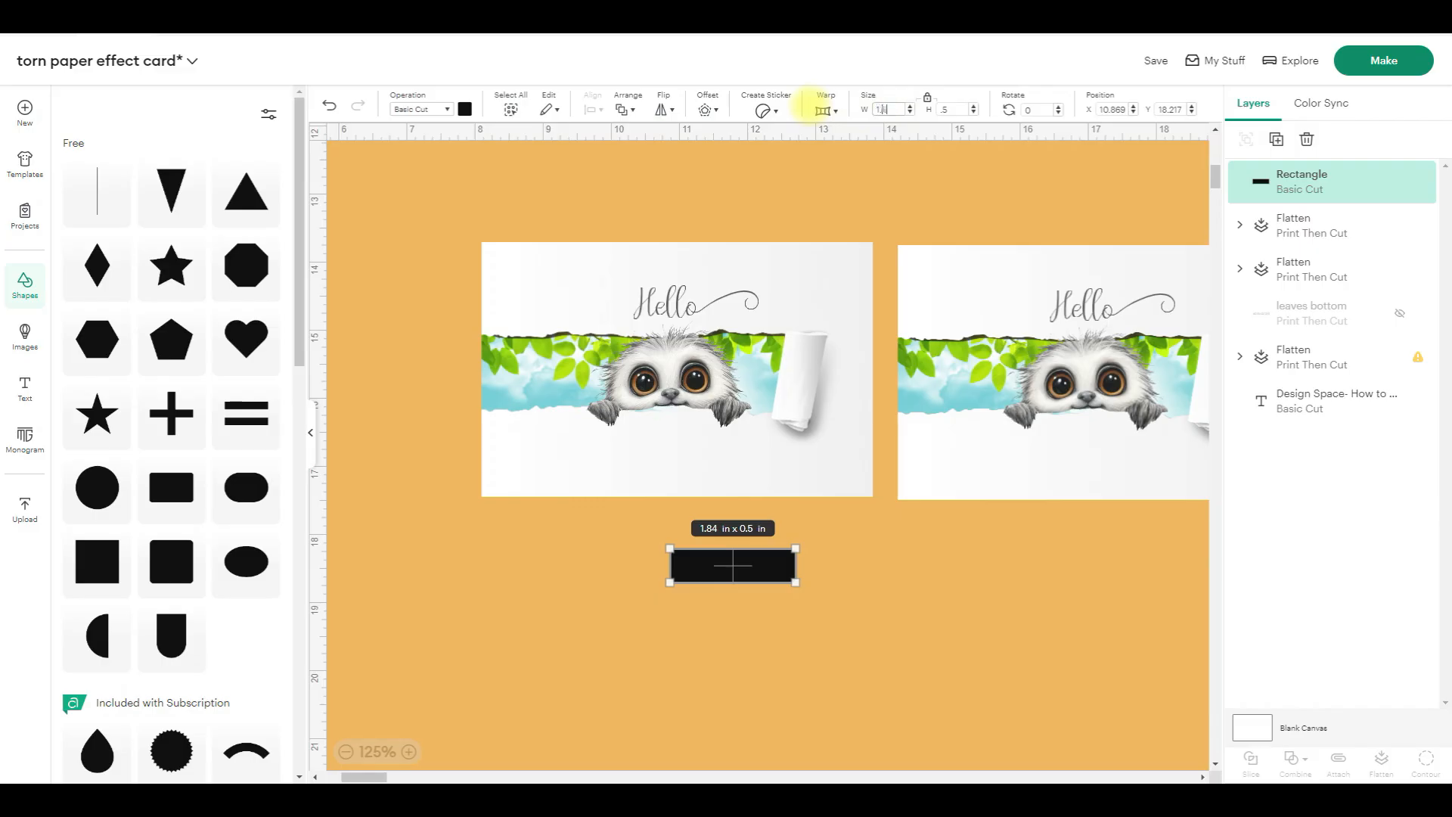
{"action": "type", "text": "5"}
{"action": "key", "text": "Return"}
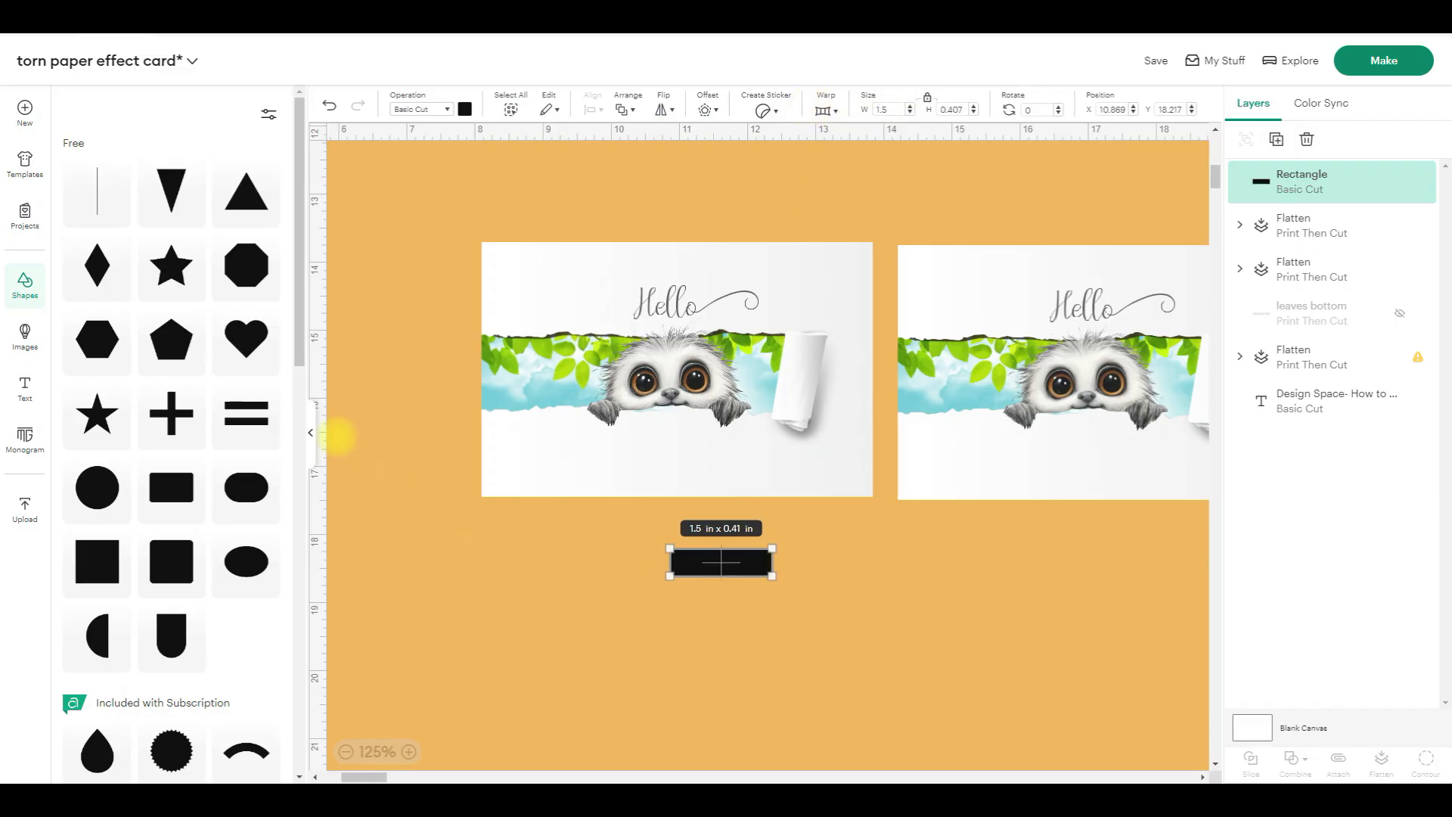
{"action": "left_click", "coordinate": [310, 432]}
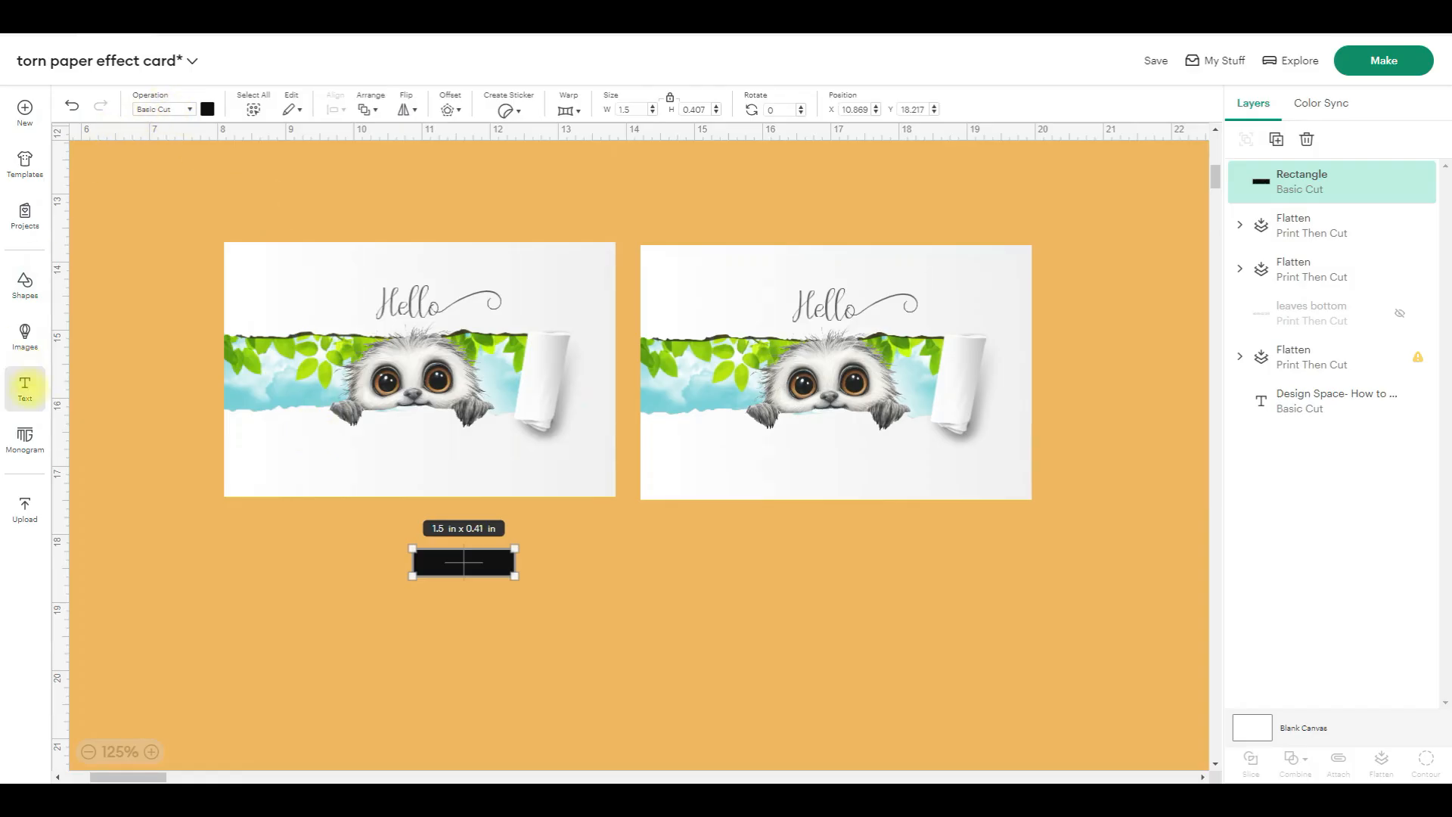
- Add the text "Happy Birthday" and place it just below the black rectangle
{"action": "left_click", "coordinate": [25, 387]}
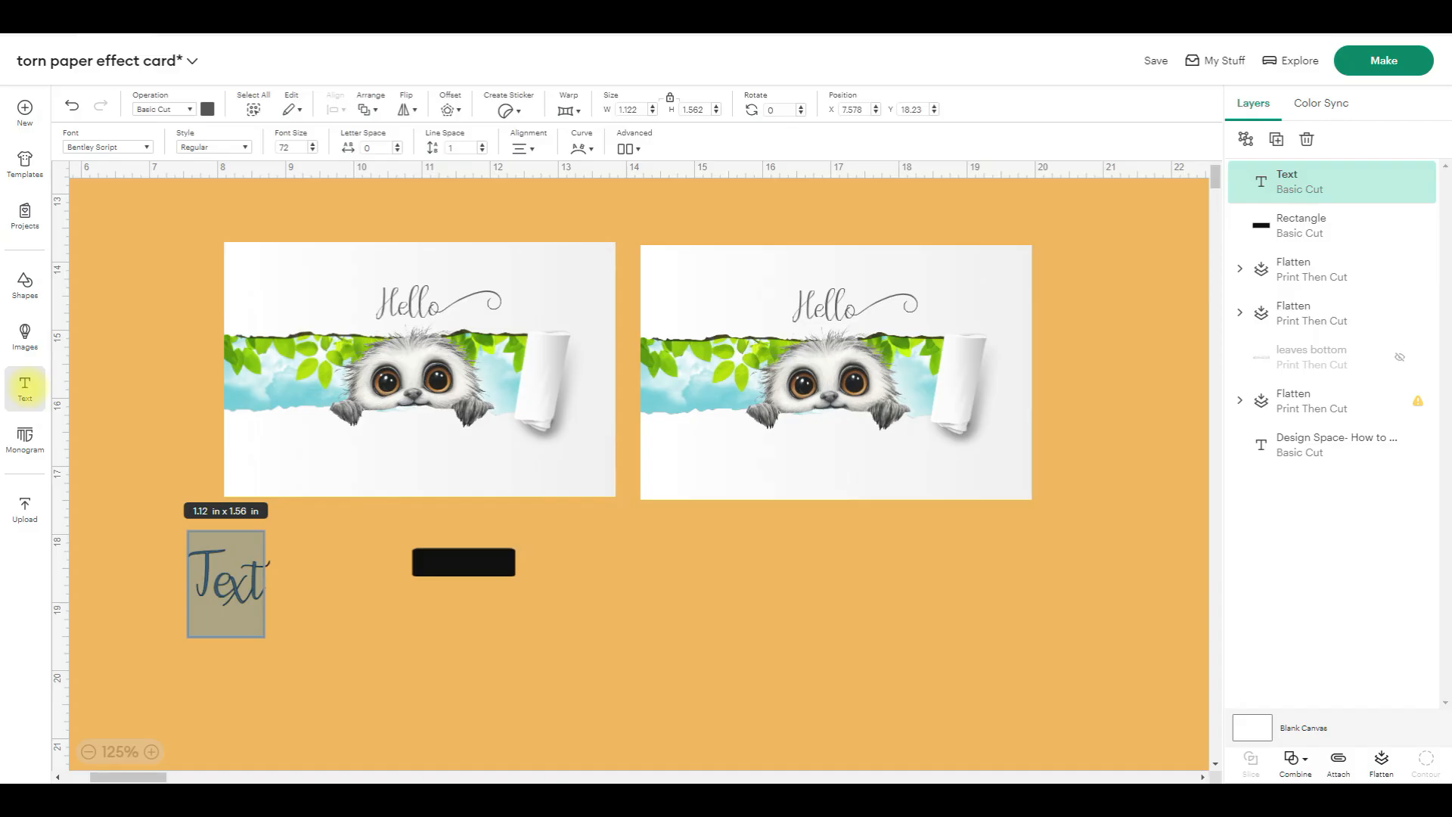
{"action": "type", "text": "H"}
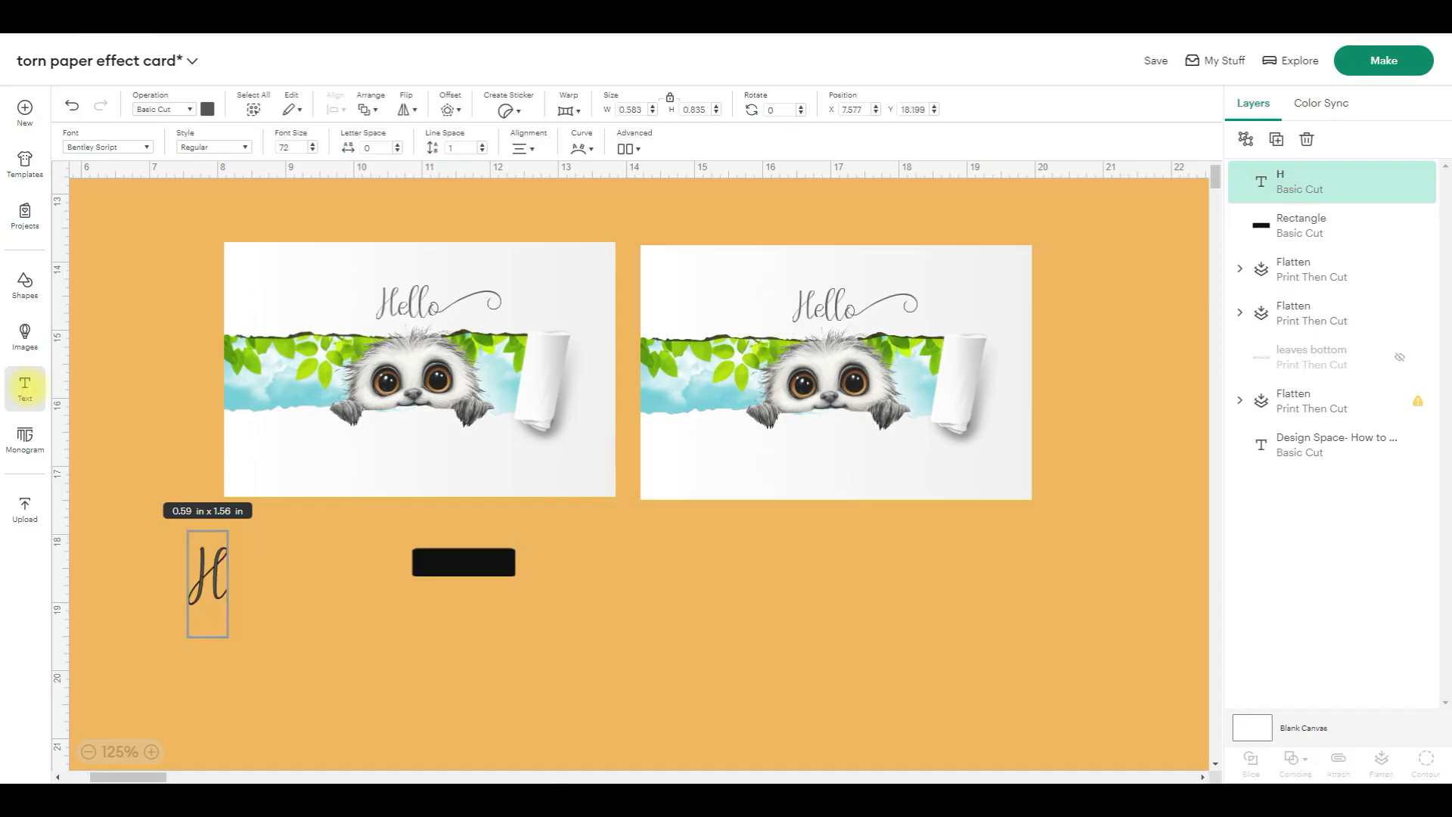
{"action": "type", "text": "a"}
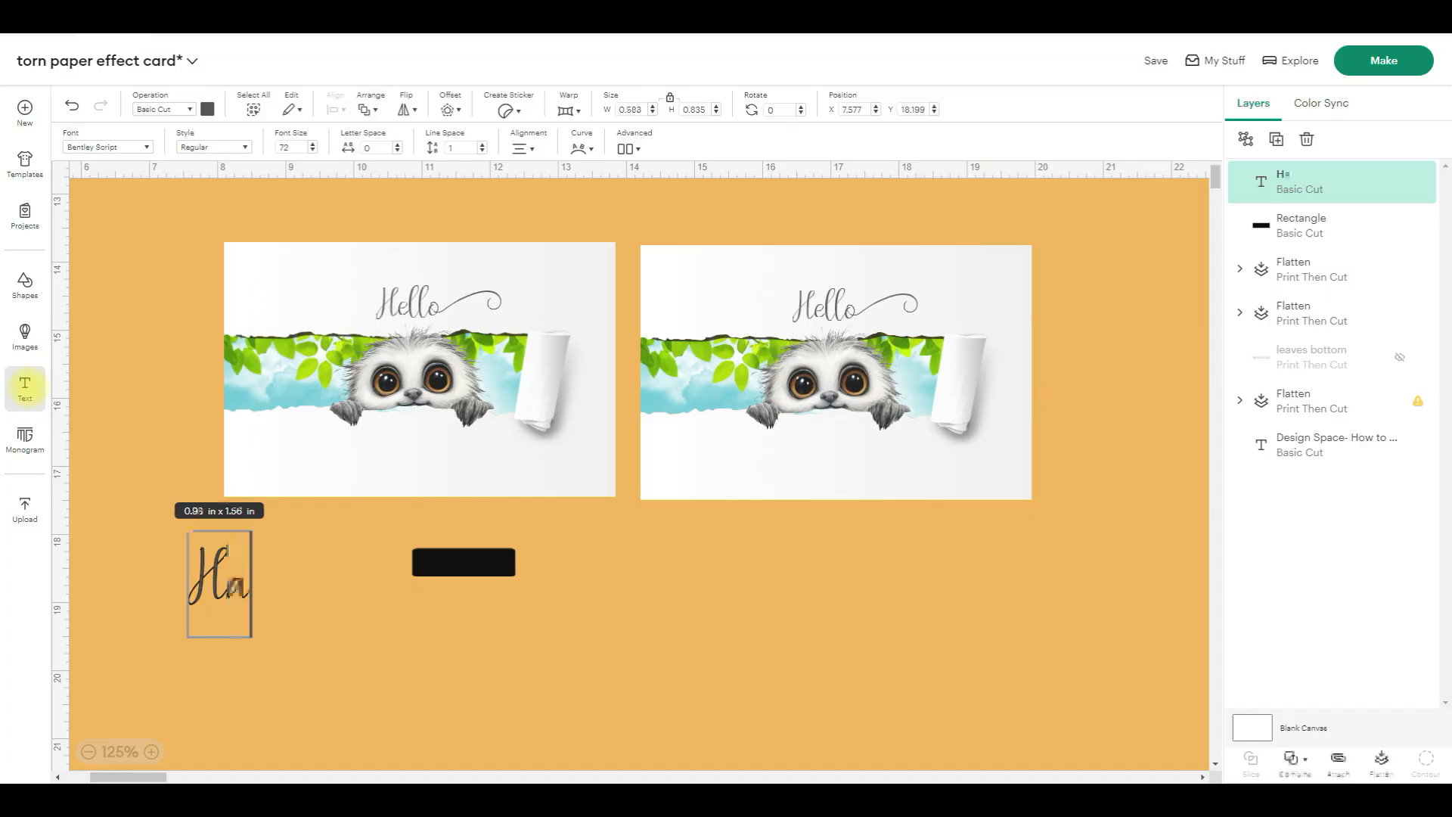
{"action": "type", "text": "ppy Birthday"}
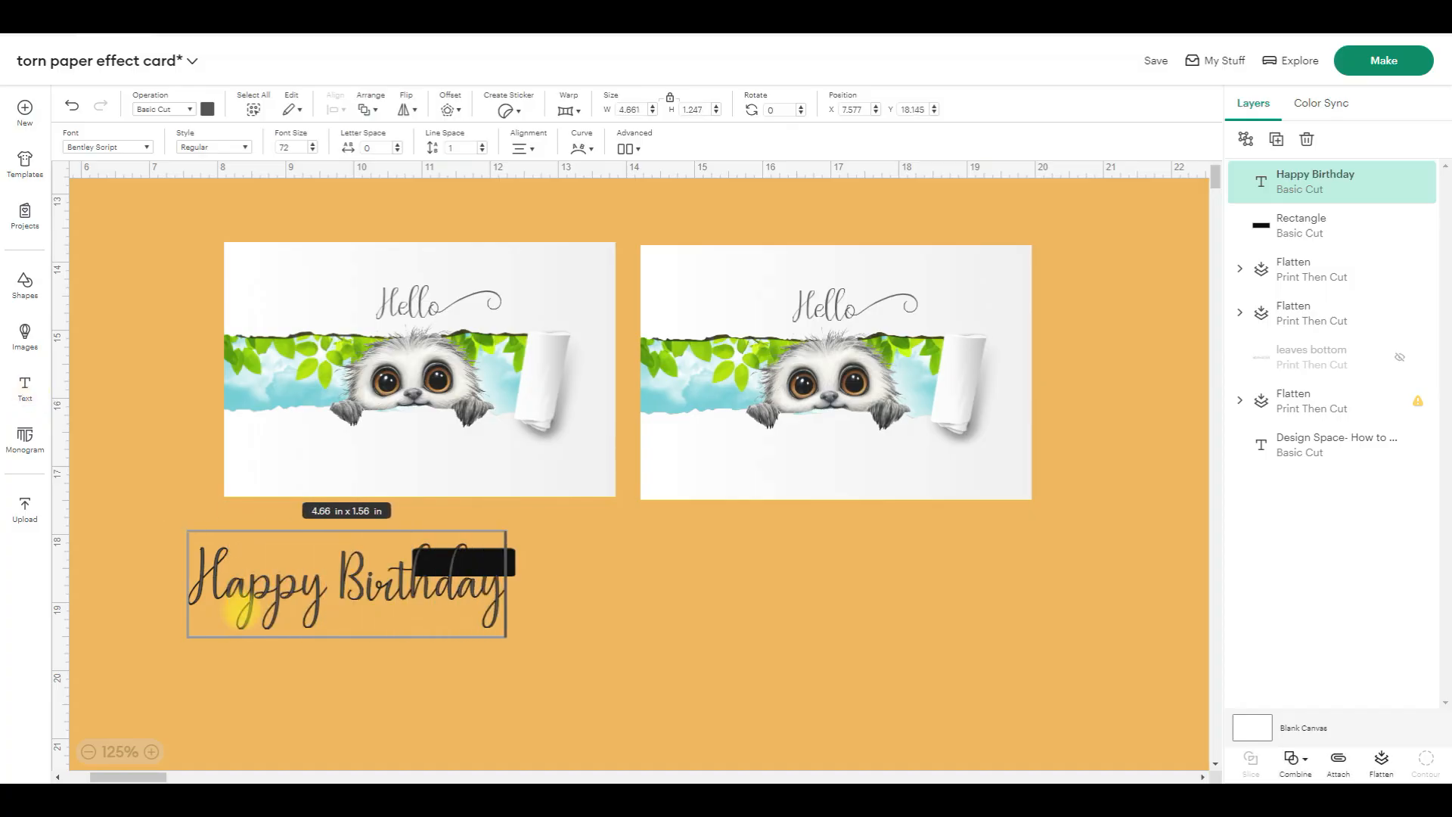
{"action": "left_click", "coordinate": [248, 692]}
{"action": "left_click_drag", "start_coordinate": [265, 594], "coordinate": [373, 653]}
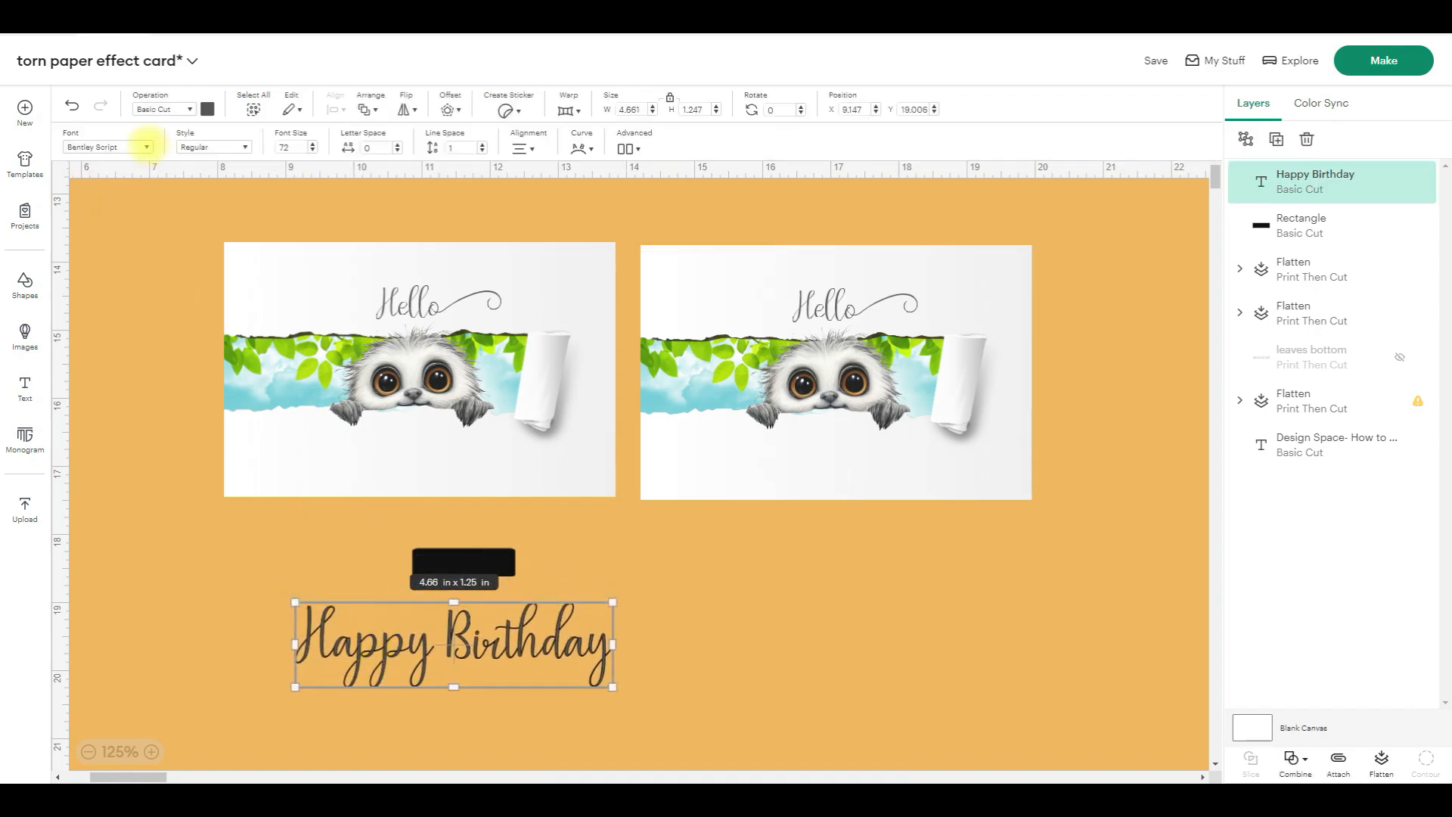
- Browse the Cricut fonts and try the thin, narrow font listed after Algebra on the "Happy Birthday" text
{"action": "left_click", "coordinate": [146, 146]}
{"action": "left_click", "coordinate": [260, 147]}
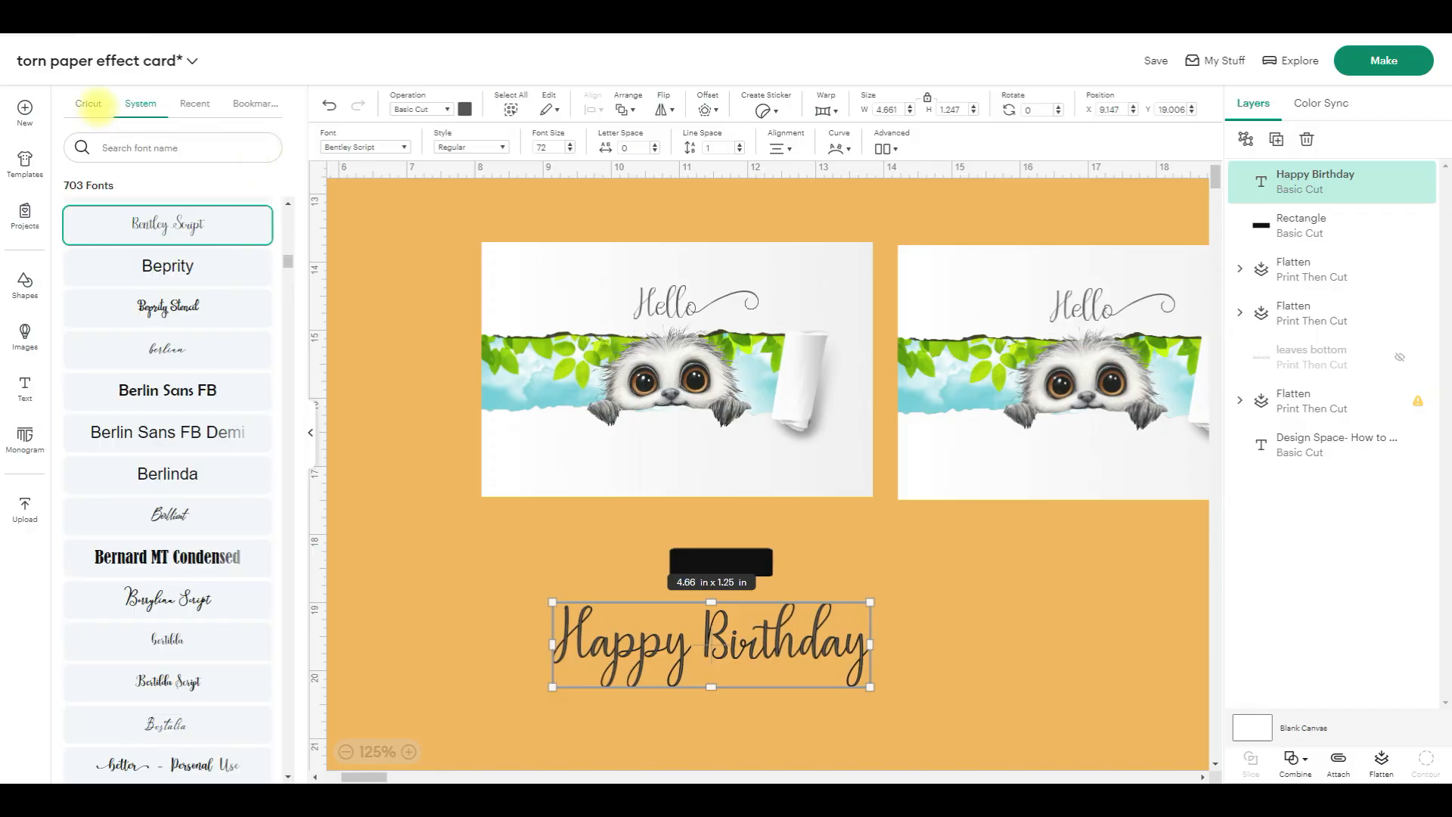
{"action": "left_click", "coordinate": [89, 103]}
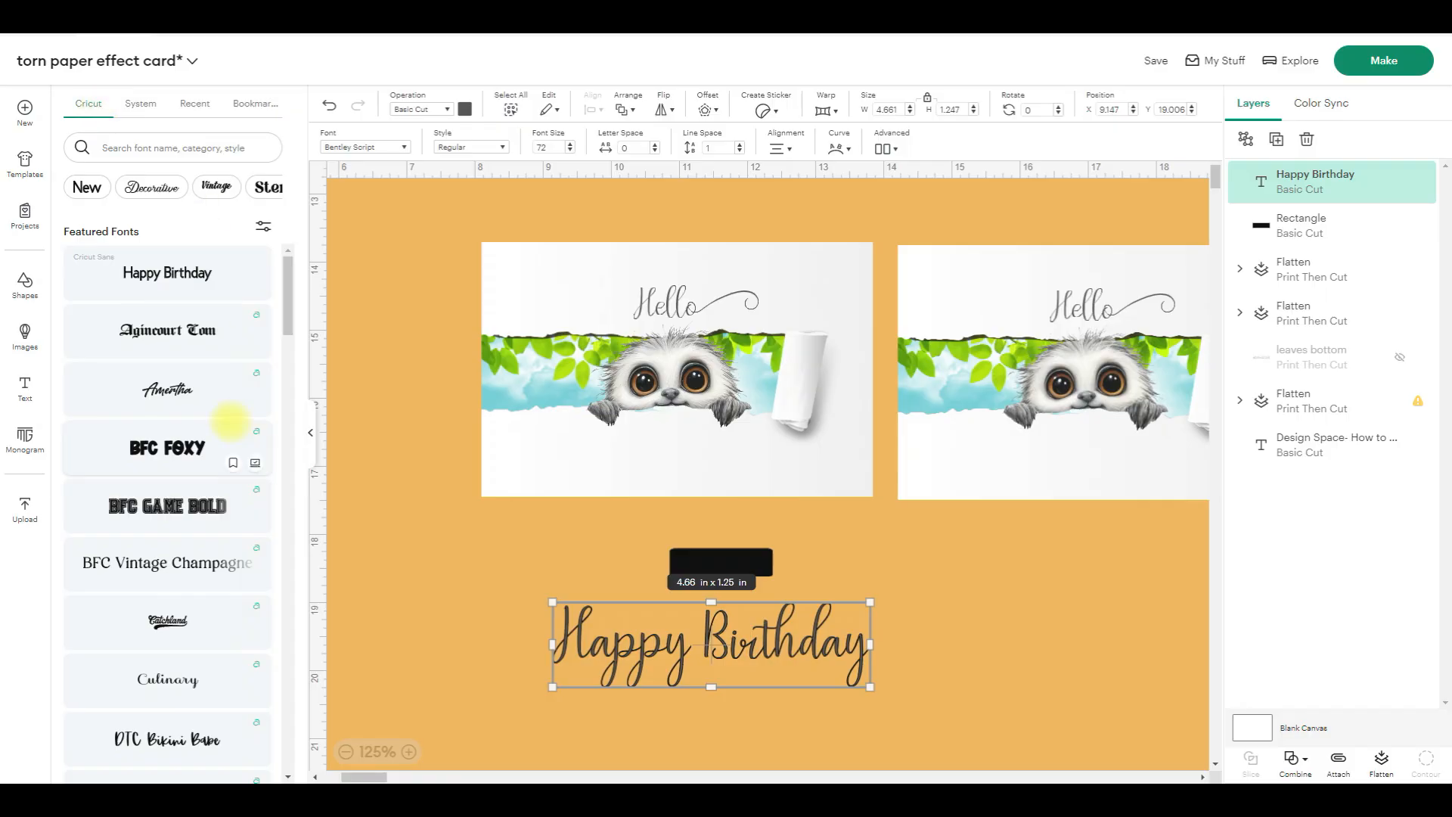
{"action": "scroll", "coordinate": [231, 421], "scroll_direction": "down", "scroll_amount": 3}
{"action": "scroll", "coordinate": [231, 421], "scroll_direction": "down", "scroll_amount": 3}
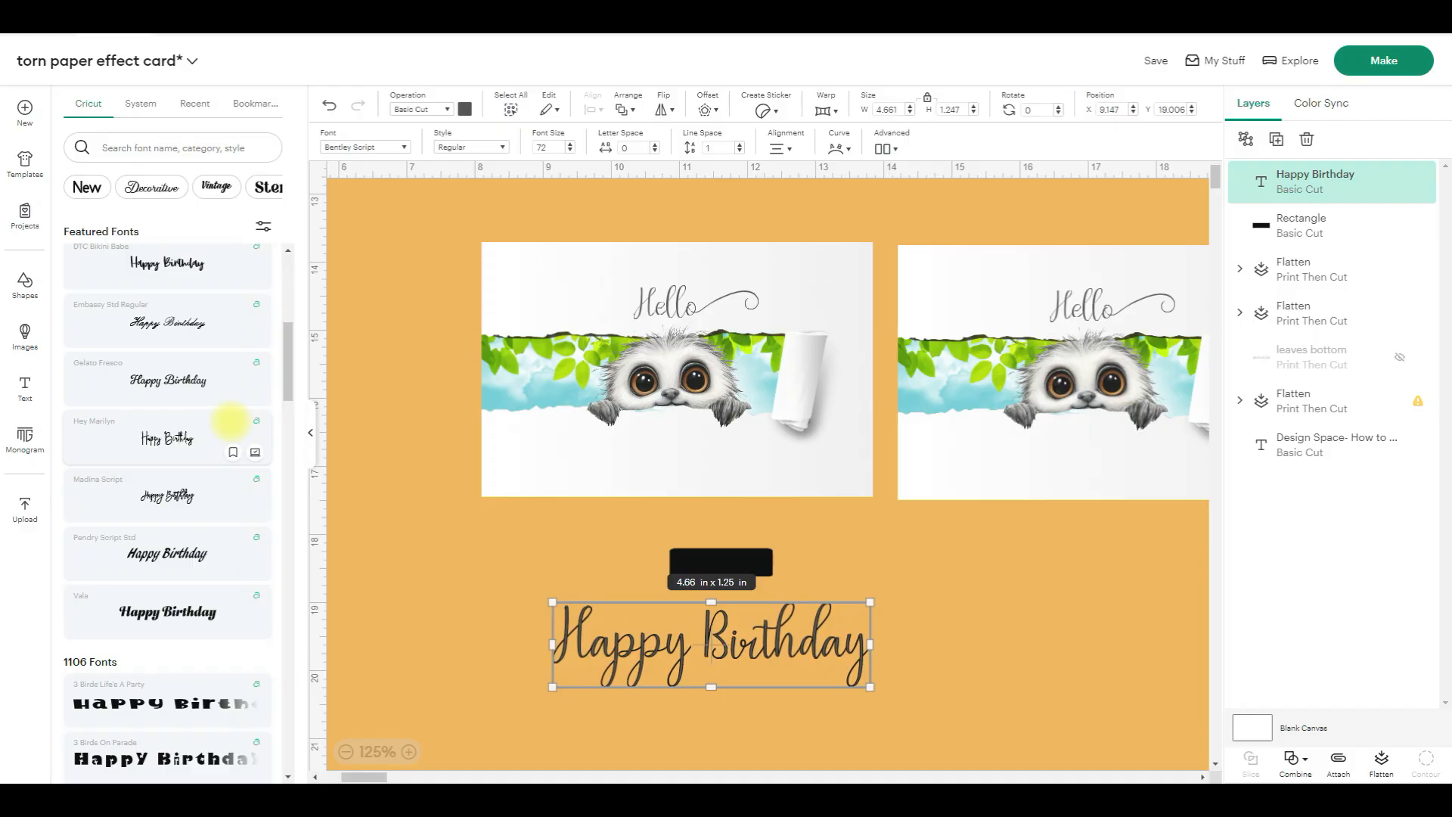
{"action": "scroll", "coordinate": [231, 420], "scroll_direction": "down", "scroll_amount": 3}
{"action": "scroll", "coordinate": [230, 421], "scroll_direction": "down", "scroll_amount": 5}
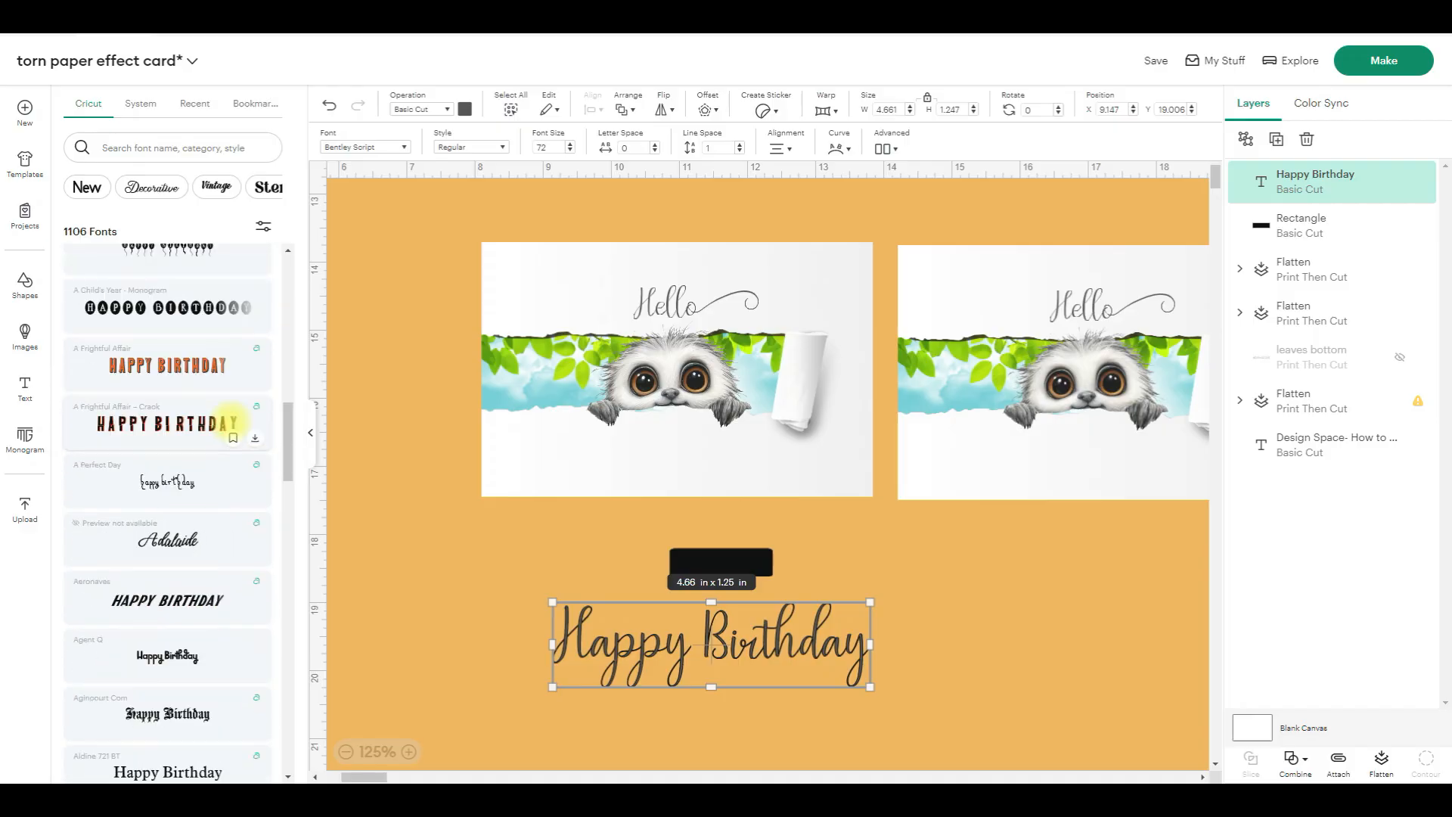
{"action": "scroll", "coordinate": [230, 418], "scroll_direction": "down", "scroll_amount": 4}
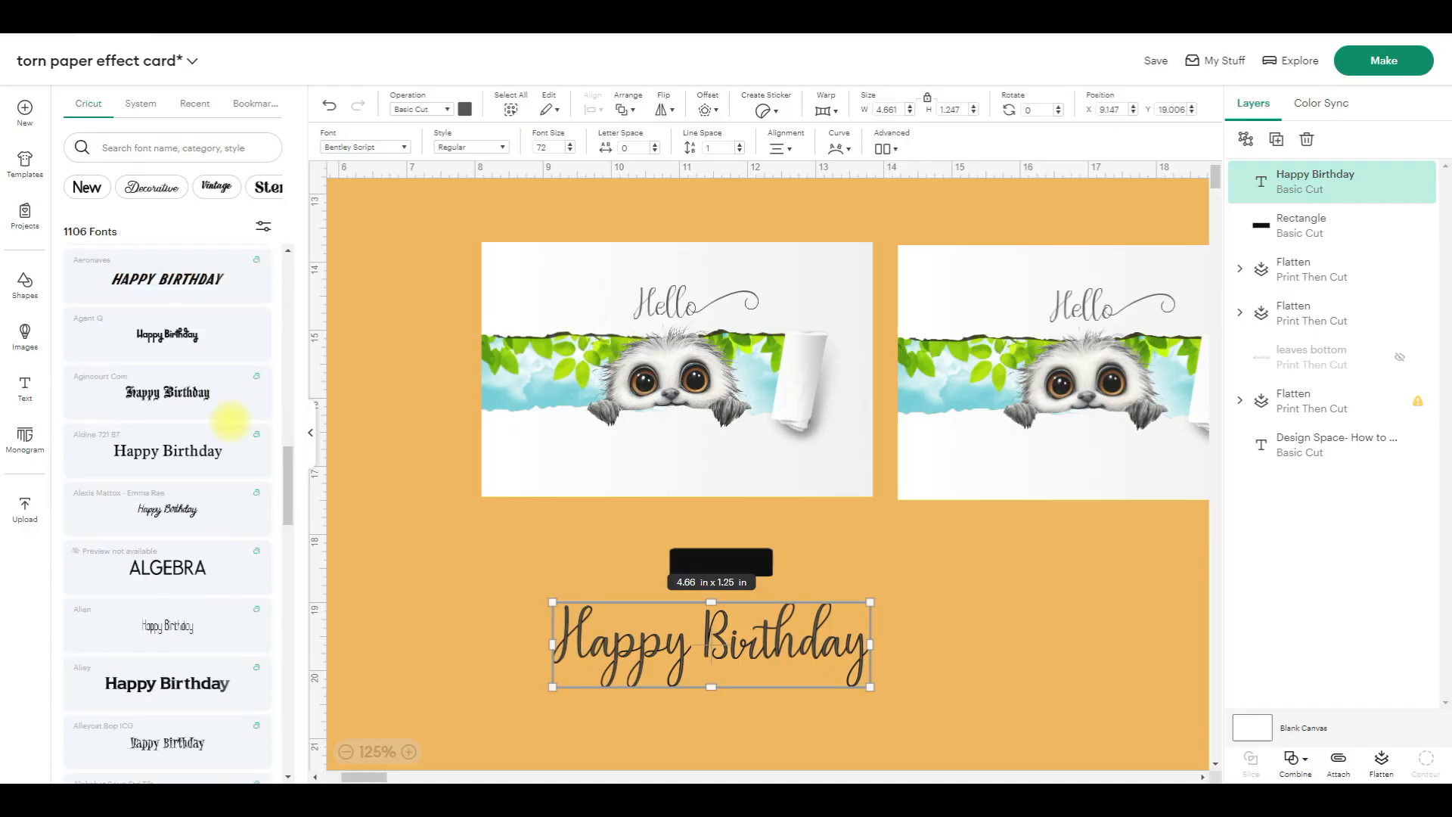
{"action": "scroll", "coordinate": [231, 420], "scroll_direction": "down", "scroll_amount": 2}
{"action": "left_click", "coordinate": [170, 467]}
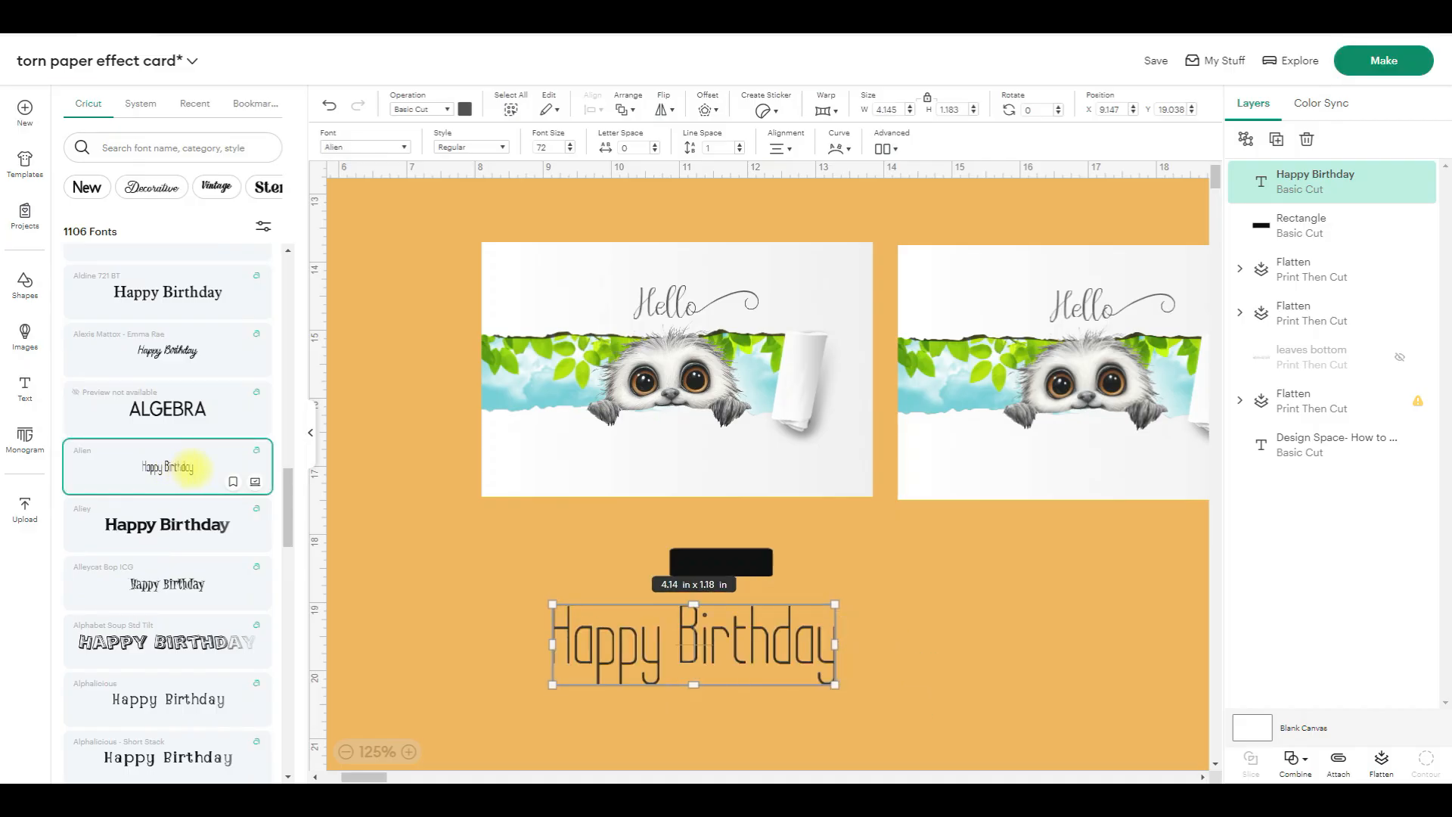
- Search the Cricut fonts for "bfc" and apply BFC Cornbread Snacks to the "Happy Birthday" text
{"action": "scroll", "coordinate": [189, 467], "scroll_direction": "down", "scroll_amount": 6}
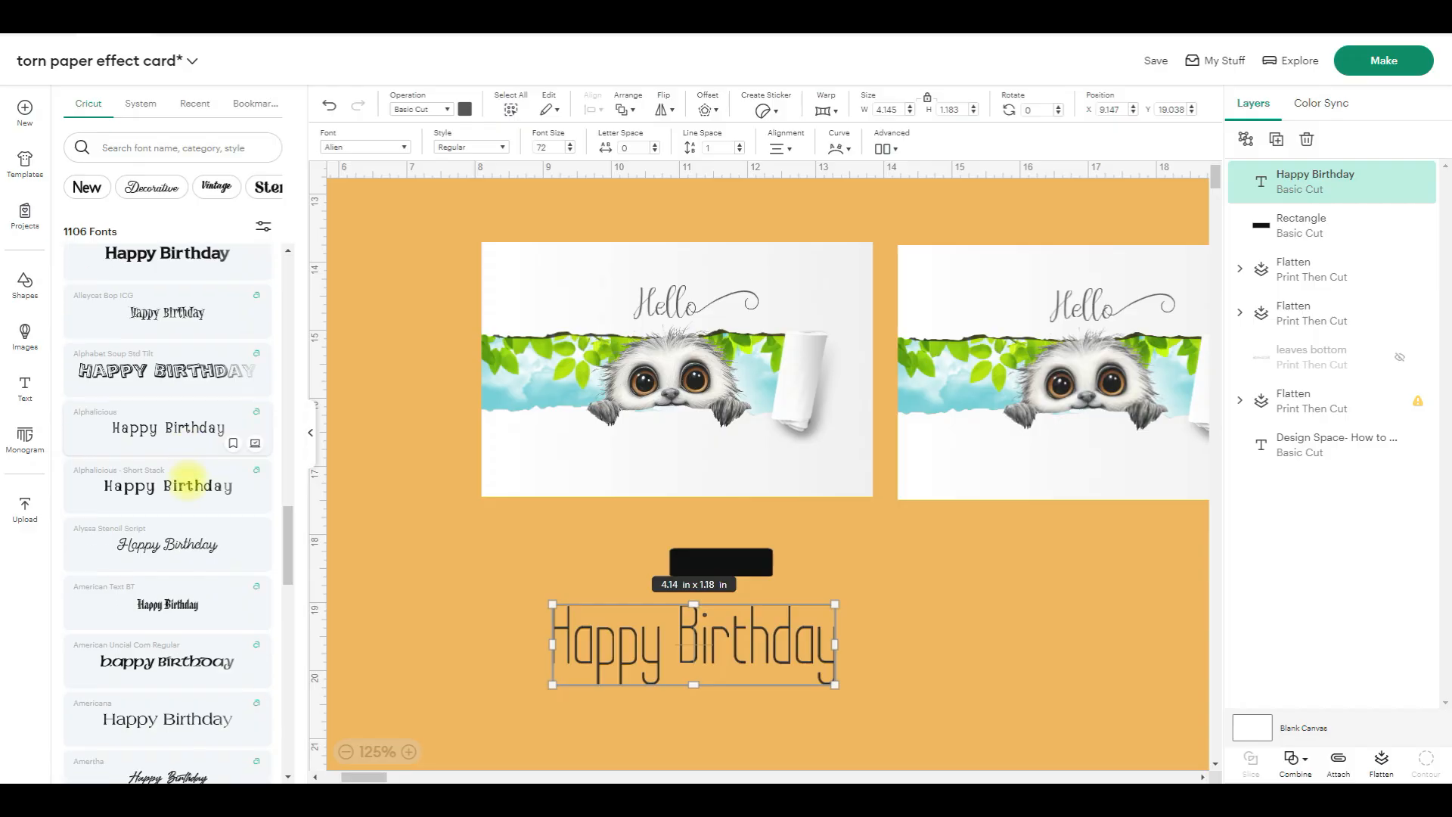
{"action": "scroll", "coordinate": [190, 478], "scroll_direction": "down", "scroll_amount": 3}
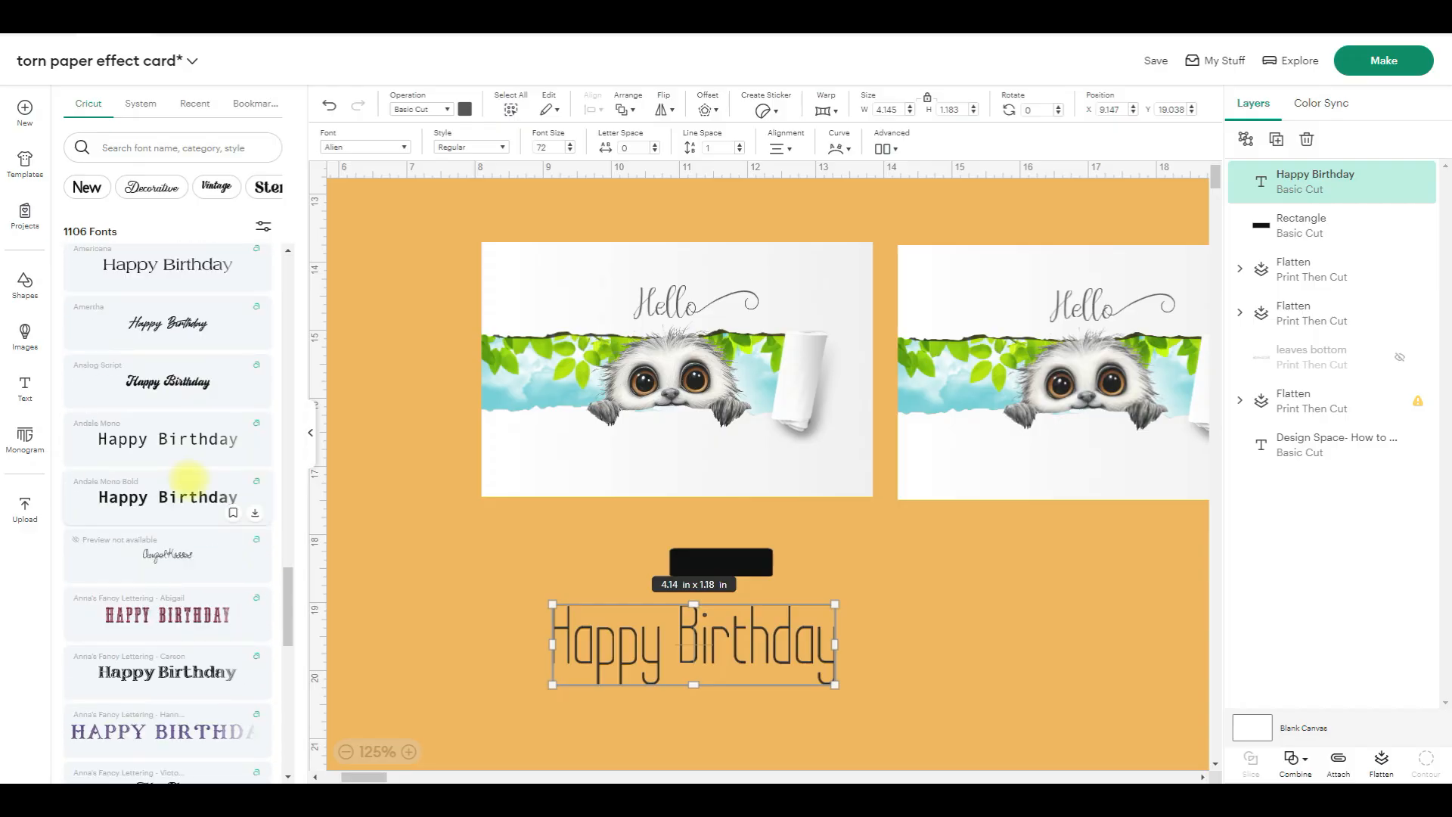
{"action": "scroll", "coordinate": [189, 479], "scroll_direction": "down", "scroll_amount": 1}
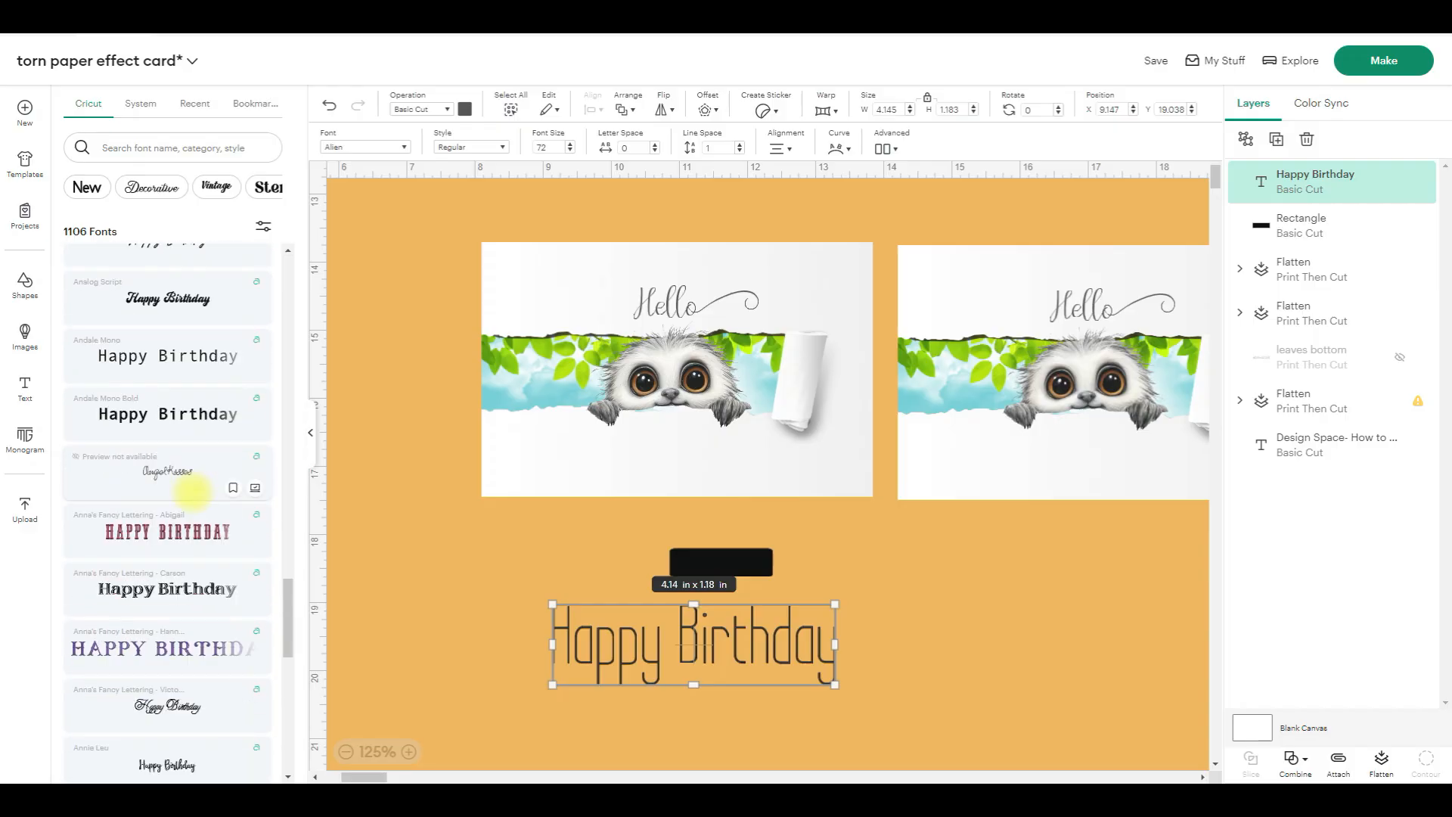
{"action": "scroll", "coordinate": [193, 492], "scroll_direction": "down", "scroll_amount": 3}
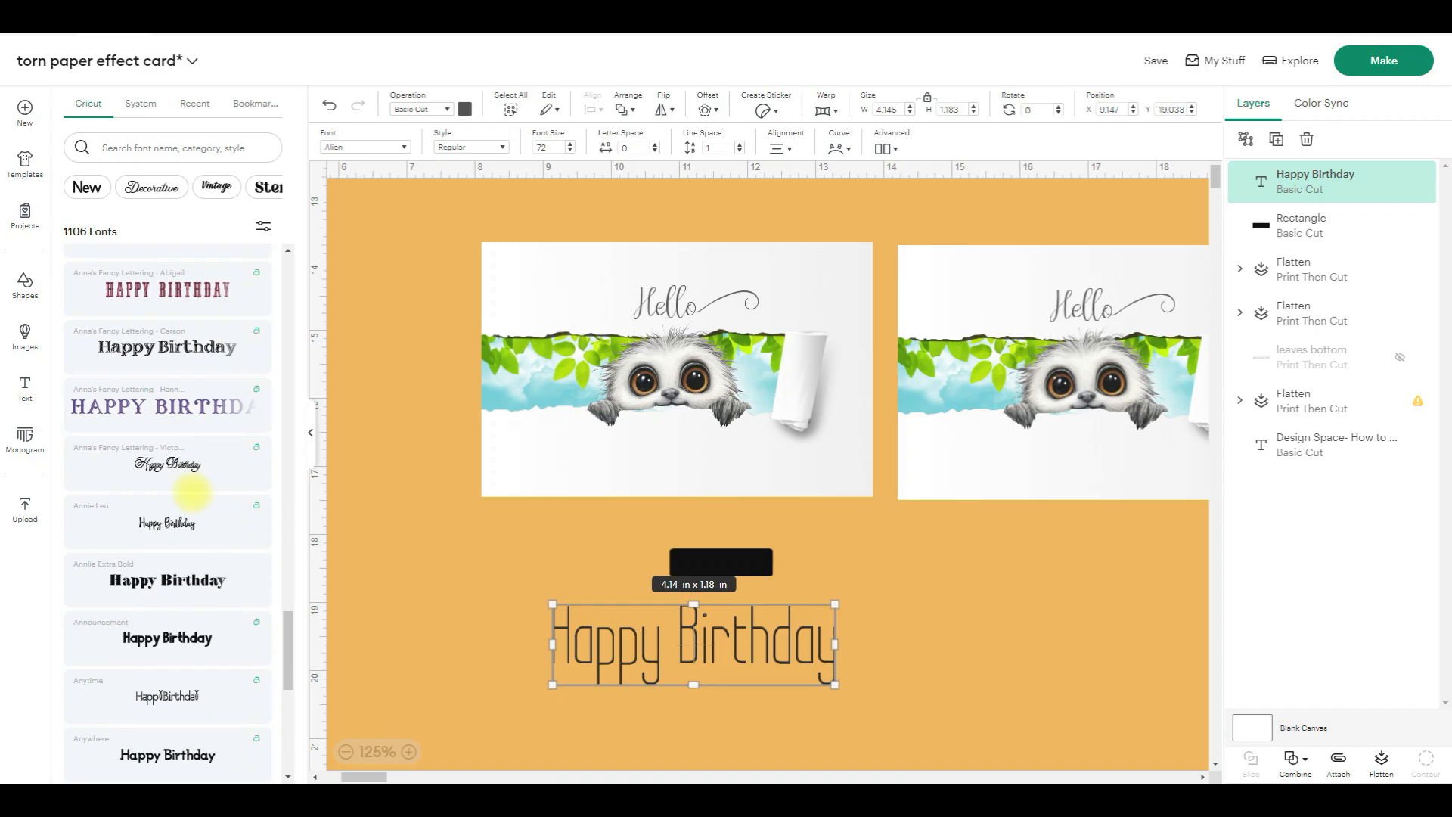
{"action": "scroll", "coordinate": [193, 492], "scroll_direction": "down", "scroll_amount": 3}
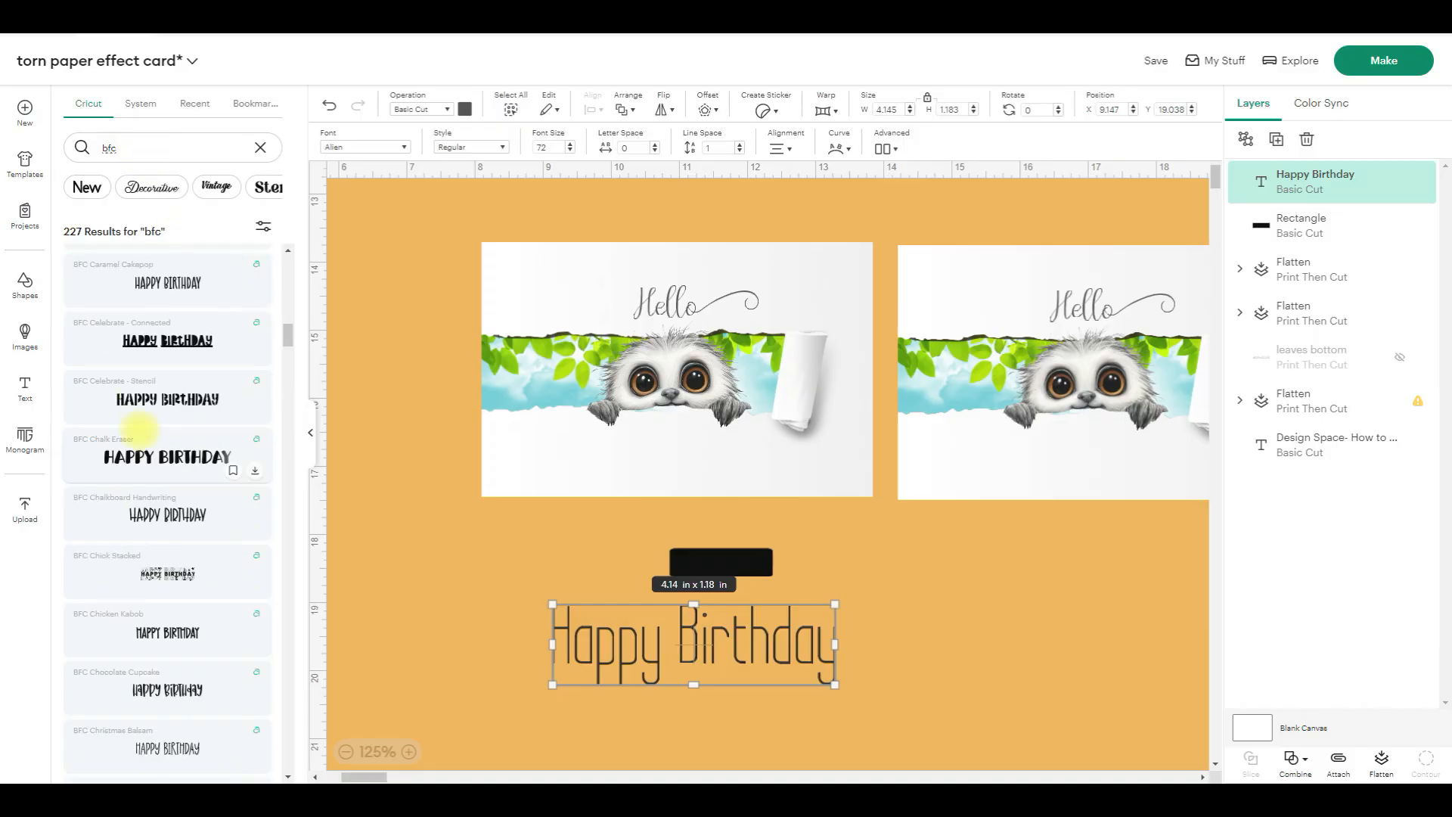
{"action": "scroll", "coordinate": [187, 595], "scroll_direction": "down", "scroll_amount": 2}
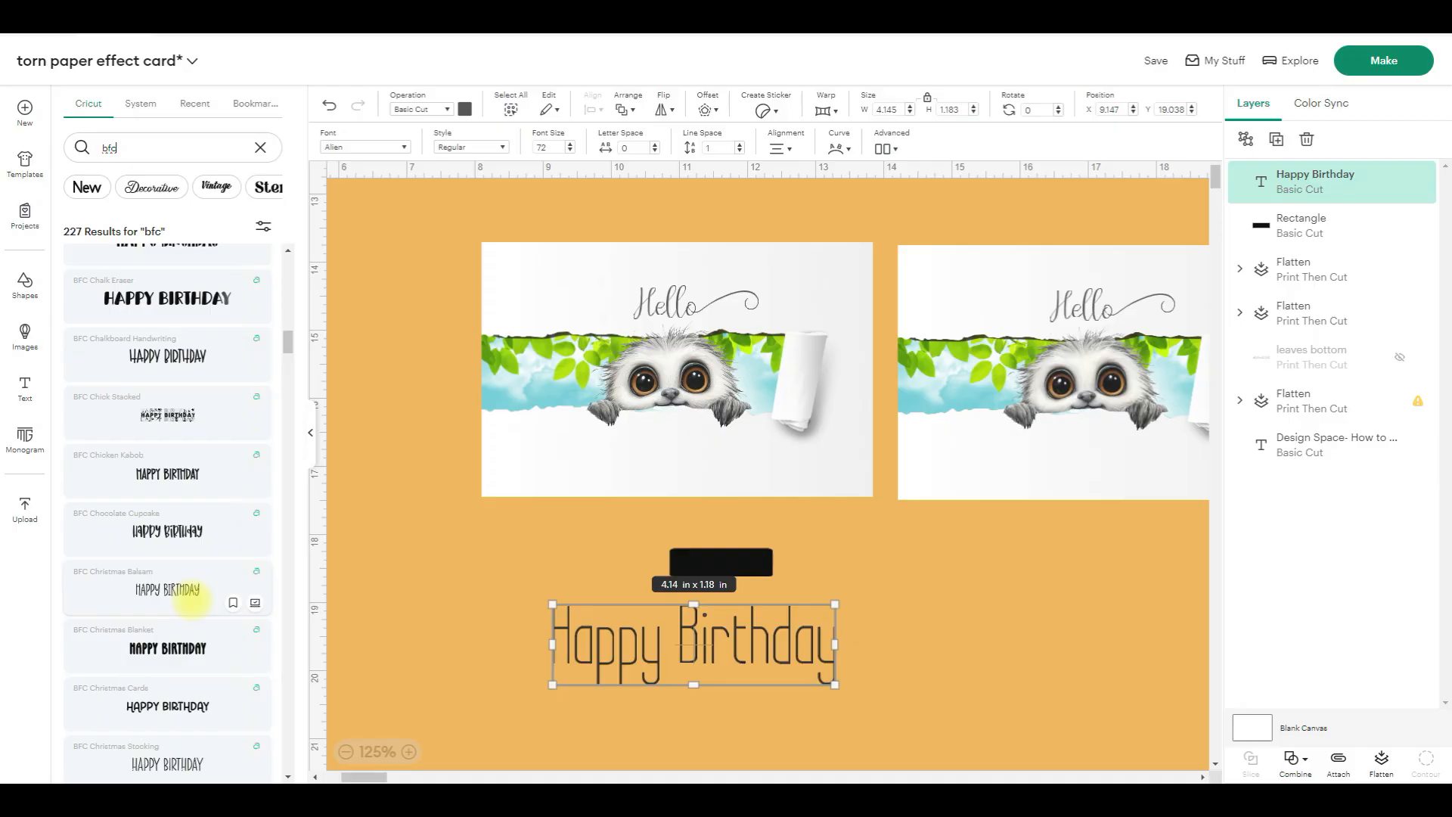
{"action": "scroll", "coordinate": [192, 598], "scroll_direction": "down", "scroll_amount": 3}
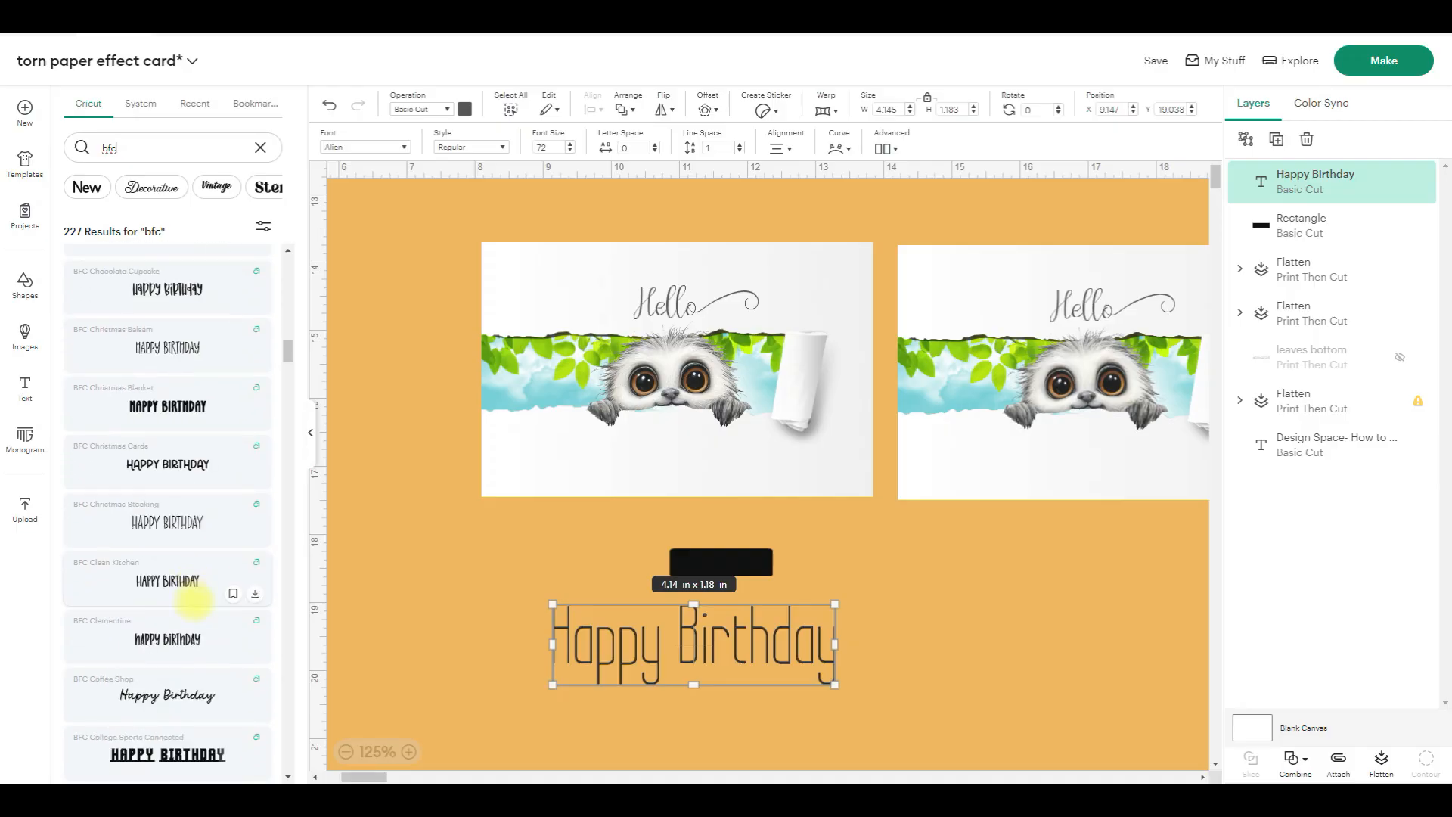
{"action": "scroll", "coordinate": [196, 601], "scroll_direction": "down", "scroll_amount": 2}
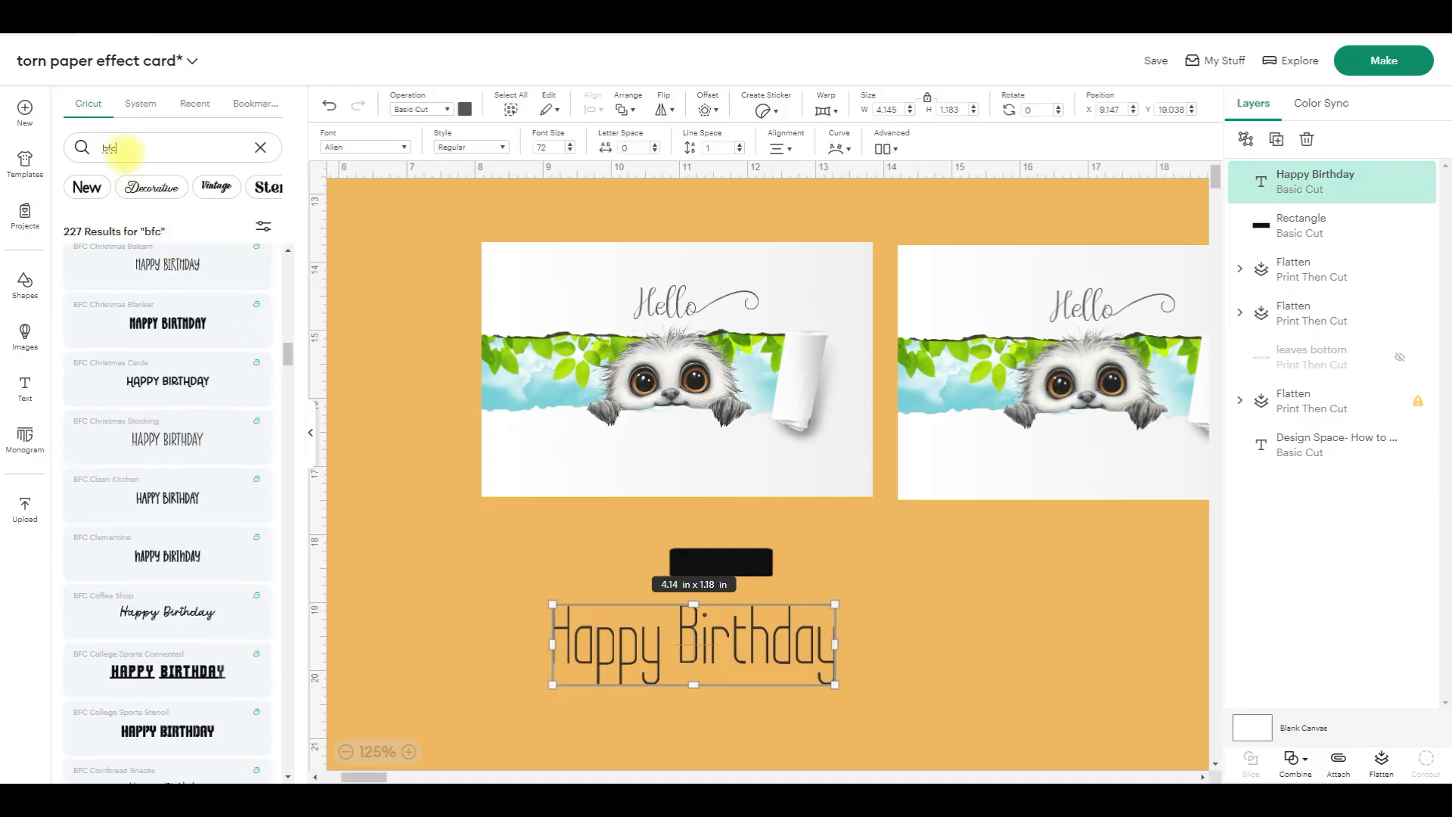
{"action": "scroll", "coordinate": [212, 381], "scroll_direction": "down", "scroll_amount": 4}
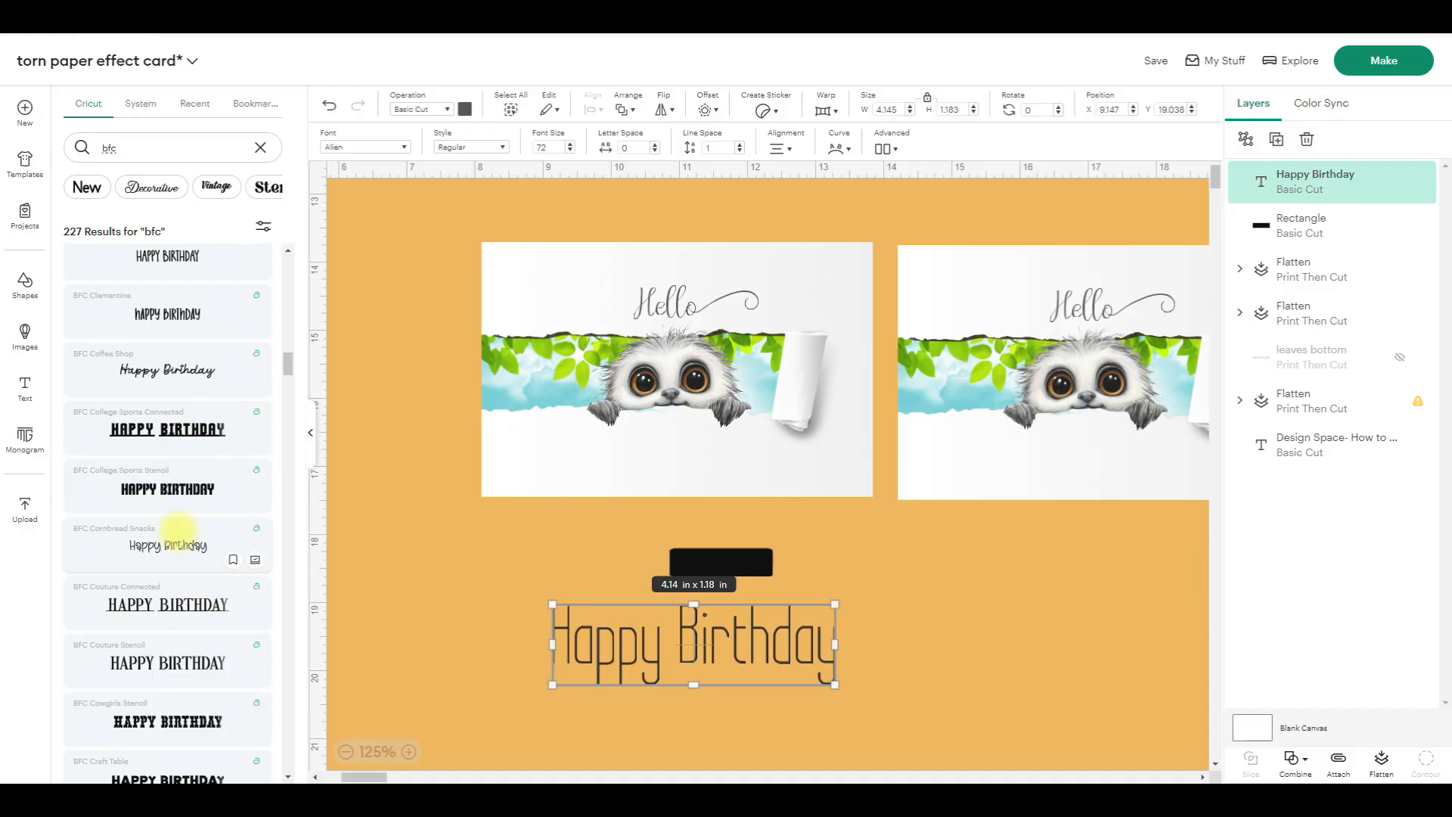
{"action": "left_click", "coordinate": [188, 544]}
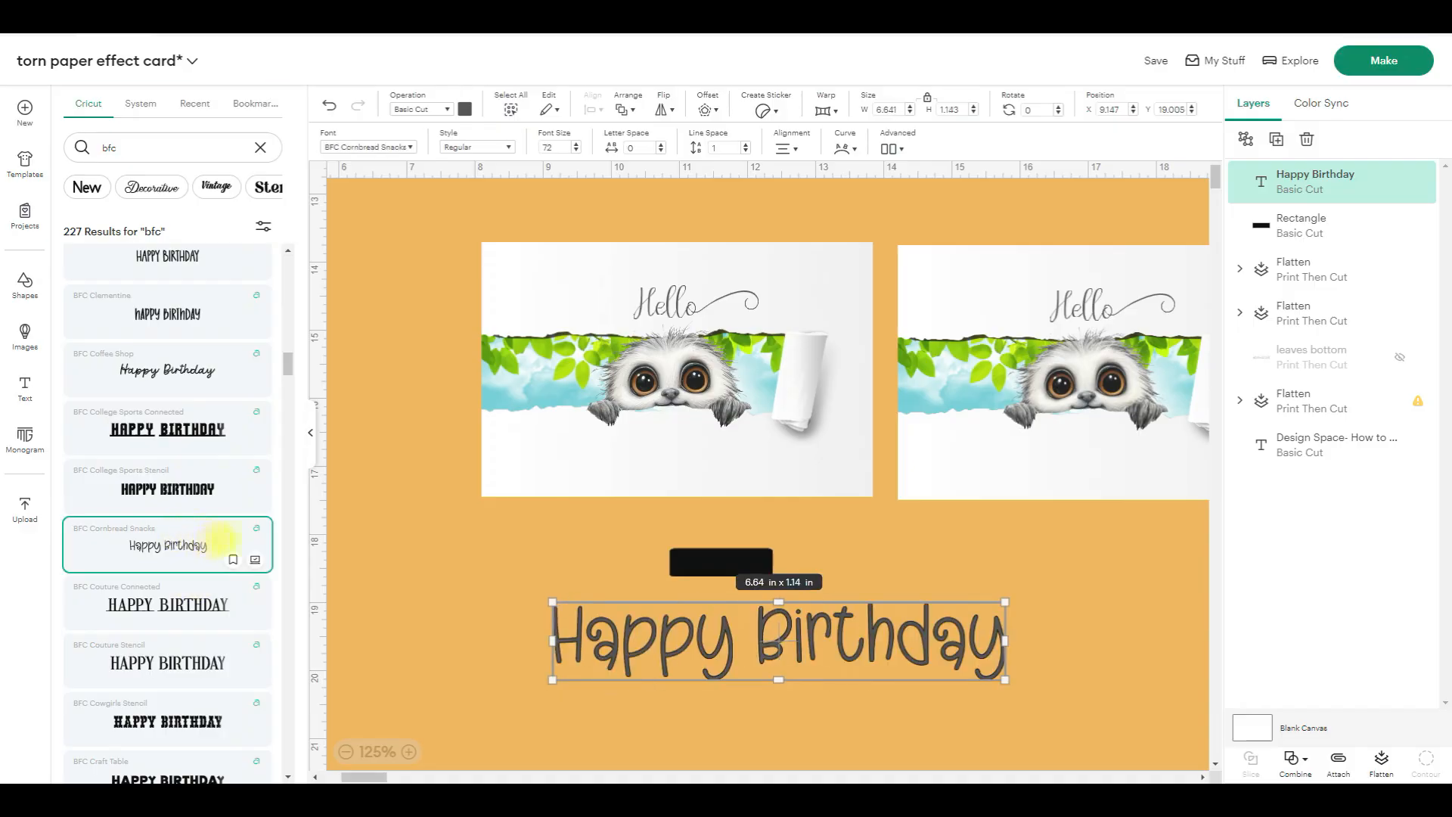
- Browse the BFC fonts and try BFC French Bread on the "Happy Birthday" text
{"action": "scroll", "coordinate": [225, 540], "scroll_direction": "down", "scroll_amount": 5}
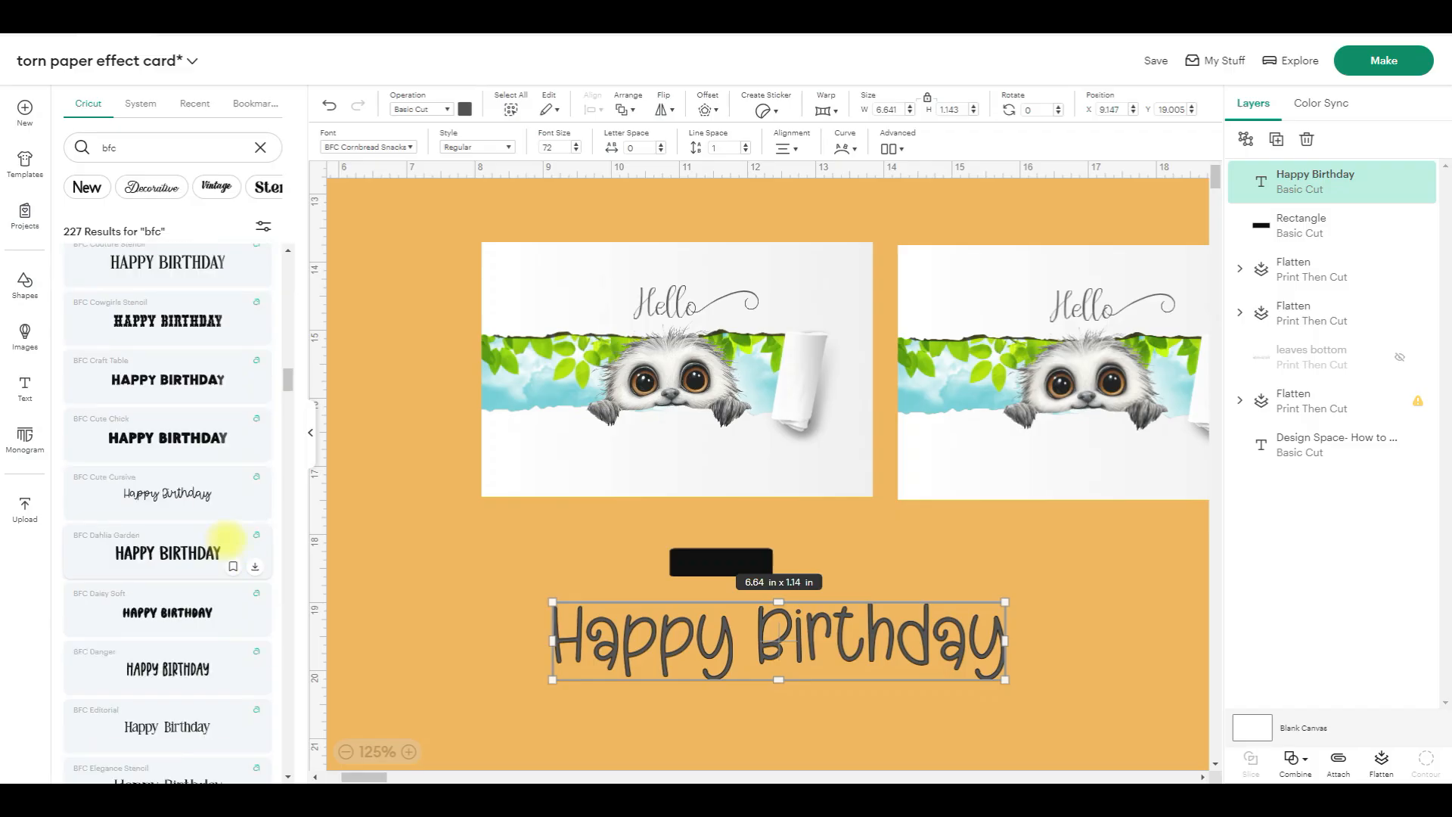
{"action": "scroll", "coordinate": [227, 539], "scroll_direction": "down", "scroll_amount": 3}
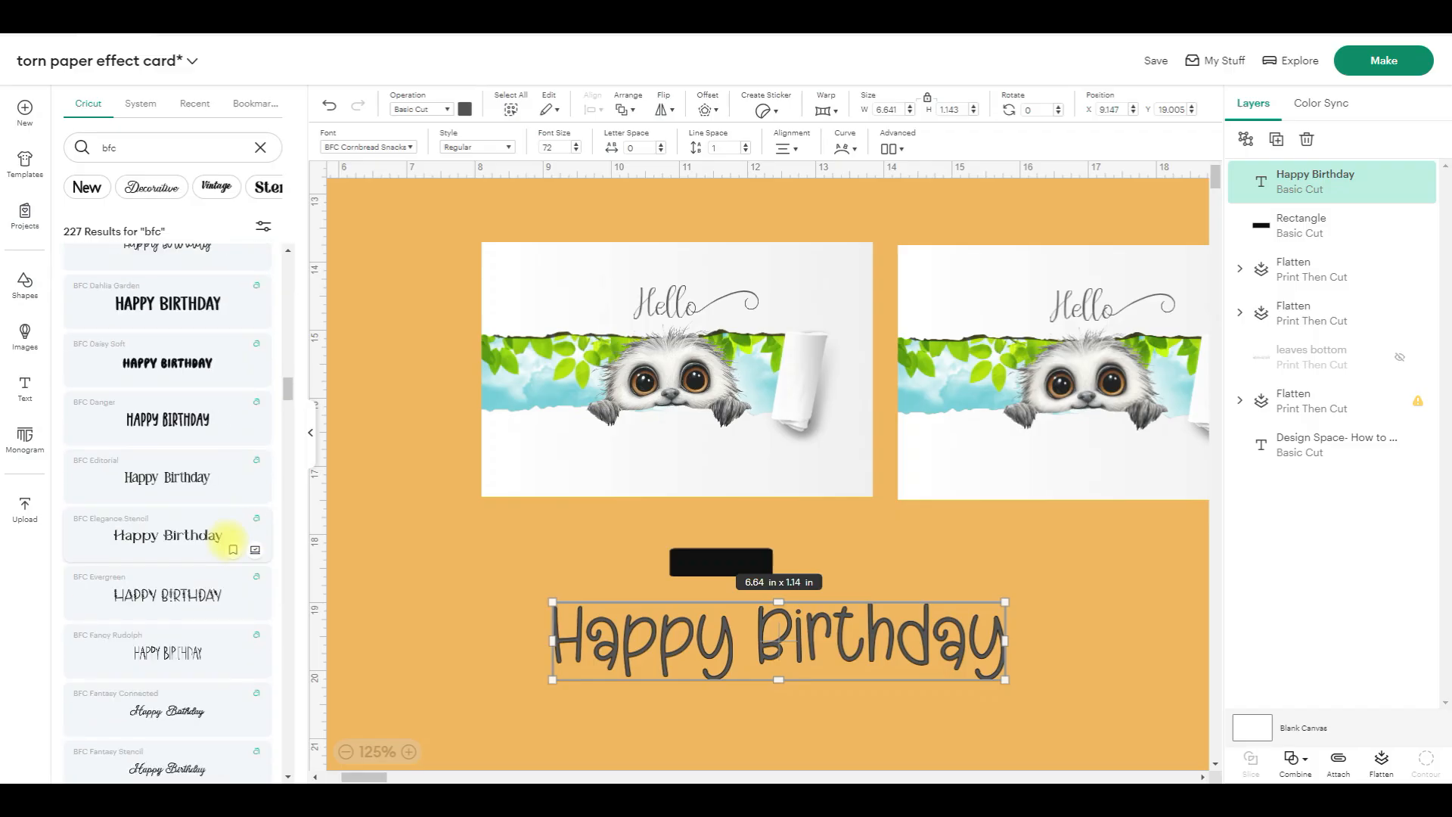
{"action": "scroll", "coordinate": [229, 540], "scroll_direction": "down", "scroll_amount": 4}
{"action": "scroll", "coordinate": [229, 539], "scroll_direction": "down", "scroll_amount": 4}
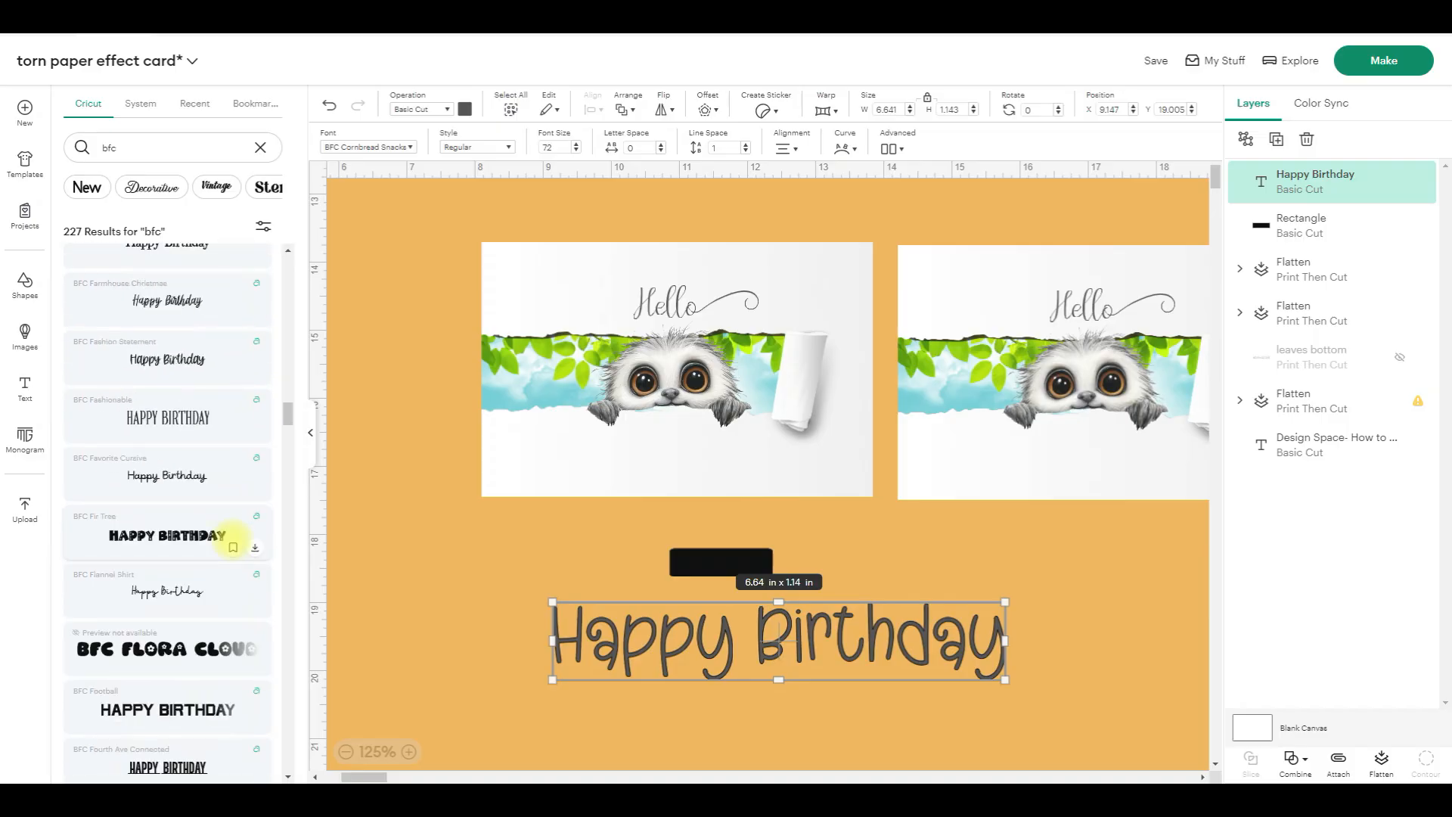
{"action": "scroll", "coordinate": [230, 538], "scroll_direction": "down", "scroll_amount": 4}
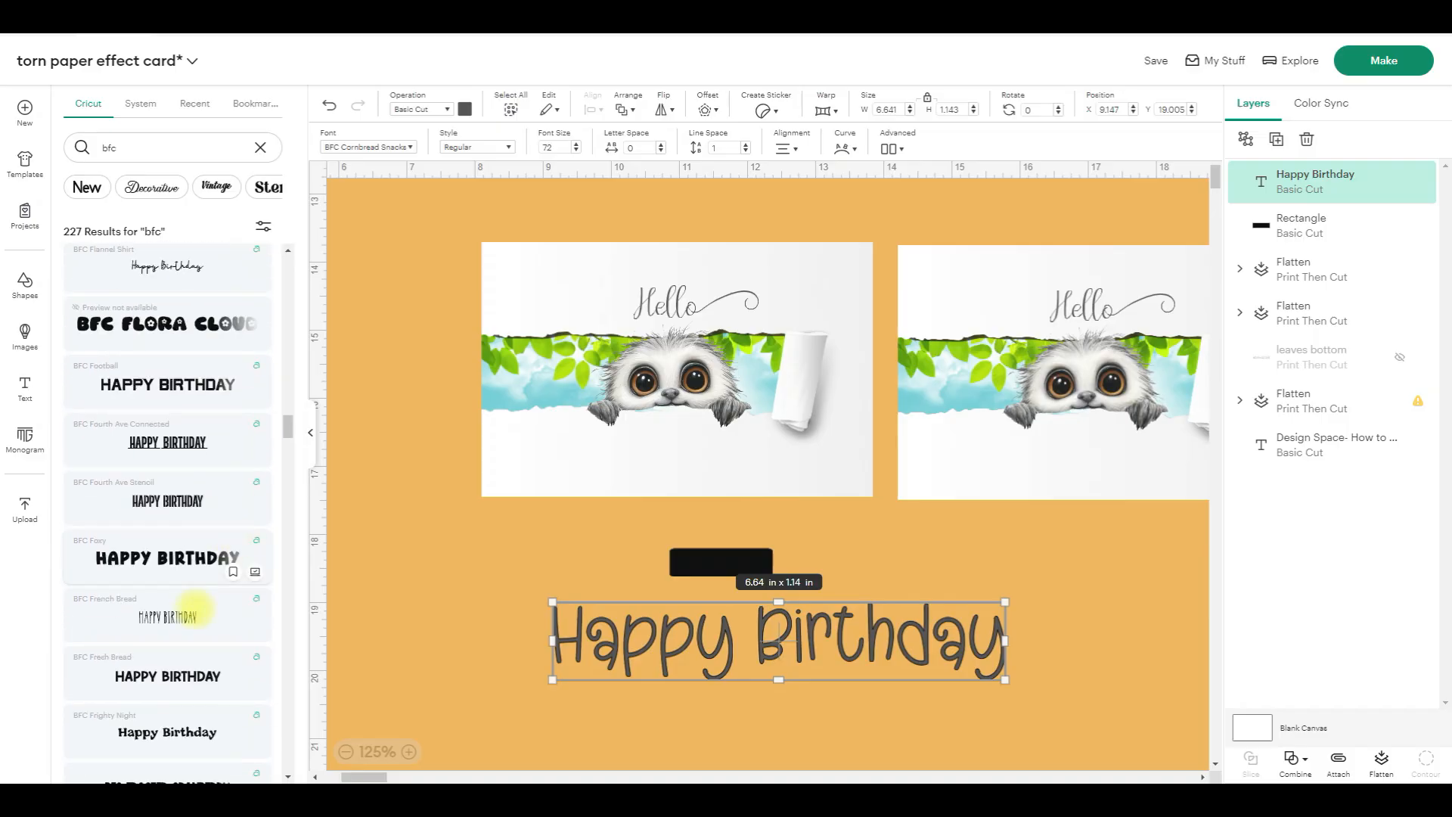
{"action": "left_click", "coordinate": [186, 614]}
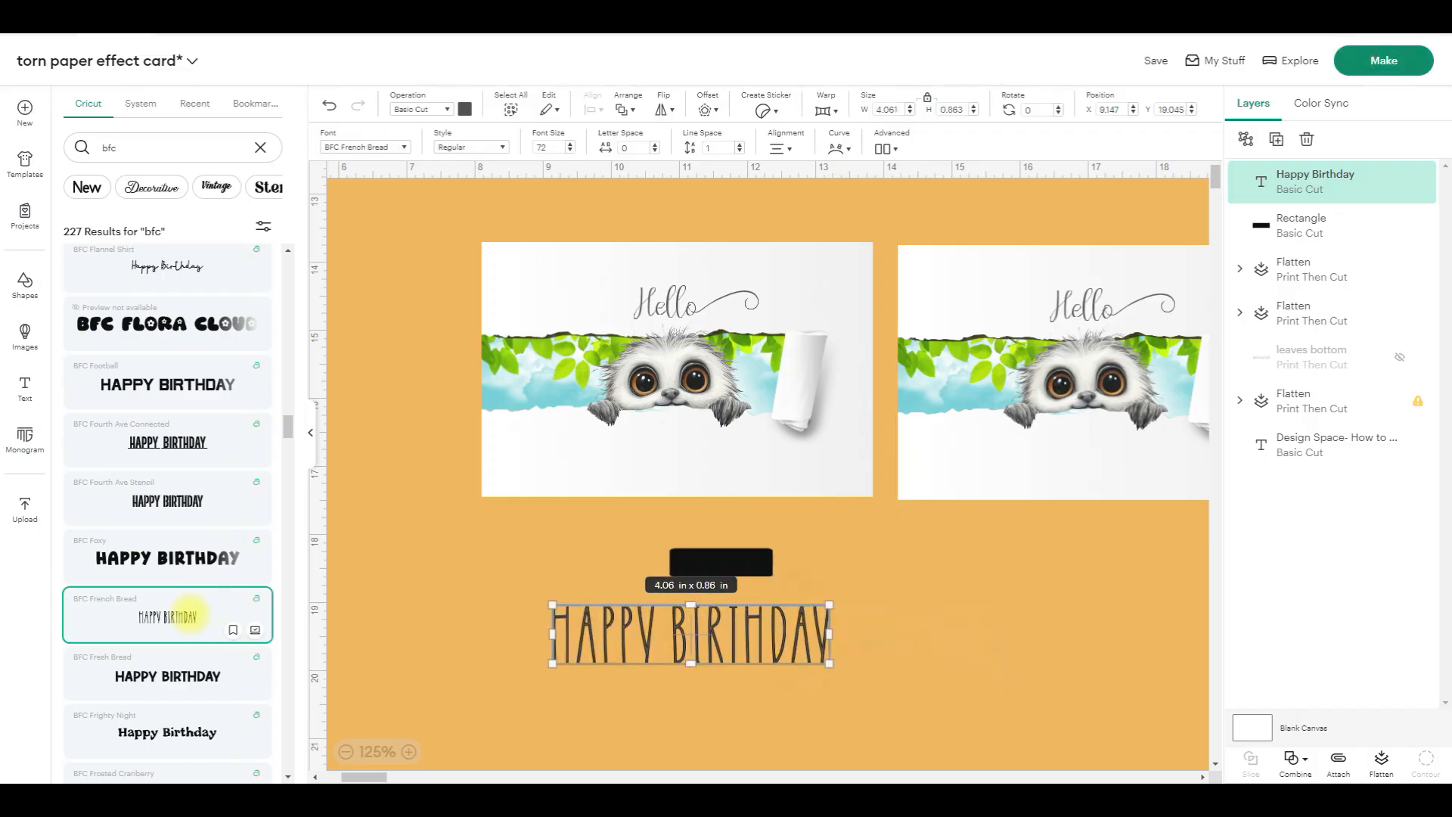
- Apply BFC Artisan Bread to the "Happy Birthday" text and scale it proportionally to about 4.12 by 0.7 in
{"action": "scroll", "coordinate": [148, 492], "scroll_direction": "up", "scroll_amount": 20}
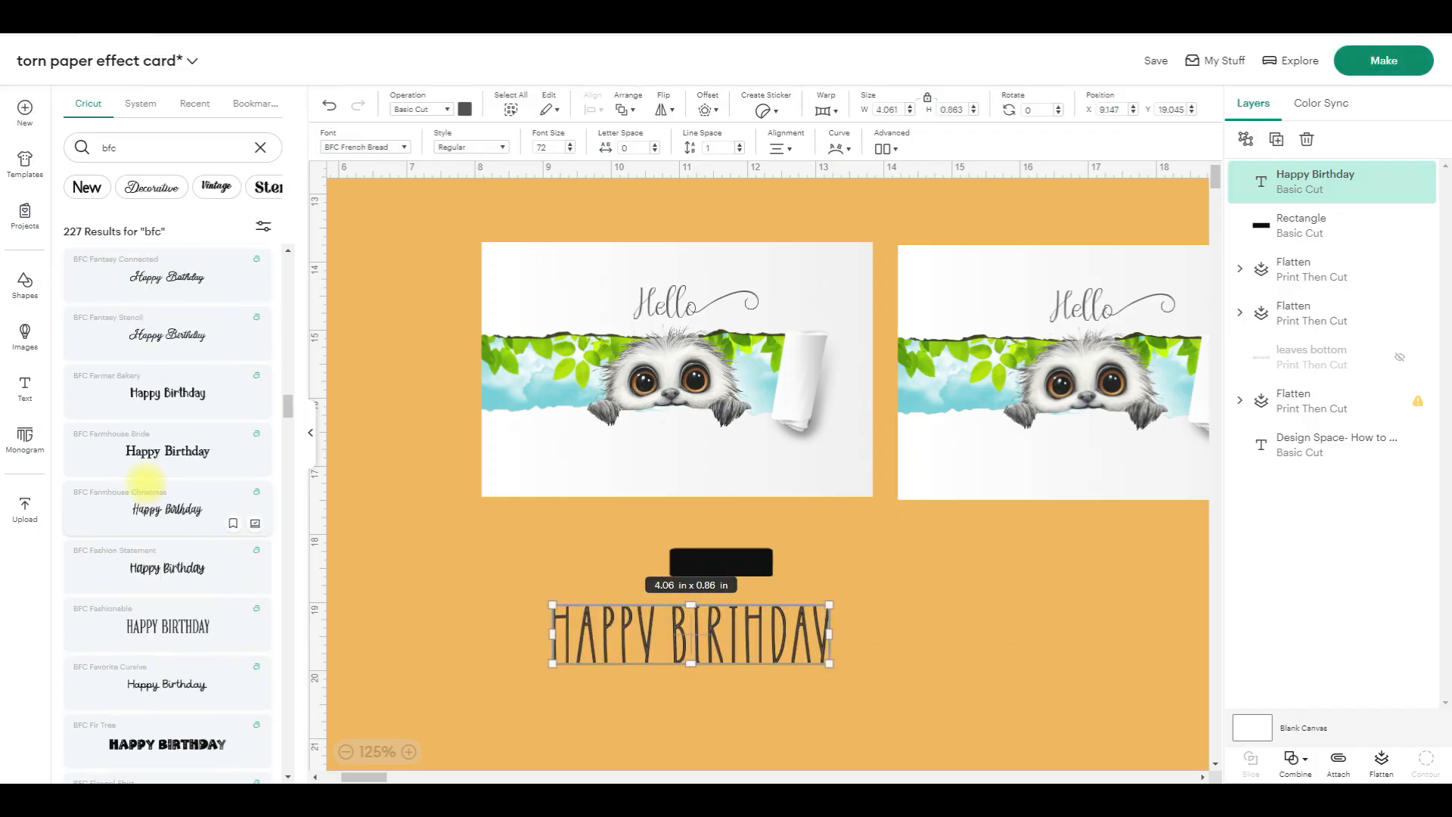
{"action": "scroll", "coordinate": [173, 447], "scroll_direction": "up", "scroll_amount": 4}
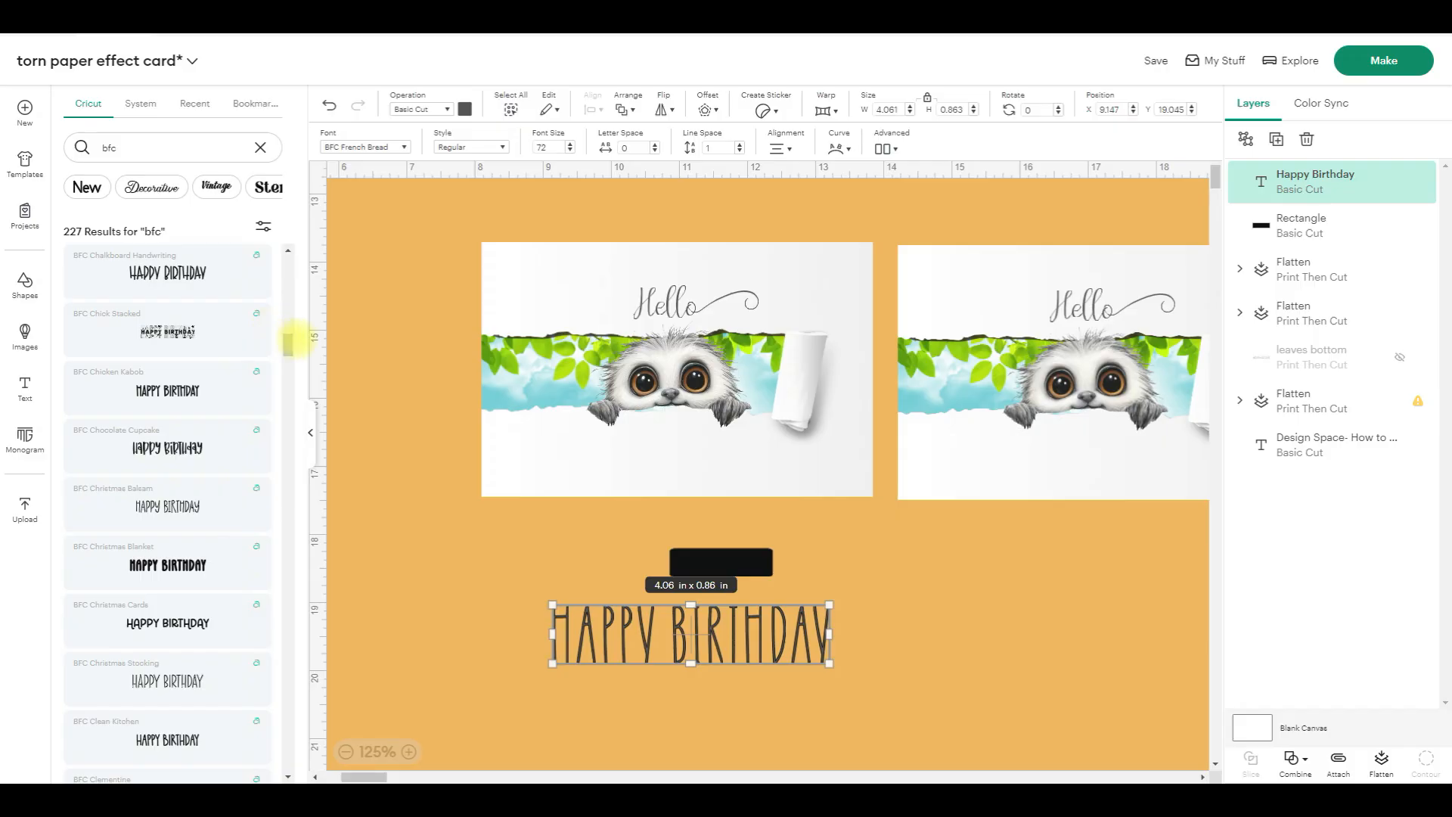
{"action": "left_click_drag", "start_coordinate": [288, 344], "coordinate": [288, 233]}
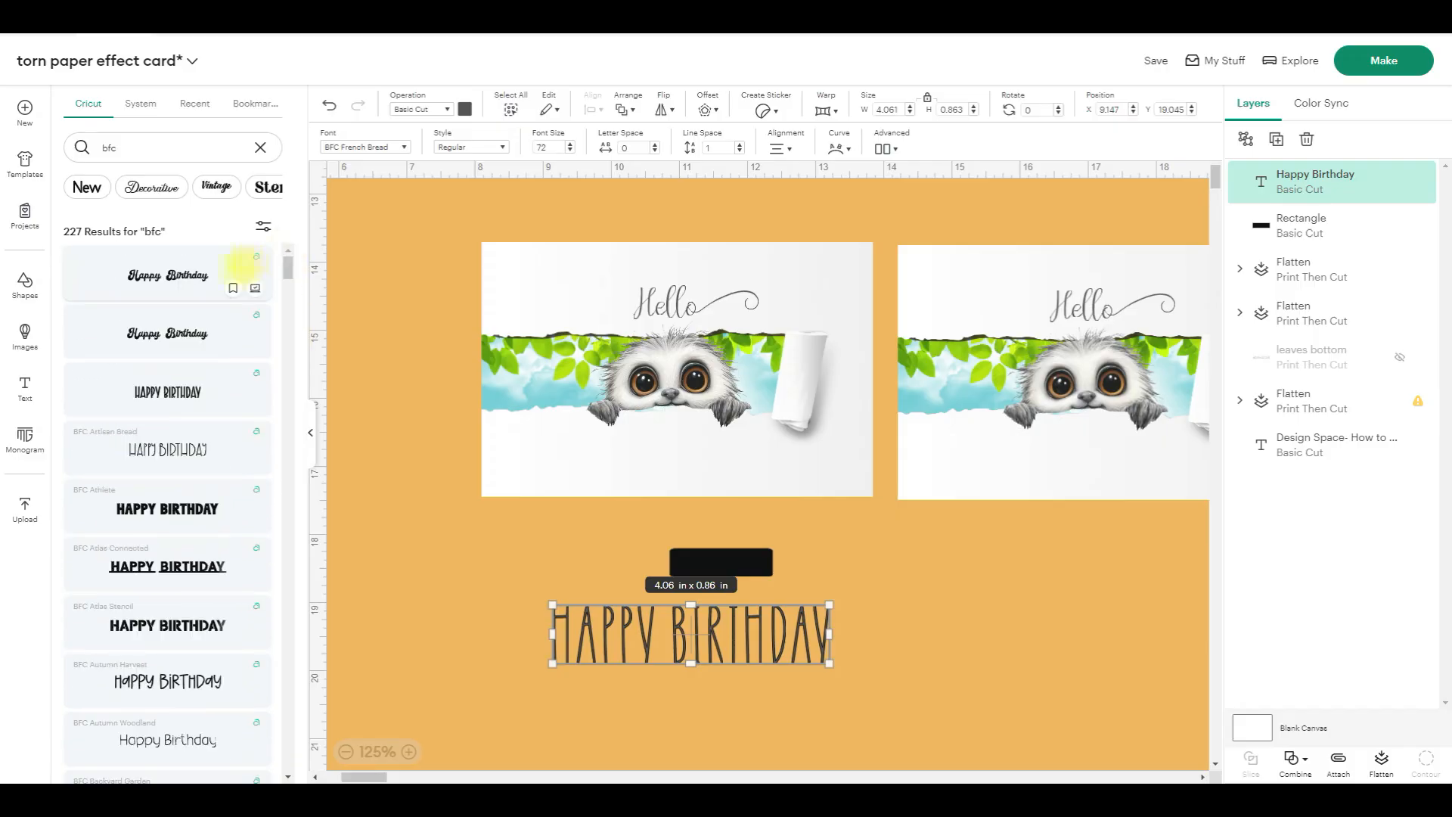
{"action": "left_click", "coordinate": [174, 451]}
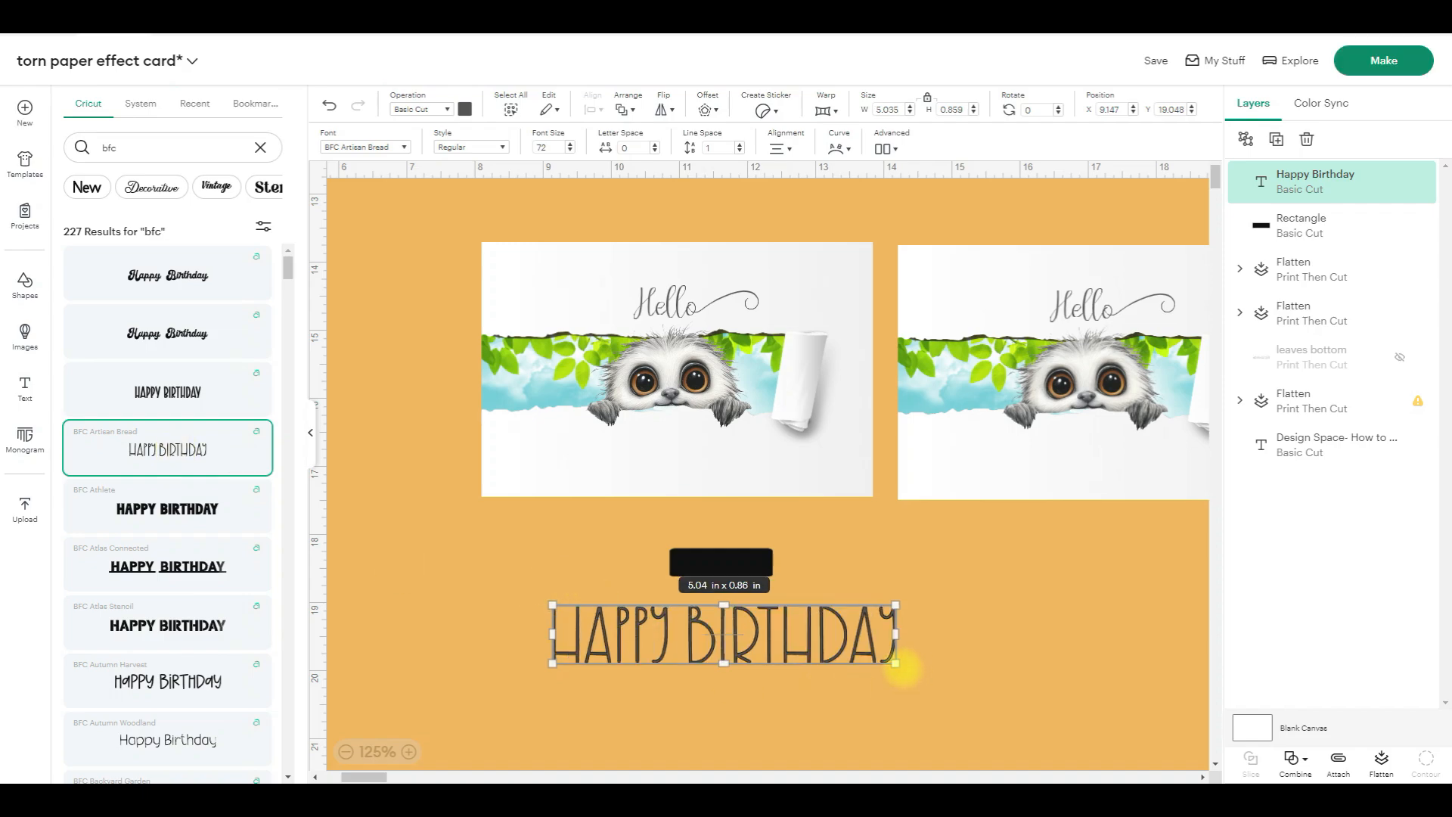
{"action": "left_click_drag", "start_coordinate": [895, 664], "coordinate": [834, 652]}
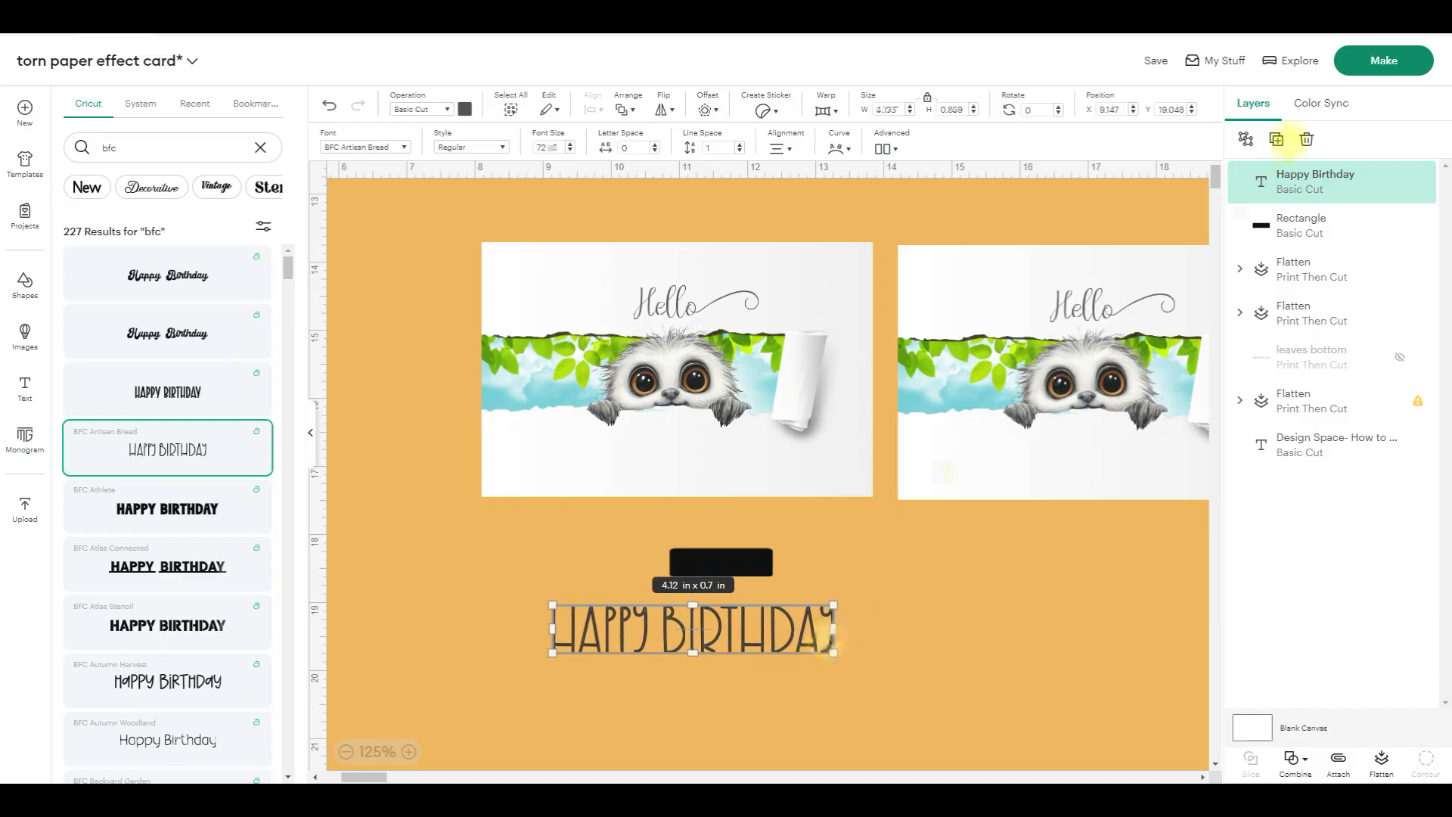
- Duplicate the "Happy Birthday" text, give the copy the bolder font listed just before BFC Artisan Bread, set it beside the original and color it white
{"action": "left_click", "coordinate": [1276, 139]}
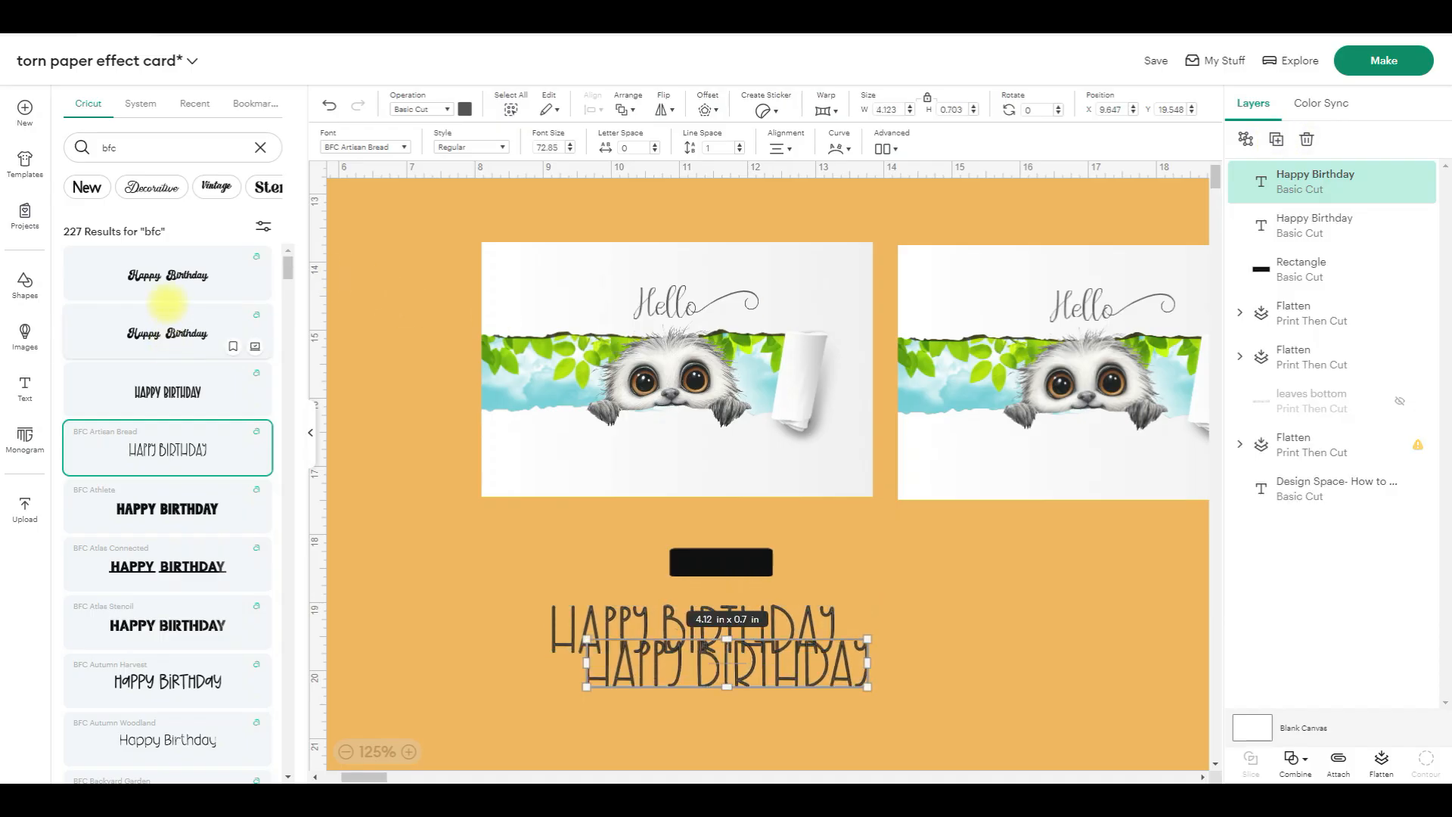
{"action": "left_click", "coordinate": [168, 391]}
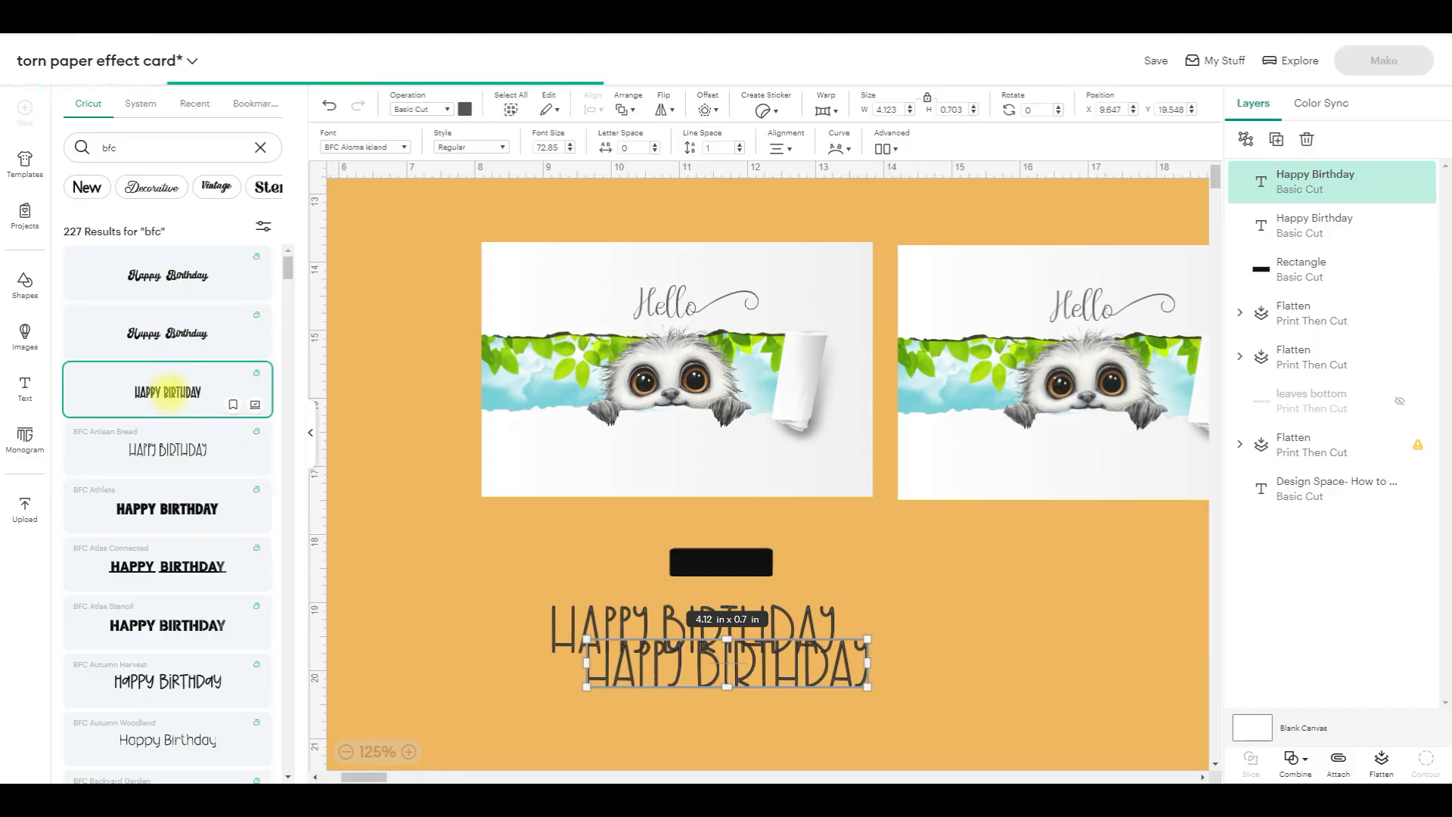
{"action": "left_click_drag", "start_coordinate": [754, 677], "coordinate": [1034, 691]}
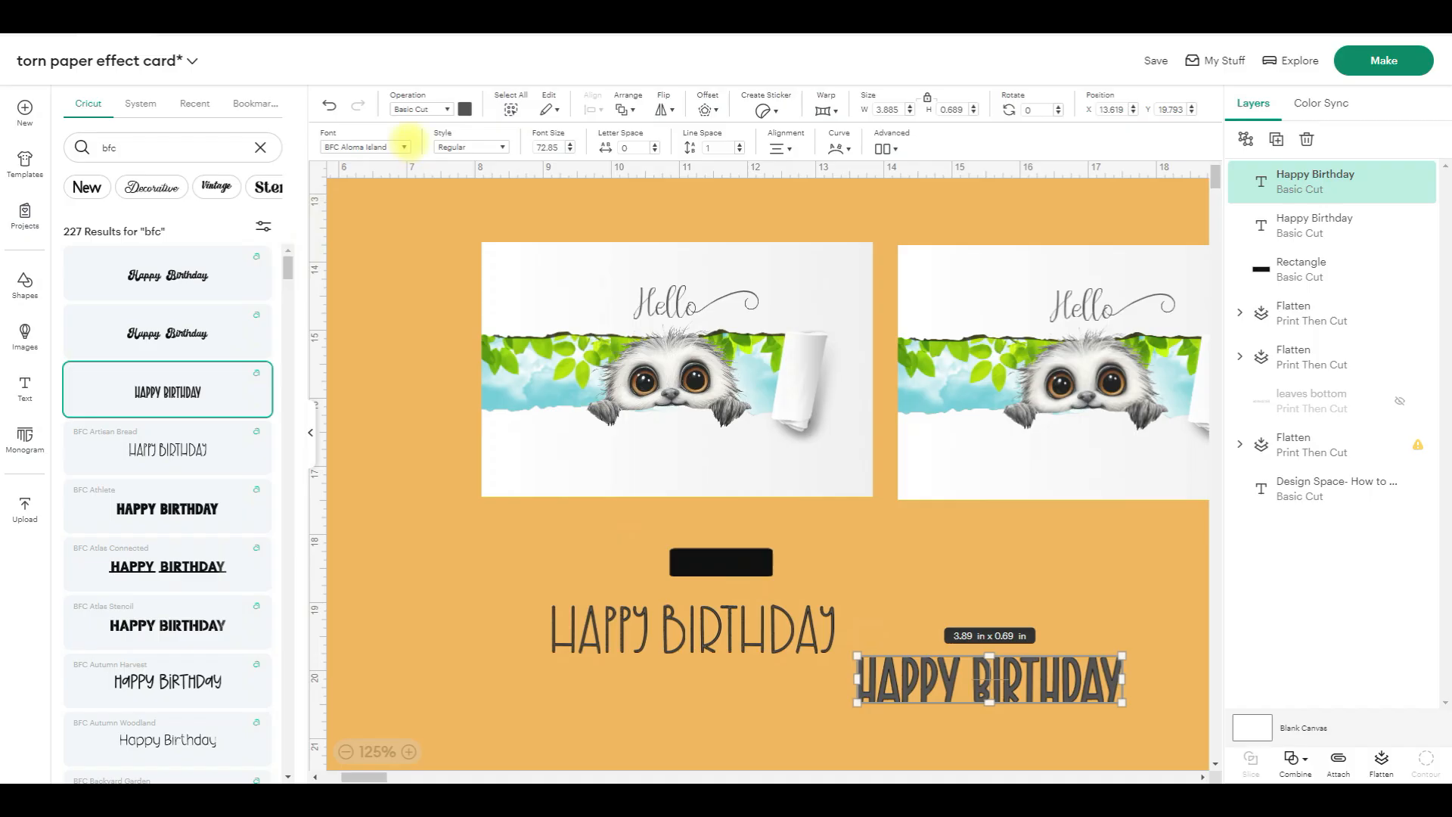
{"action": "left_click", "coordinate": [464, 108]}
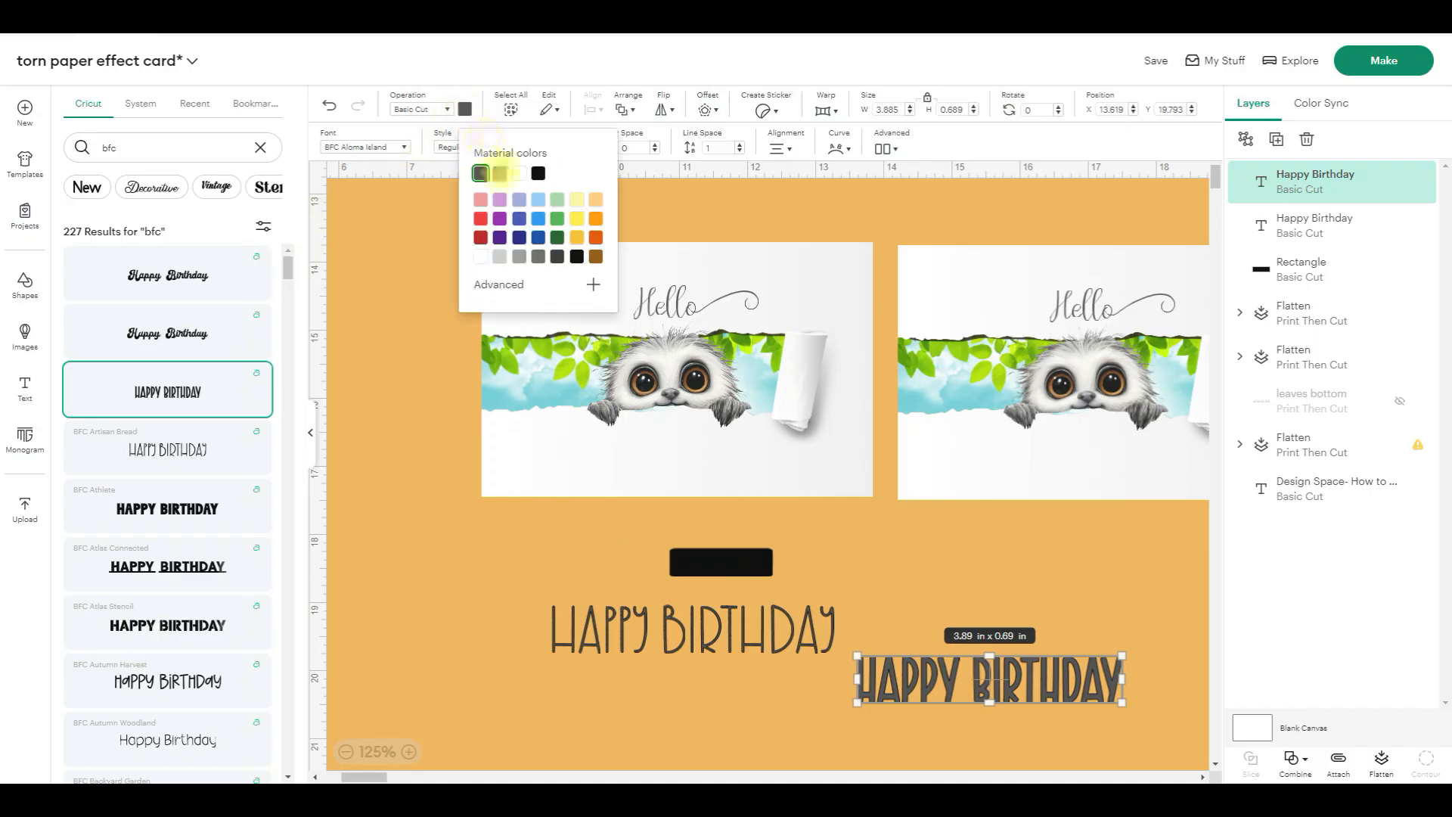
{"action": "left_click", "coordinate": [519, 173]}
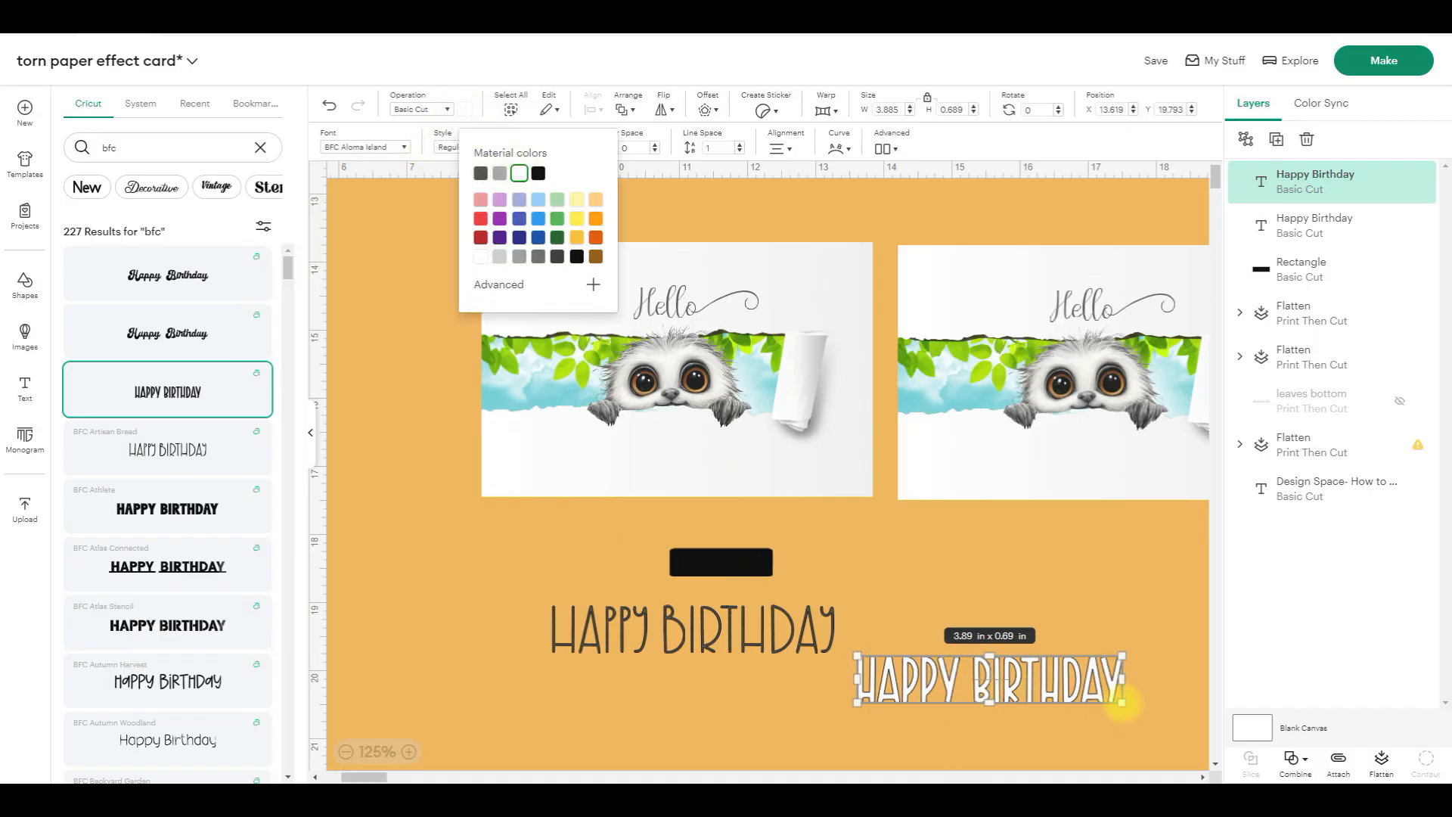
- Duplicate the black rectangle and place the copy to the right of the original
{"action": "left_click", "coordinate": [762, 567]}
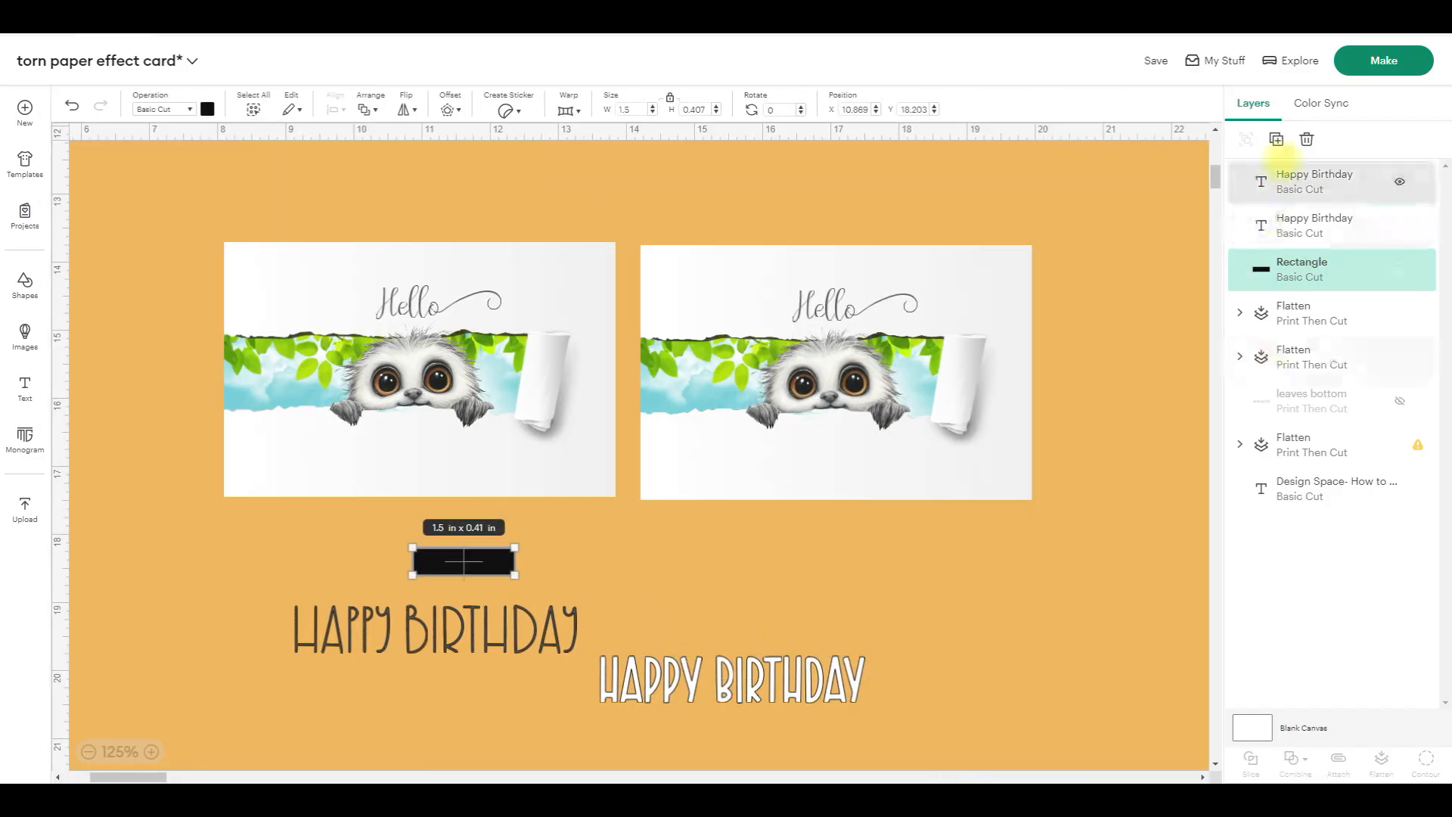
{"action": "left_click", "coordinate": [1276, 139]}
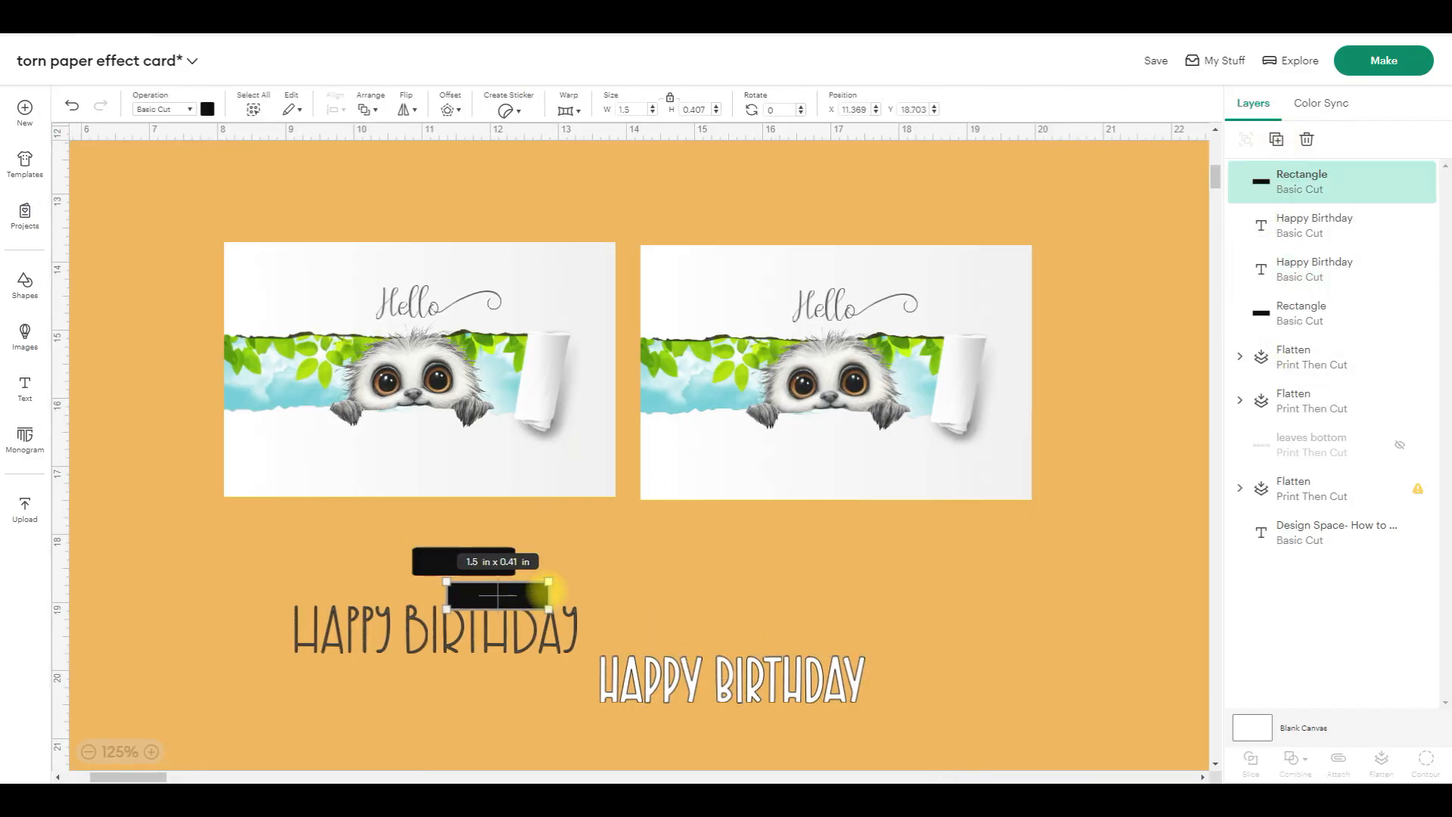
{"action": "left_click", "coordinate": [562, 579]}
{"action": "left_click_drag", "start_coordinate": [541, 590], "coordinate": [725, 559]}
- Color the BFC Artisan Bread "Happy Birthday" text white
{"action": "left_click", "coordinate": [475, 628]}
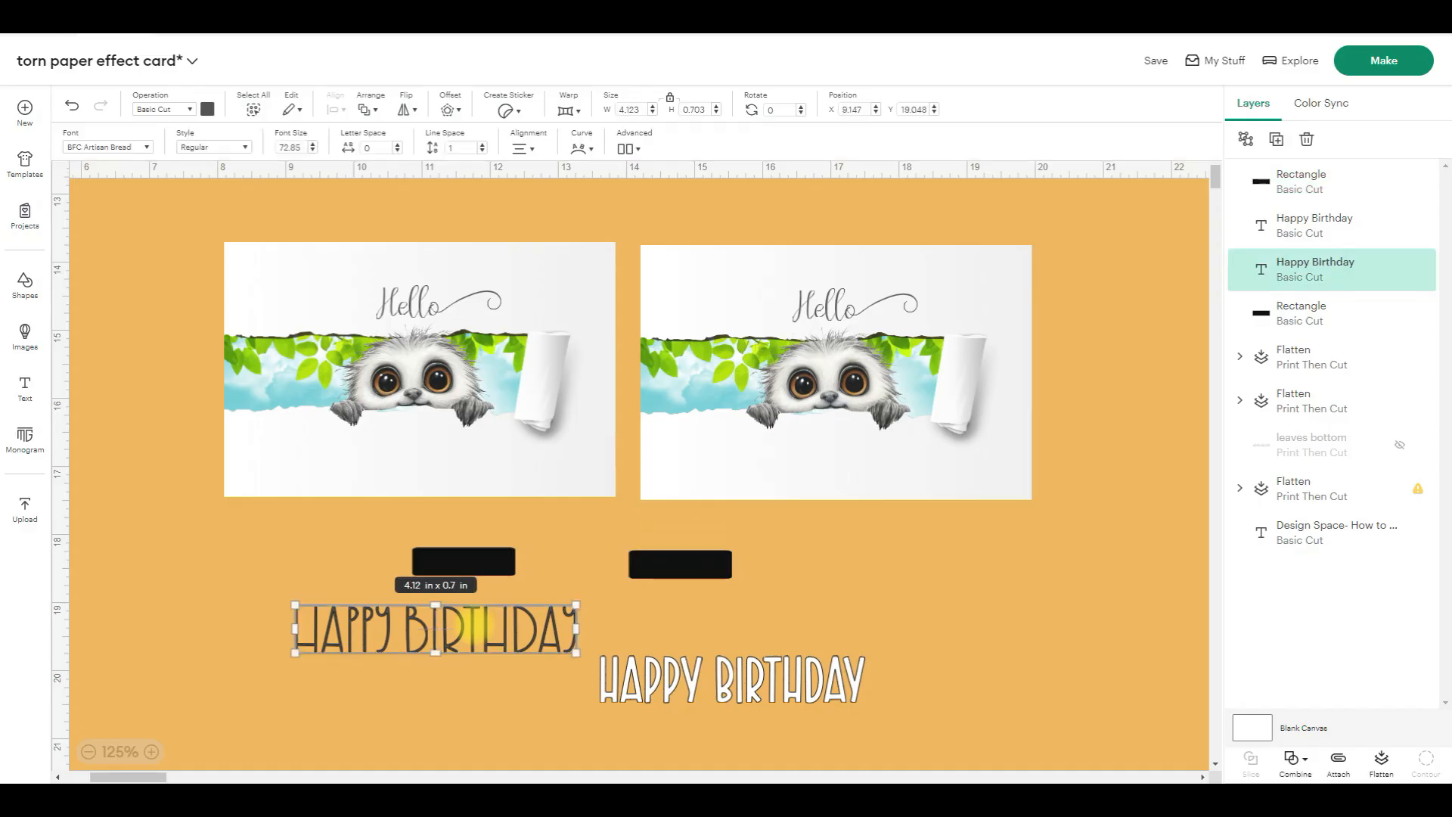
{"action": "left_click", "coordinate": [207, 109]}
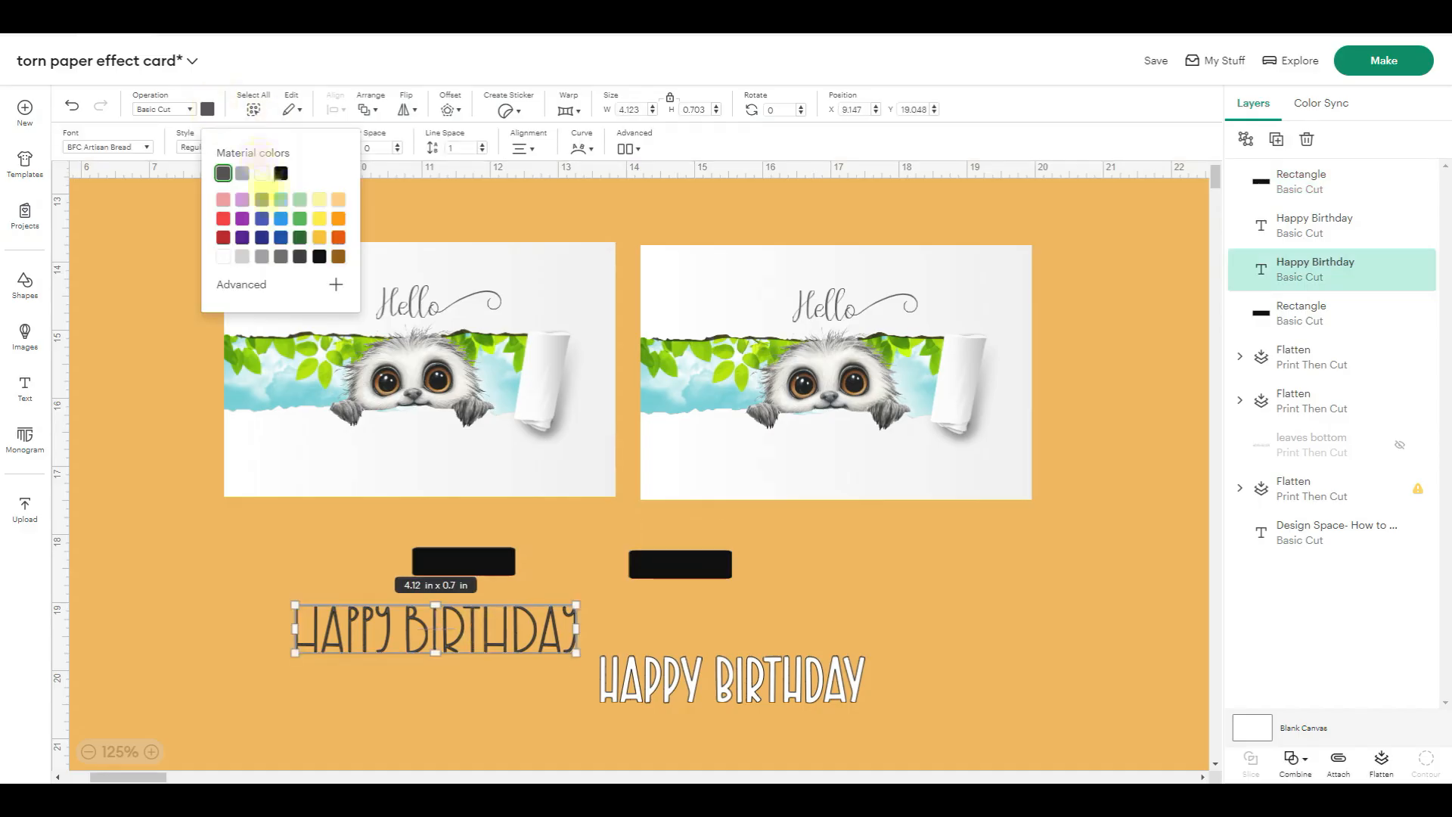
{"action": "left_click", "coordinate": [261, 174]}
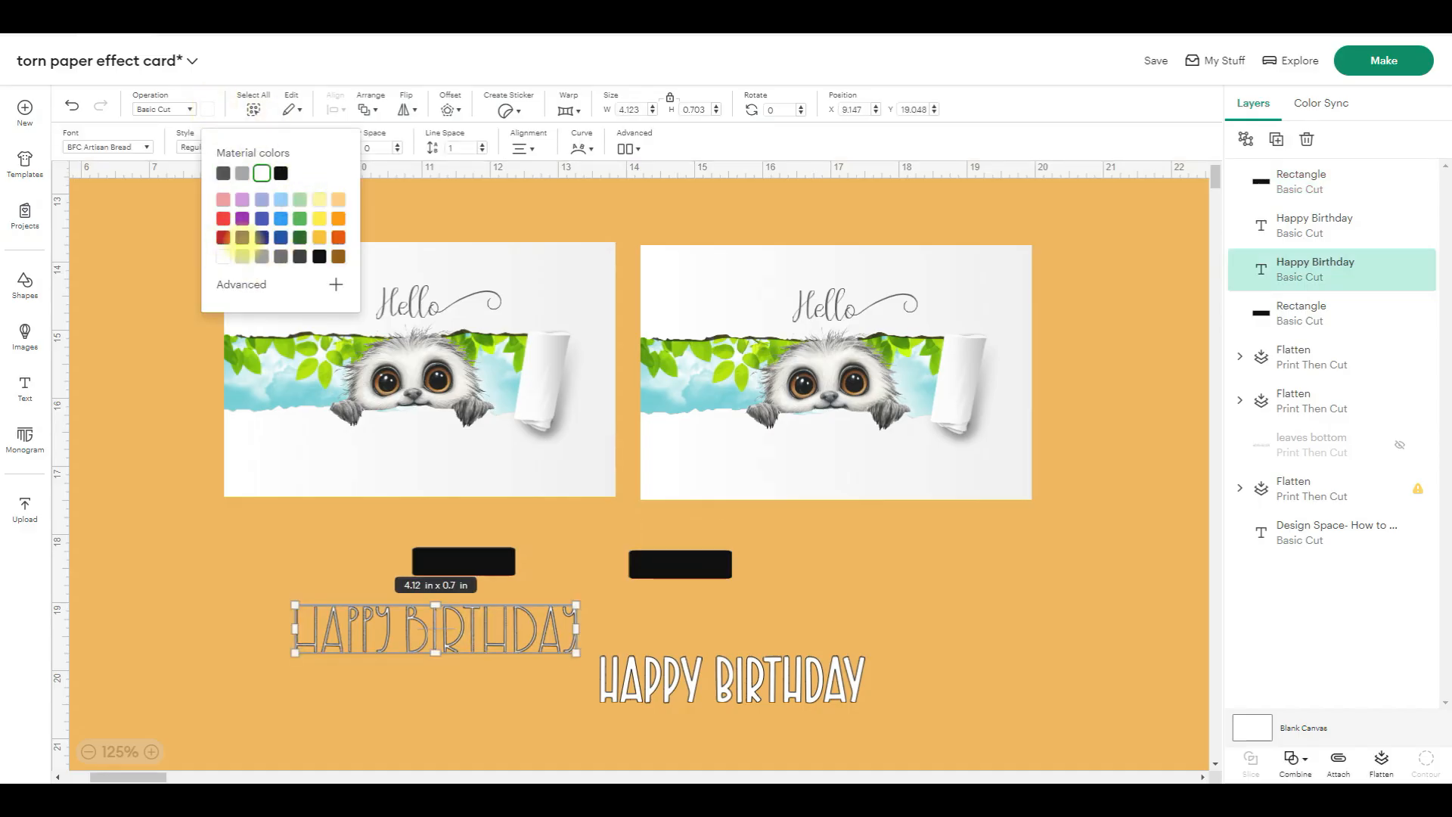
- Shrink the BFC Artisan Bread text to fit inside the original black rectangle and center the two on each other
{"action": "mouse_move", "coordinate": [576, 652]}
{"action": "left_mouse_down"}
{"action": "mouse_move", "coordinate": [382, 621]}
{"action": "mouse_move", "coordinate": [491, 565]}
{"action": "left_mouse_up"}
{"action": "left_click", "coordinate": [406, 652]}
{"action": "left_click_drag", "start_coordinate": [404, 607], "coordinate": [526, 540]}
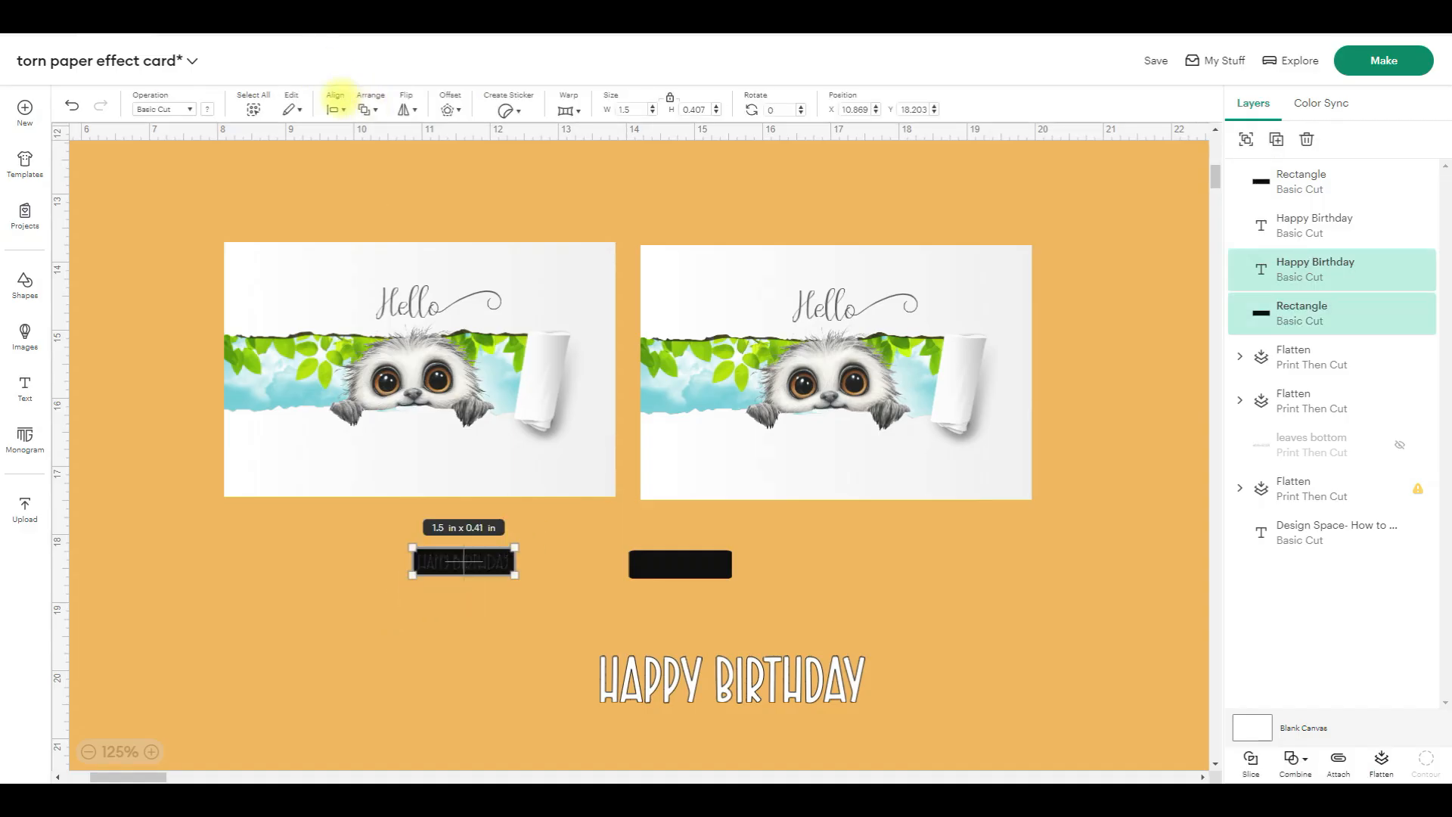
{"action": "left_click", "coordinate": [335, 108]}
{"action": "left_click", "coordinate": [355, 318]}
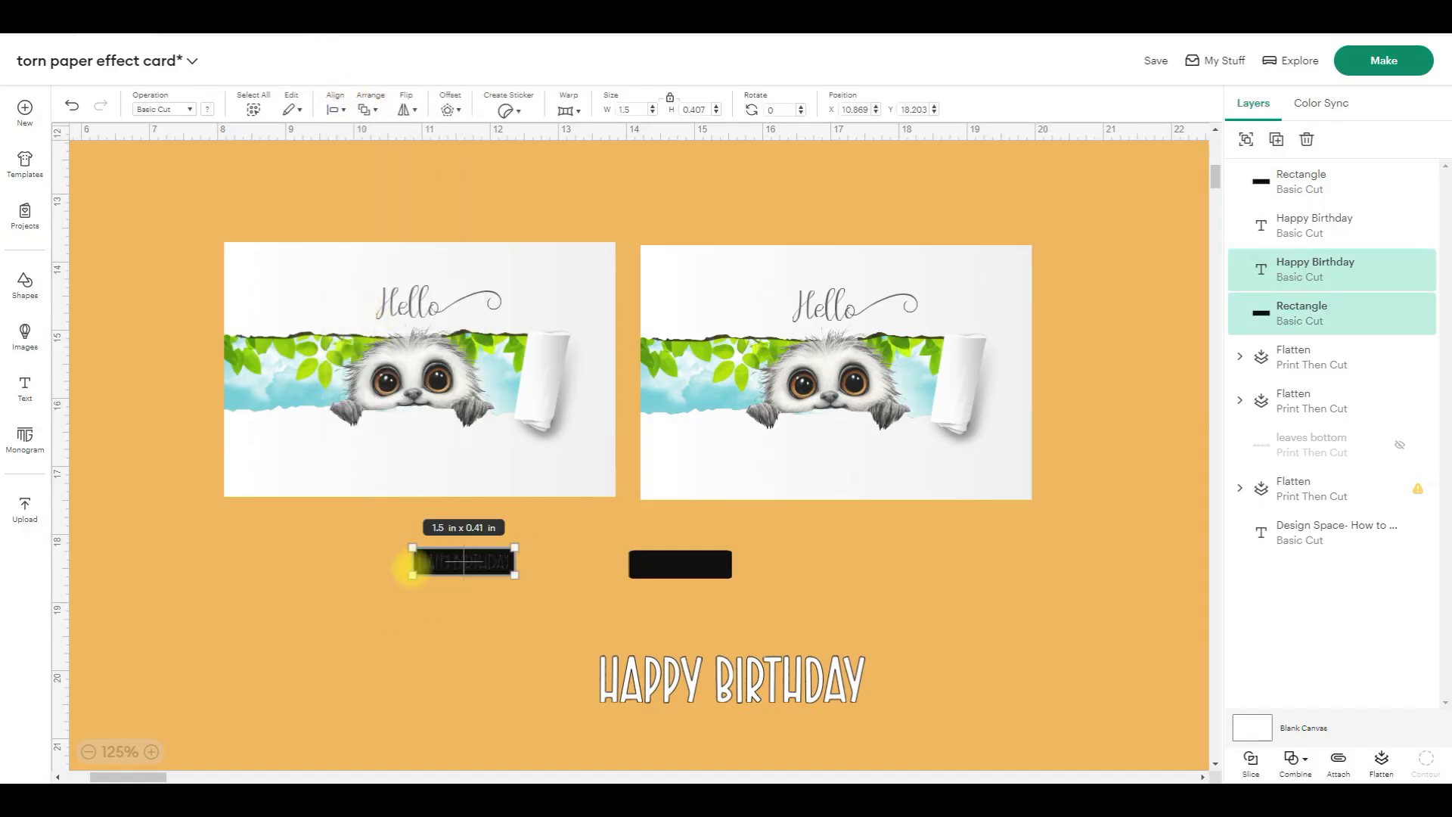
- Shrink the bolder "Happy Birthday" text to about 1.5 in wide and center it on the duplicate black rectangle
{"action": "left_click", "coordinate": [598, 700]}
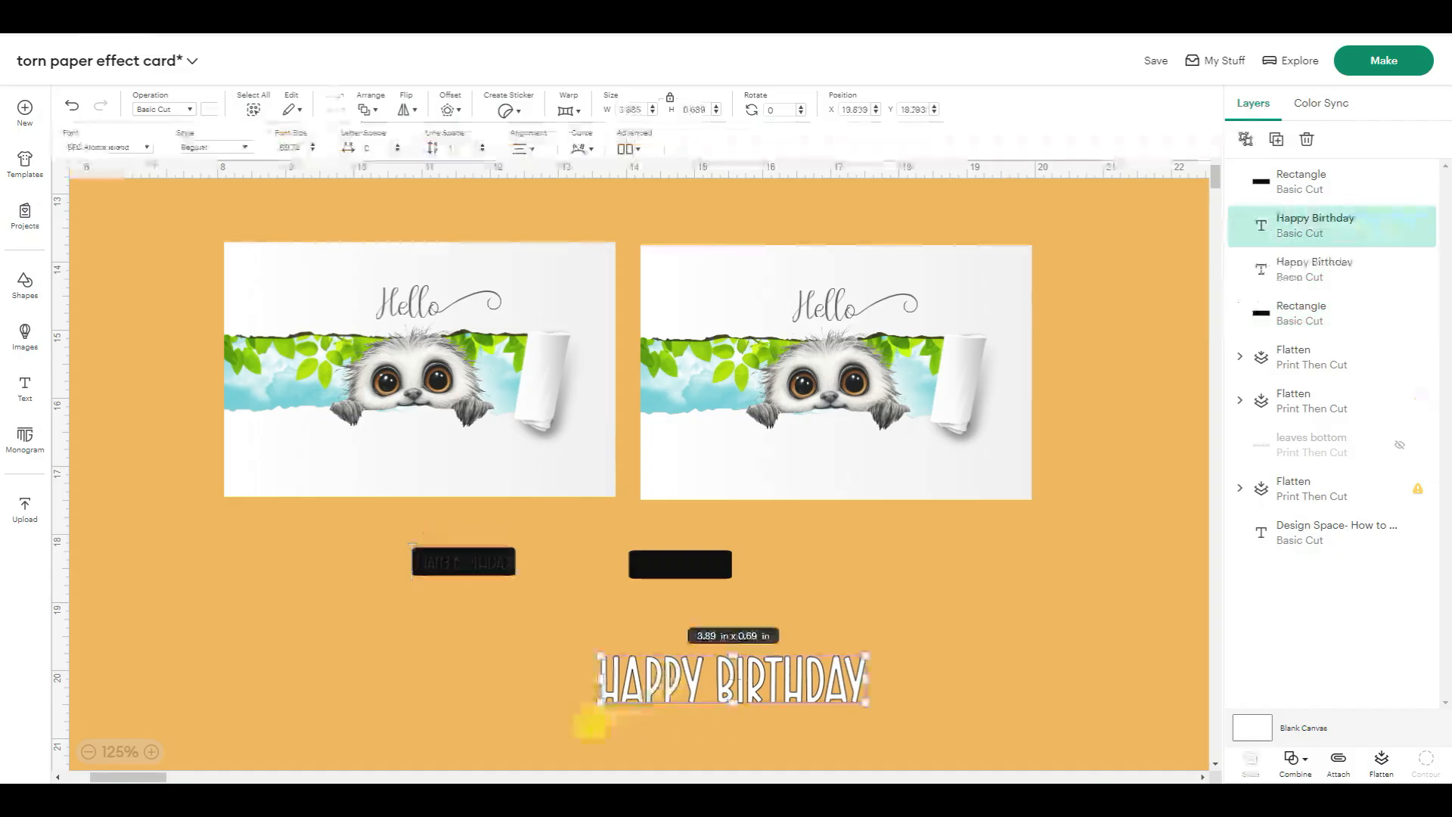
{"action": "left_click_drag", "start_coordinate": [602, 699], "coordinate": [837, 668]}
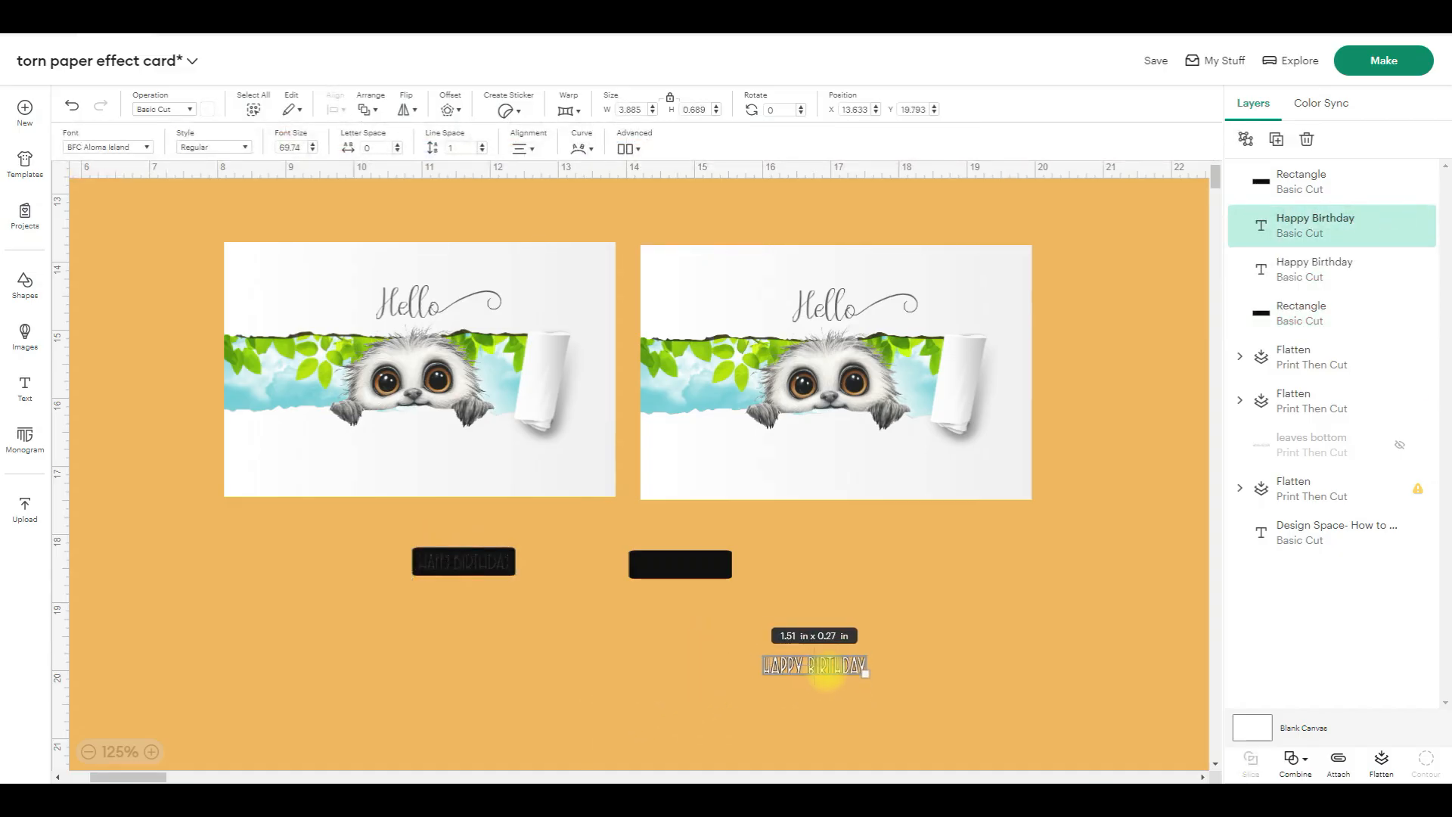
{"action": "left_click", "coordinate": [823, 704]}
{"action": "left_click_drag", "start_coordinate": [823, 666], "coordinate": [688, 569]}
{"action": "left_click_drag", "start_coordinate": [765, 592], "coordinate": [682, 565]}
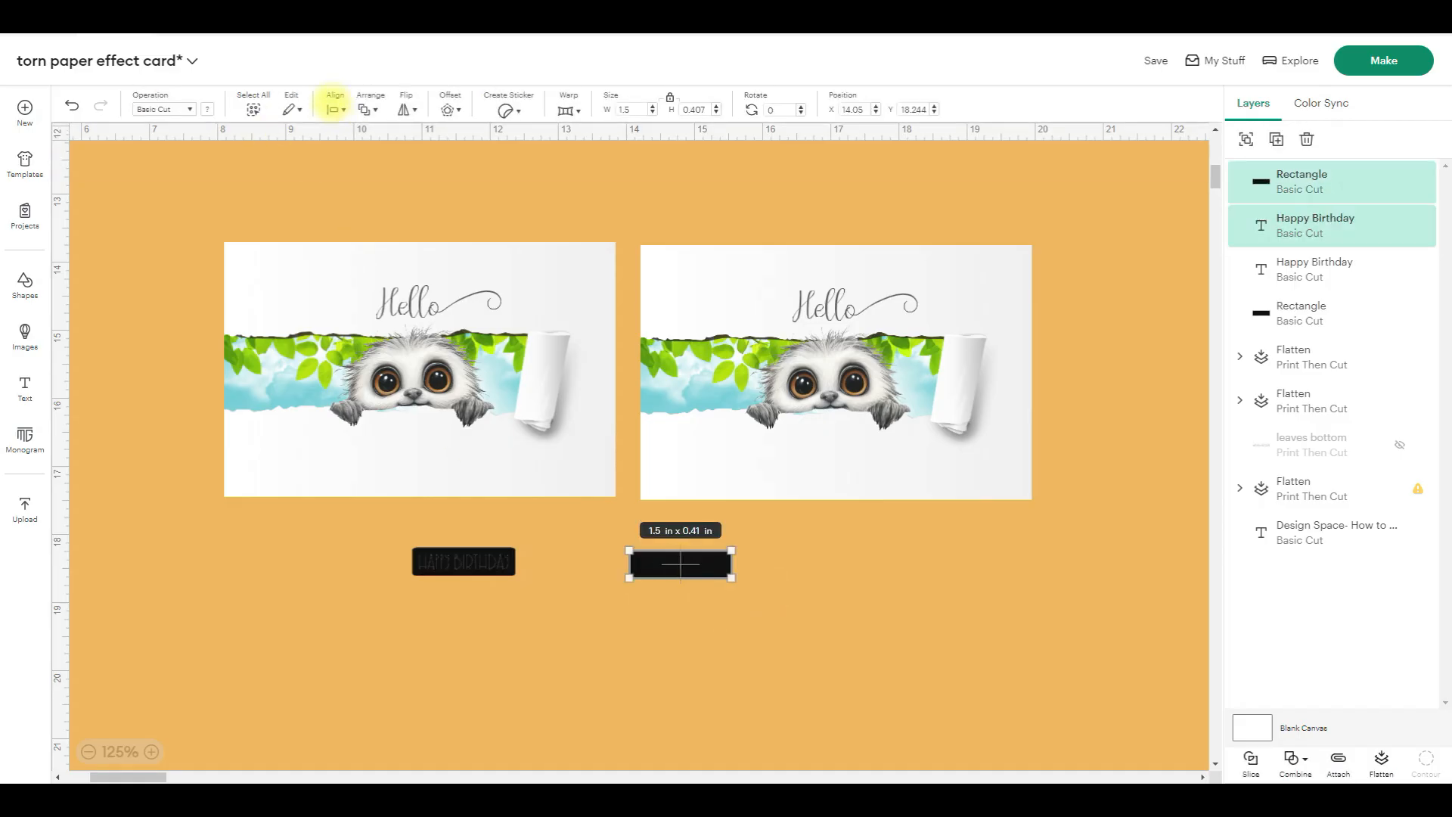
{"action": "left_click", "coordinate": [334, 109]}
{"action": "left_click", "coordinate": [377, 315]}
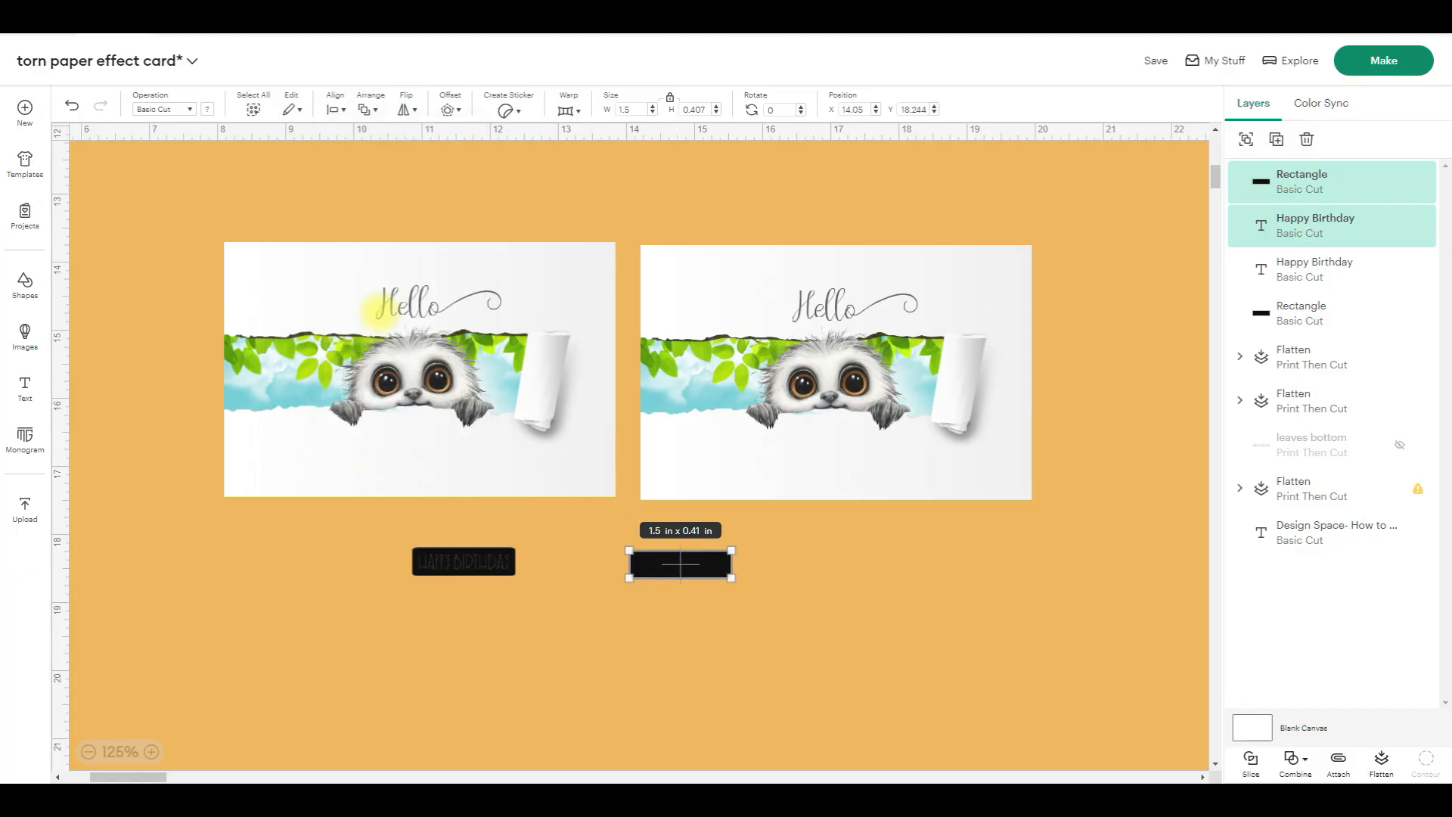
- Flatten each "Happy Birthday" text with its own black rectangle, first the bolder pair and then the BFC Artisan Bread pair
{"action": "left_click", "coordinate": [584, 666]}
{"action": "left_click_drag", "start_coordinate": [609, 602], "coordinate": [770, 539]}
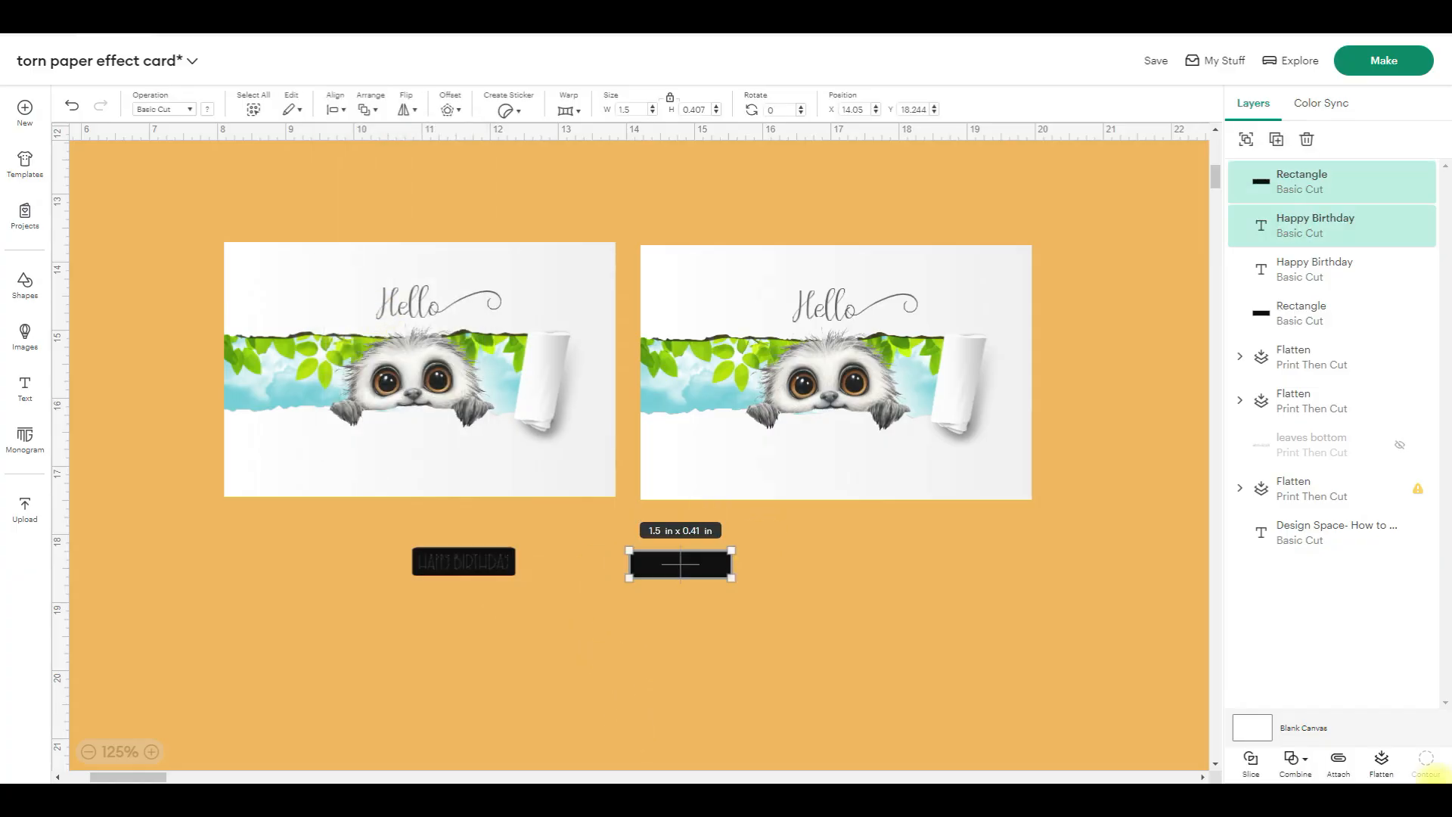
{"action": "left_click", "coordinate": [1396, 766]}
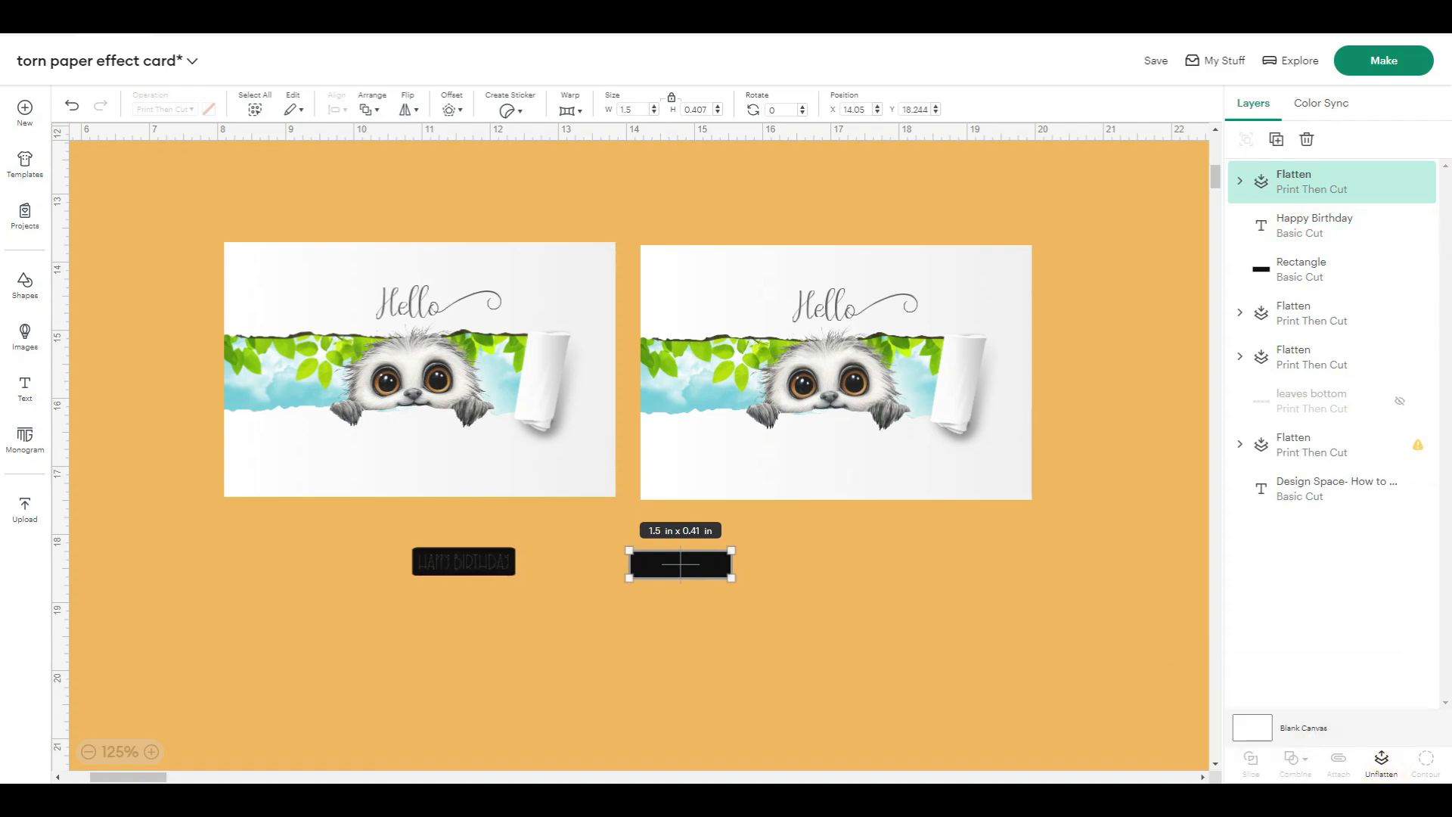
{"action": "left_click_drag", "start_coordinate": [366, 604], "coordinate": [530, 530]}
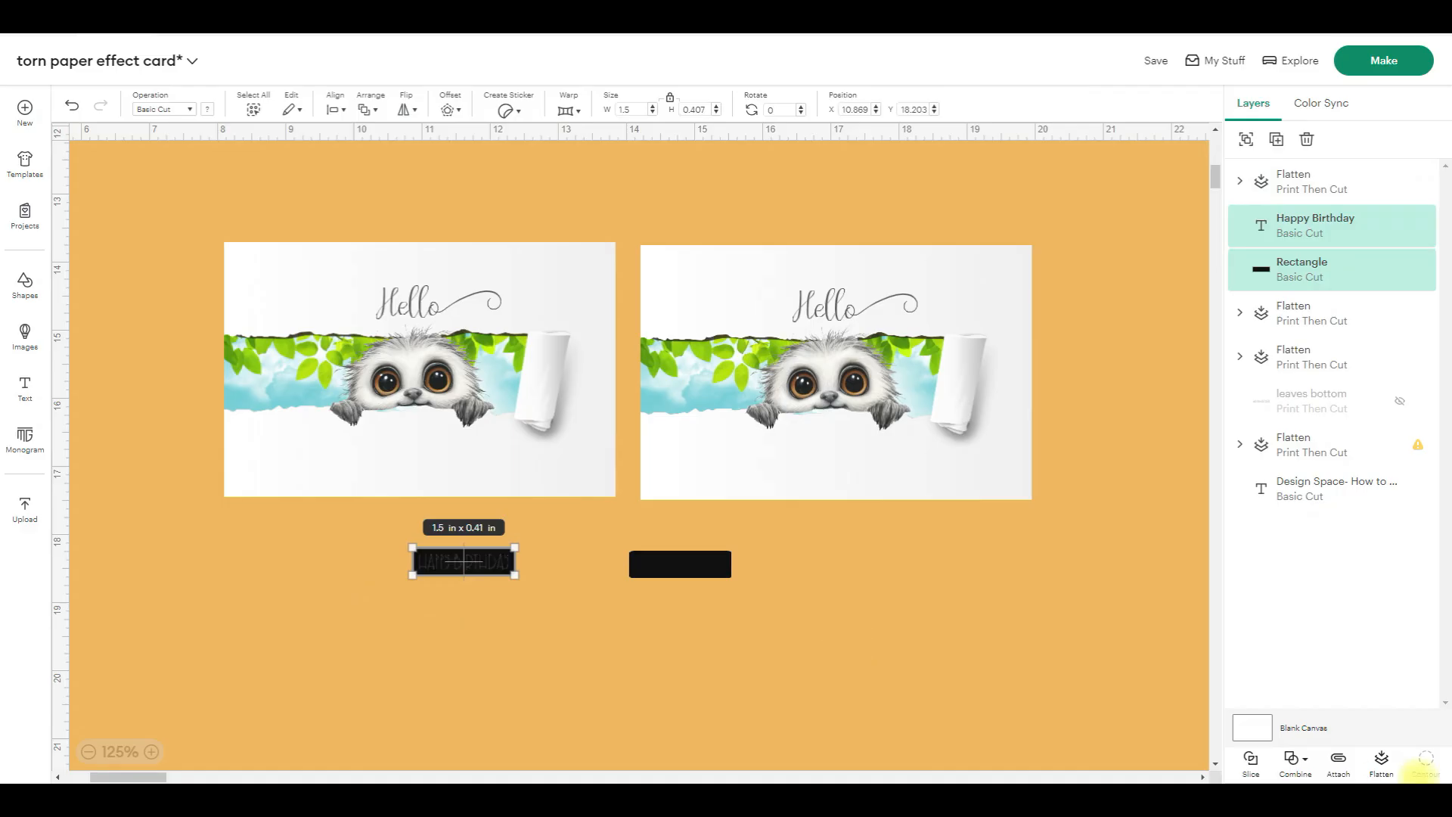
{"action": "left_click", "coordinate": [1382, 758]}
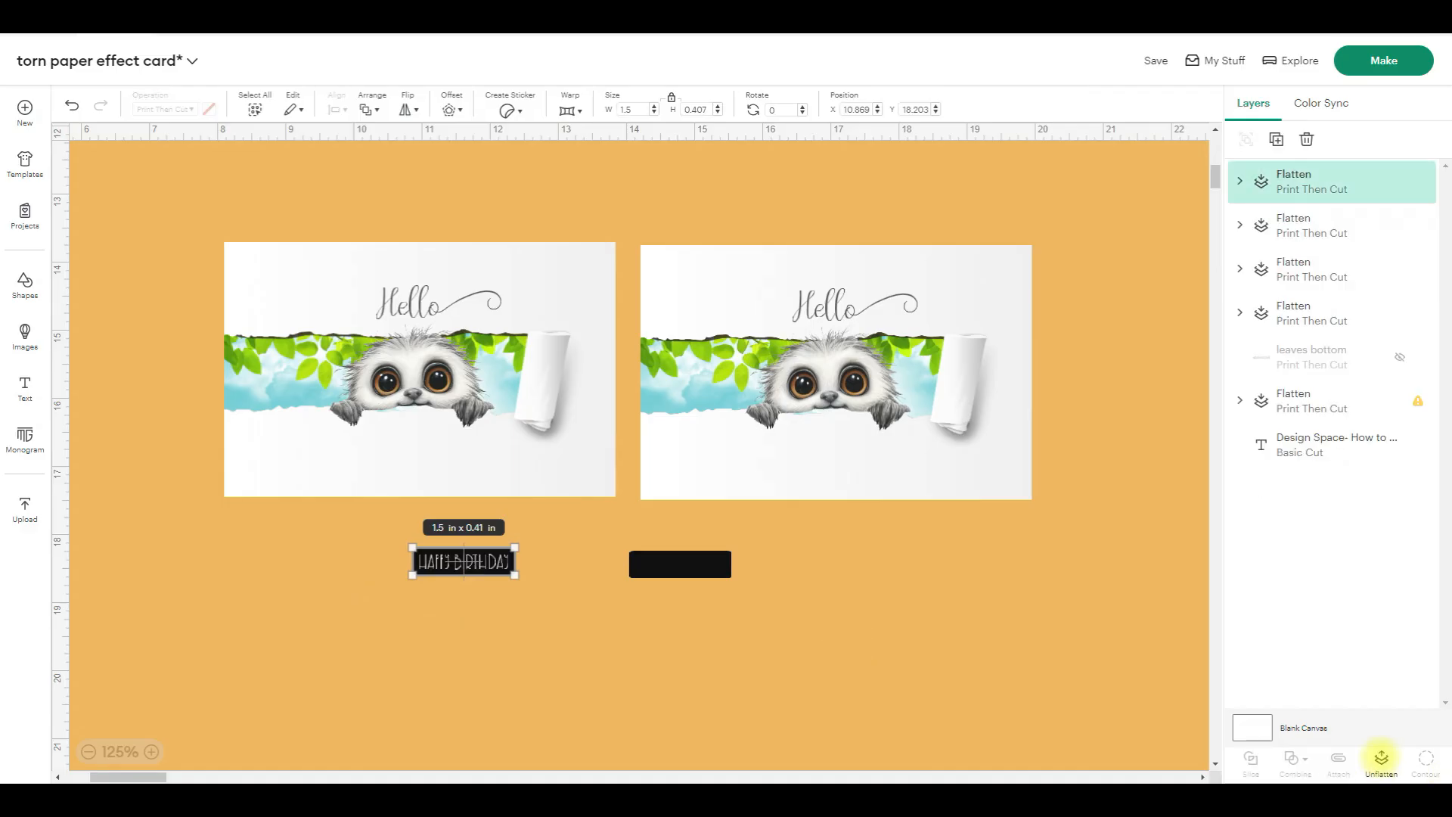
- Unflatten the bolder "Happy Birthday" label and send its black rectangle to the back, behind the text
{"action": "left_click", "coordinate": [673, 561]}
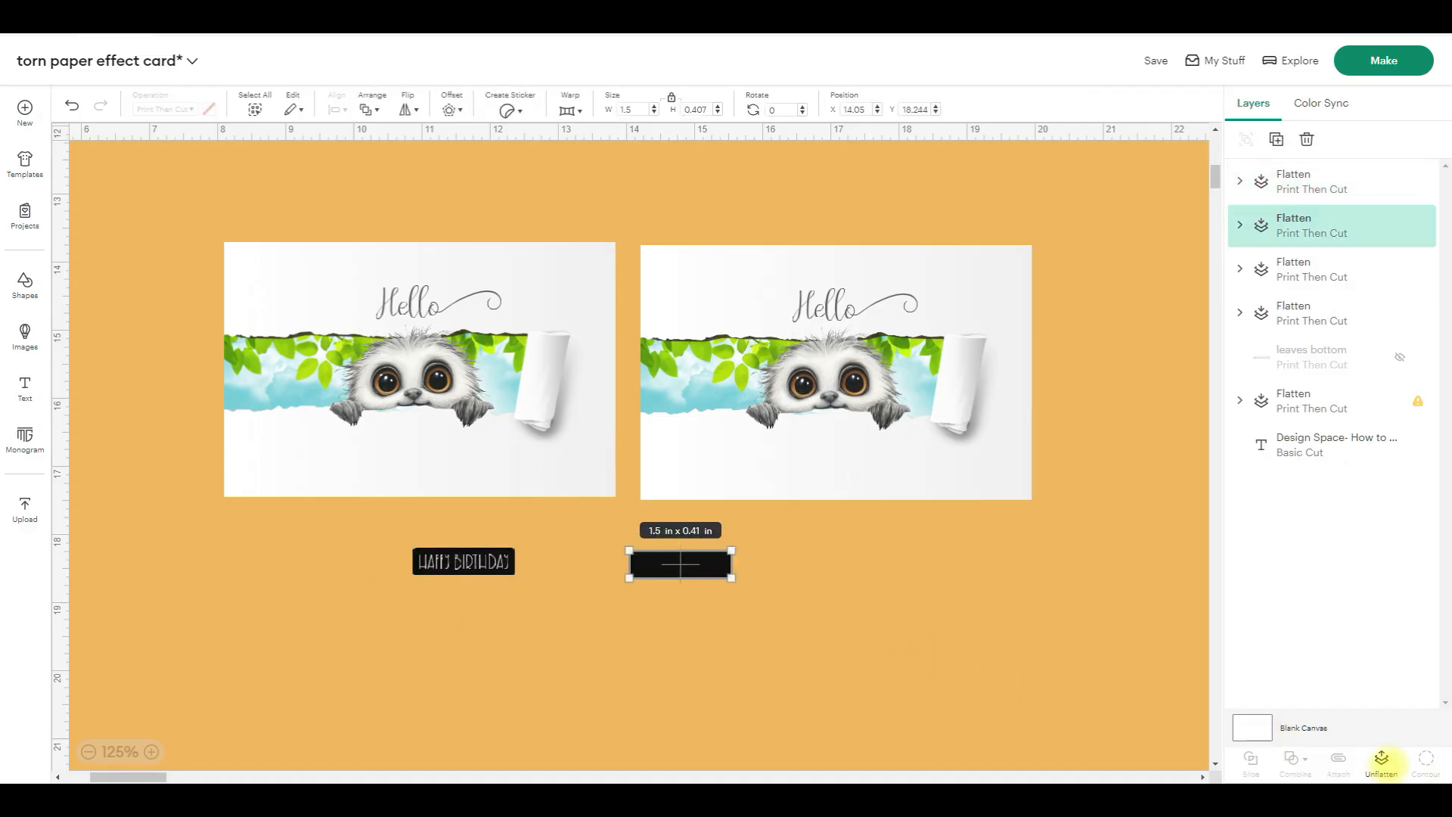
{"action": "left_click", "coordinate": [1381, 759]}
{"action": "left_click", "coordinate": [743, 607]}
{"action": "left_click", "coordinate": [684, 560]}
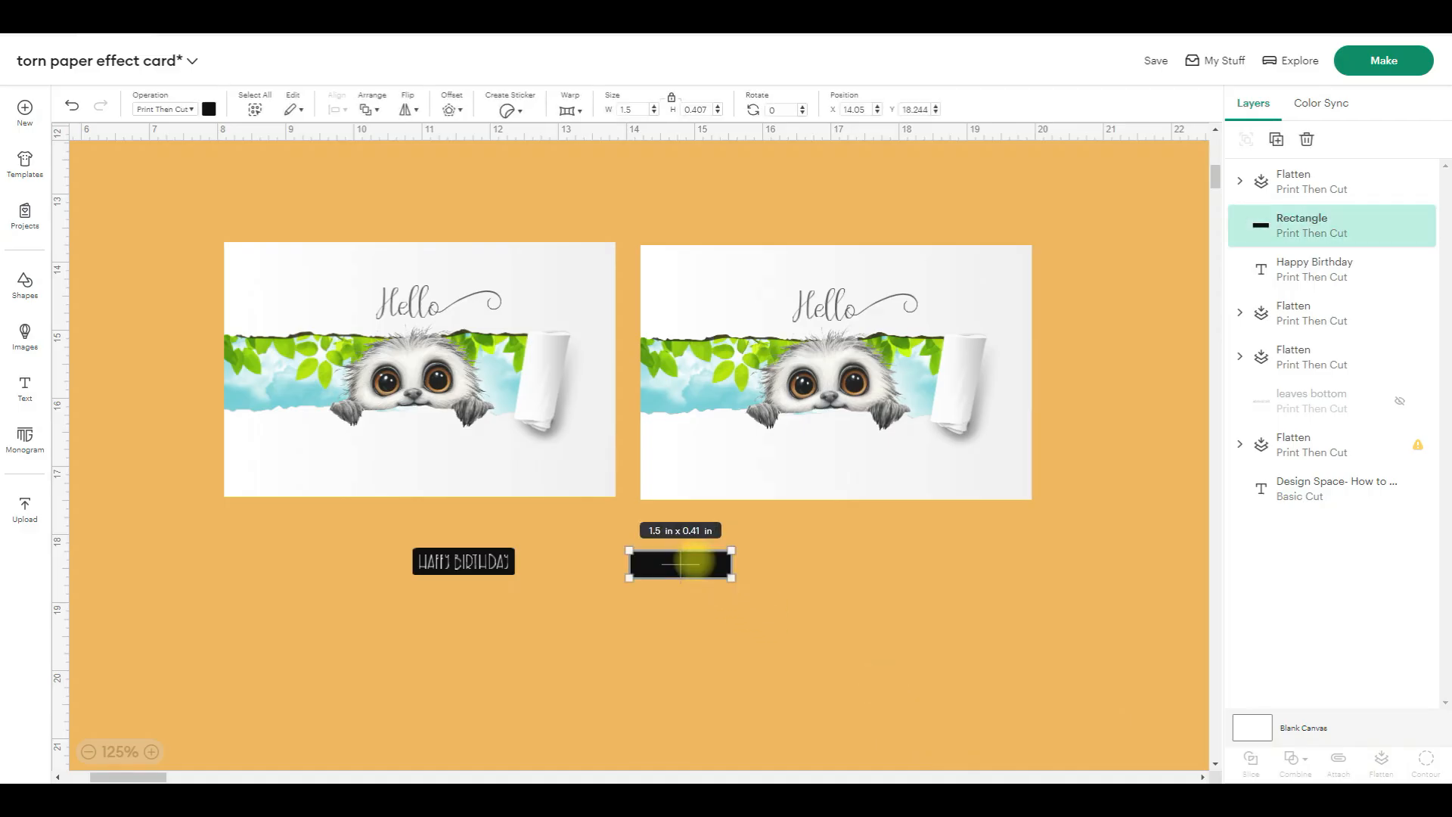
{"action": "left_click", "coordinate": [371, 109]}
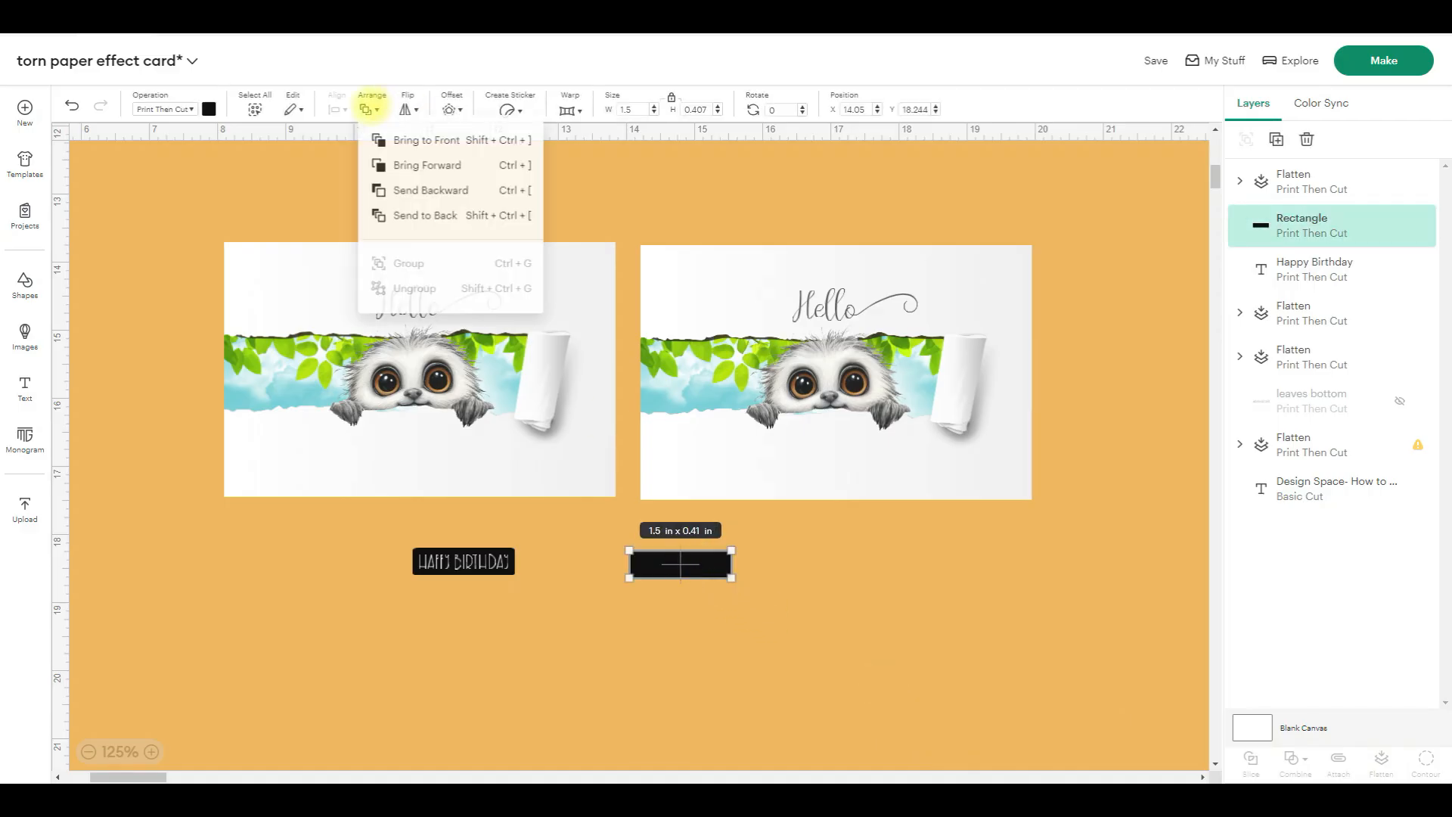
{"action": "left_click", "coordinate": [427, 220]}
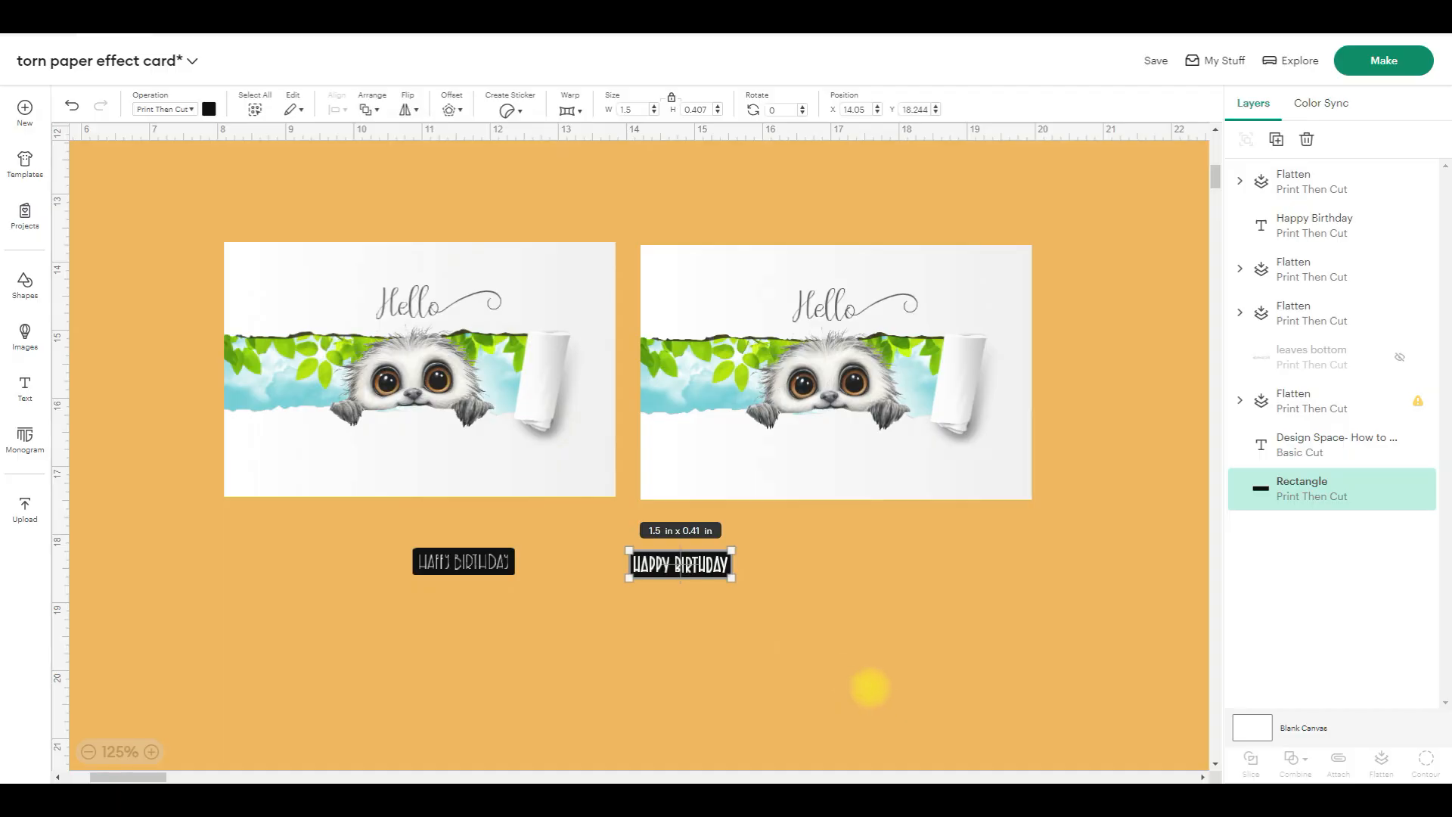
- Flatten the bolder "Happy Birthday" text together with its black rectangle again
{"action": "left_click", "coordinate": [870, 689]}
{"action": "left_click_drag", "start_coordinate": [801, 634], "coordinate": [628, 541]}
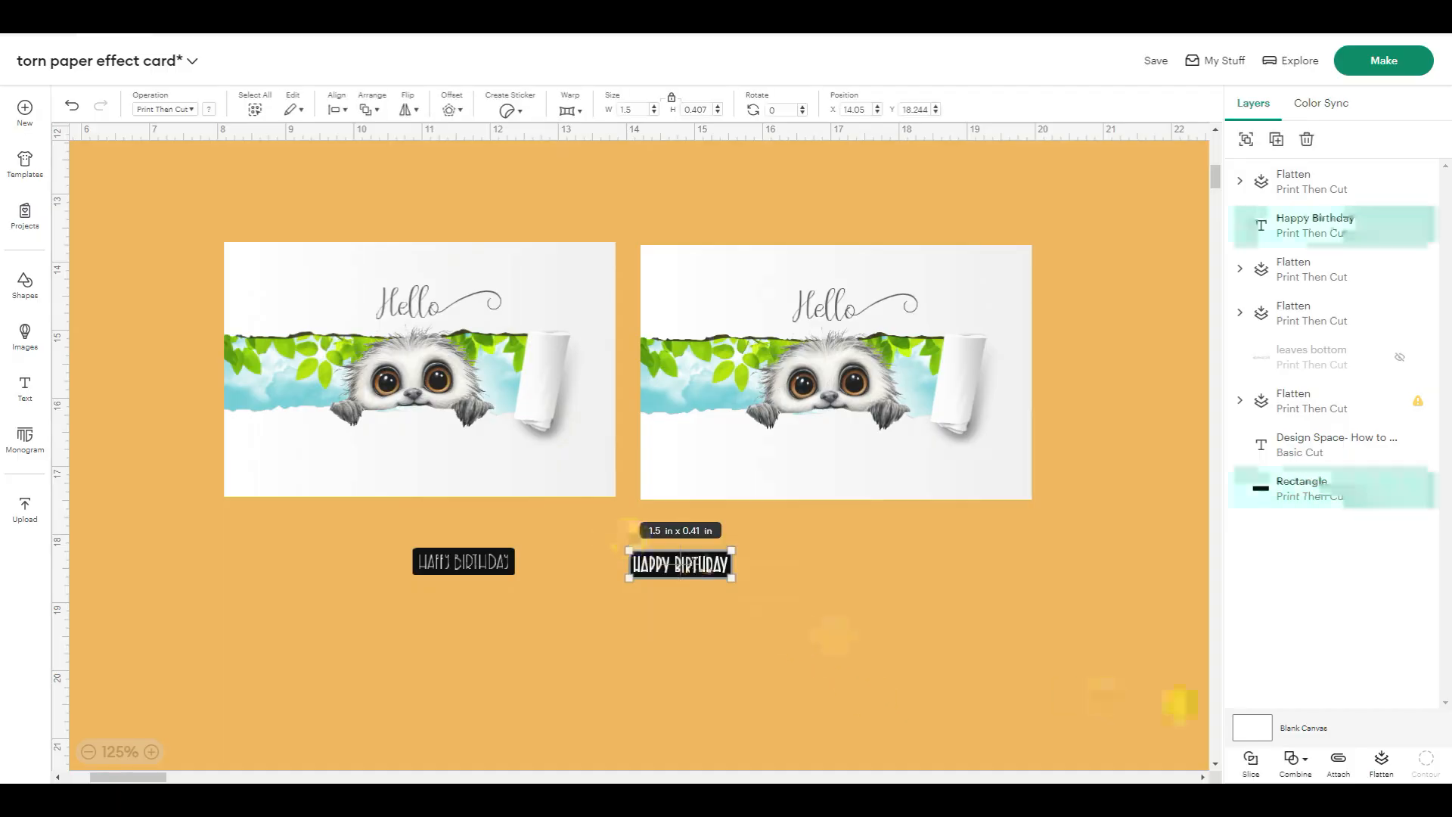
{"action": "left_click", "coordinate": [1382, 760]}
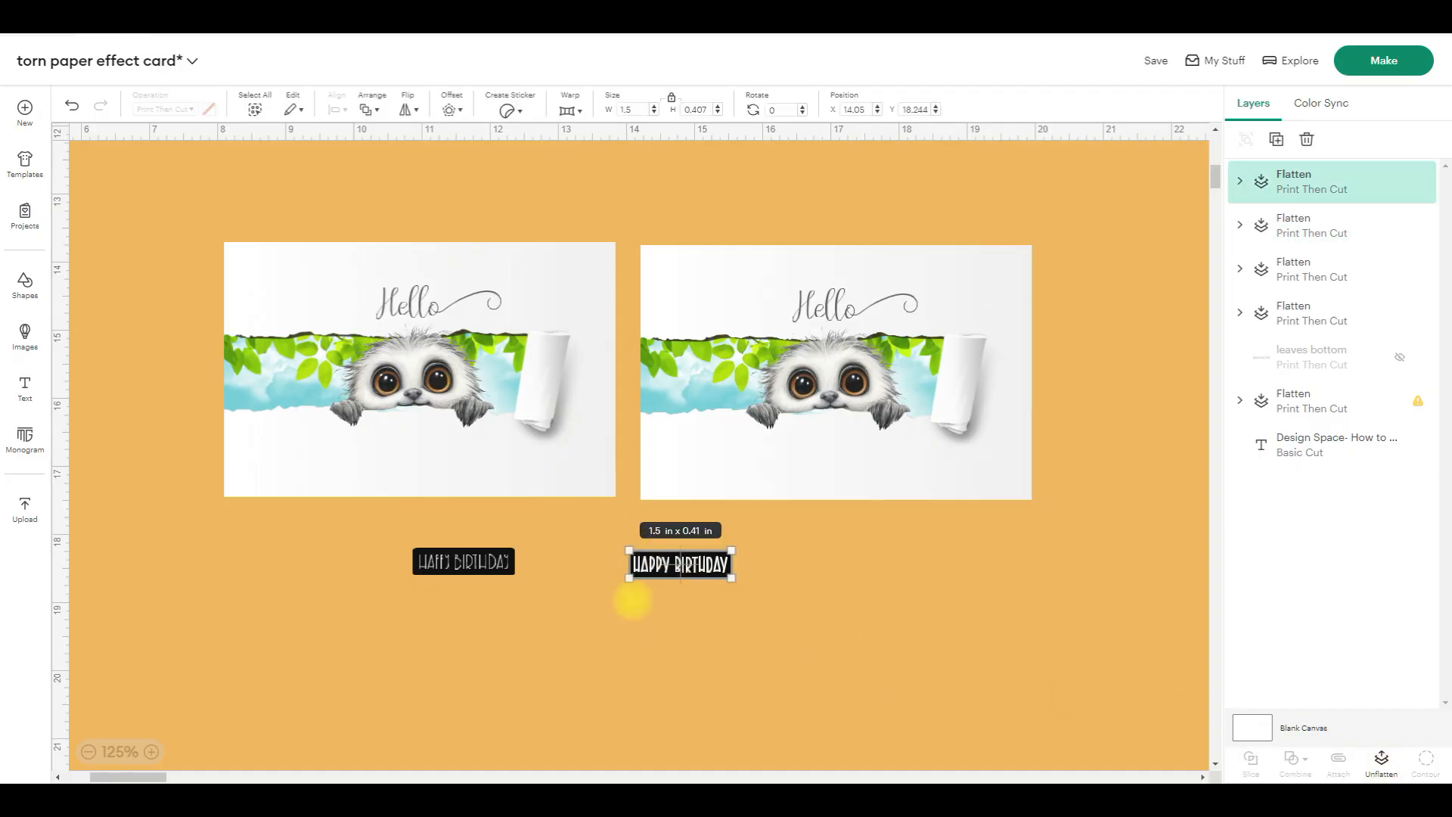
- Duplicate the flattened bolder "Happy Birthday" label to make seven copies
{"action": "left_click", "coordinate": [643, 590]}
{"action": "left_click", "coordinate": [646, 566]}
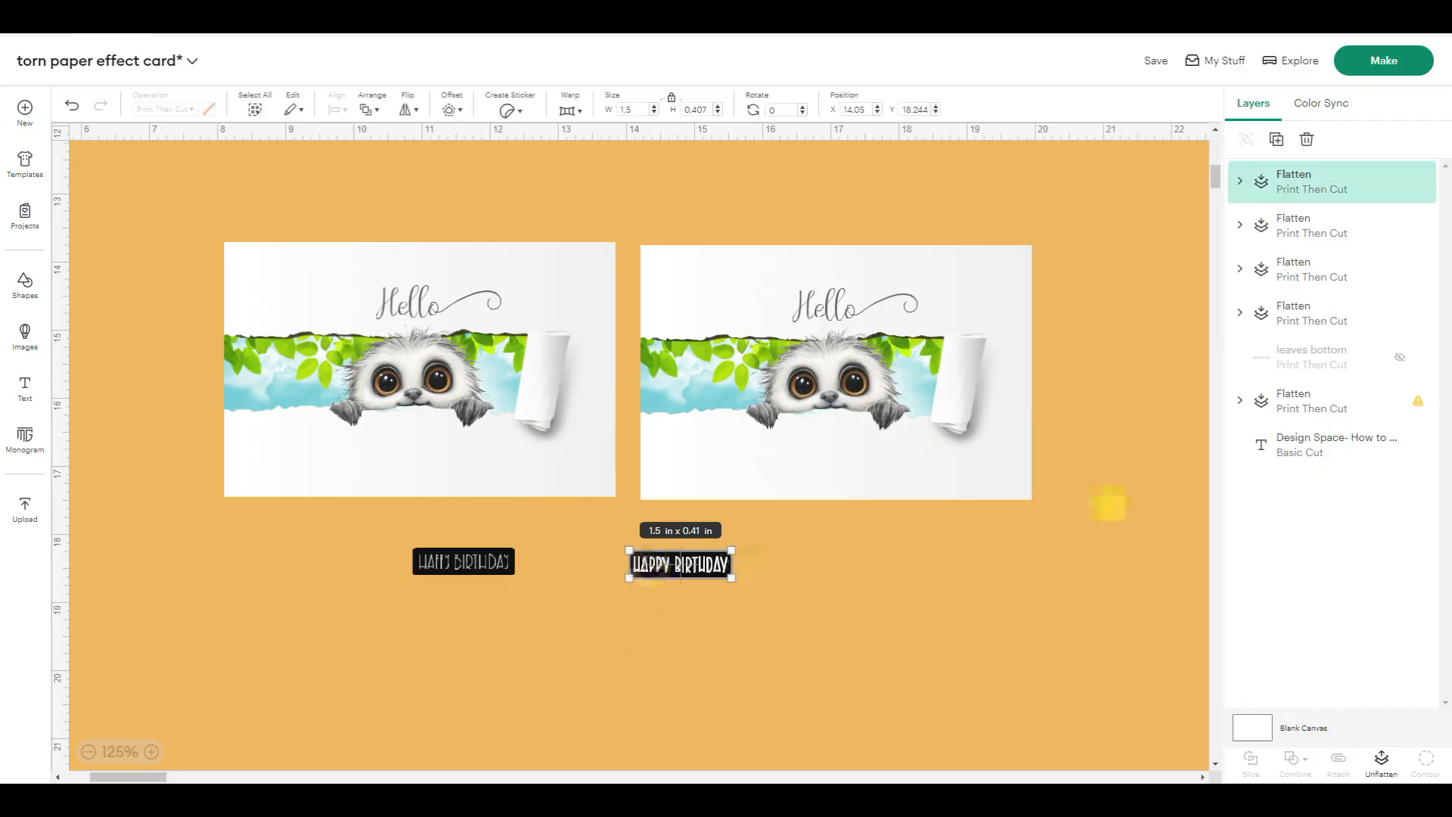
{"action": "left_click", "coordinate": [1277, 140]}
{"action": "left_click", "coordinate": [1277, 139]}
{"action": "left_click", "coordinate": [1277, 139]}
{"action": "left_click", "coordinate": [1277, 139]}
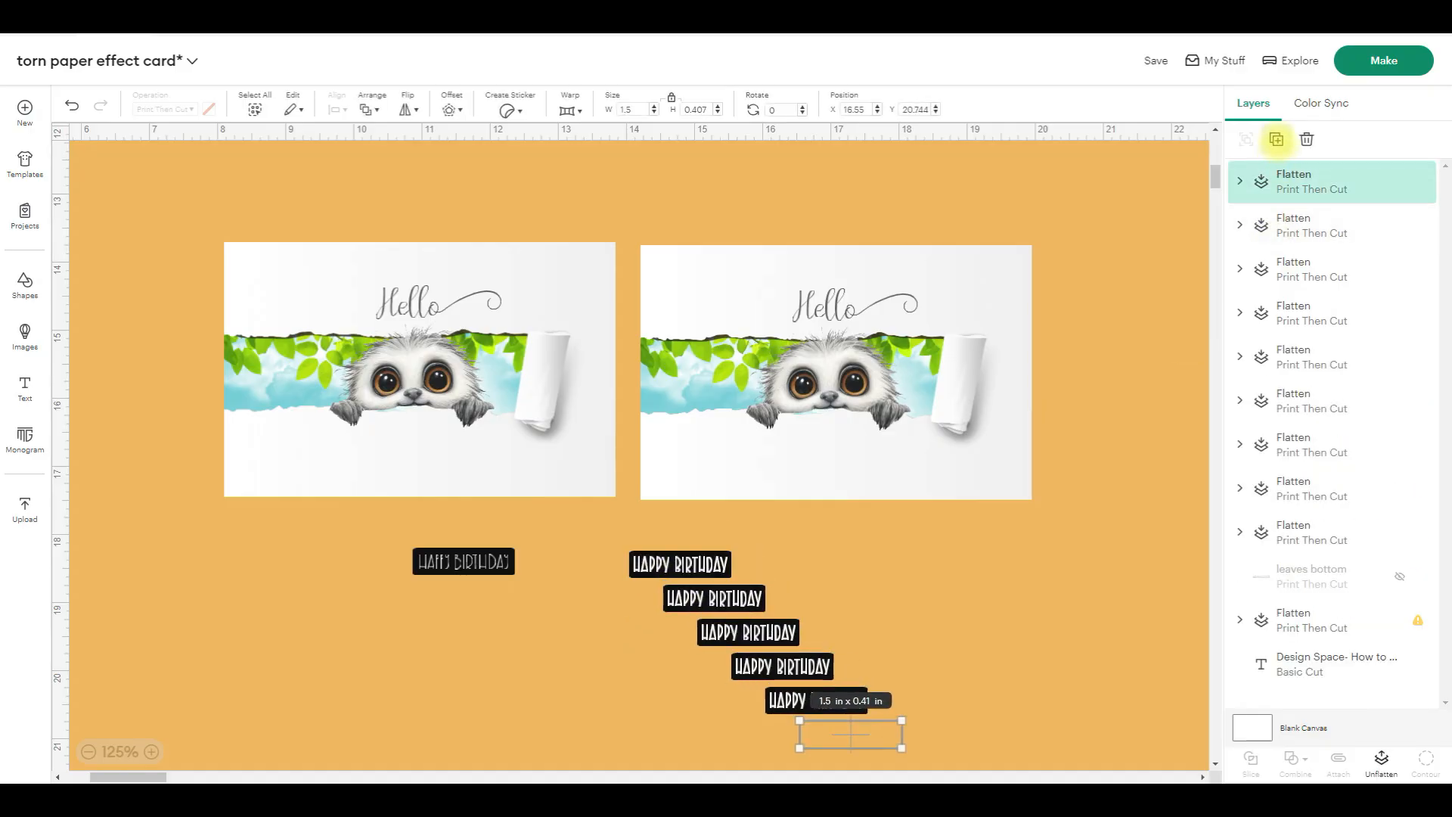
{"action": "left_click", "coordinate": [1277, 140]}
{"action": "left_click", "coordinate": [1277, 139]}
- Duplicate the BFC Artisan Bread "Happy Birthday" label to make eight copies, and nudge the first bolder label slightly upward
{"action": "left_click", "coordinate": [426, 582]}
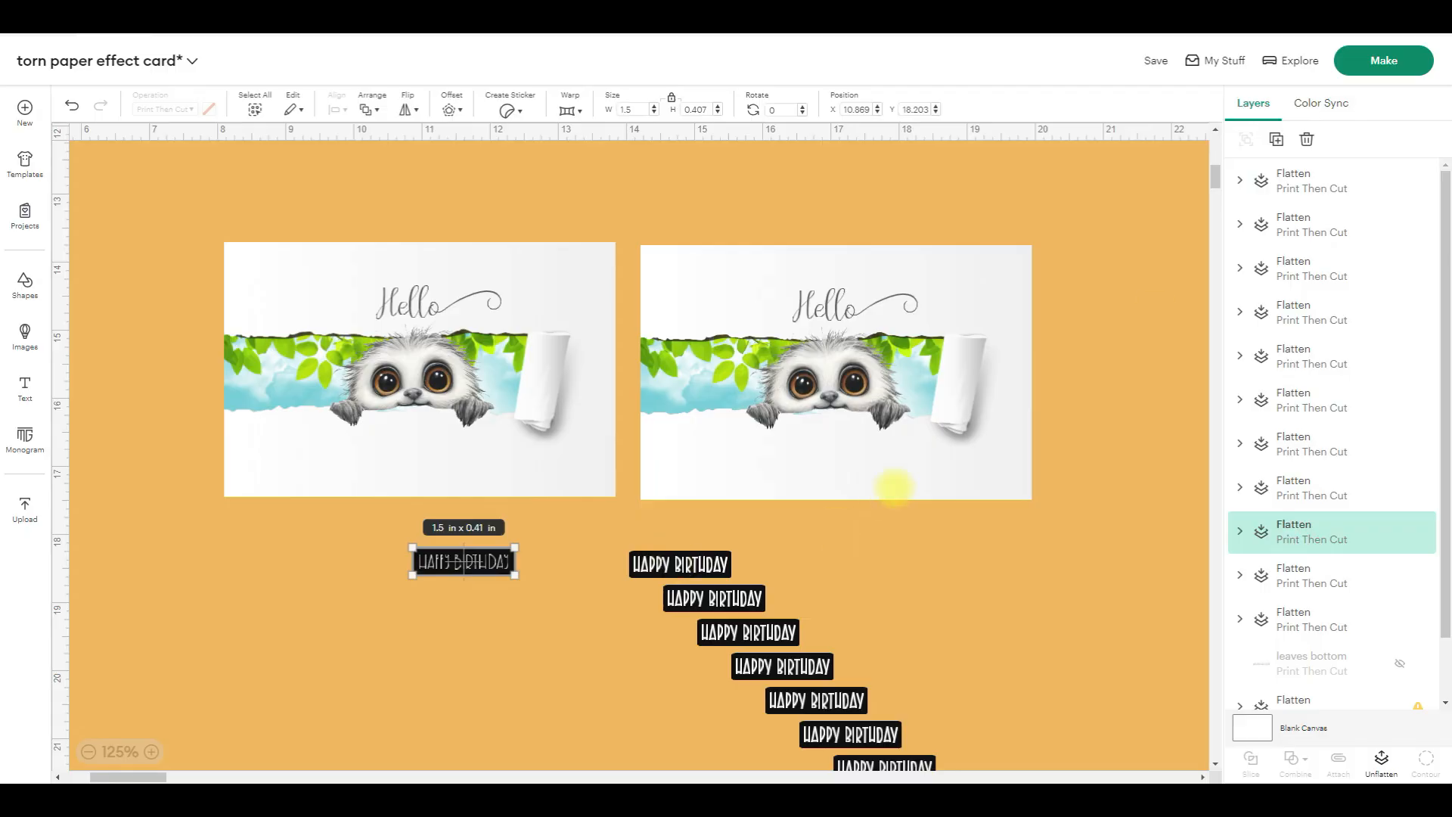
{"action": "left_click", "coordinate": [1277, 139]}
{"action": "left_click", "coordinate": [1277, 140]}
{"action": "left_click", "coordinate": [1277, 139]}
{"action": "left_click", "coordinate": [1277, 139]}
{"action": "left_click", "coordinate": [1277, 139]}
{"action": "left_click", "coordinate": [1277, 139]}
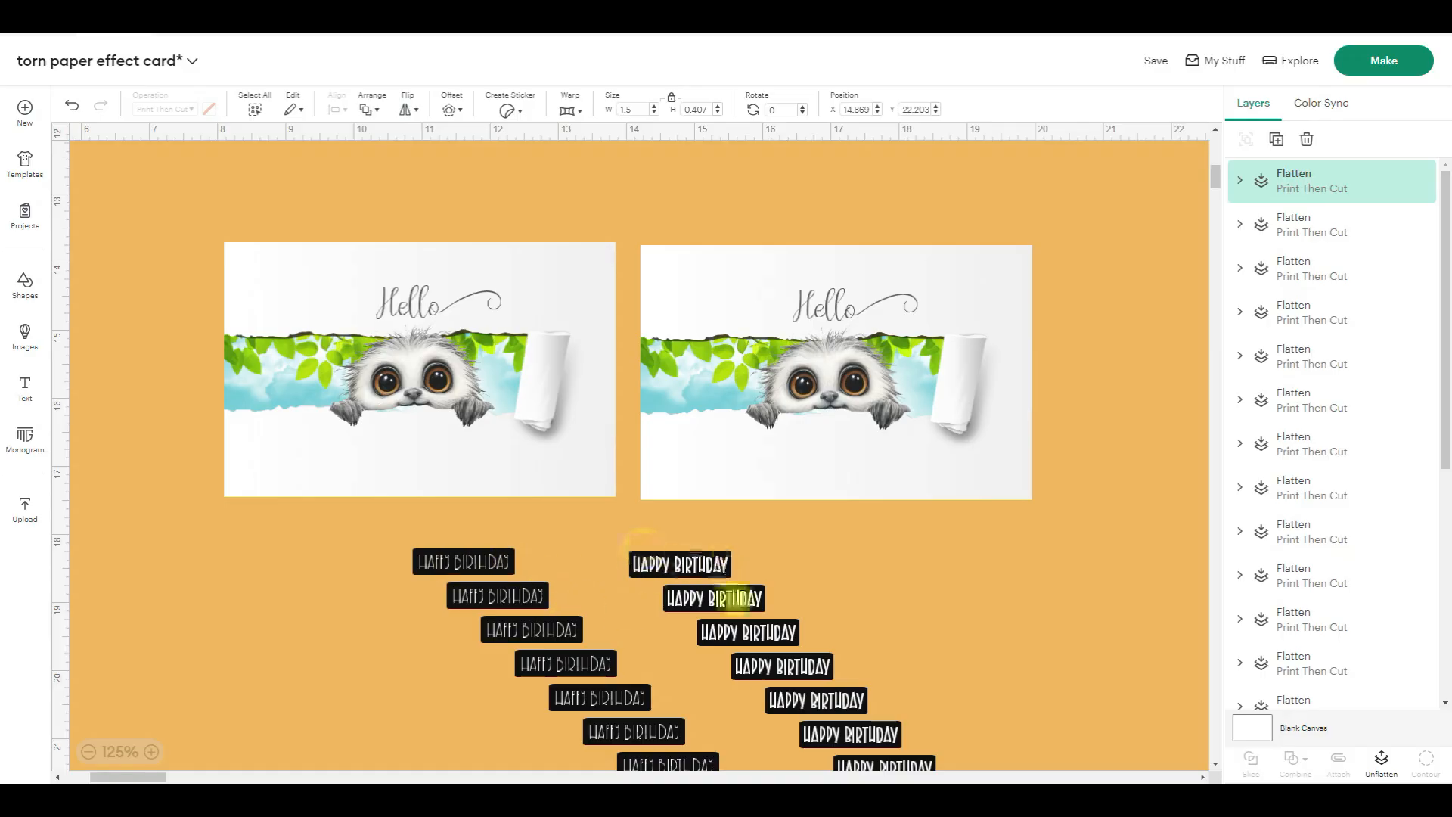
{"action": "mouse_move", "coordinate": [662, 563]}
{"action": "left_mouse_down"}
{"action": "mouse_move", "coordinate": [769, 537]}
{"action": "mouse_move", "coordinate": [660, 551]}
{"action": "left_mouse_up"}
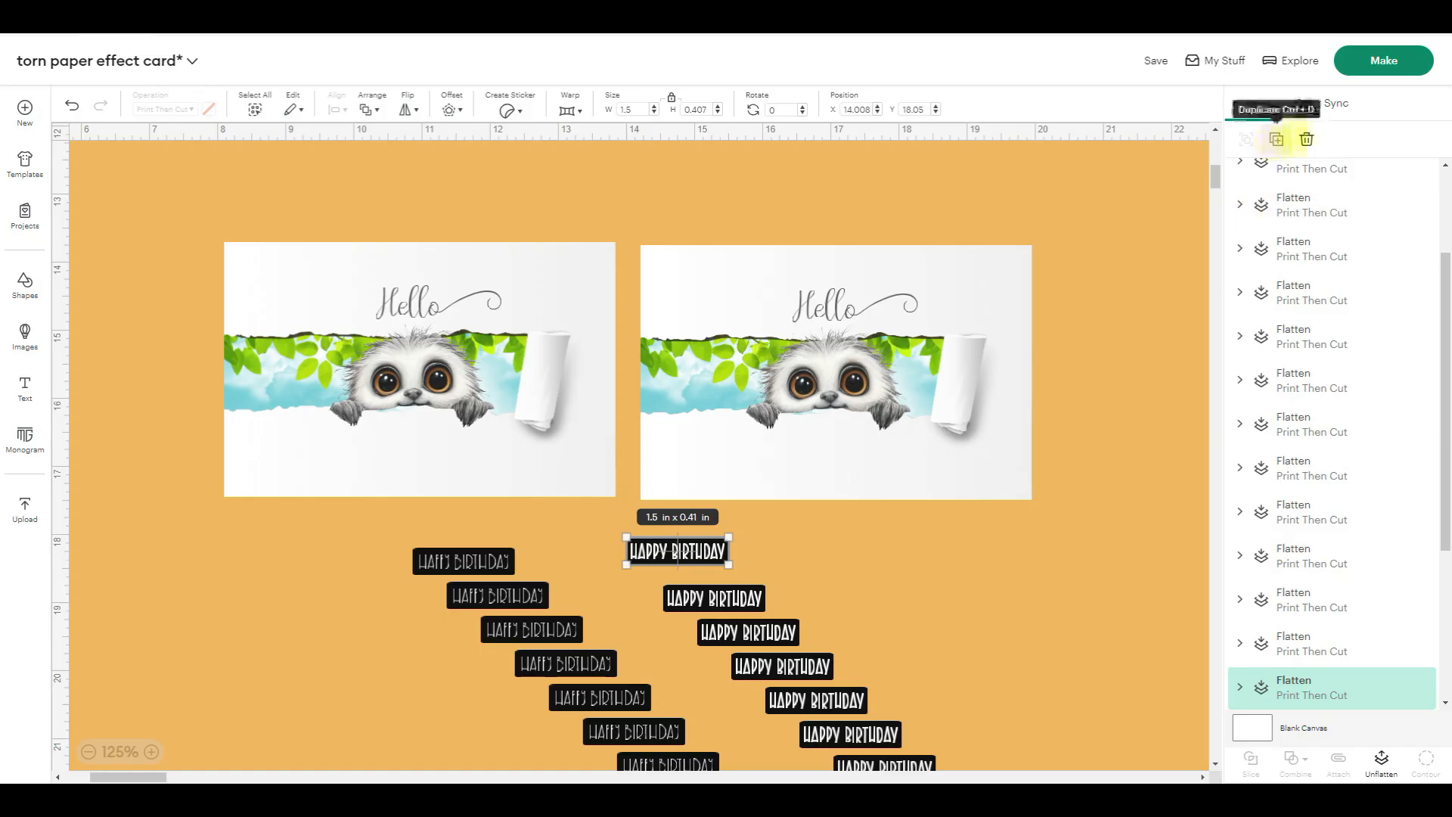
- Prepare the project's mats for making, check the Basic Cut mat, and continue with the first Print Then Cut mat
{"action": "left_click", "coordinate": [1361, 54]}
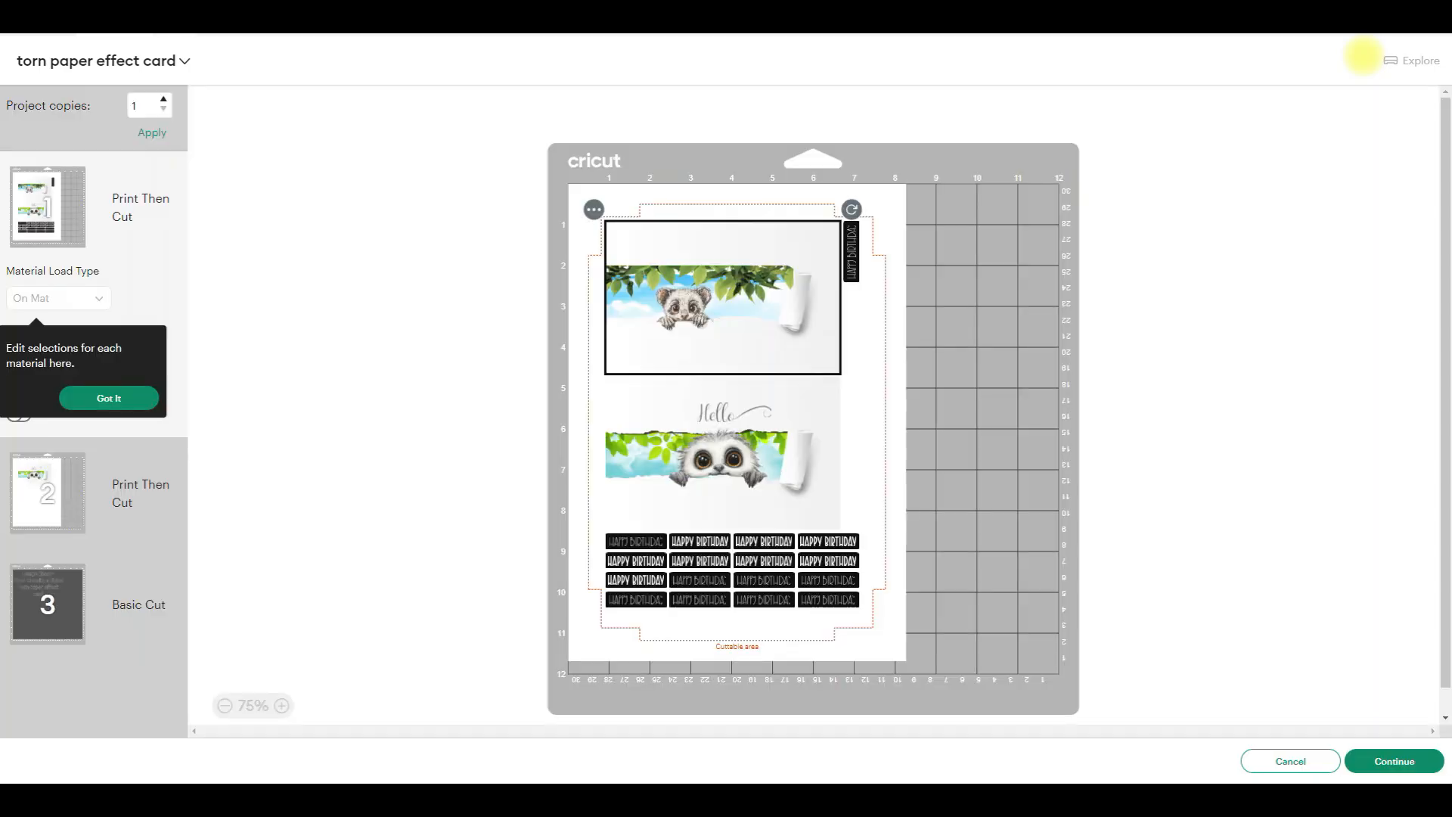
{"action": "left_click", "coordinate": [54, 614]}
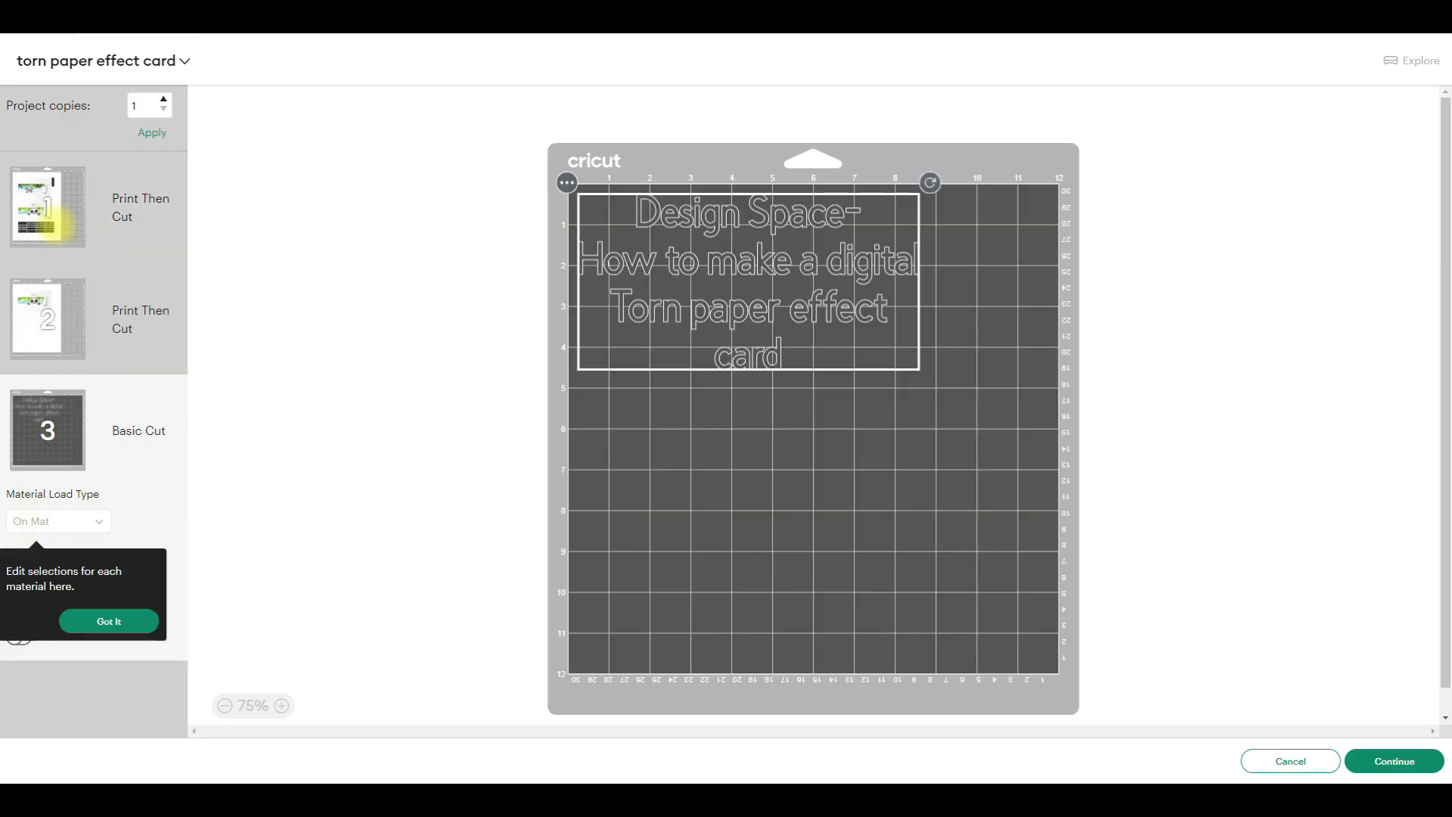
{"action": "left_click", "coordinate": [54, 219]}
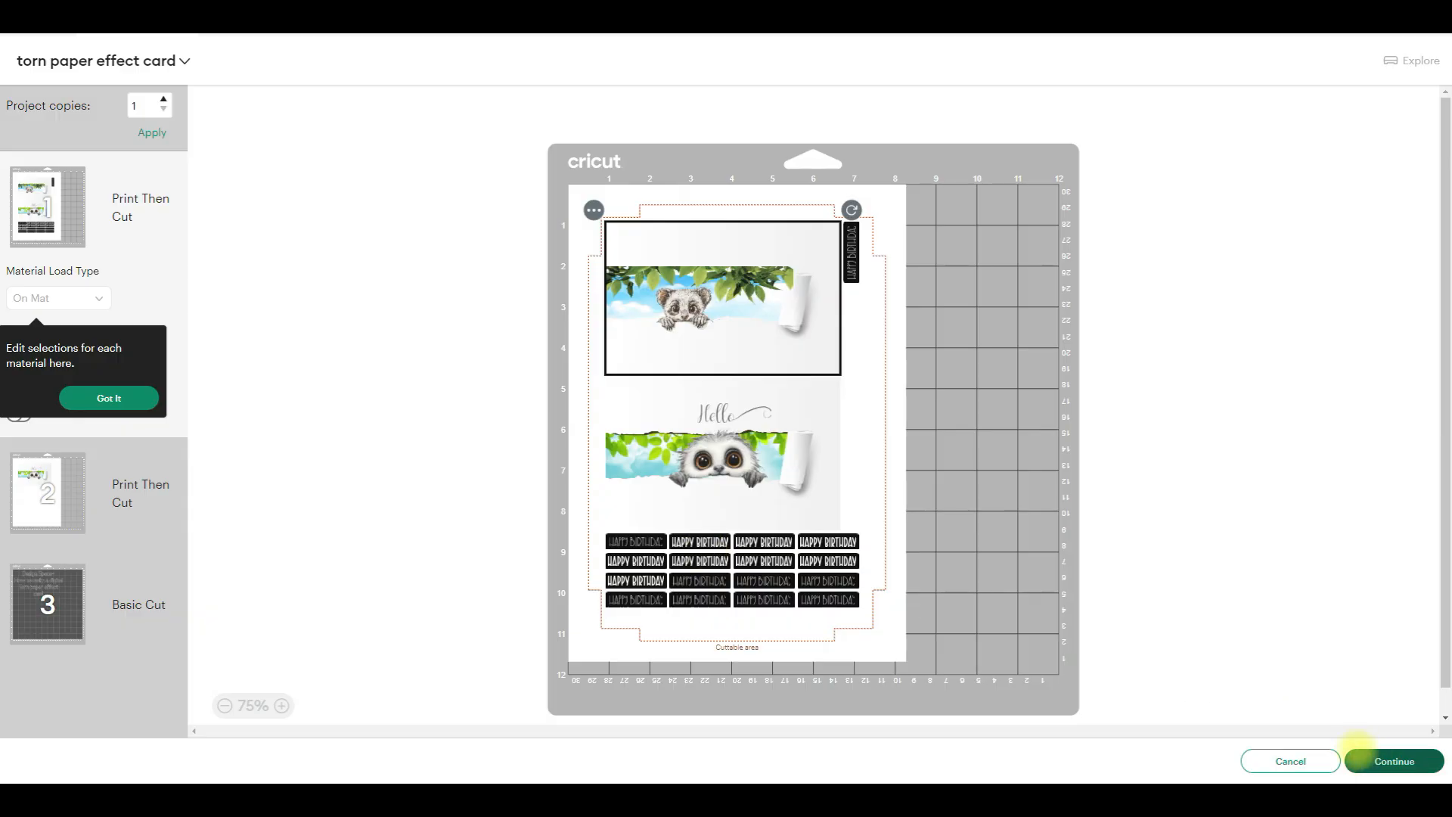
{"action": "left_click", "coordinate": [1365, 759]}
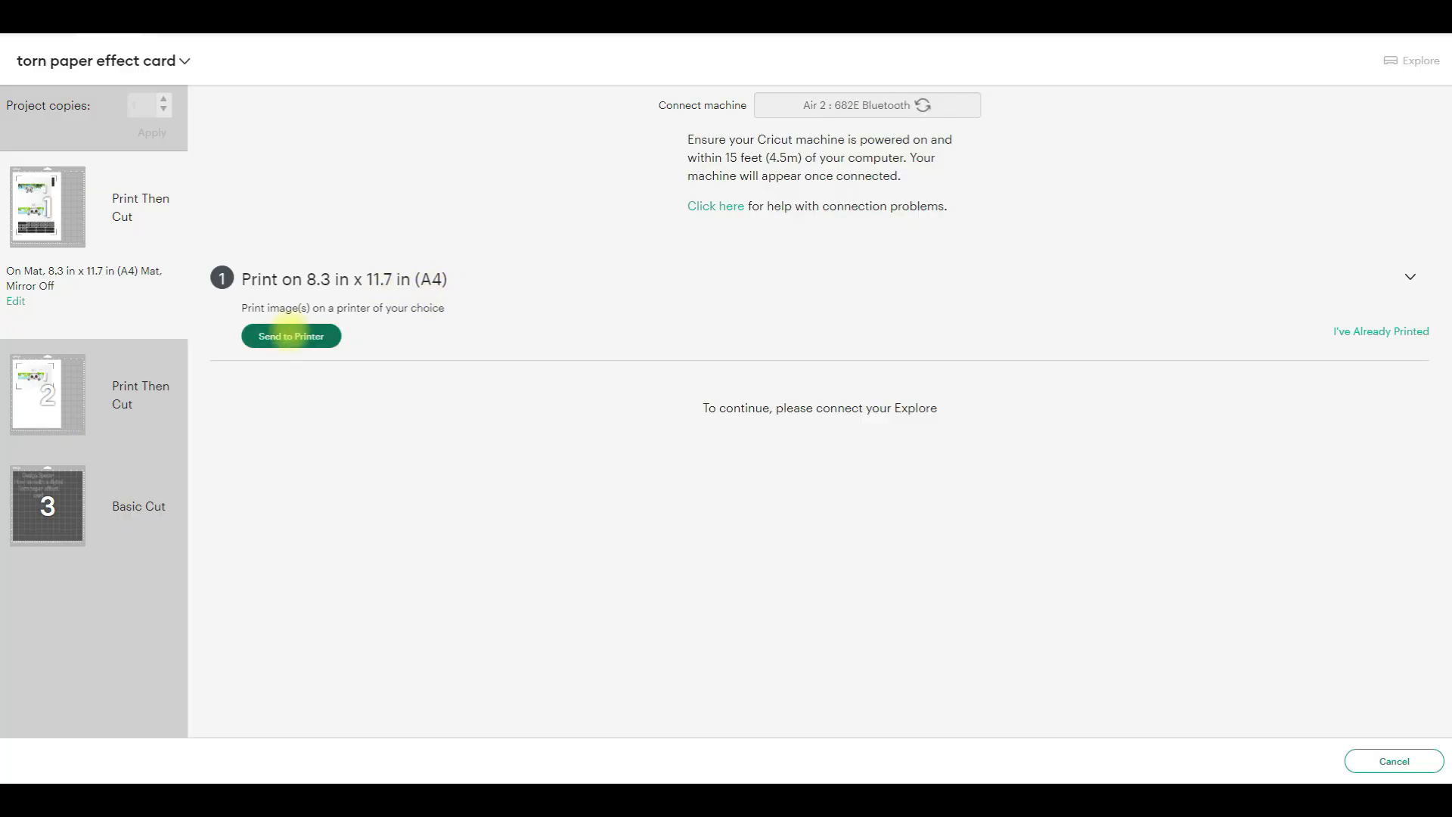
- Send the first Print Then Cut mat to the printer with Add Bleed kept on and Use System Dialog enabled
{"action": "left_click", "coordinate": [290, 336]}
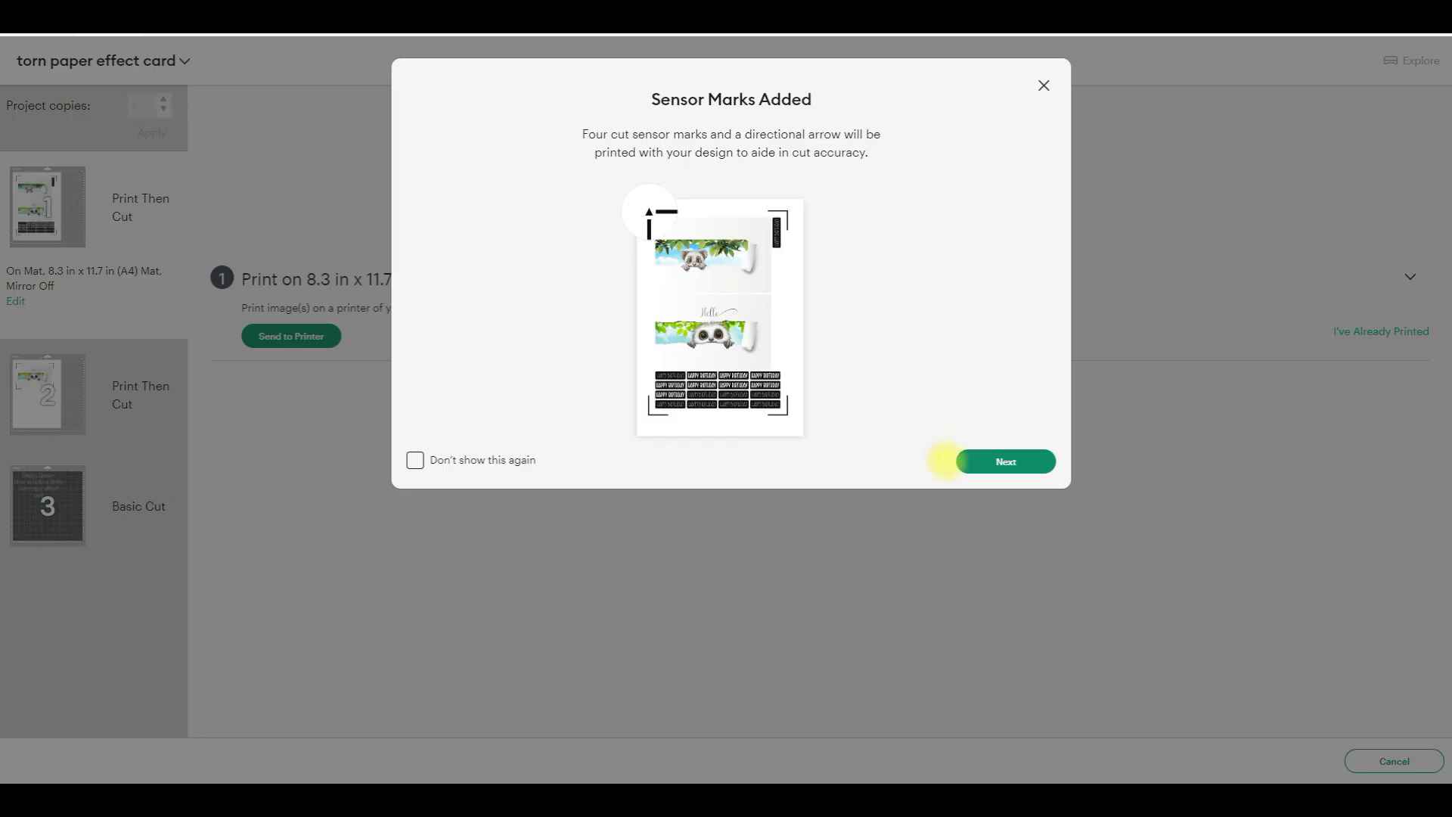
{"action": "left_click", "coordinate": [1001, 462]}
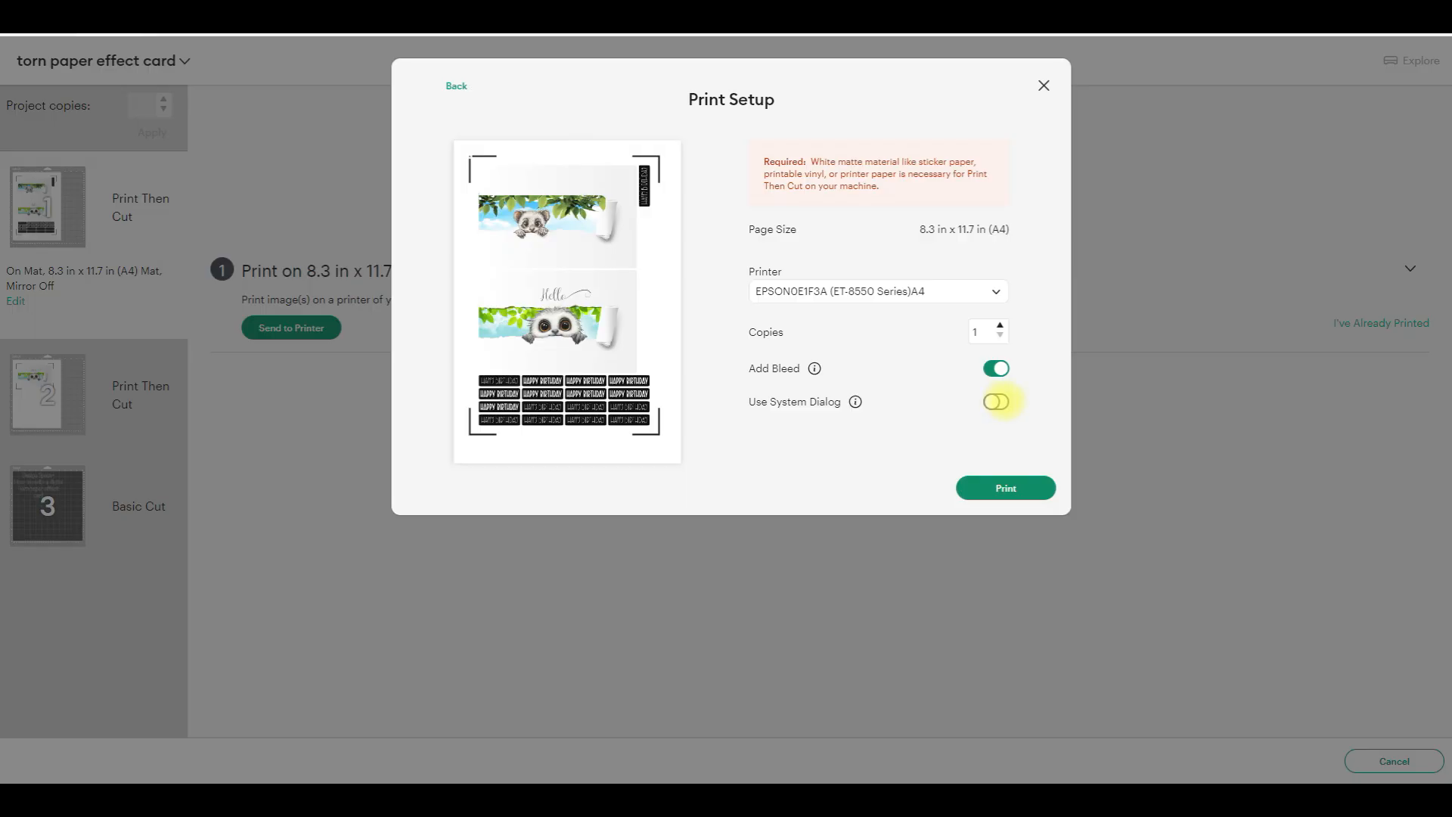
{"action": "left_click", "coordinate": [997, 402]}
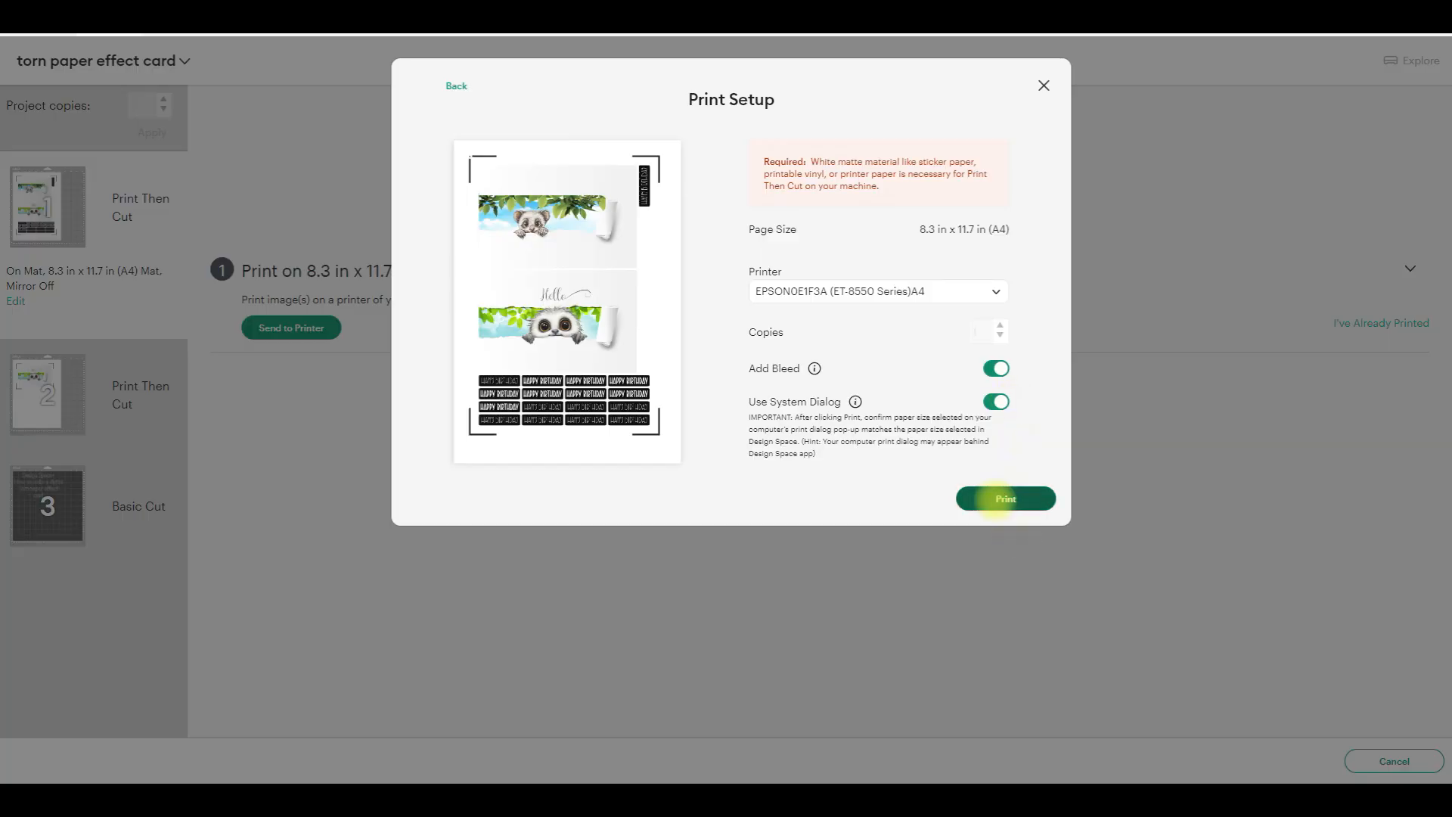
{"action": "left_click", "coordinate": [1004, 498]}
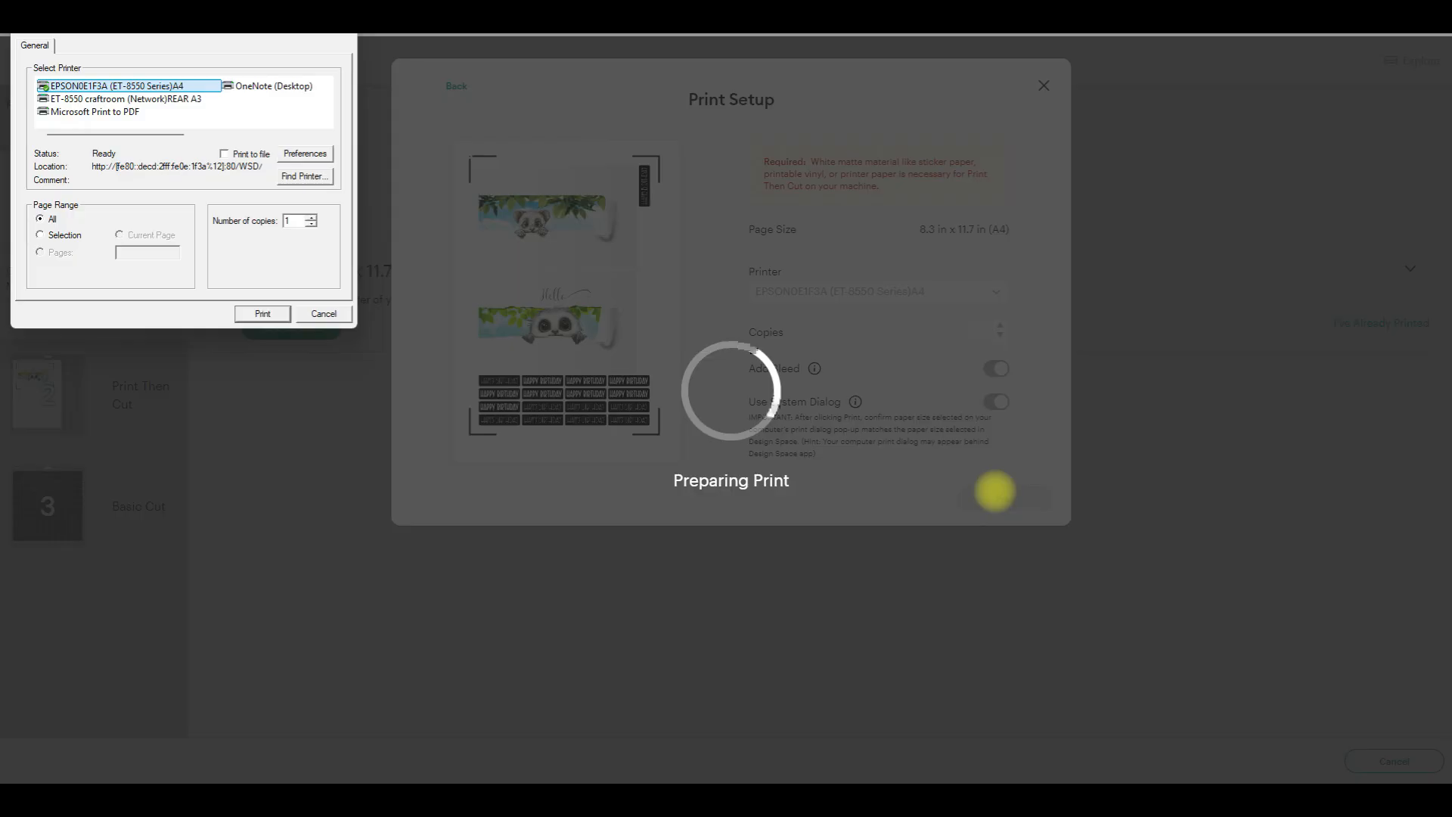
- Print the sheet with the printer preferences at paper source Cassette 2 and document size A4 210 x 297 mm
{"action": "left_click", "coordinate": [304, 153]}
{"action": "left_click", "coordinate": [336, 127]}
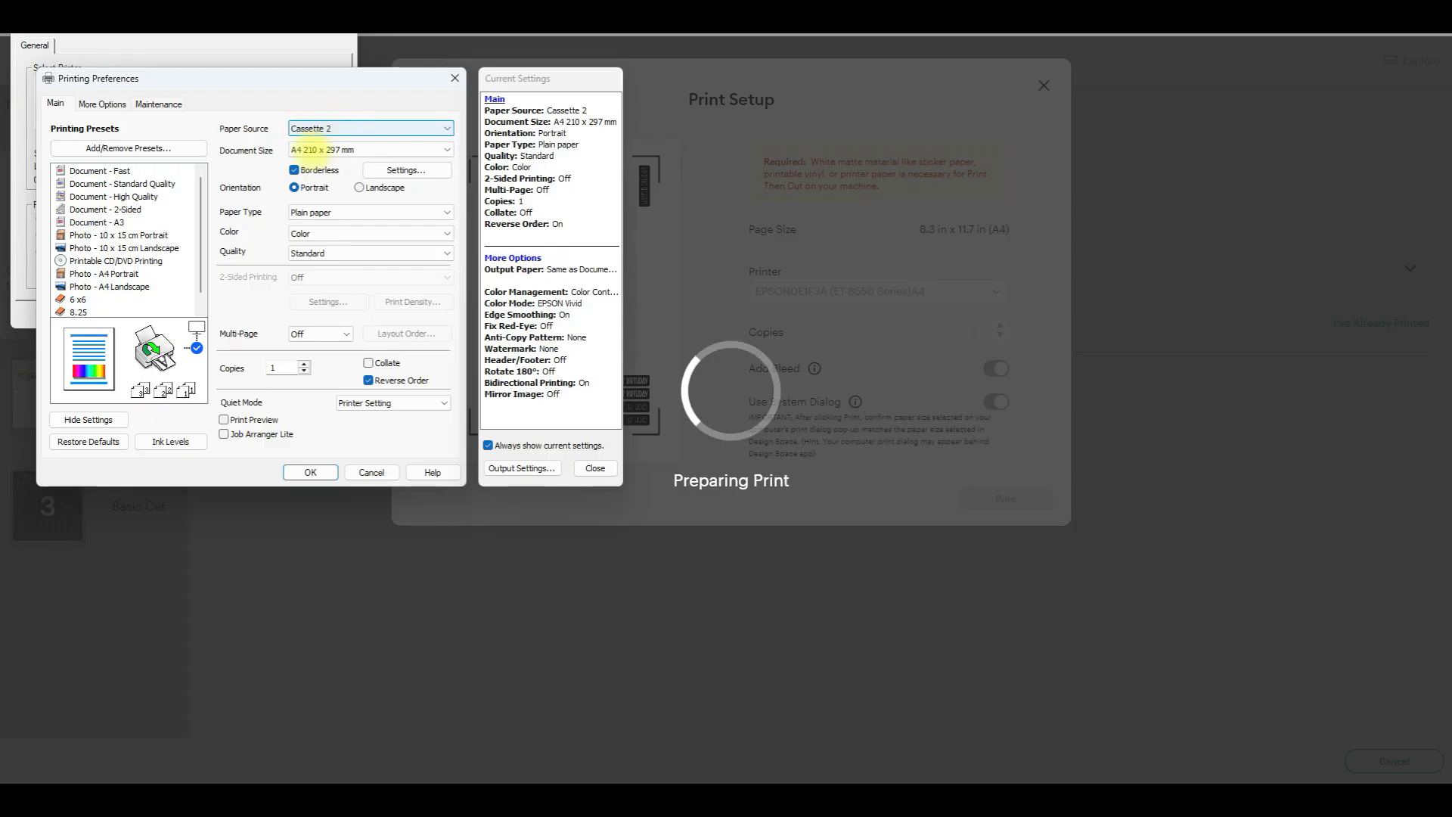
{"action": "left_click", "coordinate": [323, 148]}
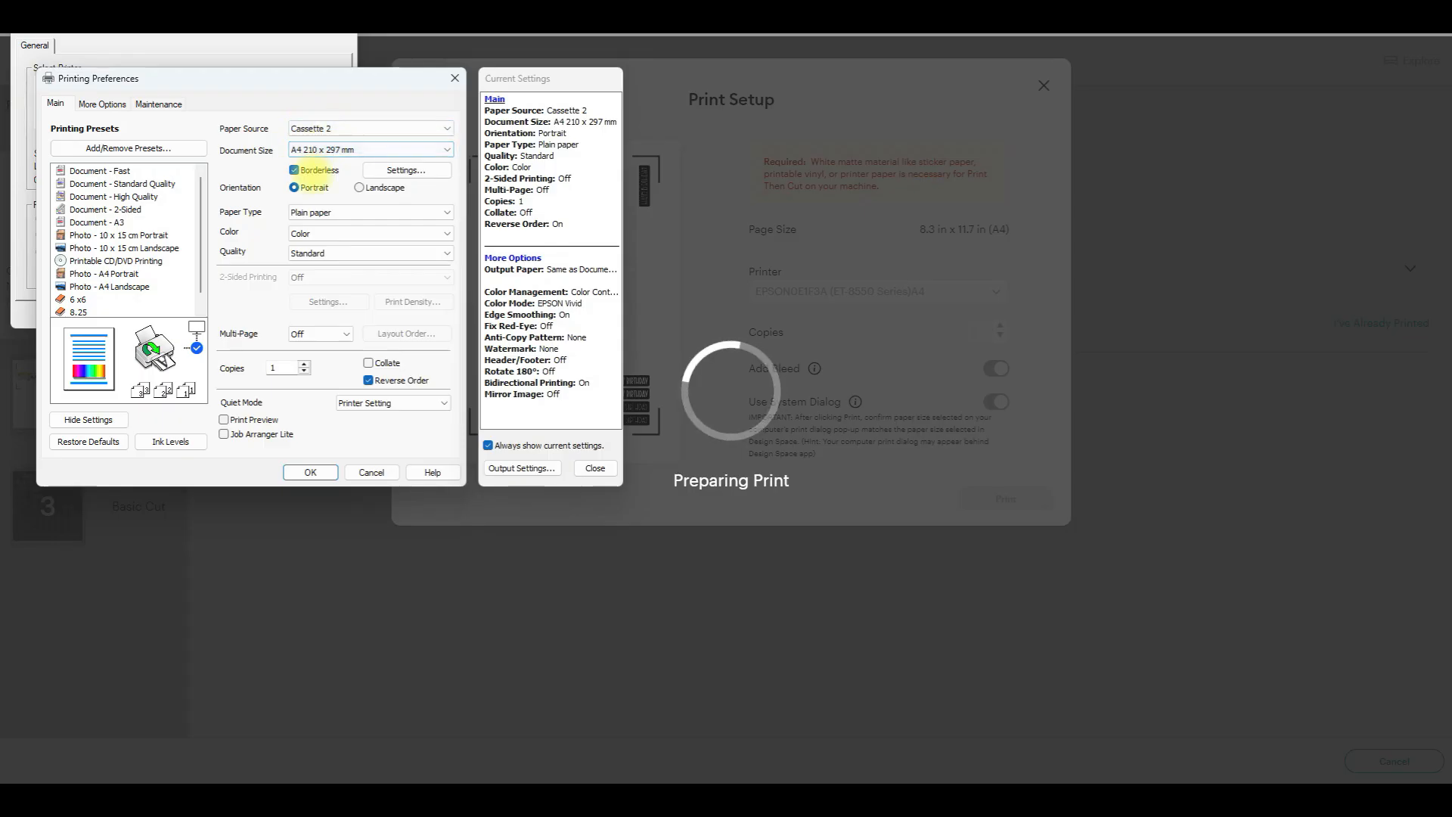
{"action": "left_click", "coordinate": [314, 472]}
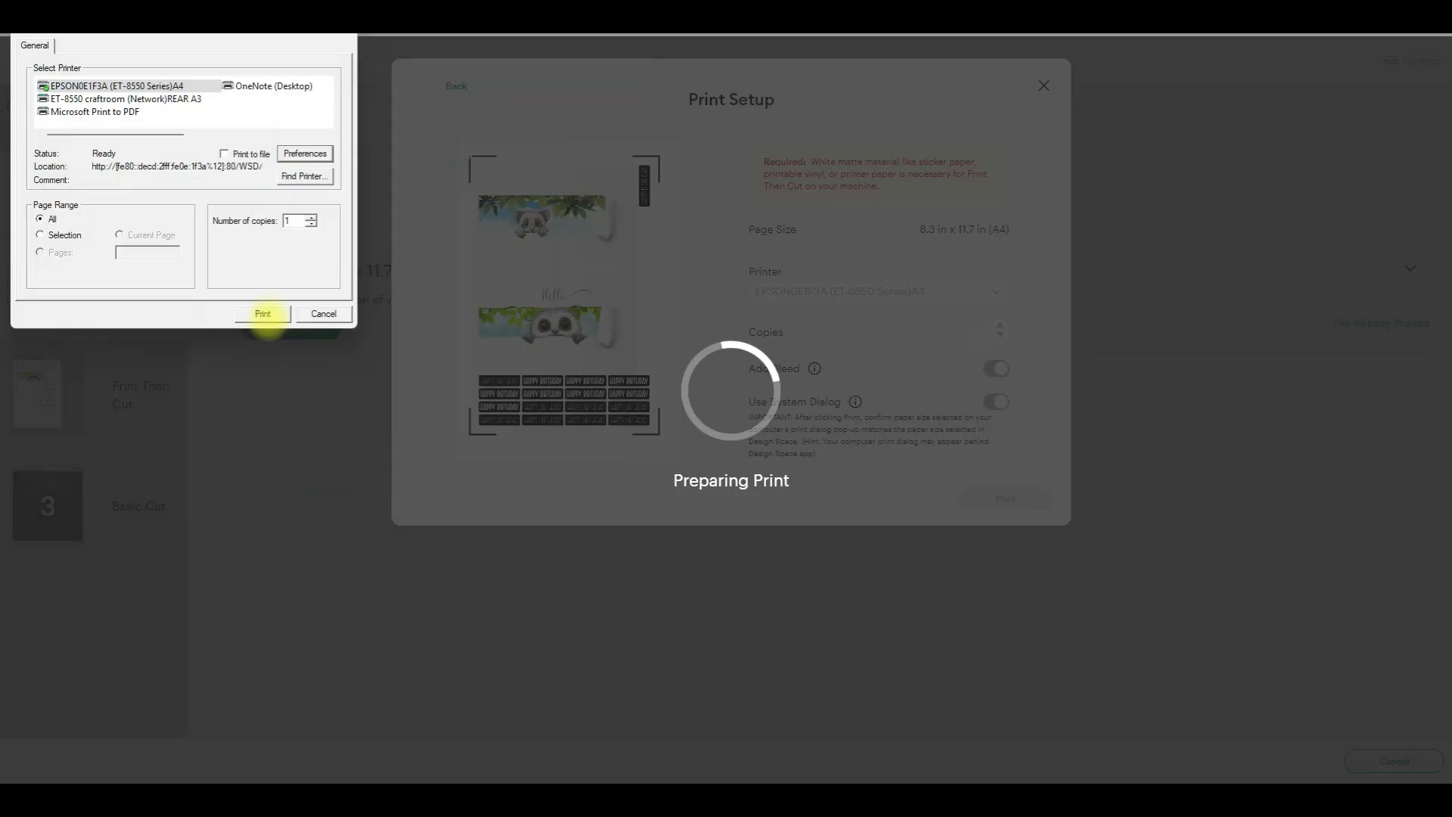
{"action": "left_click", "coordinate": [267, 313]}
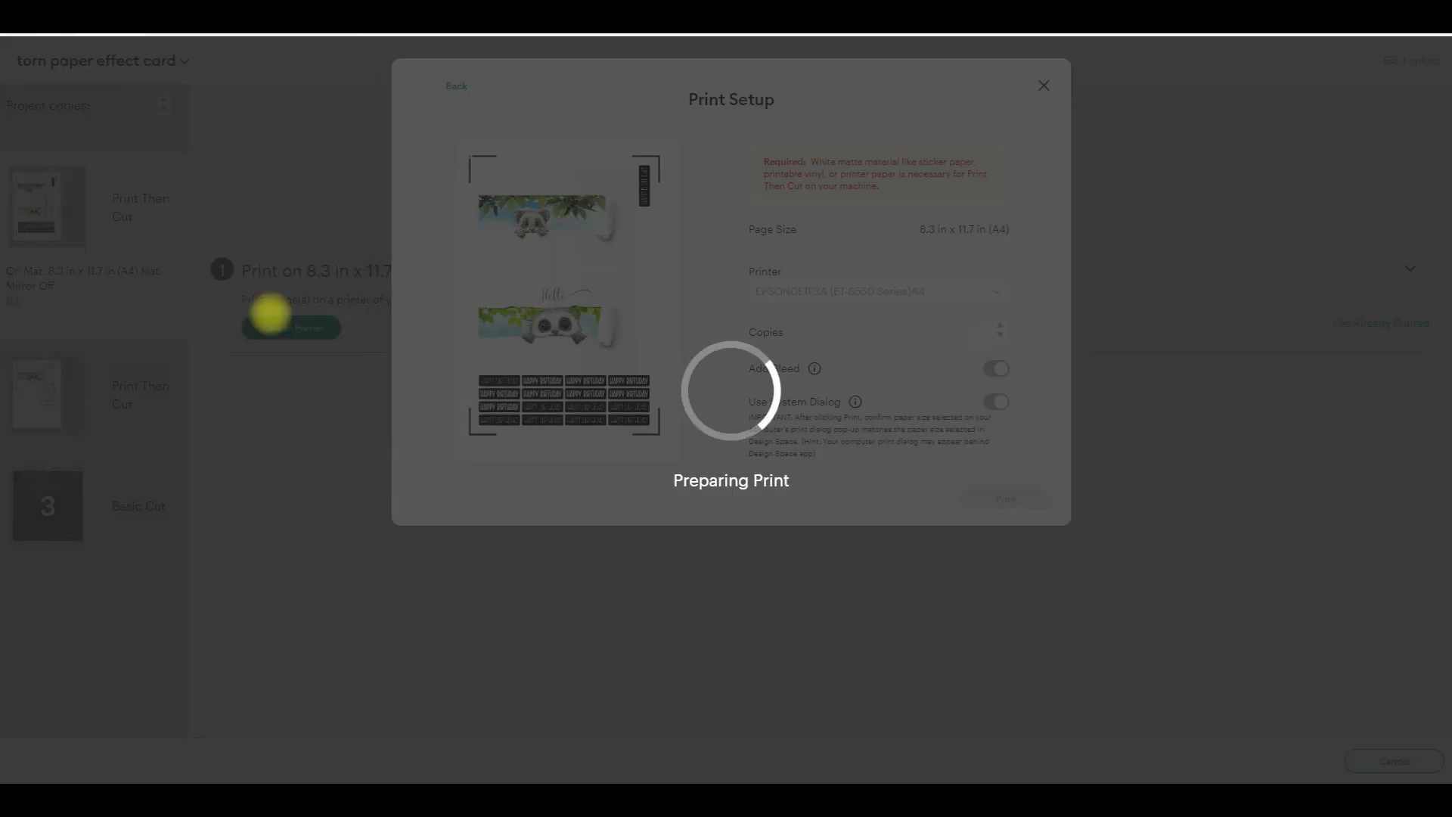